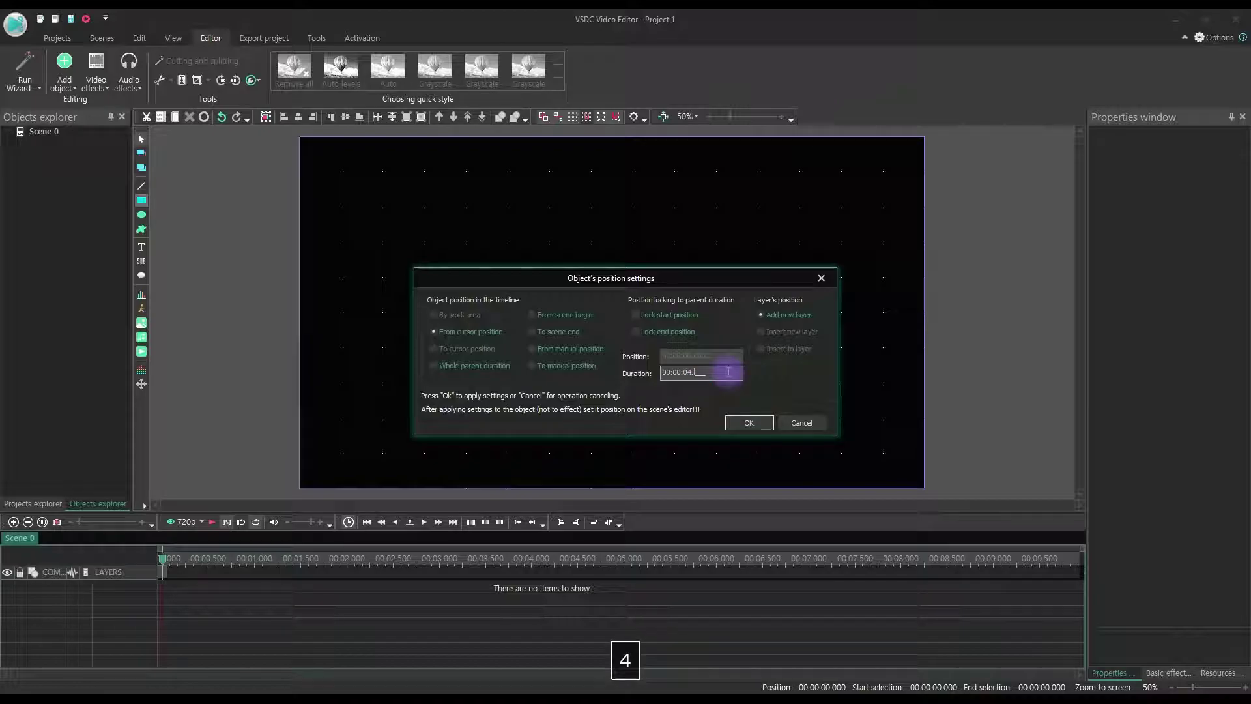
# Step: Draw a white rectangle about 798 by 212 near the scene's center with a duration of 4.5 seconds
pyautogui.click(749, 423)
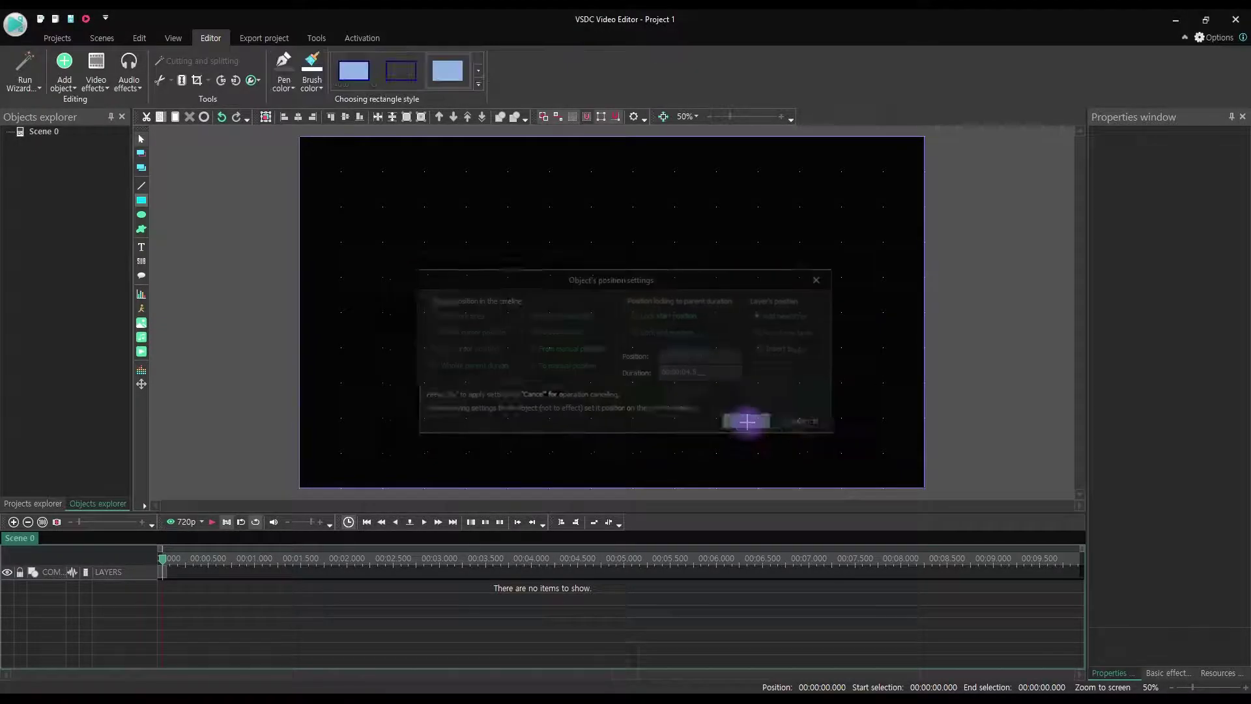
pyautogui.moveTo(488, 300)
pyautogui.mouseDown()
pyautogui.moveTo(767, 366)
pyautogui.moveTo(747, 370)
pyautogui.mouseUp()
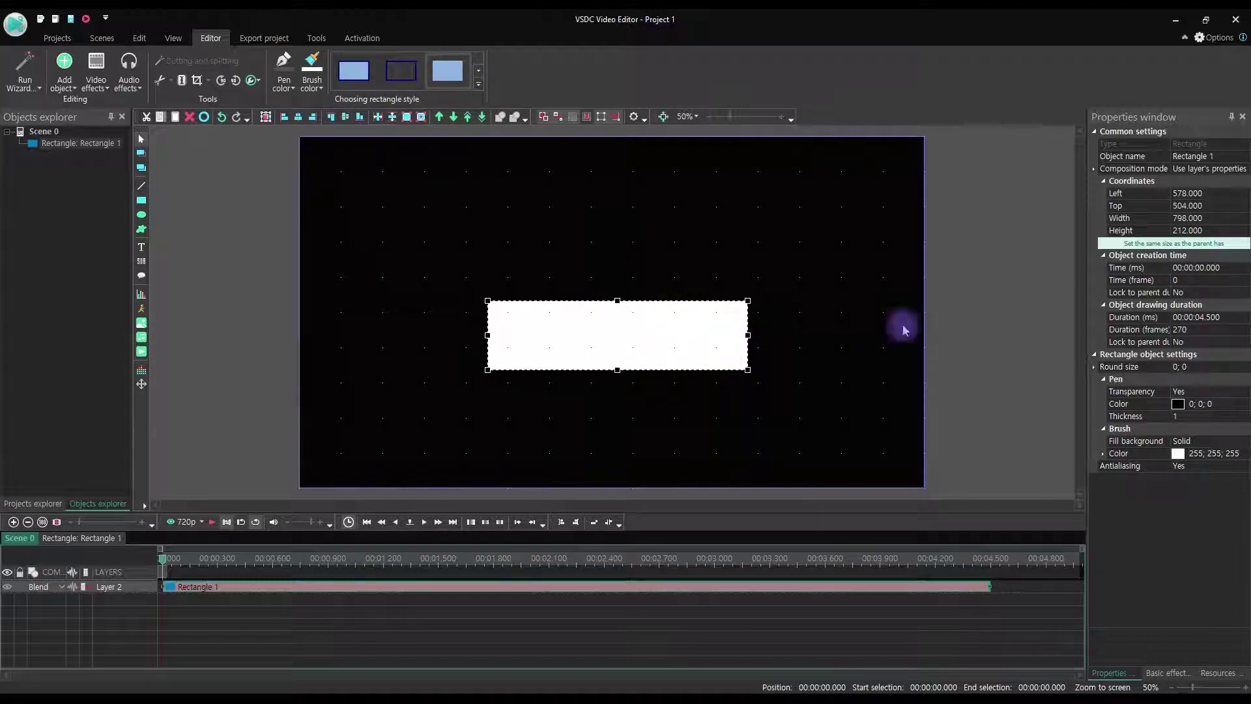
# Step: Set the rectangle's height to 300 and width to 700, and center it horizontally and vertically in the scene
pyautogui.click(1181, 230)
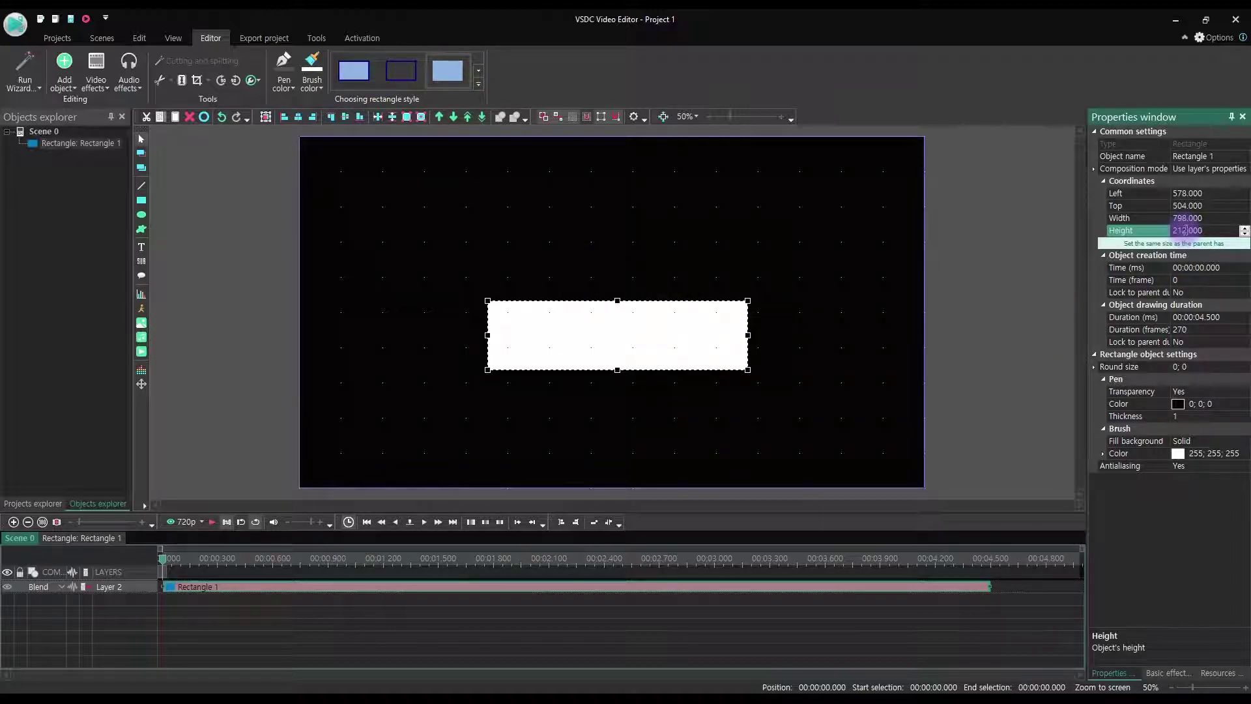
pyautogui.moveTo(1185, 230); pyautogui.dragTo(1132, 230)
pyautogui.write('3')
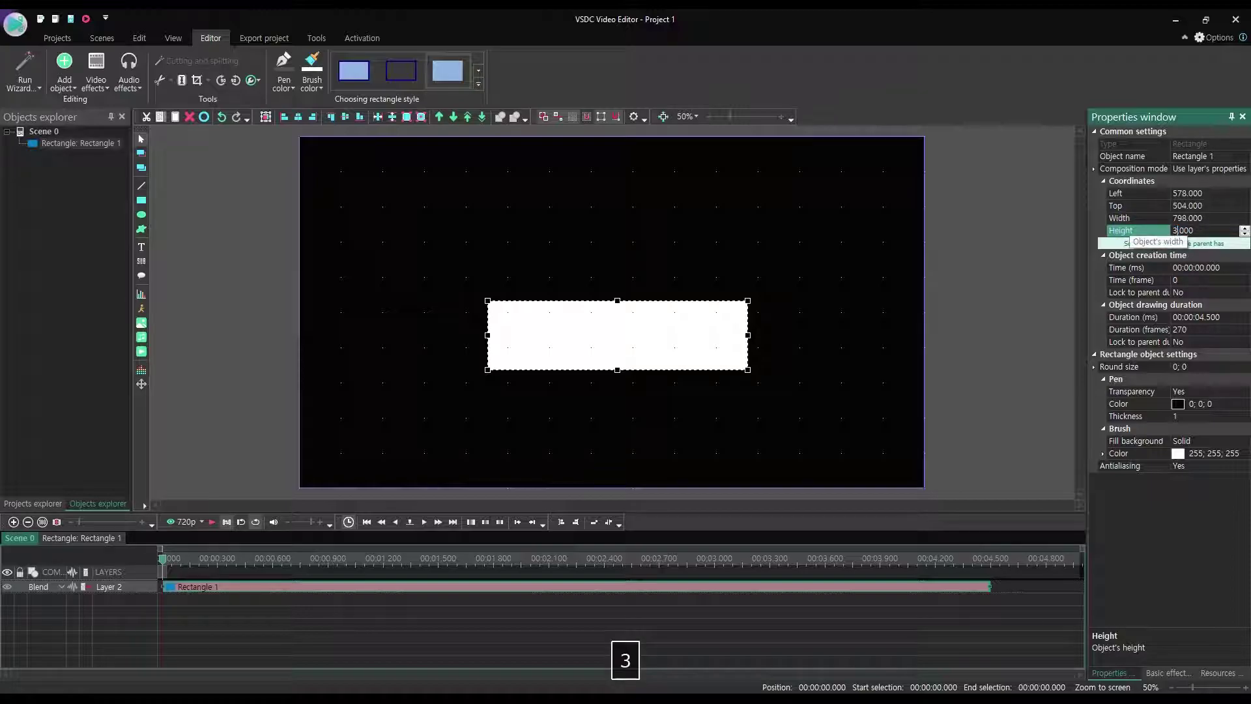
pyautogui.press('Return')
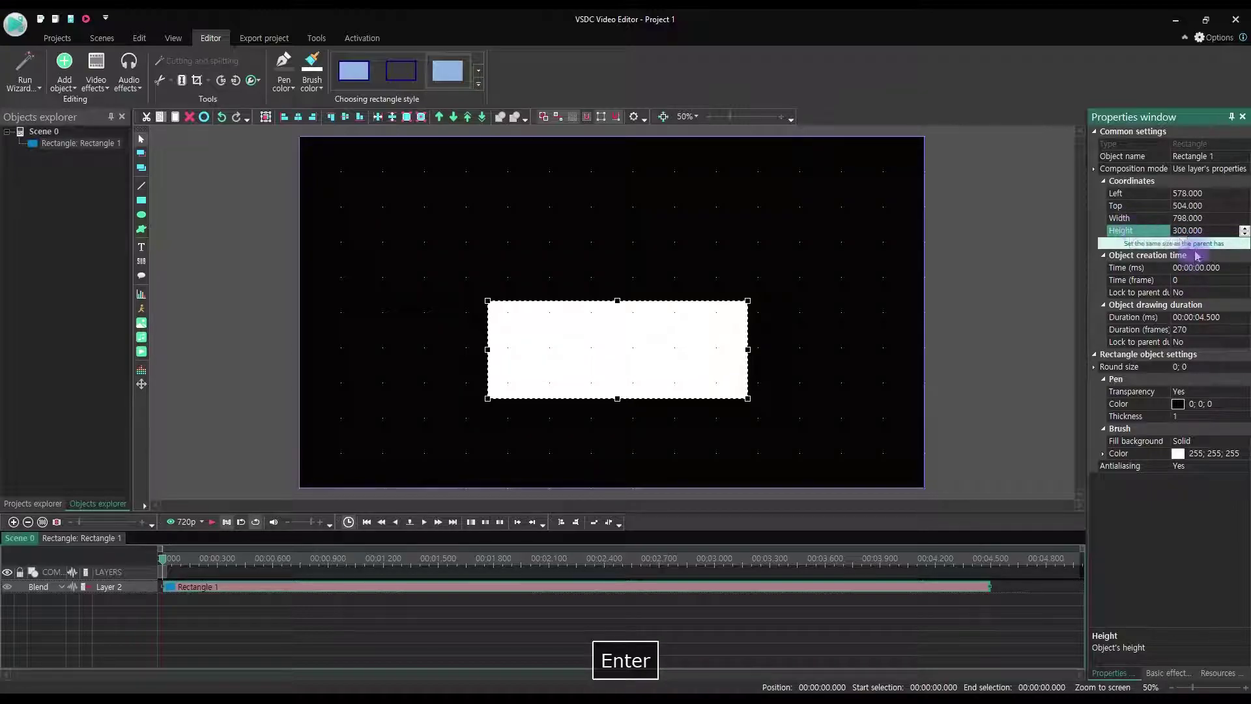
pyautogui.click(1185, 218)
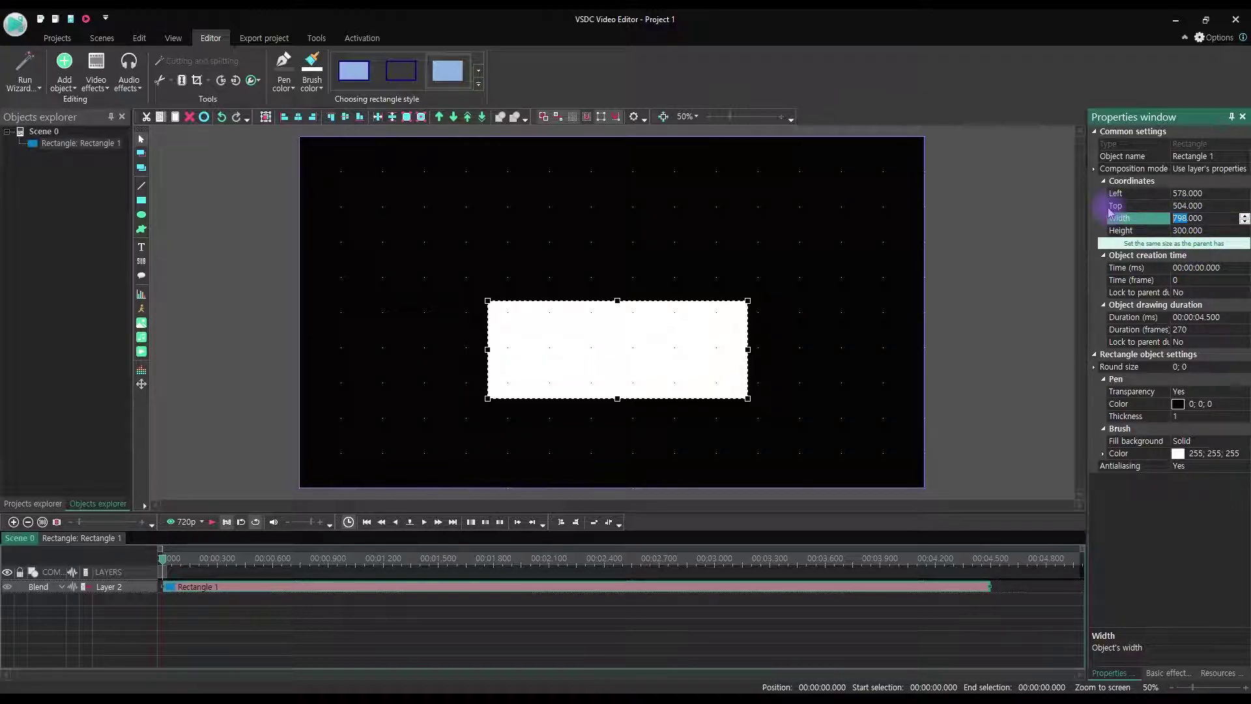
pyautogui.write('700')
pyautogui.press('Return')
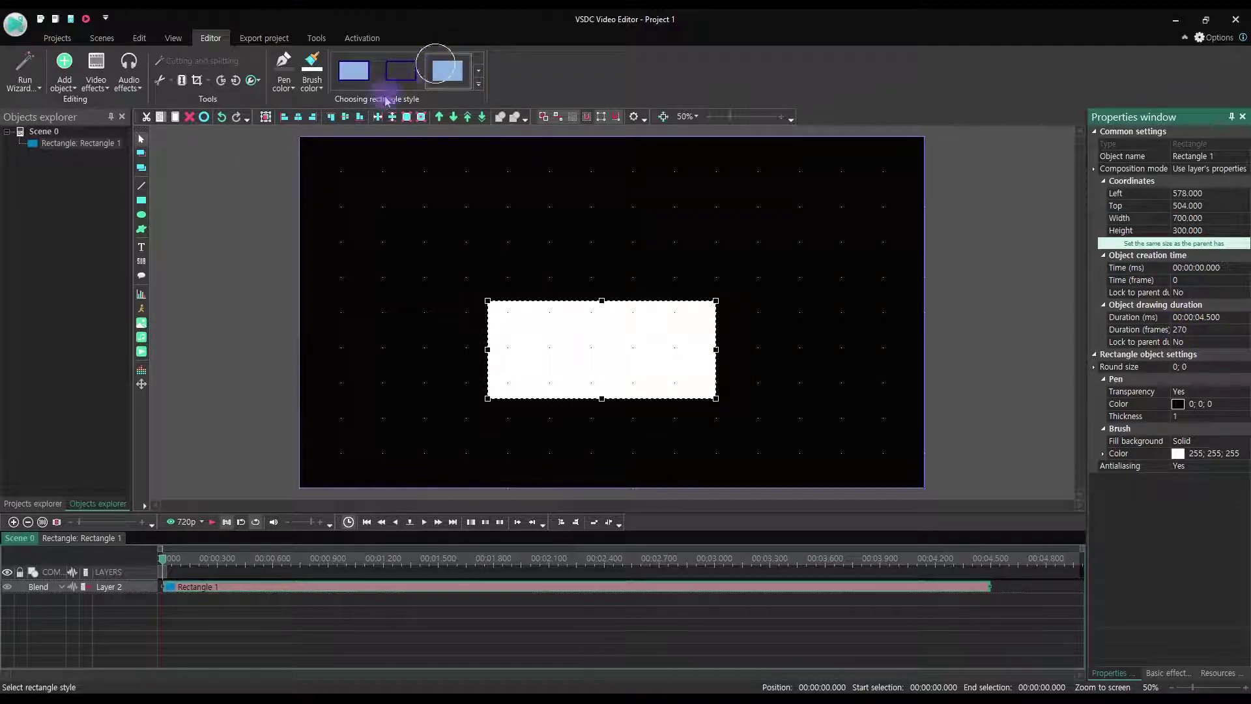
pyautogui.click(300, 116)
pyautogui.click(345, 116)
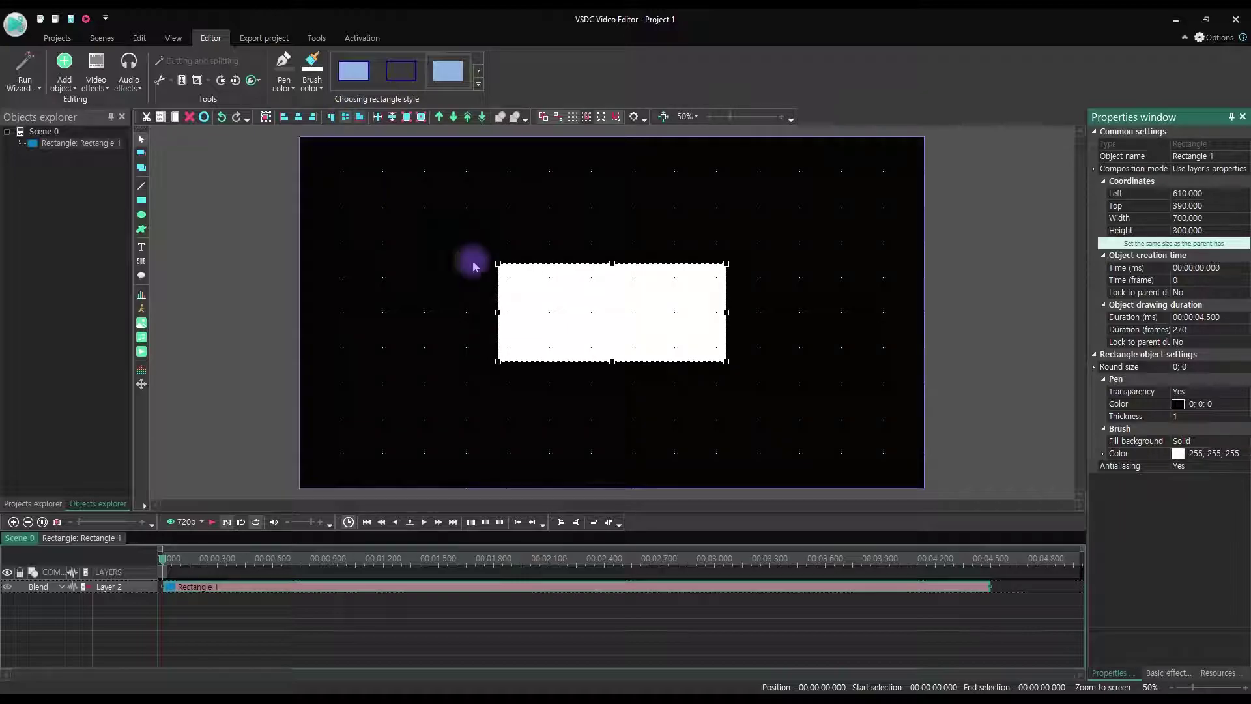
# Step: Copy the rectangle and paste three copies of it inside its own nested timeline
pyautogui.click(582, 319)
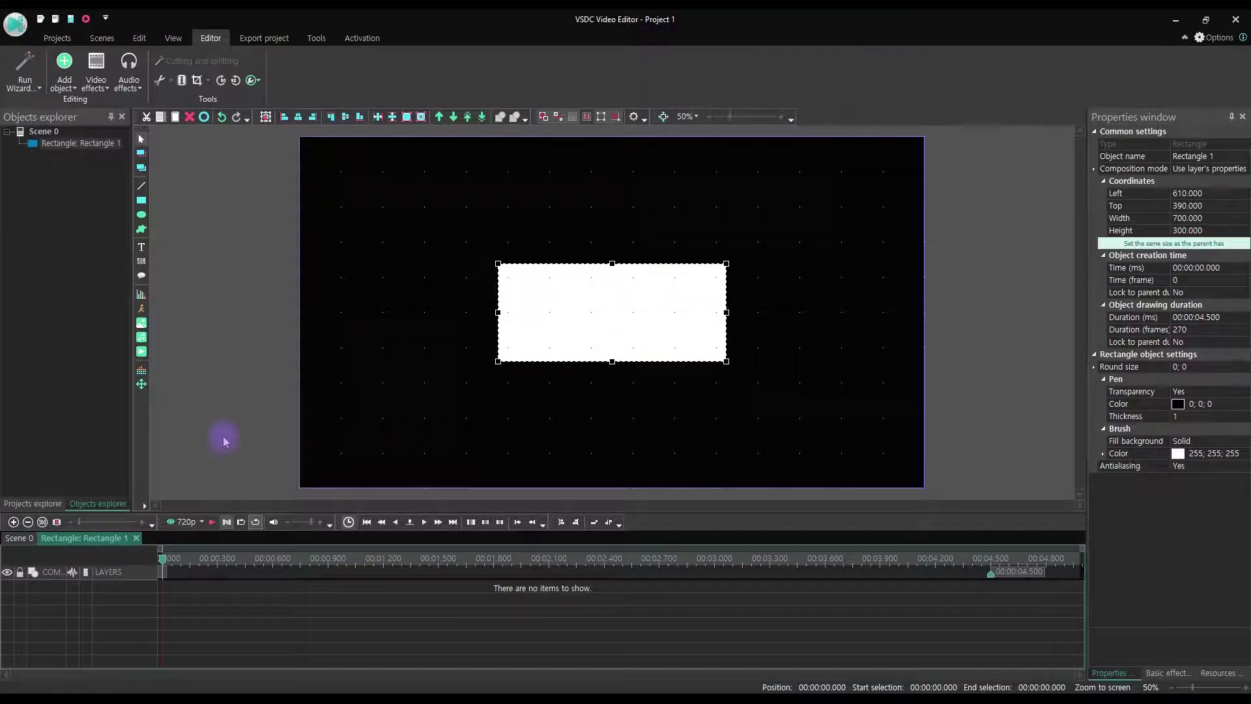
pyautogui.hotkey('ctrl', 'c')
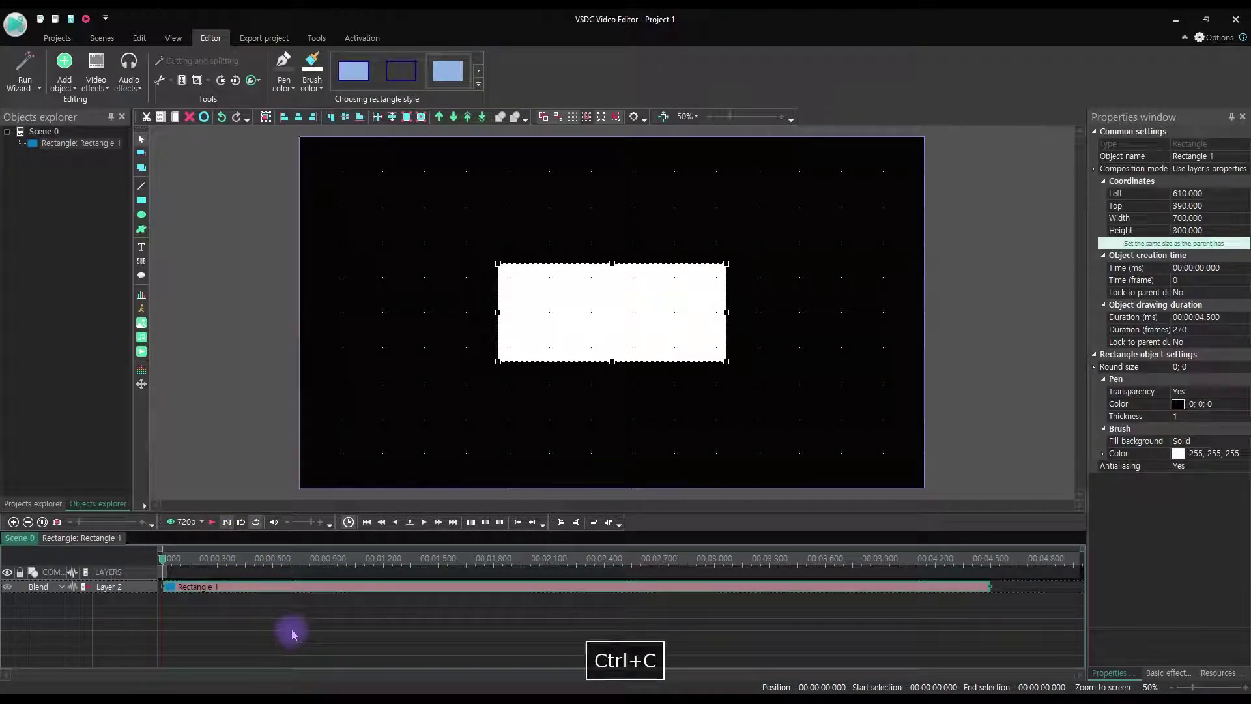
pyautogui.doubleClick(278, 589)
pyautogui.hotkey('ctrl', 'v')
pyautogui.hotkey('ctrl', 'v')
pyautogui.hotkey('ctrl', 'v')
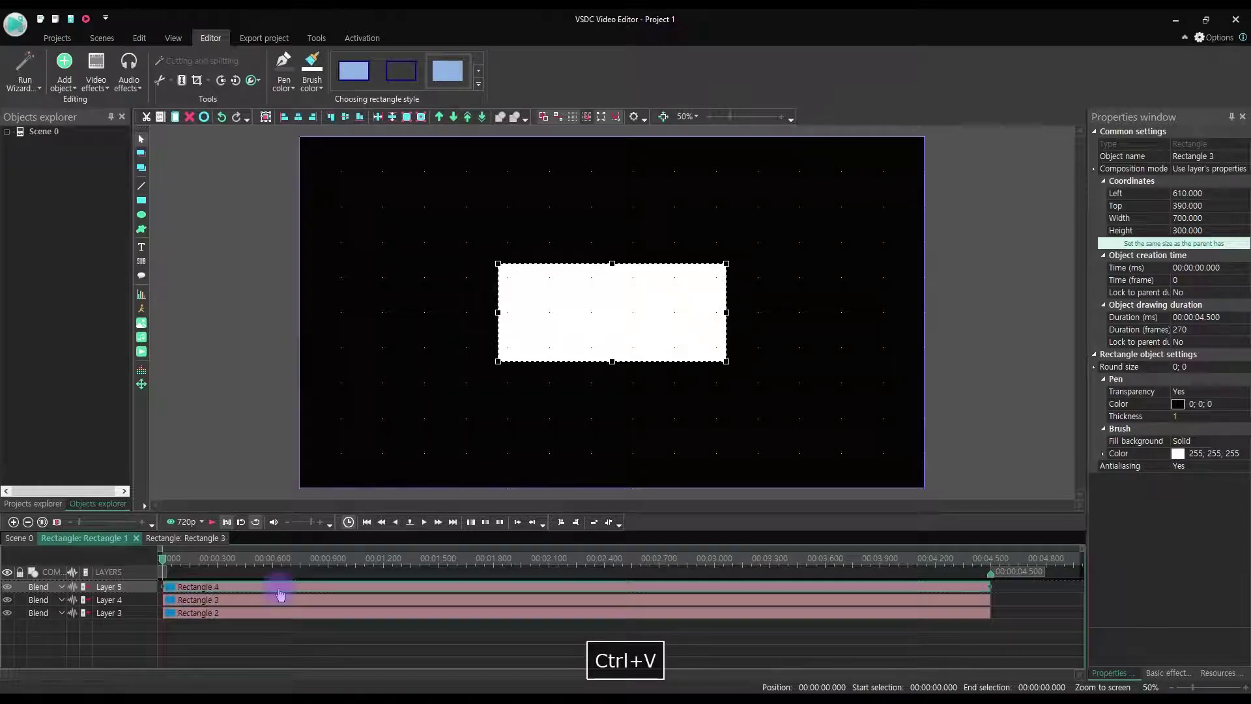
pyautogui.click(282, 642)
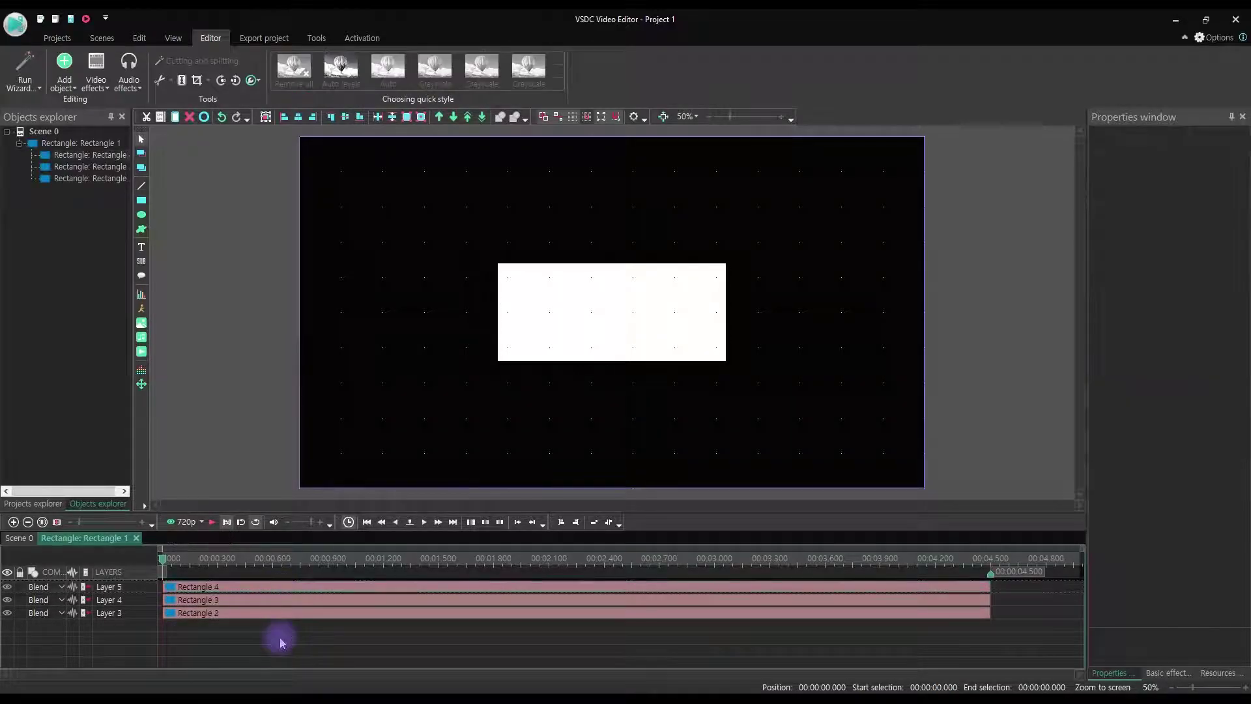
# Step: Reorder the nested copies so Rectangle 2 is the uppermost layer, Rectangle 3 the middle one and Rectangle 4 the lowest
pyautogui.click(248, 588)
pyautogui.click(483, 116)
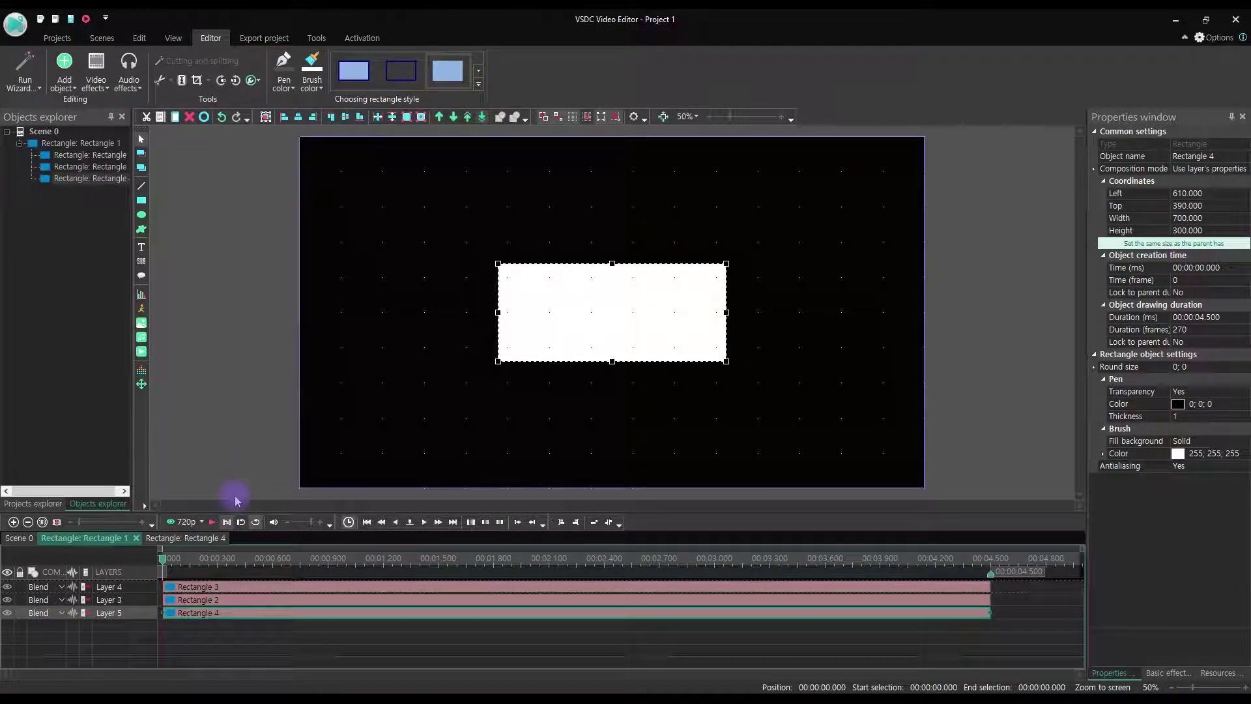
pyautogui.click(225, 600)
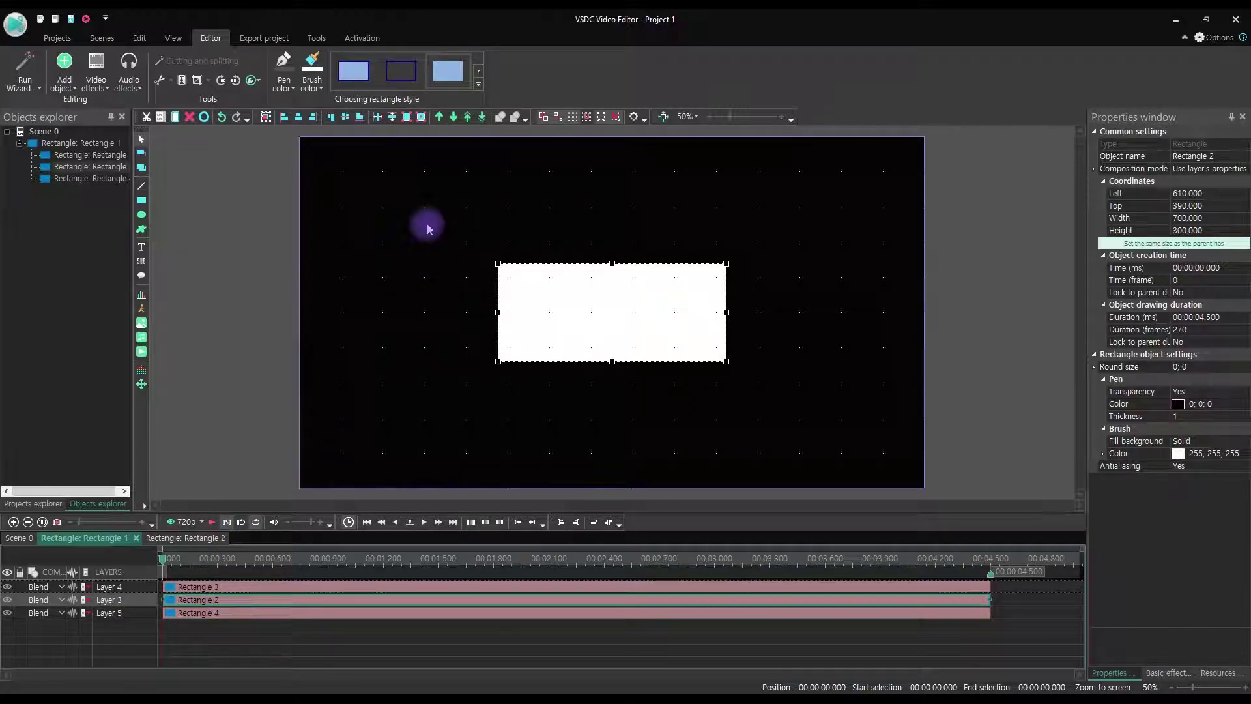
pyautogui.click(440, 117)
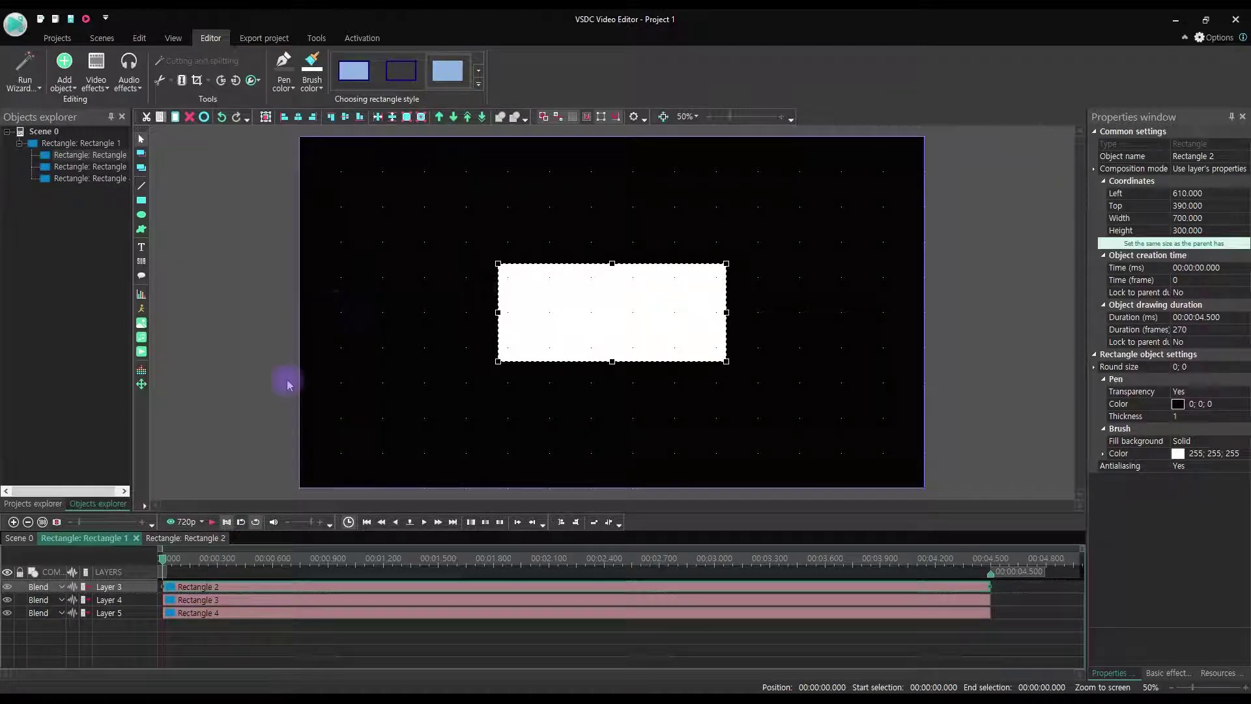
# Step: Return to the main scene and set the fill background of the parent Rectangle 1 to Transparent
pyautogui.doubleClick(200, 334)
pyautogui.click(354, 593)
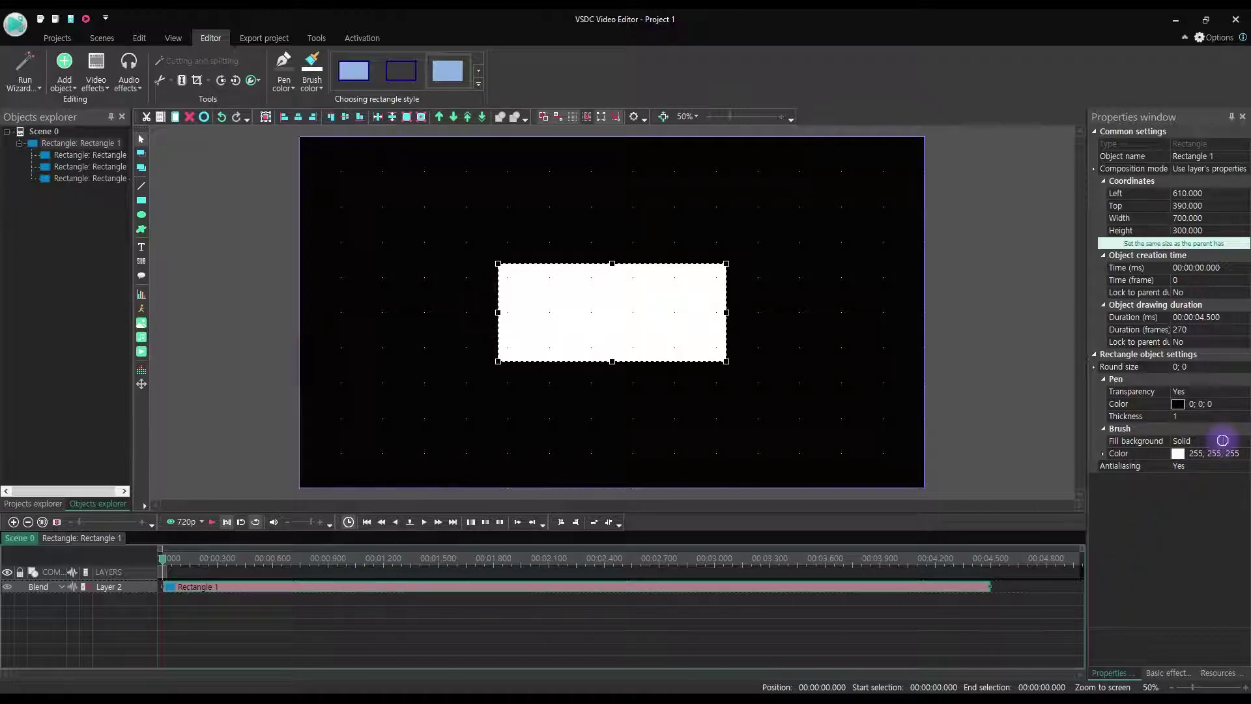
pyautogui.click(1223, 440)
pyautogui.click(1212, 442)
pyautogui.click(1201, 454)
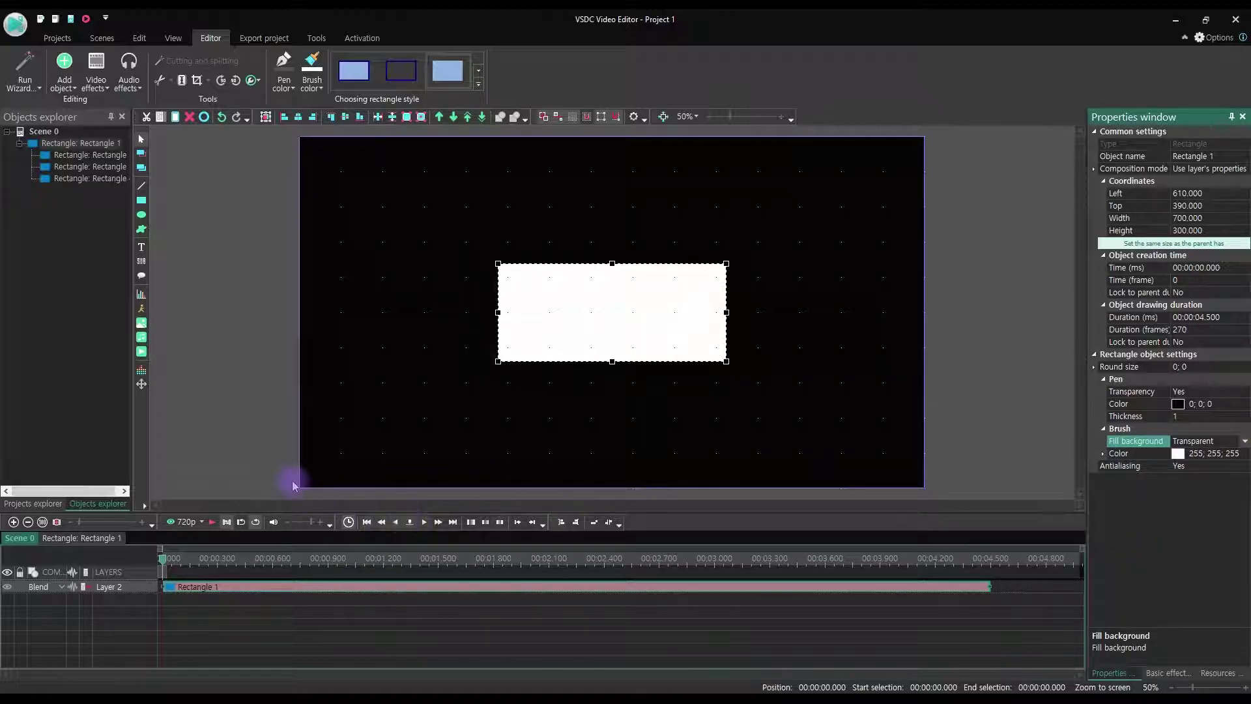
pyautogui.click(270, 447)
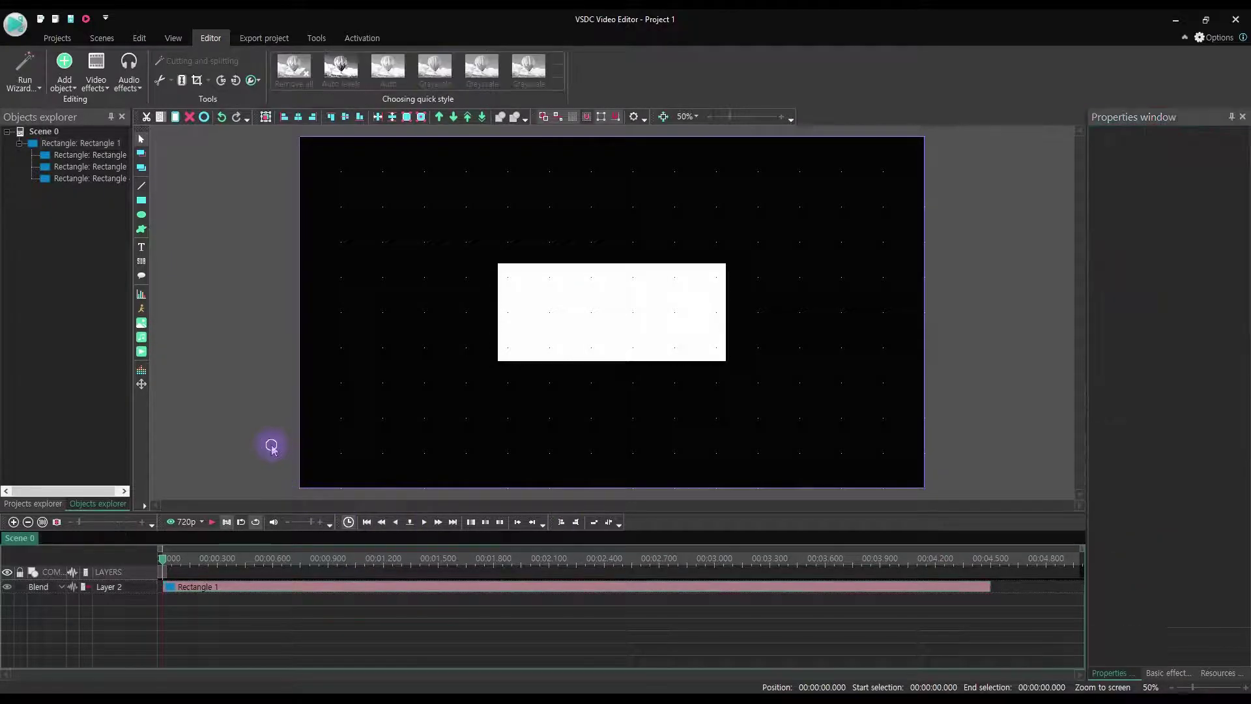
# Step: Set the fill background of the nested Rectangle 2 inside Rectangle 1 to Transparent
pyautogui.doubleClick(263, 590)
pyautogui.click(258, 586)
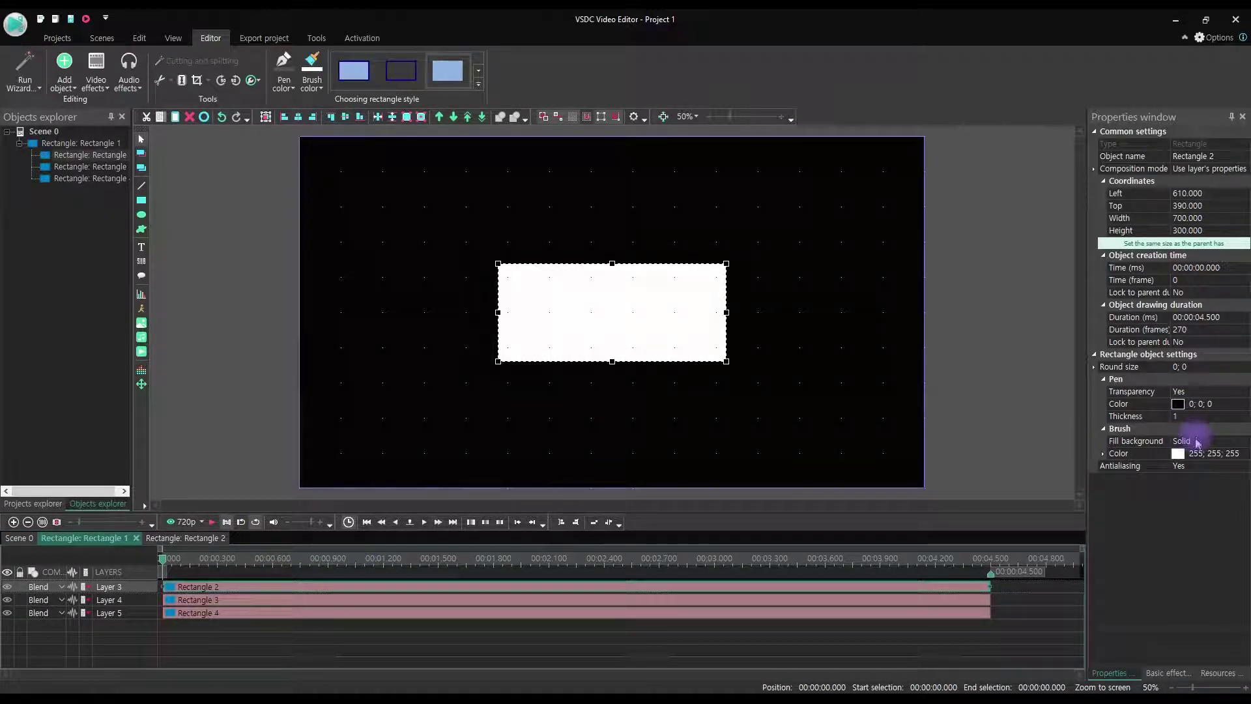
pyautogui.click(1215, 440)
pyautogui.click(1244, 441)
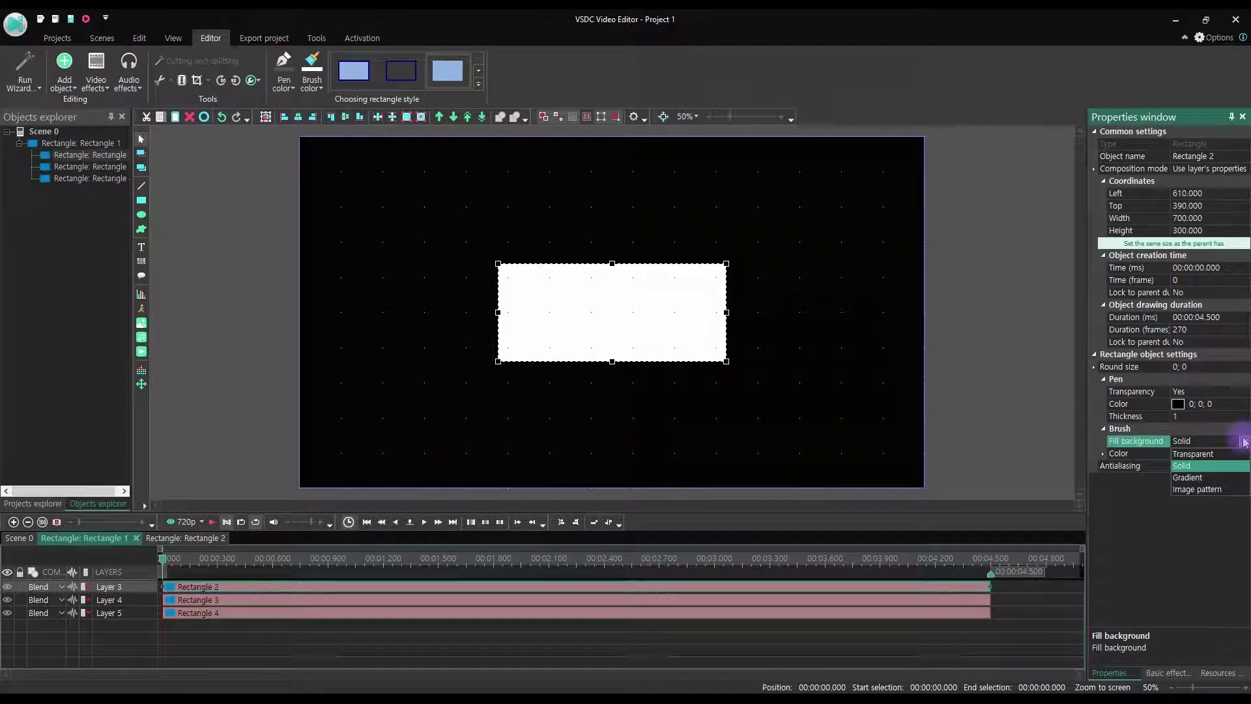
pyautogui.click(1201, 453)
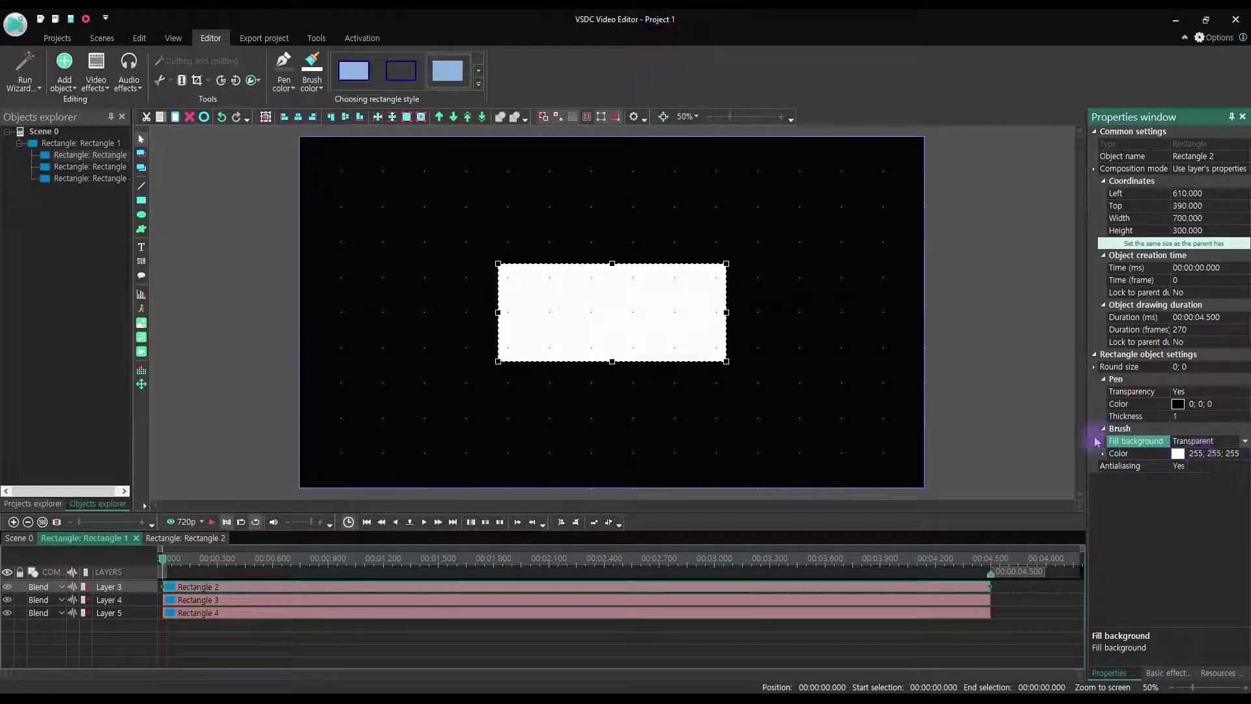
pyautogui.click(247, 396)
# Step: Paste a copy of the rectangle inside the nested Rectangle 3
pyautogui.click(263, 583)
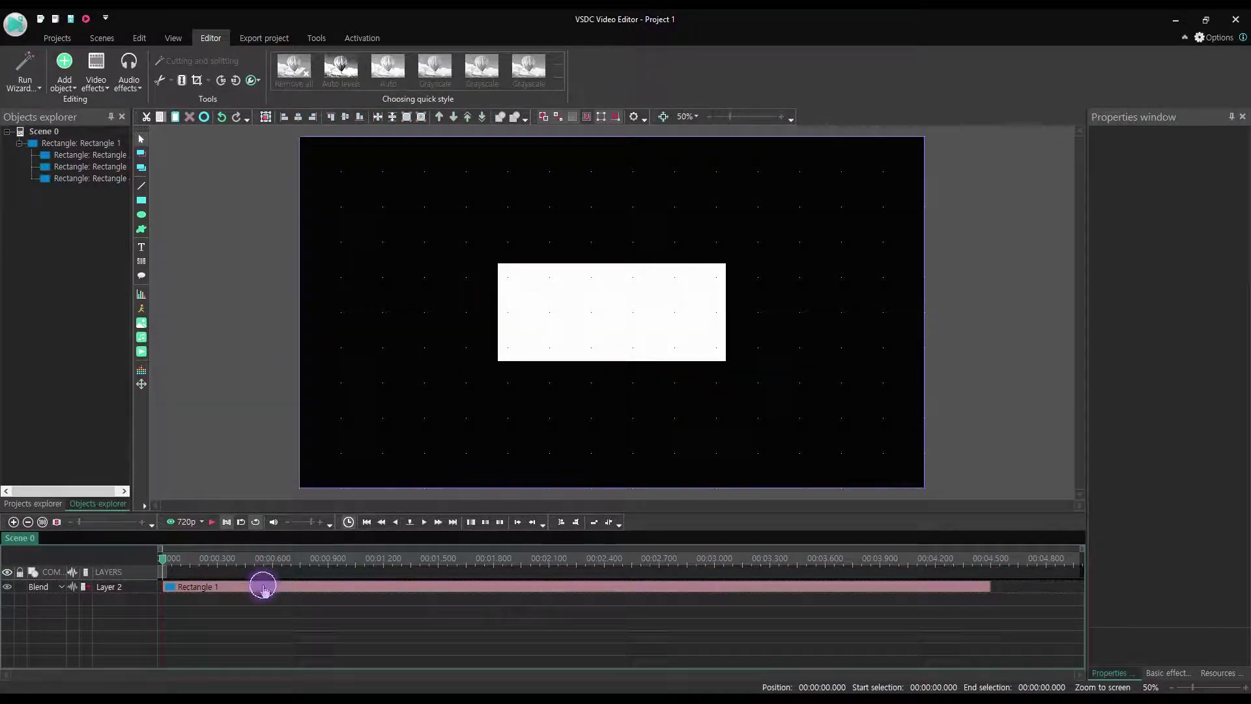
pyautogui.doubleClick(263, 586)
pyautogui.click(261, 600)
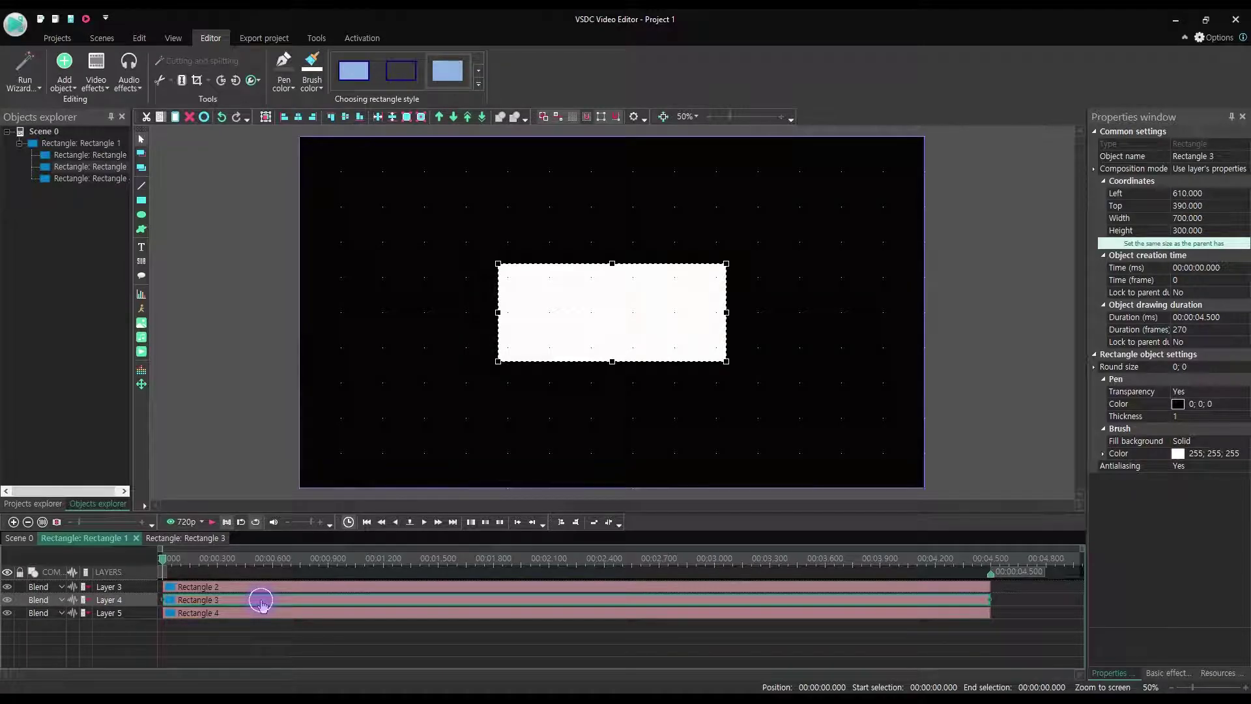
pyautogui.doubleClick(261, 601)
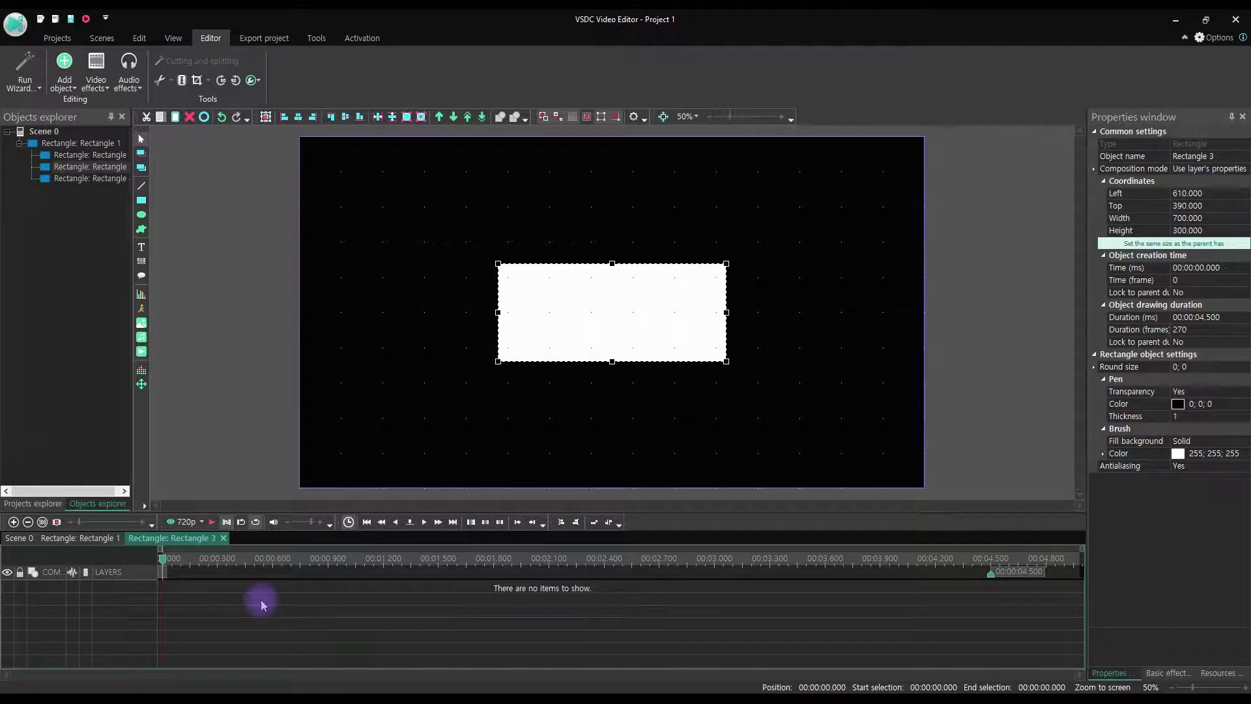
pyautogui.hotkey('ctrl', 'v')
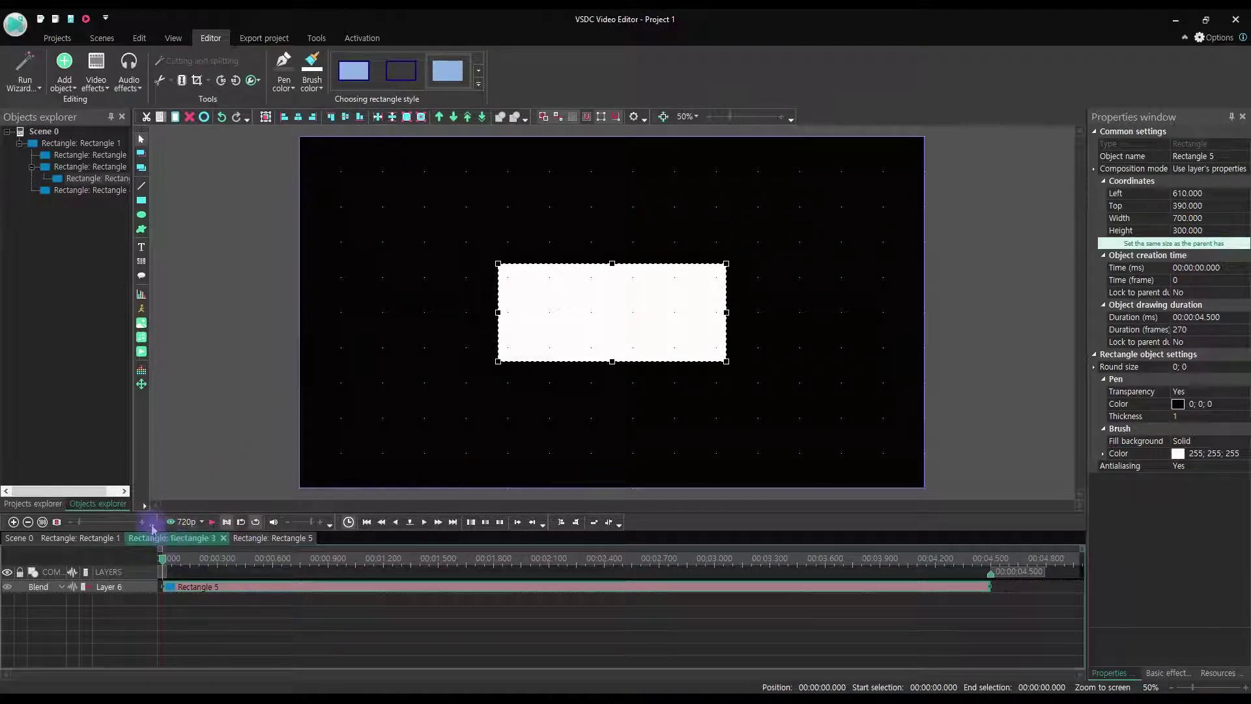
# Step: Set the composition mode of the copy inside Rectangle 3 to Destination out
pyautogui.click(60, 588)
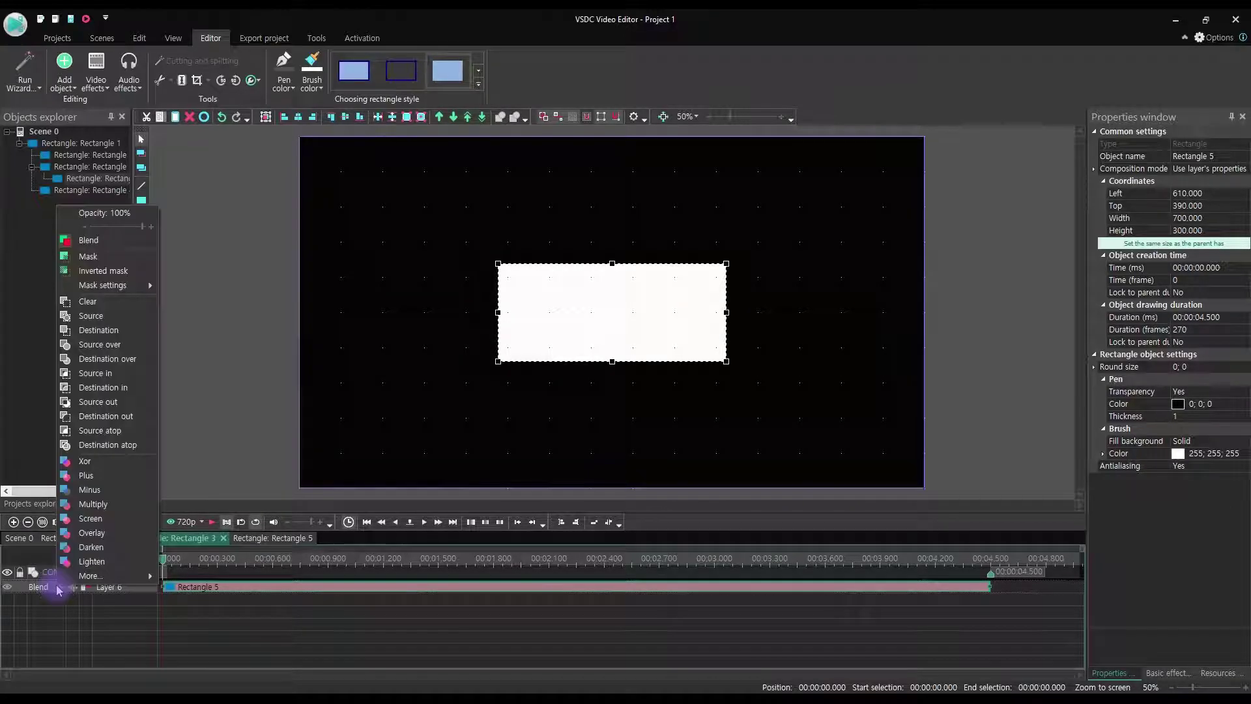
pyautogui.click(228, 586)
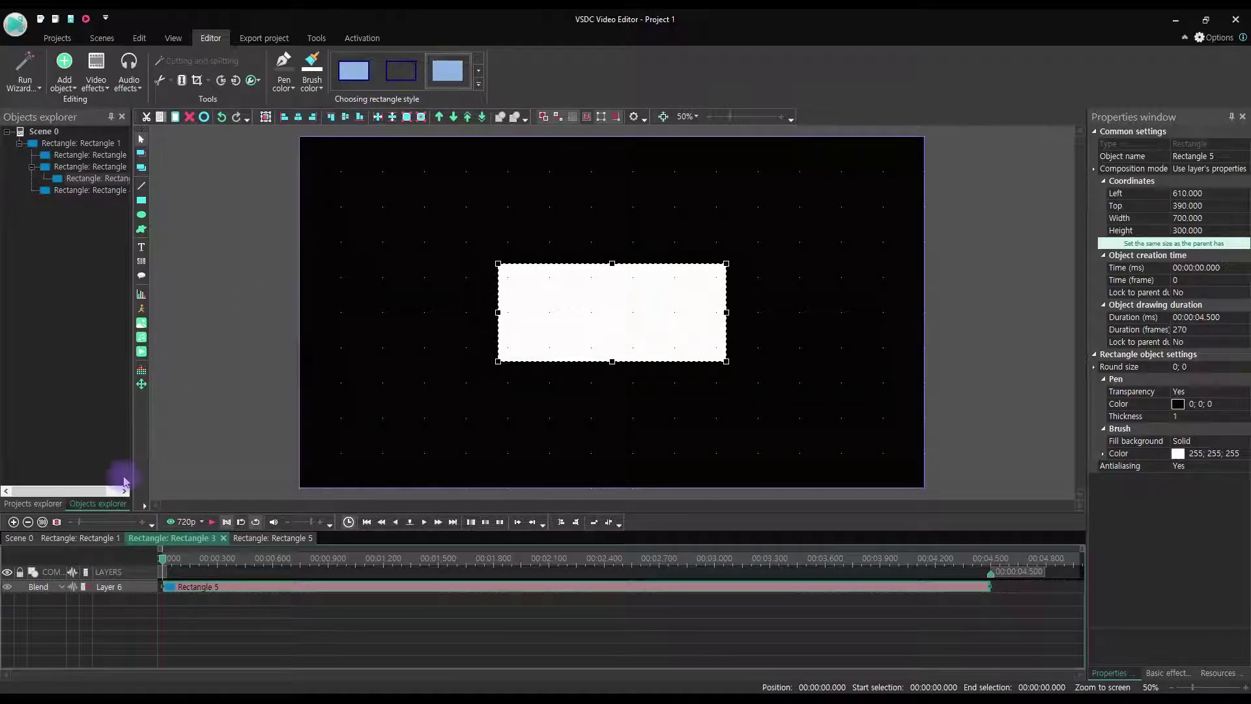
pyautogui.click(39, 586)
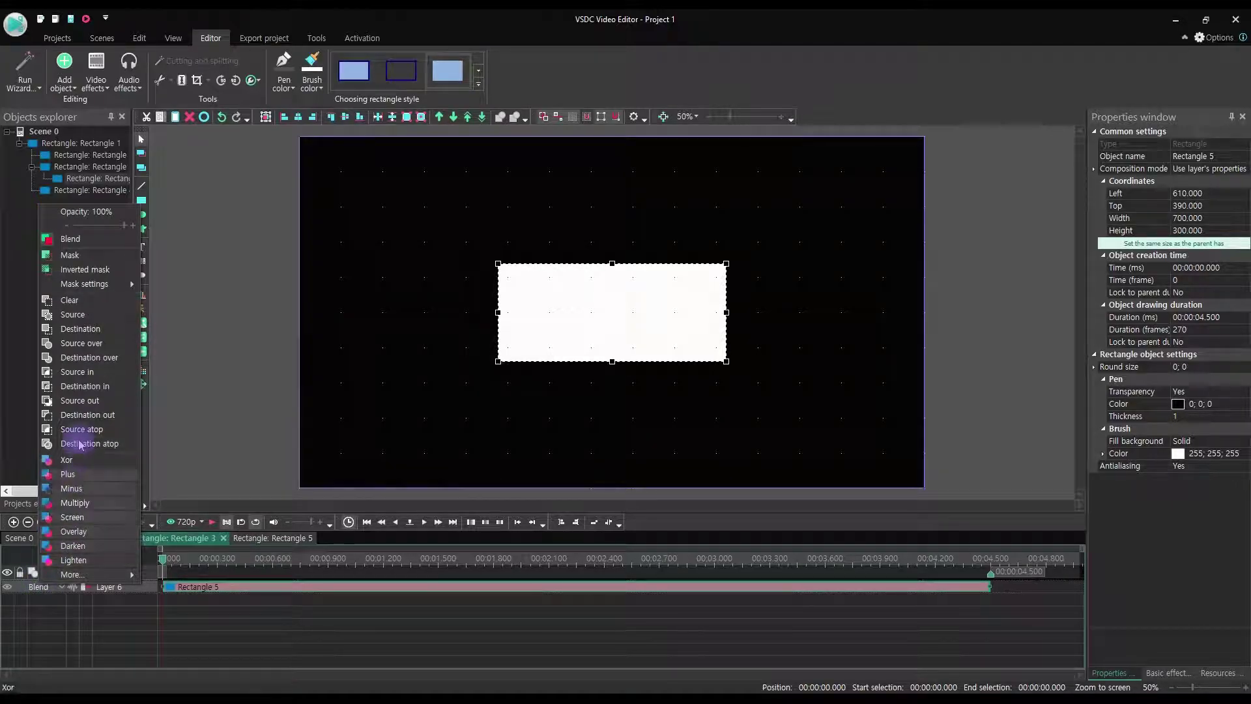
pyautogui.click(92, 417)
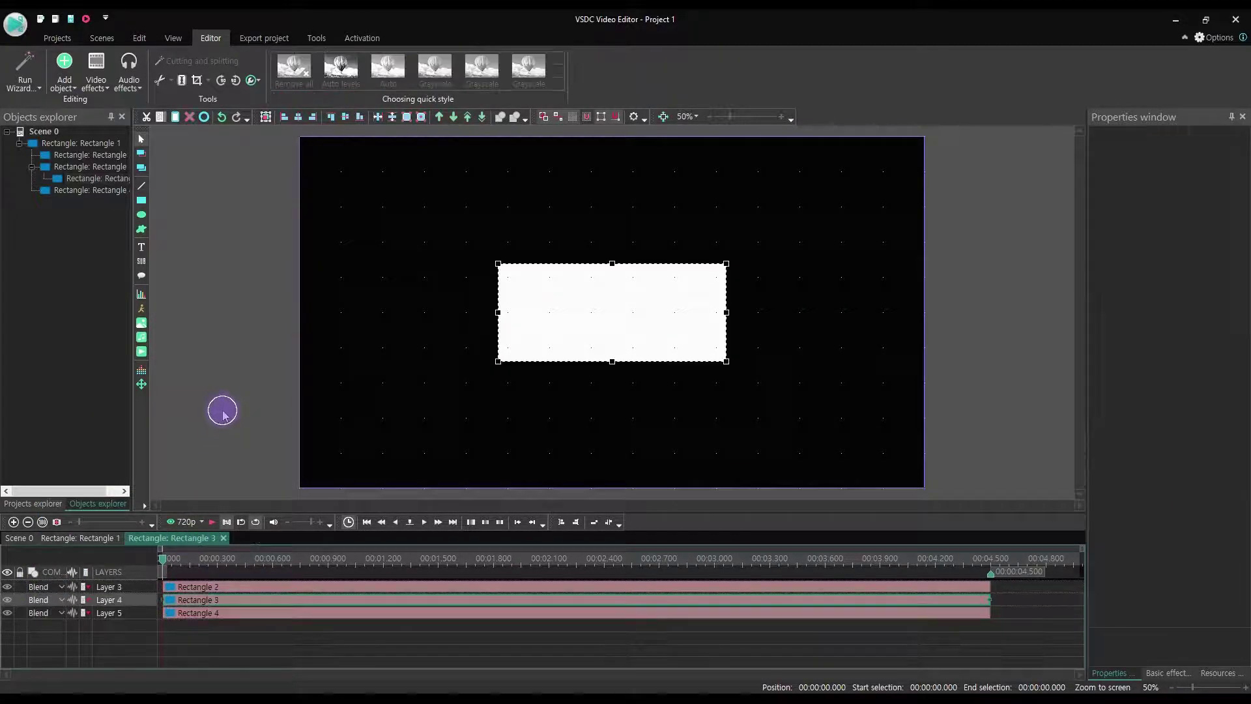
# Step: Add a custom transparency effect inside the nested Rectangle 4, covering the whole parent duration
pyautogui.click(259, 616)
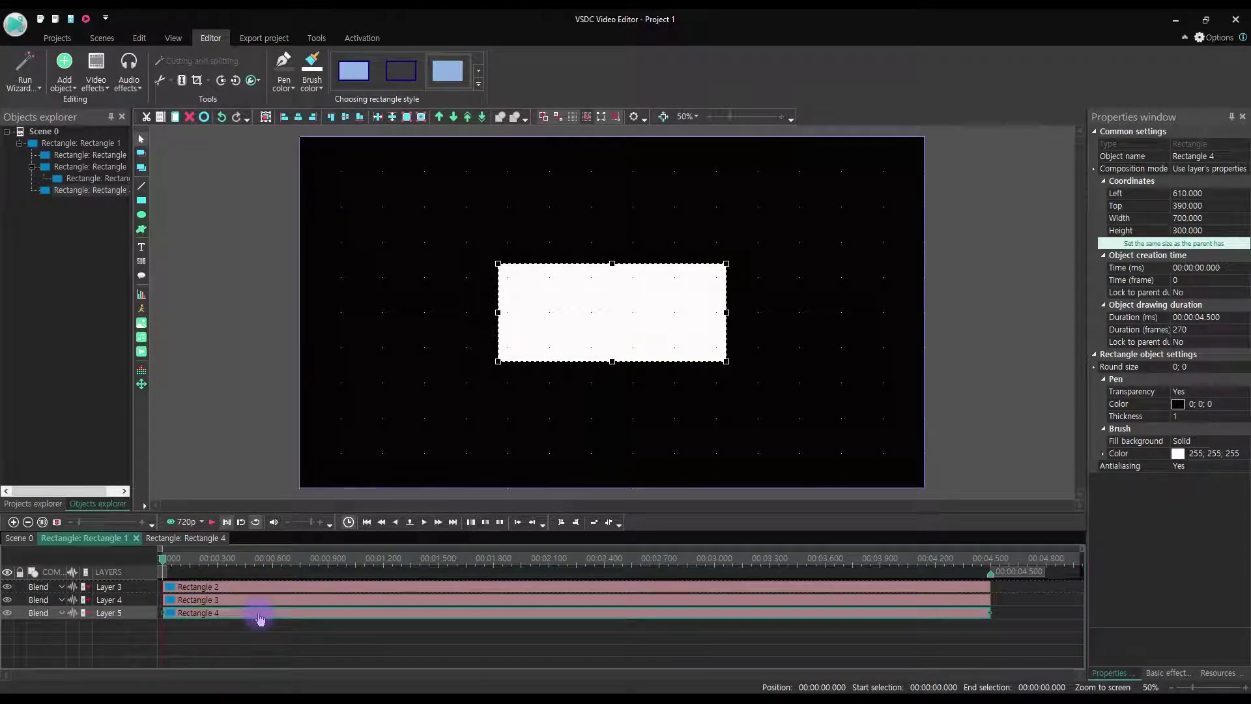
pyautogui.doubleClick(258, 616)
pyautogui.rightClick(257, 613)
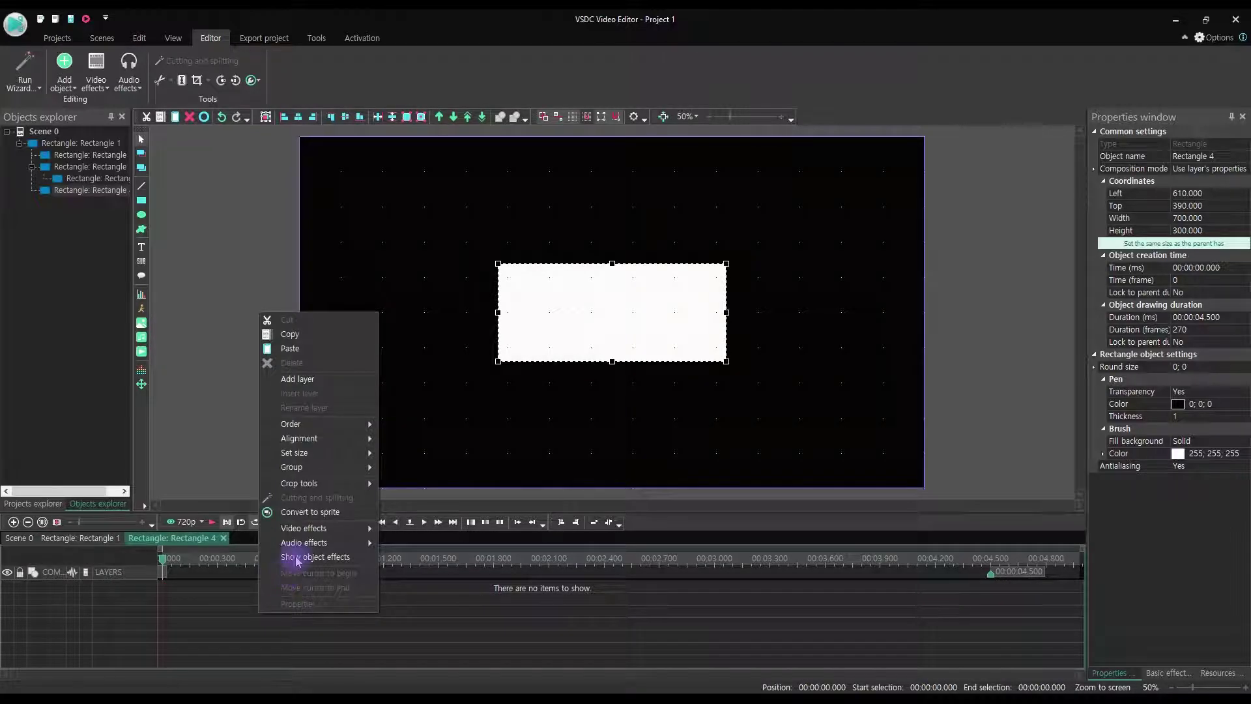
pyautogui.moveTo(323, 529)
pyautogui.moveTo(457, 591)
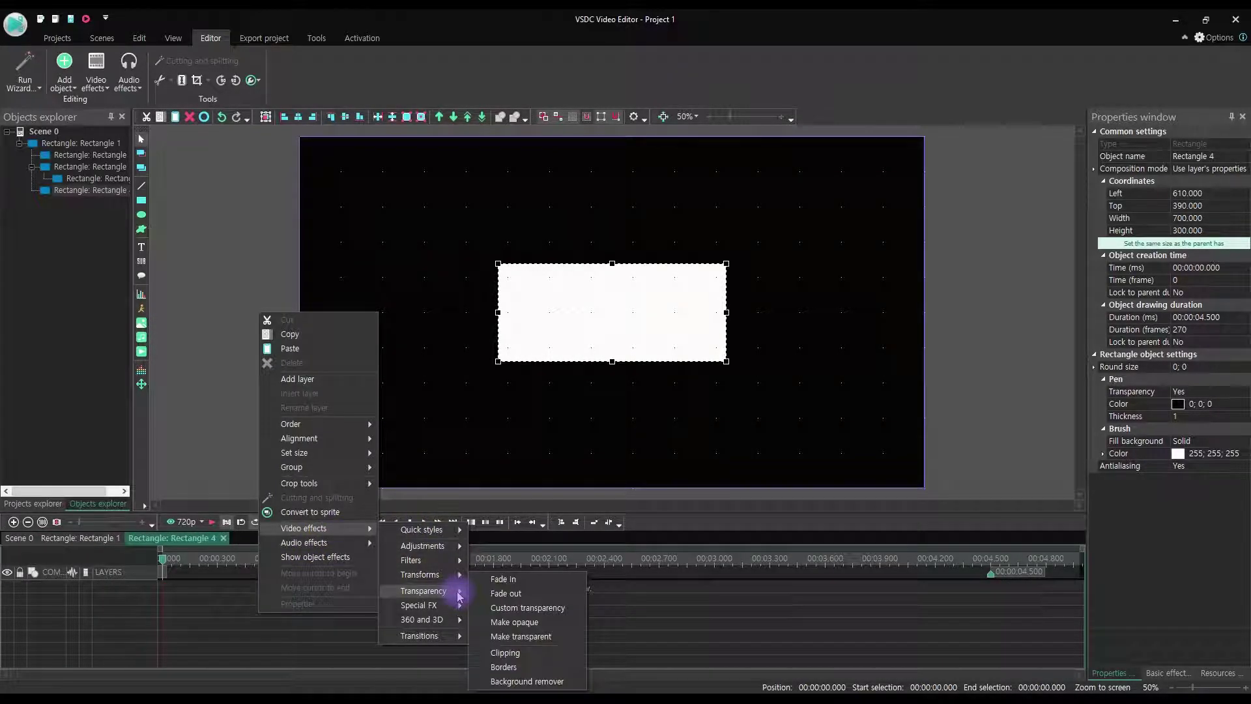
pyautogui.click(529, 612)
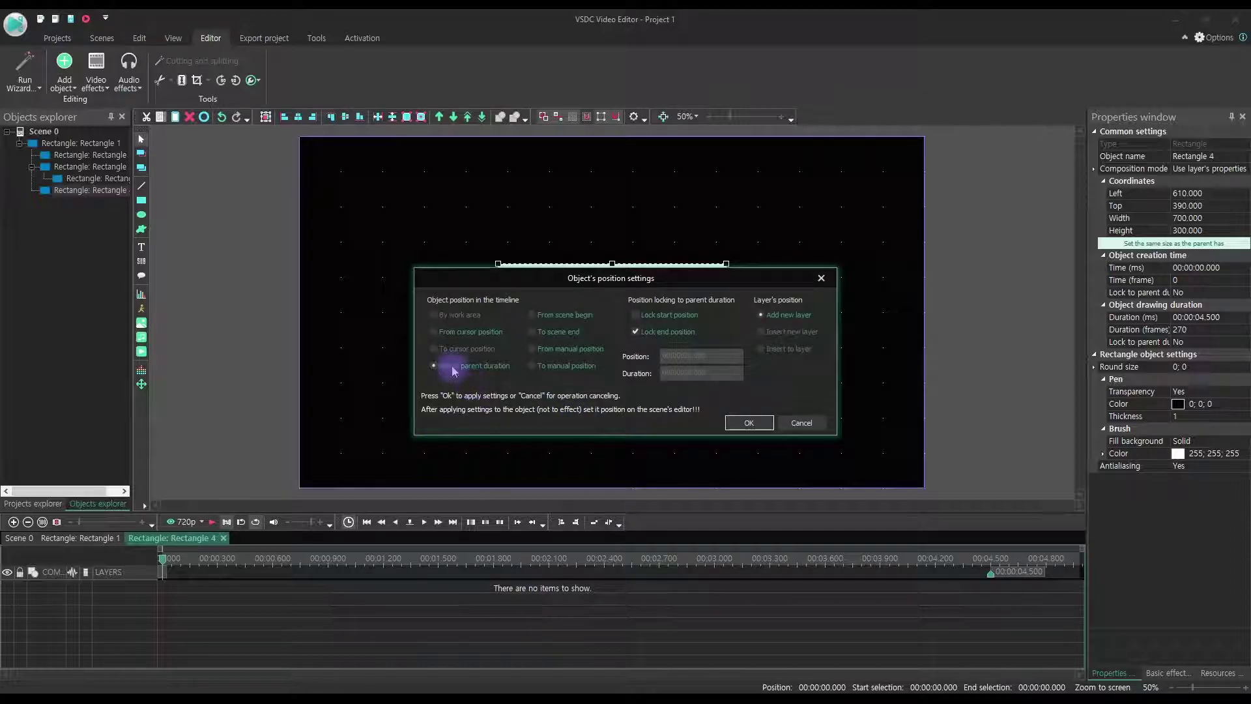
pyautogui.click(749, 422)
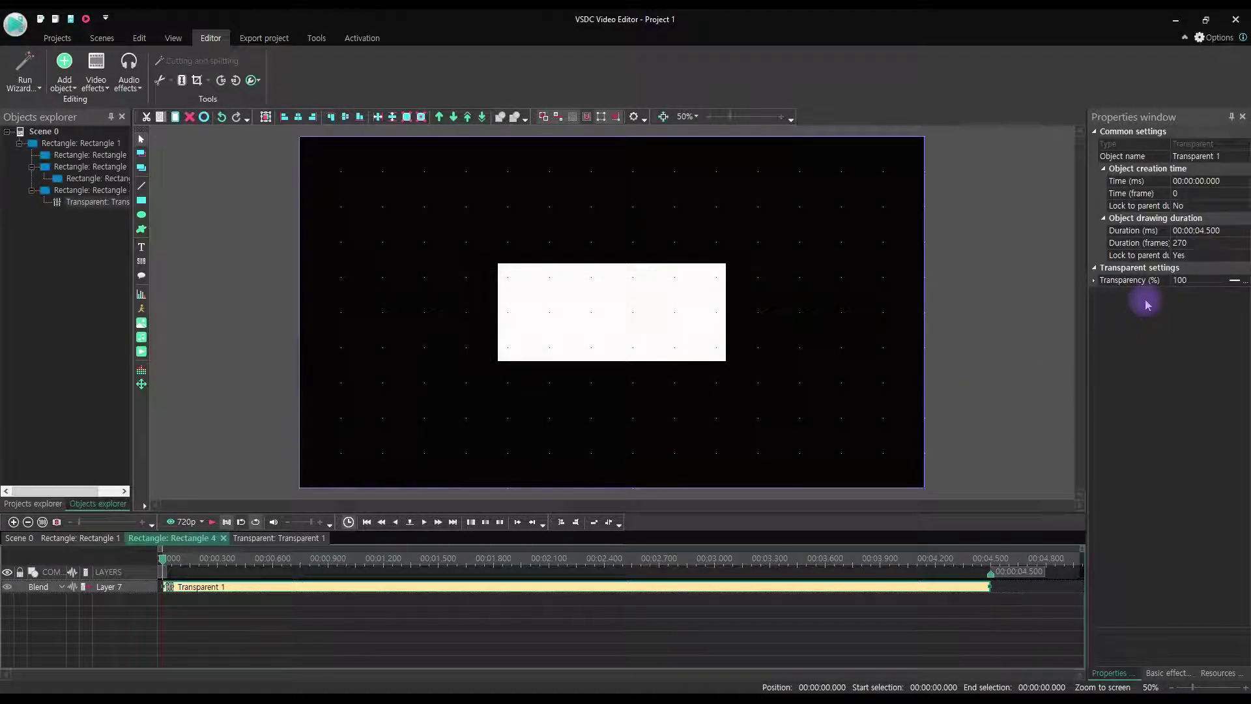
# Step: Set the transparency effect of Rectangle 4 to 30%
pyautogui.click(1194, 278)
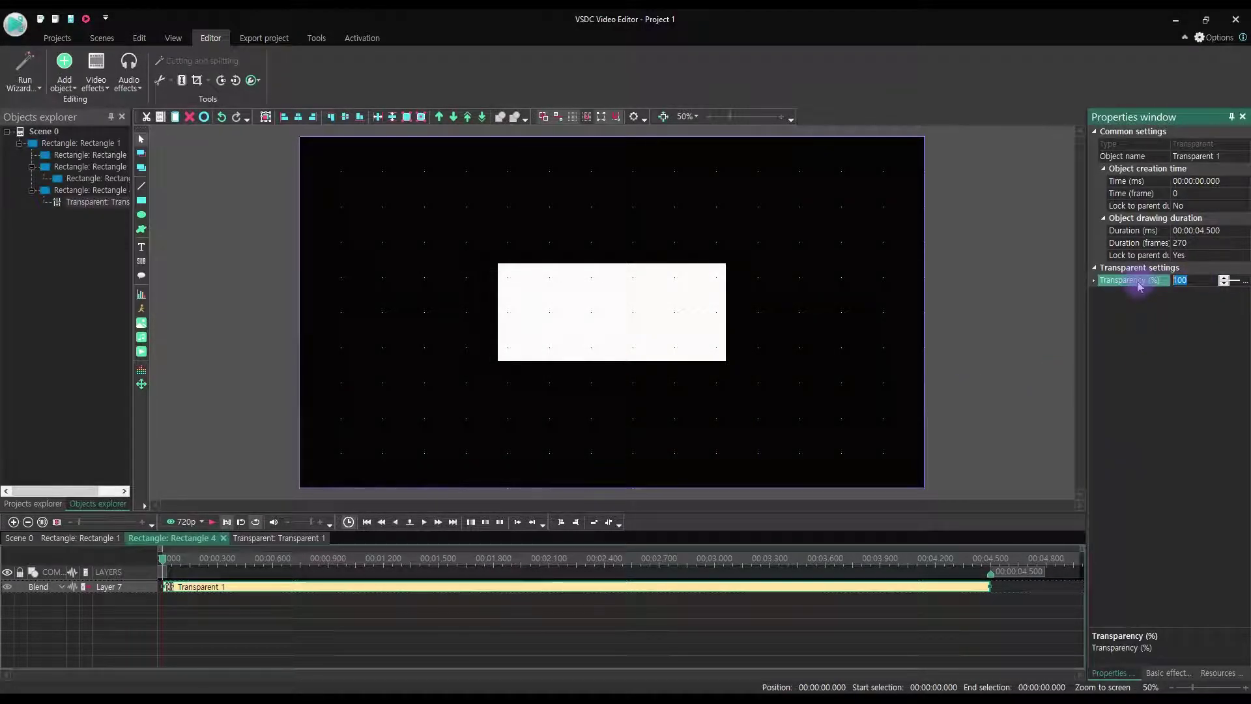
pyautogui.write('30')
pyautogui.press('Return')
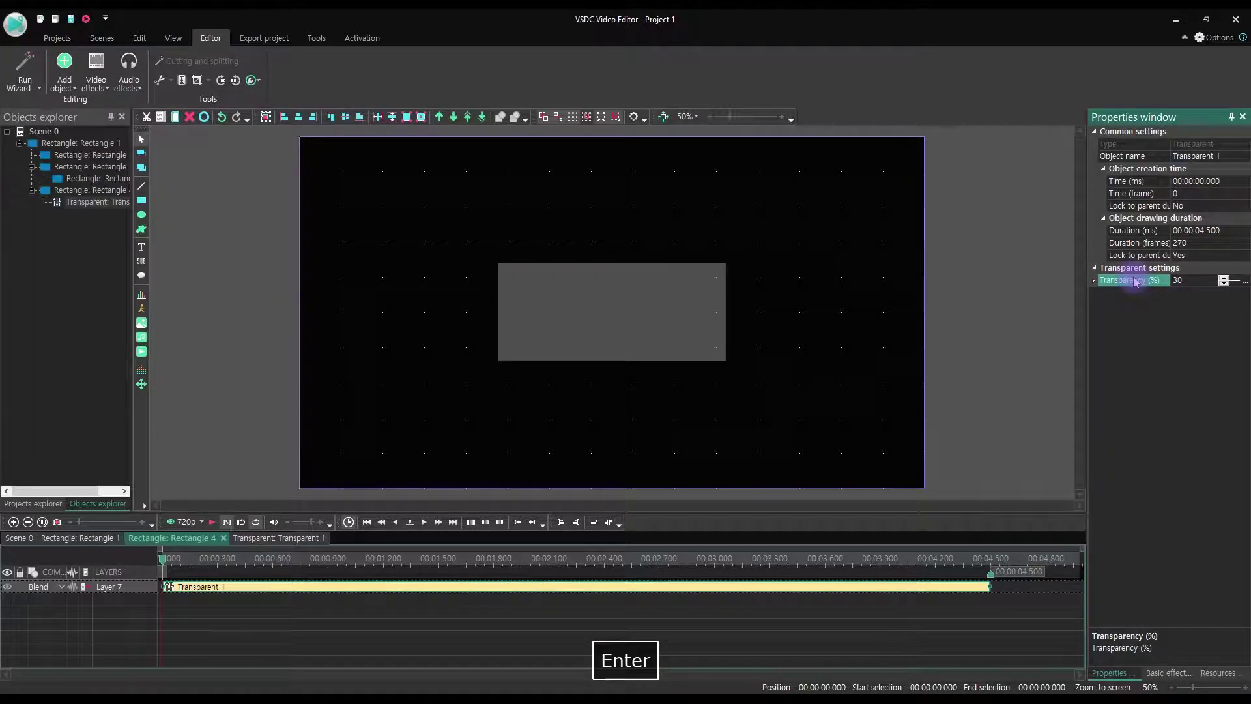
# Step: Return to Rectangle 1, enter the nested Rectangle 2 and draw a thin vertical bar about 18 wide and 348 high from the cursor position
pyautogui.click(259, 414)
pyautogui.click(258, 414)
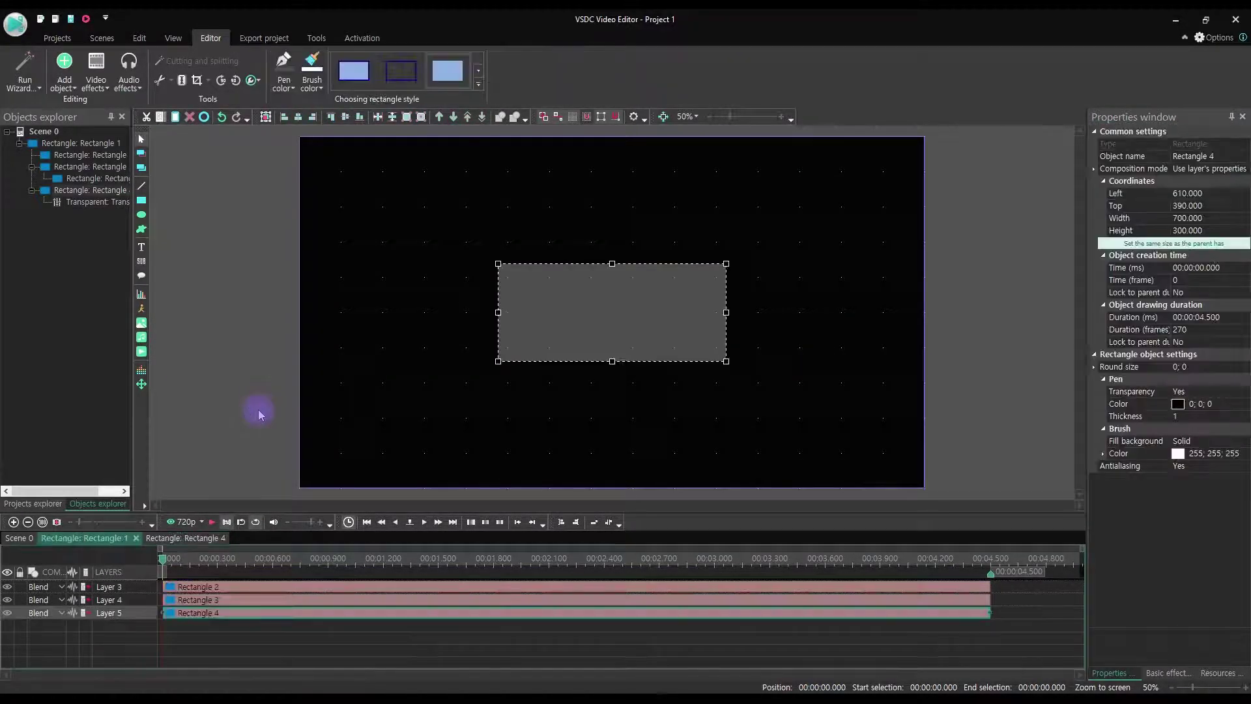
pyautogui.doubleClick(268, 588)
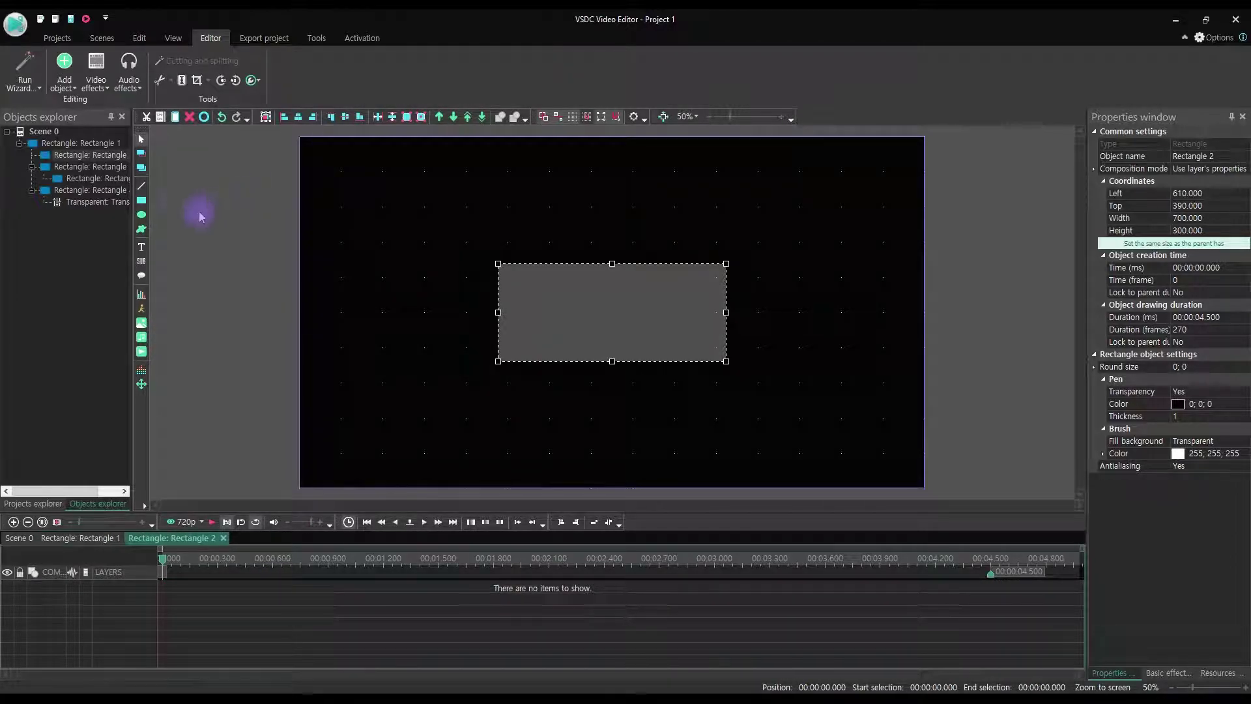
pyautogui.click(143, 202)
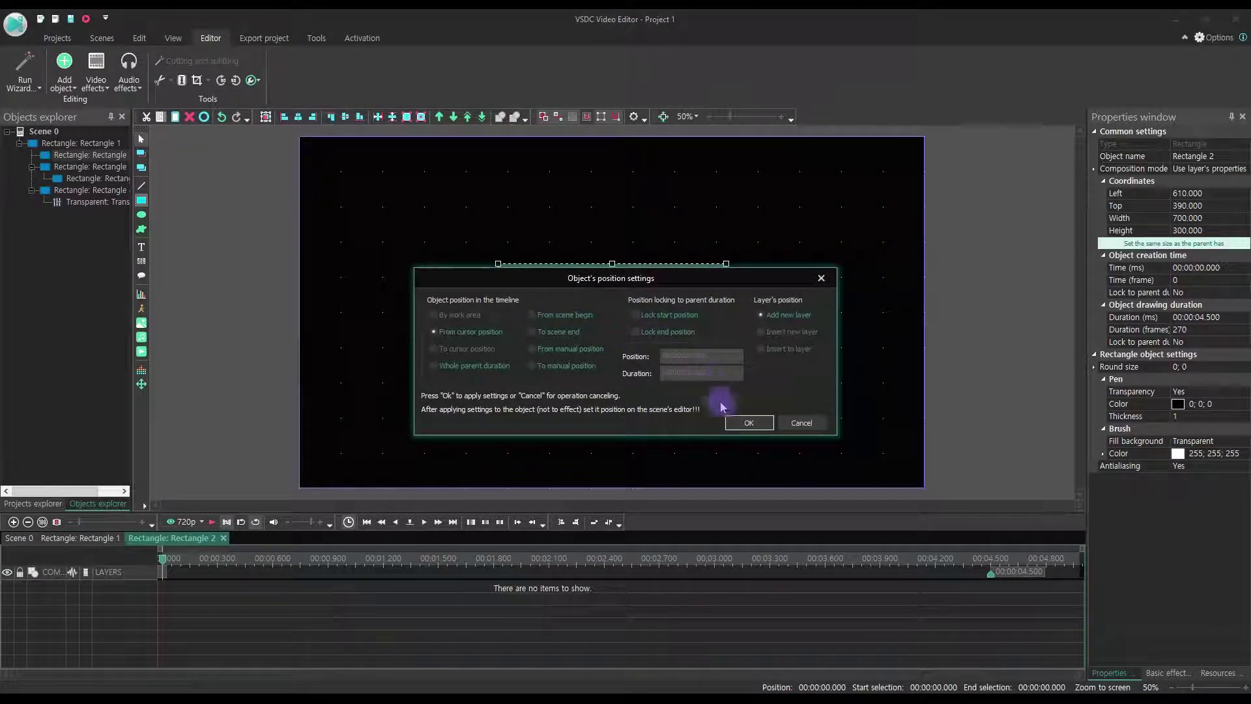
pyautogui.click(745, 423)
pyautogui.moveTo(561, 256); pyautogui.dragTo(564, 368)
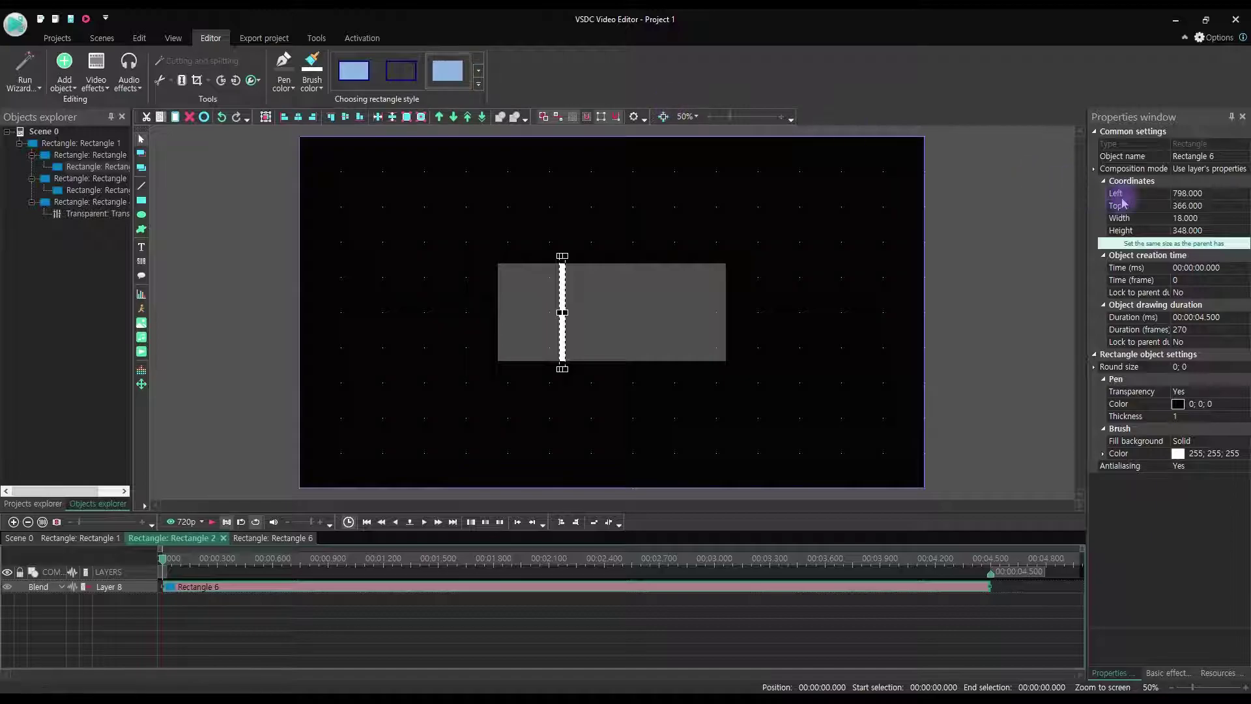
# Step: Set the thin bar's height to 300 and its width to 10
pyautogui.click(1186, 230)
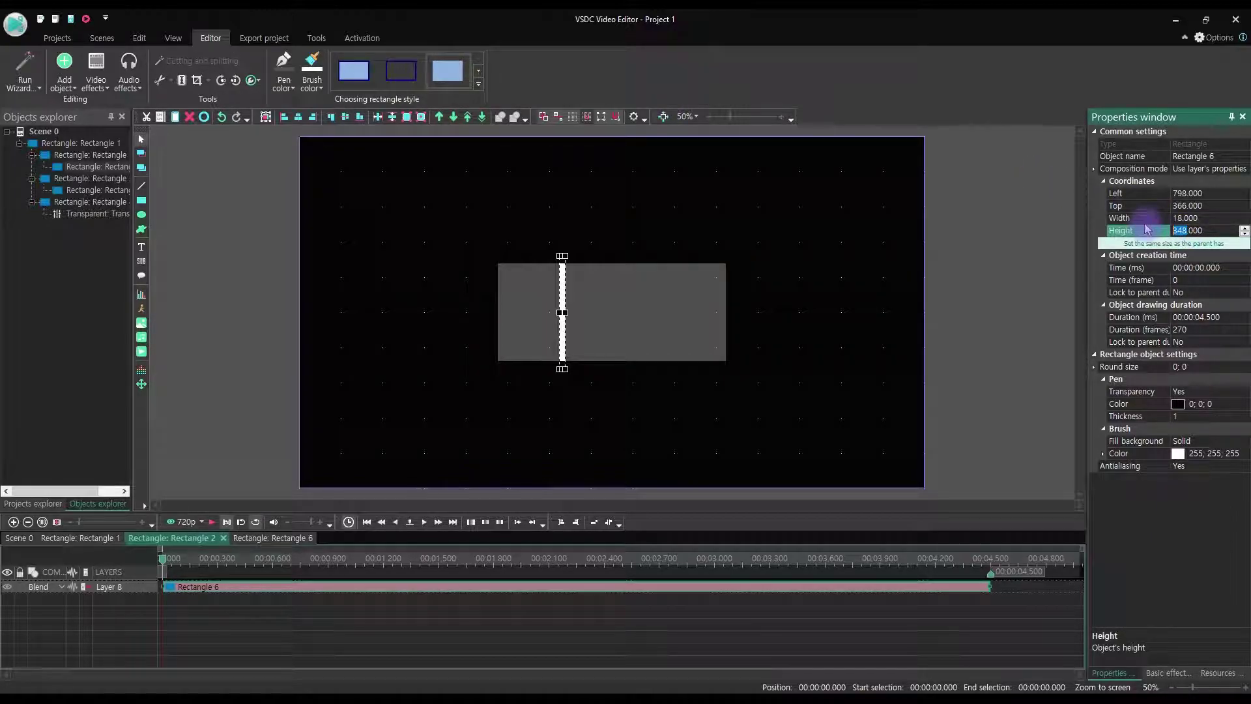
pyautogui.write('300')
pyautogui.press('Return')
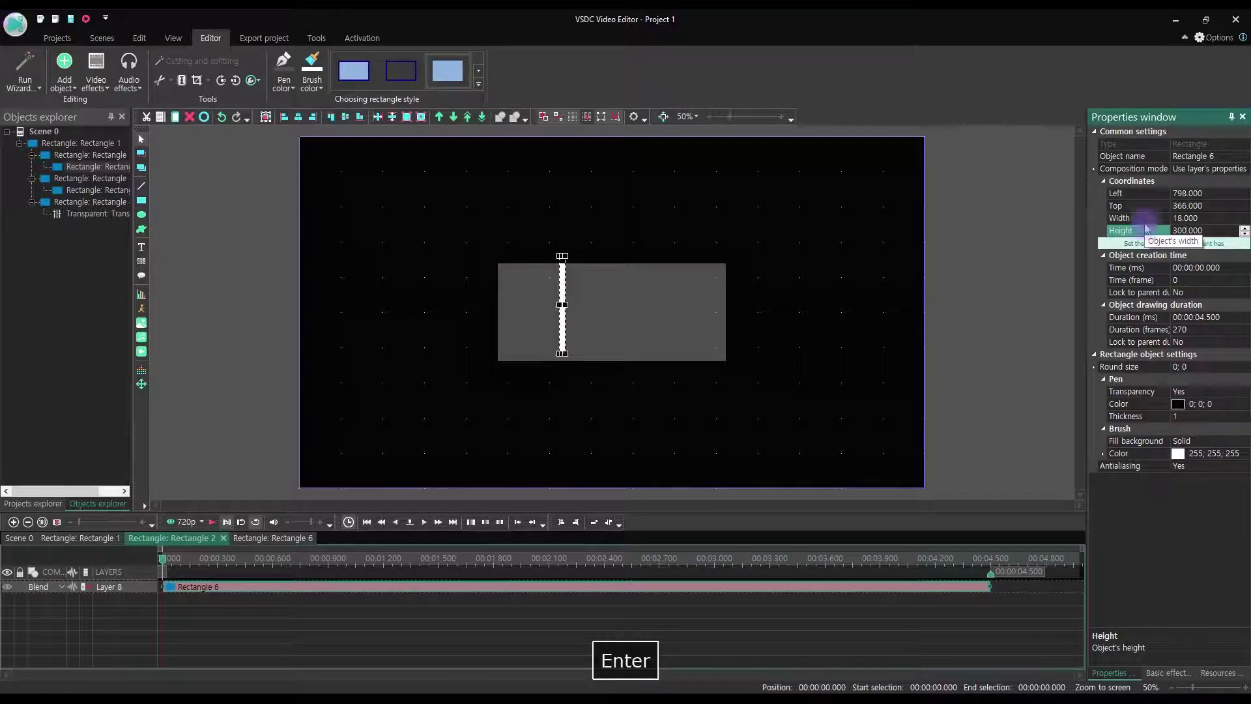
pyautogui.click(1178, 218)
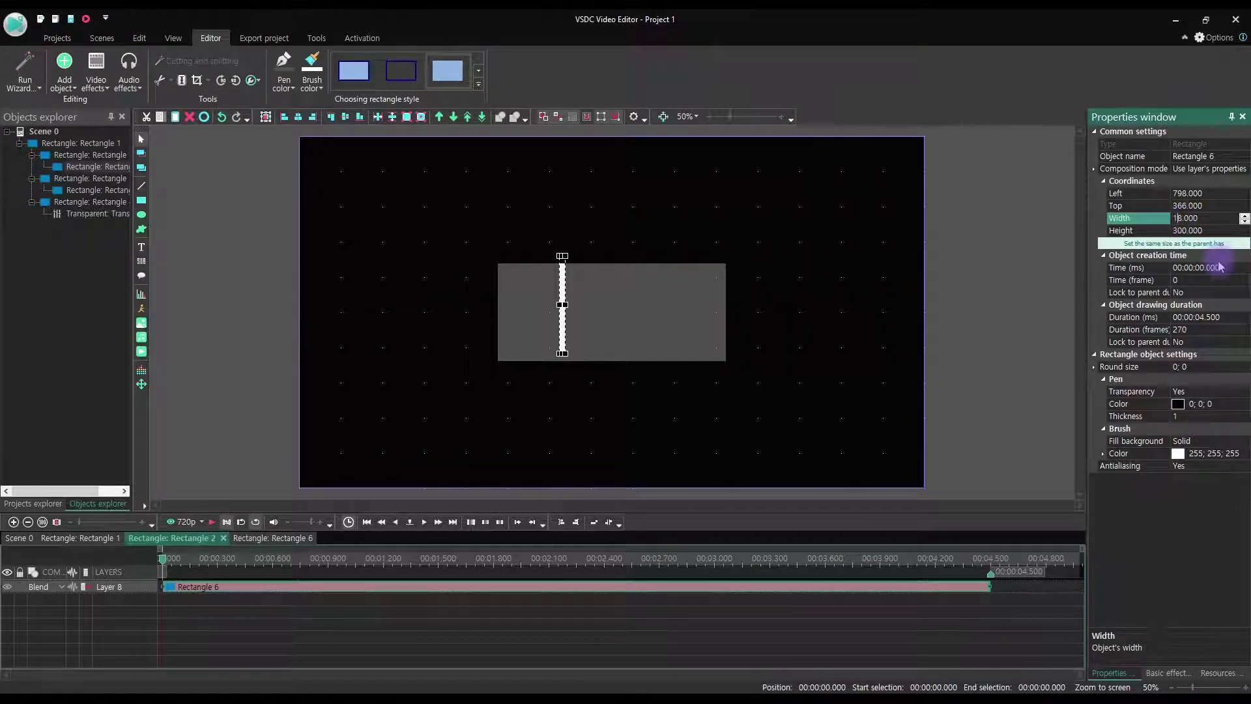
pyautogui.press('Delete')
pyautogui.write('0')
pyautogui.press('Return')
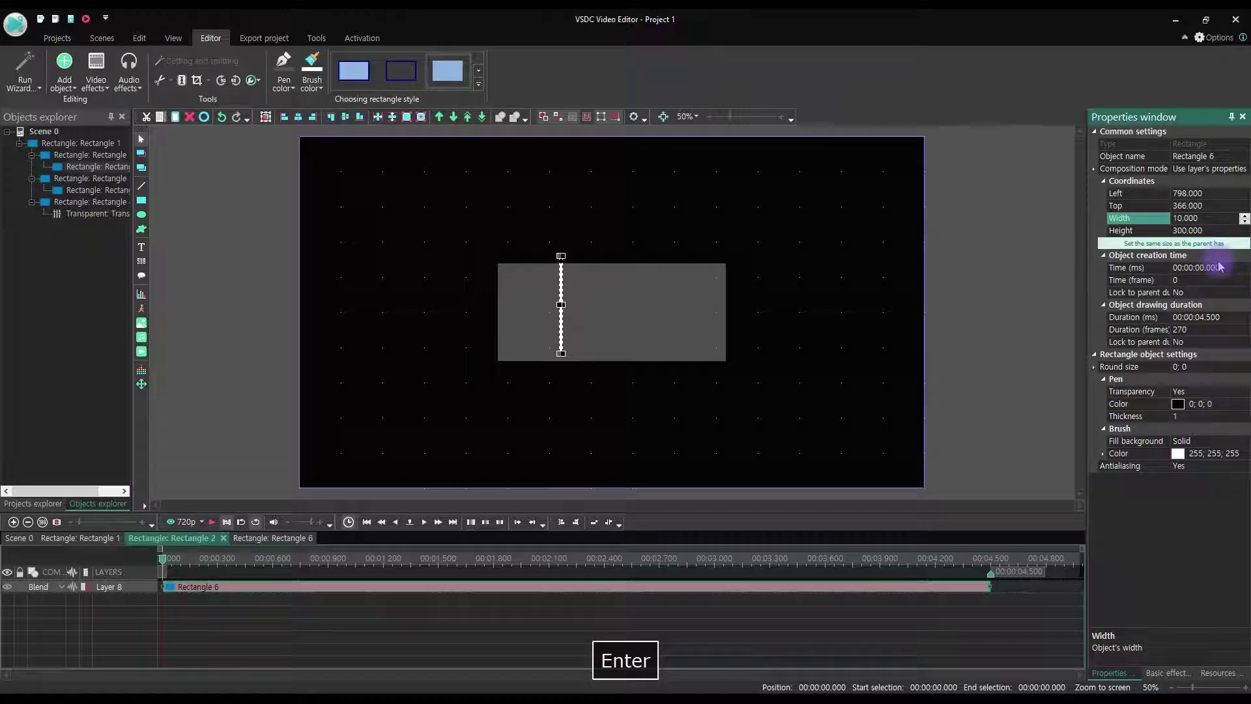
# Step: Move the thin bar flush with the grey rectangle's left edge, at Left 610 and Top 390
pyautogui.click(784, 118)
pyautogui.click(784, 118)
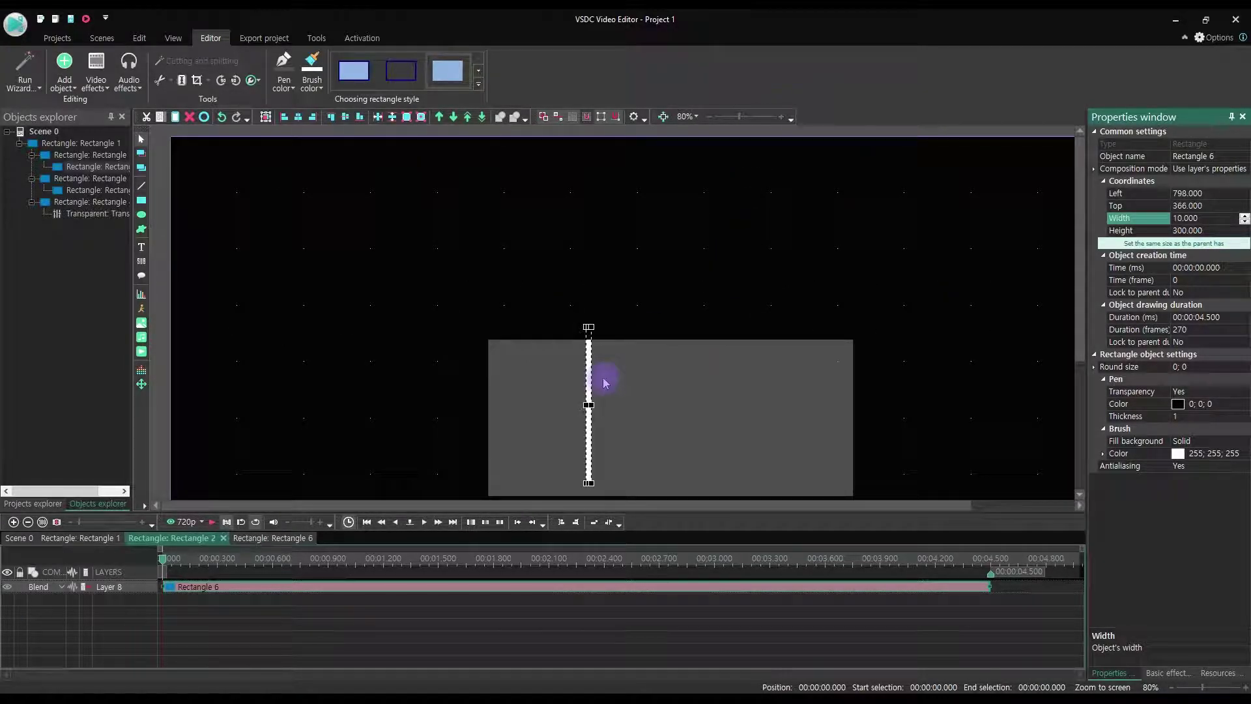
pyautogui.moveTo(590, 435); pyautogui.dragTo(488, 447)
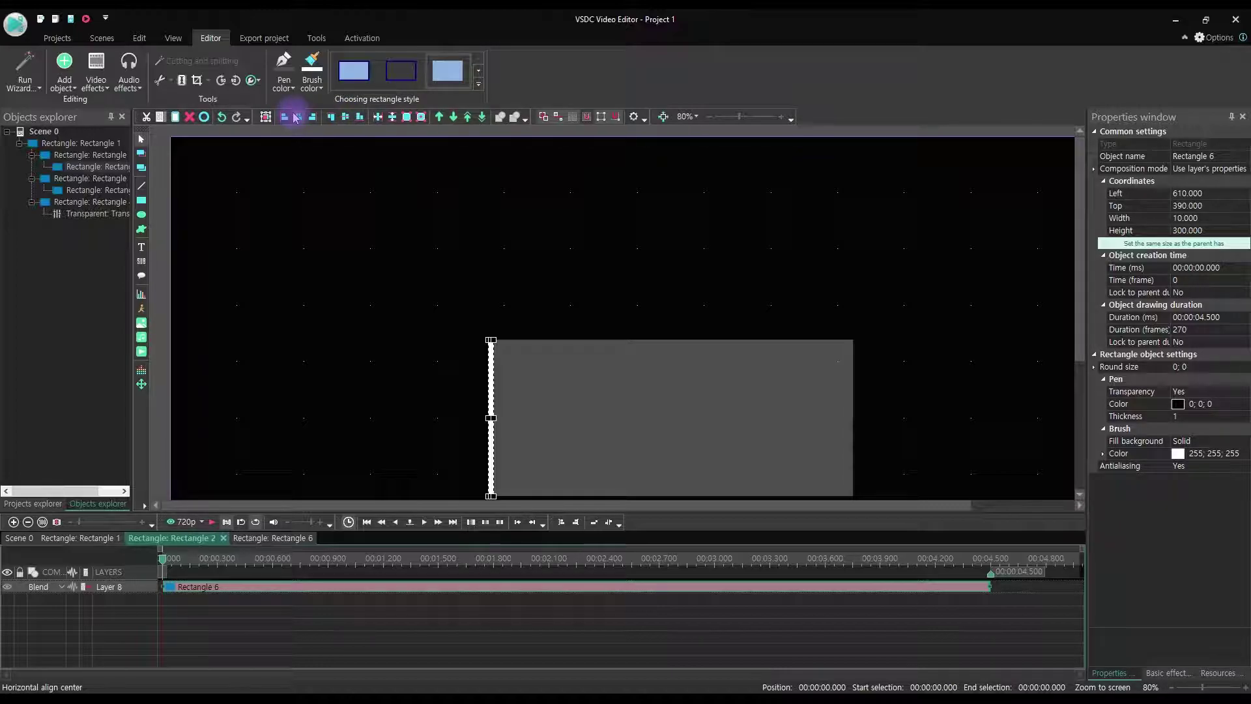
pyautogui.click(439, 409)
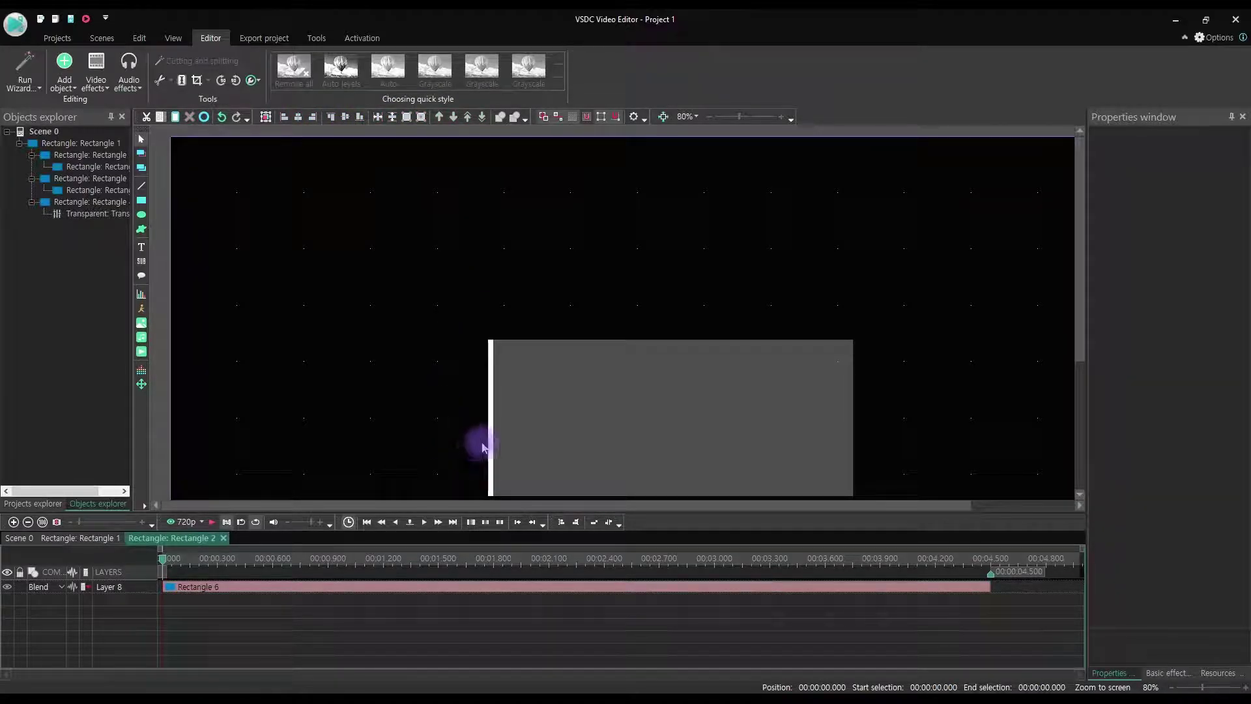
# Step: Duplicate the thin bar inside Rectangle 2 and raise the original above its copy in the layer order
pyautogui.click(223, 589)
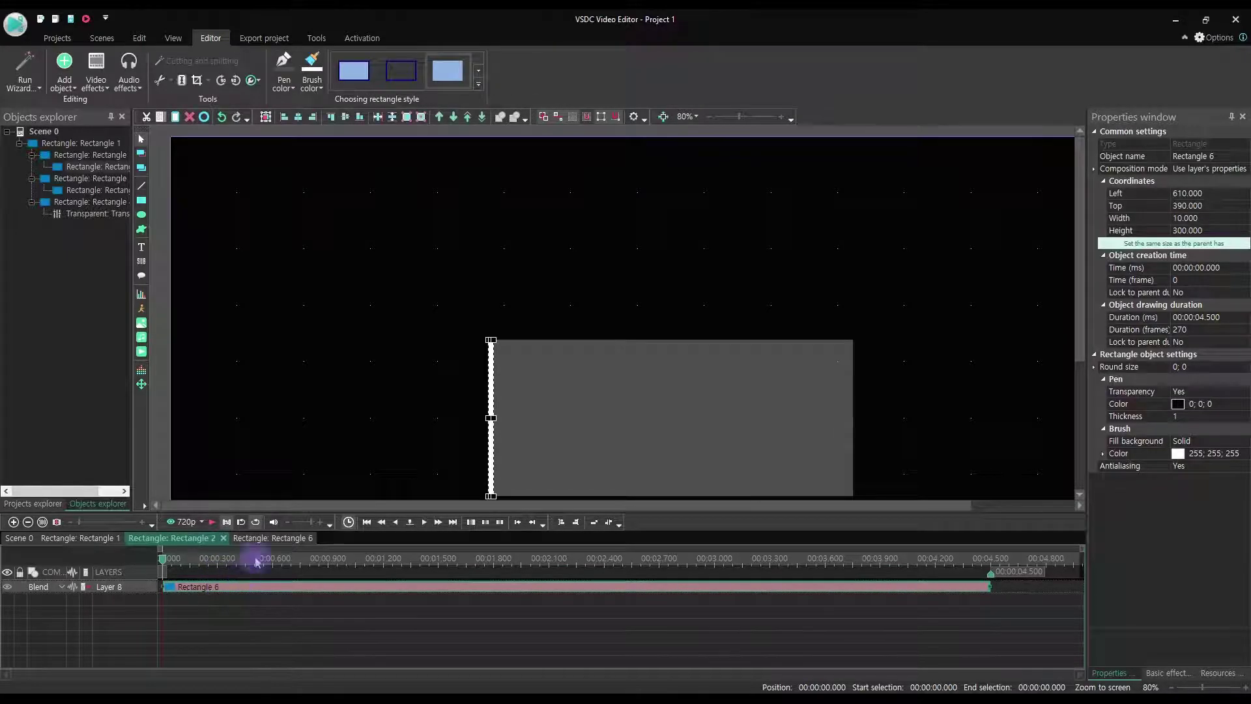
pyautogui.hotkey('ctrl', 'c')
pyautogui.hotkey('ctrl', 'v')
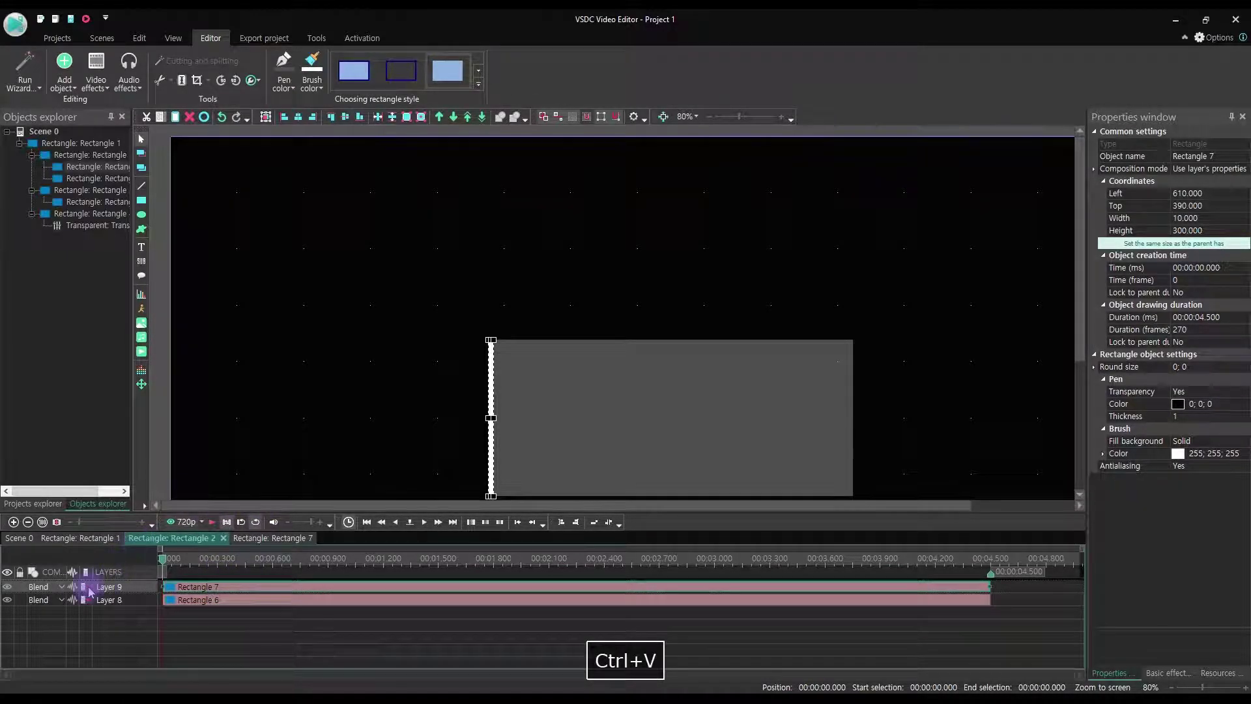
pyautogui.click(244, 599)
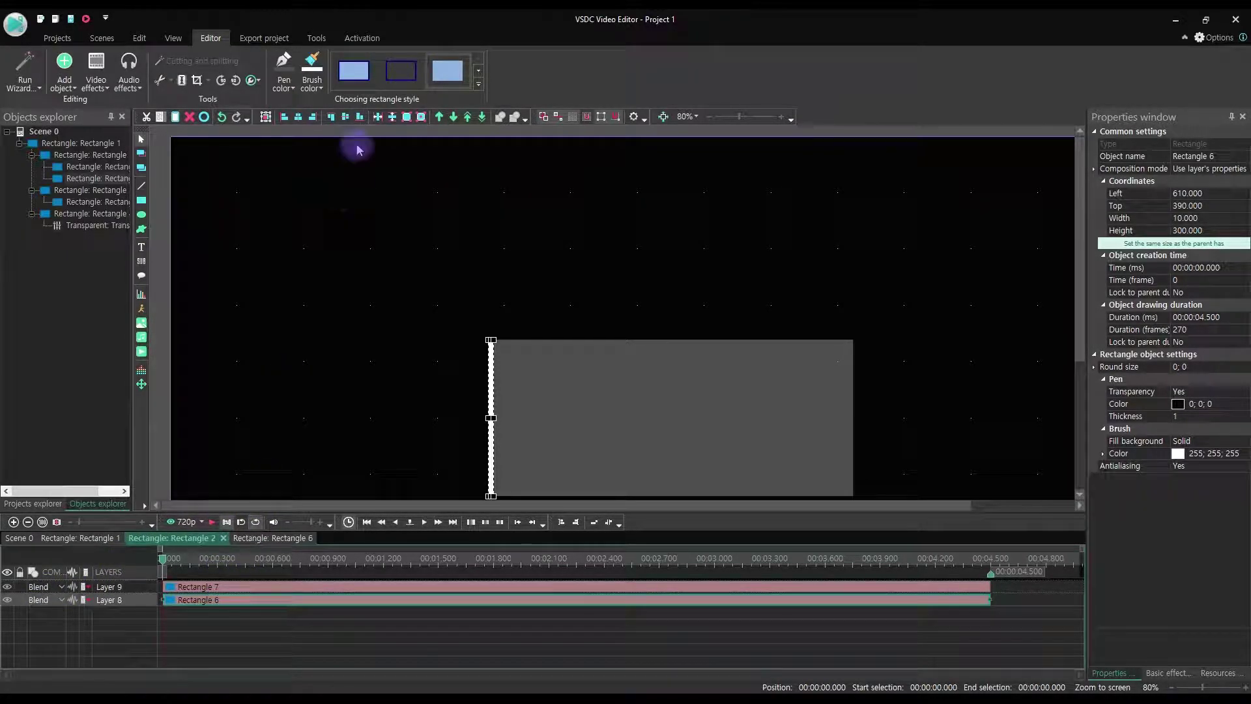
pyautogui.click(443, 119)
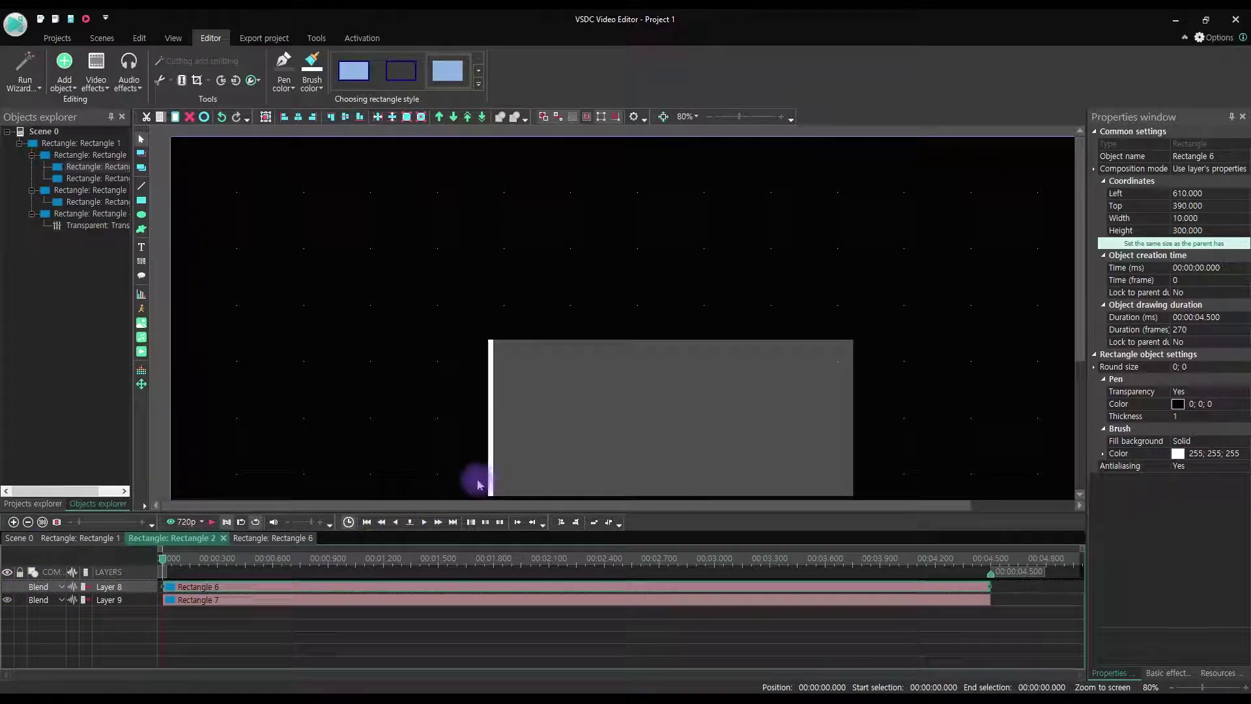
# Step: With the original bar hidden, move its copy flush with the grey rectangle's right edge, at Left 1300 and Top 390
pyautogui.click(443, 443)
pyautogui.moveTo(490, 449); pyautogui.dragTo(851, 440)
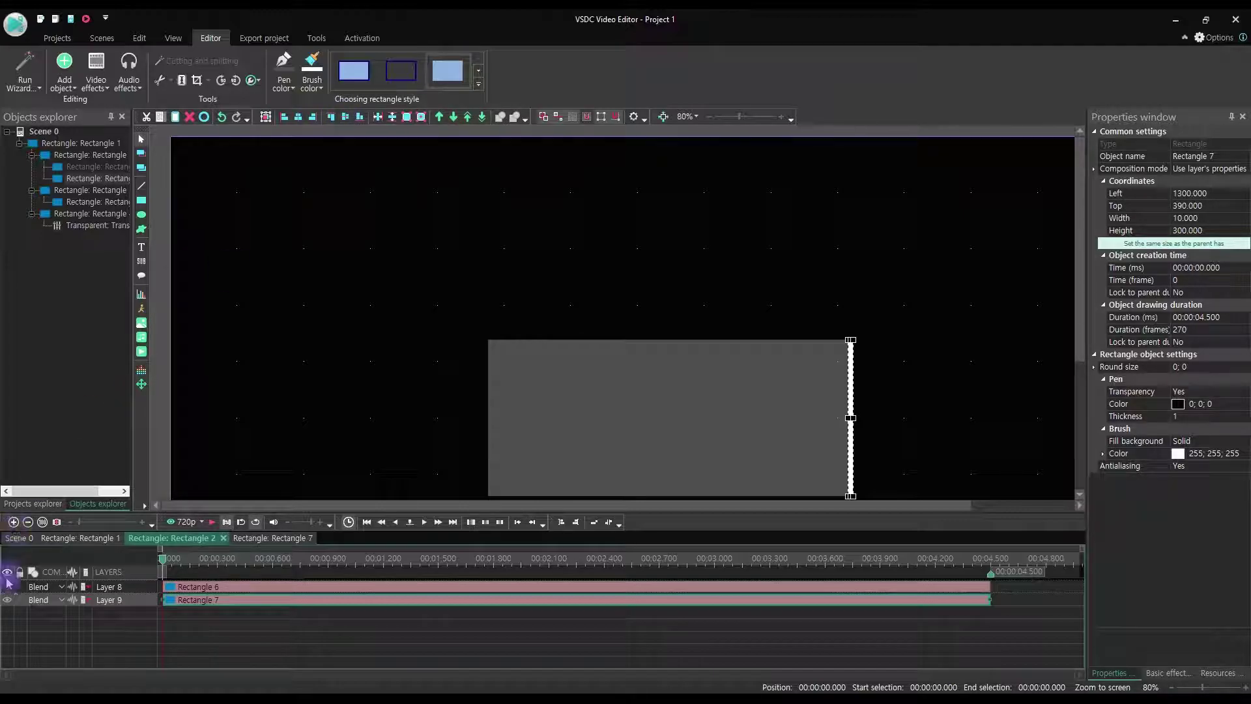
# Step: Add a Push transition to Rectangle 2, starting from the cursor position with a duration of 1.5 seconds
pyautogui.rightClick(311, 419)
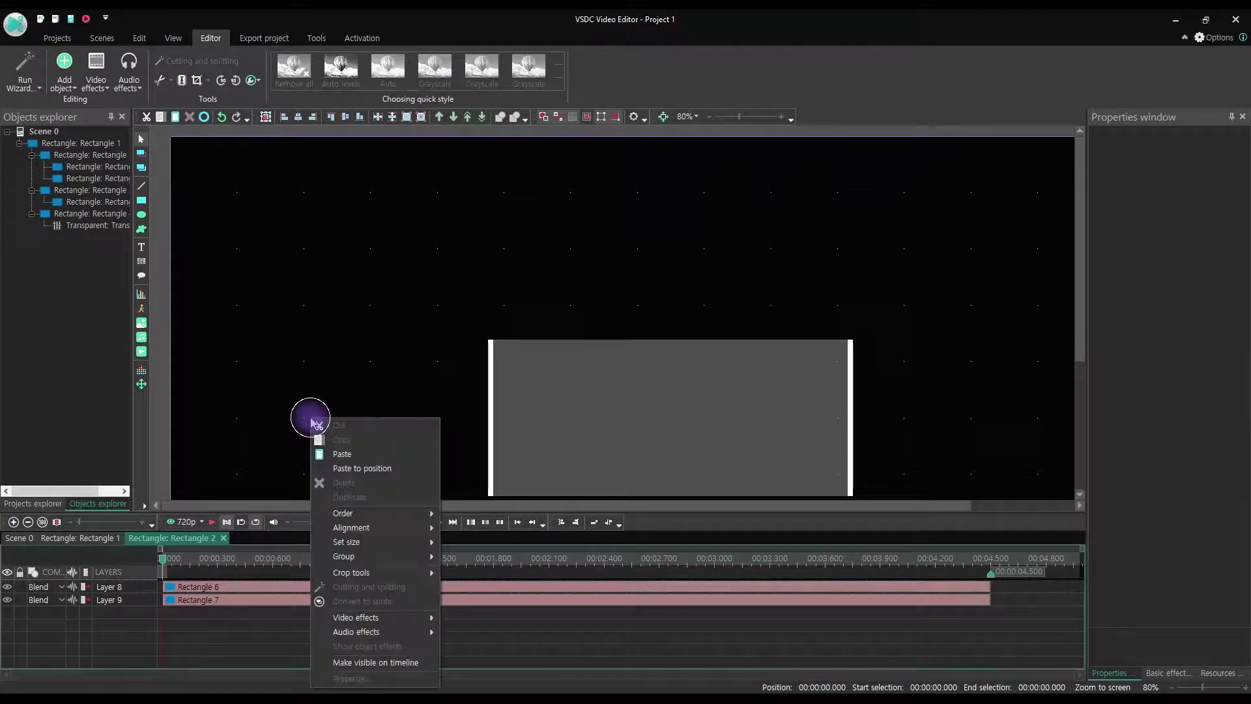
pyautogui.moveTo(399, 619)
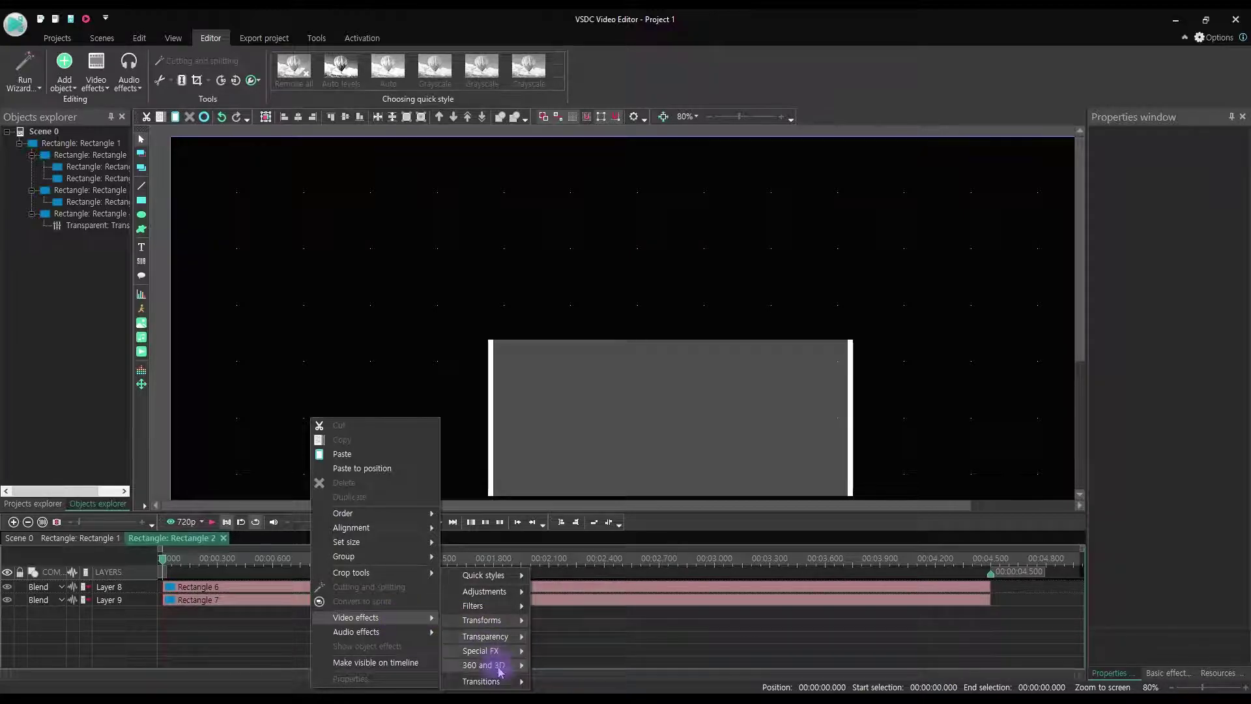
pyautogui.moveTo(497, 682)
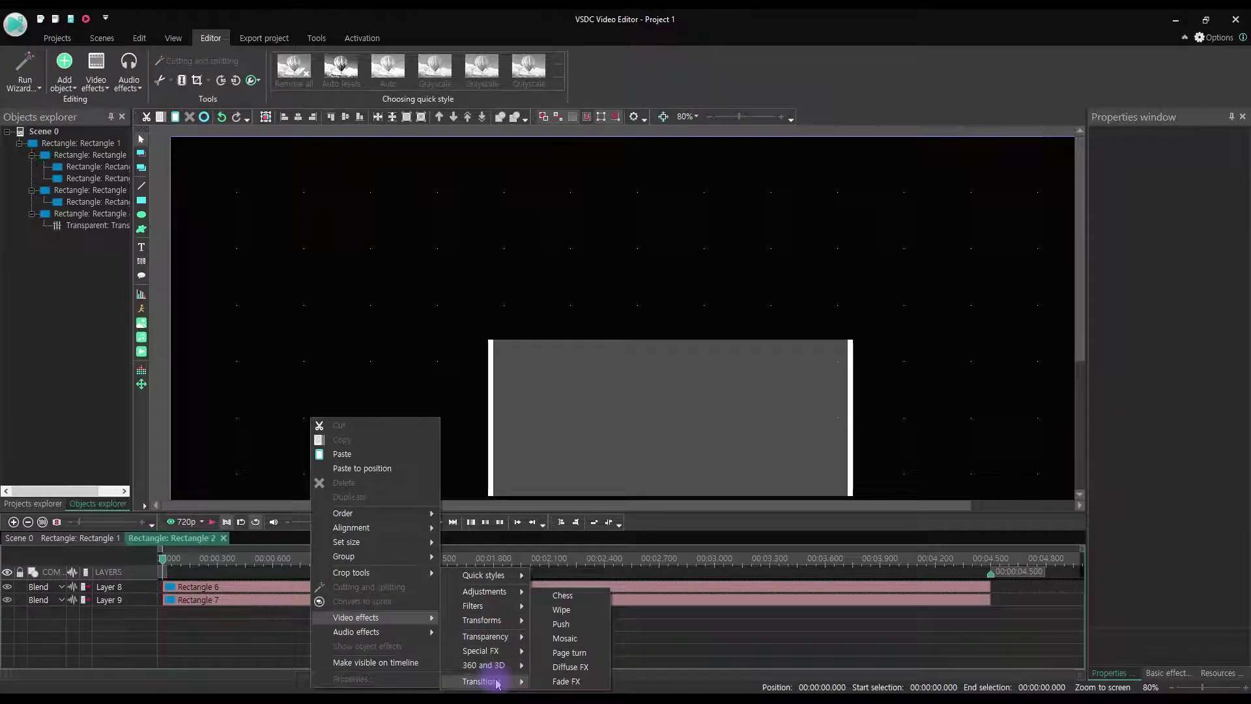
pyautogui.click(567, 629)
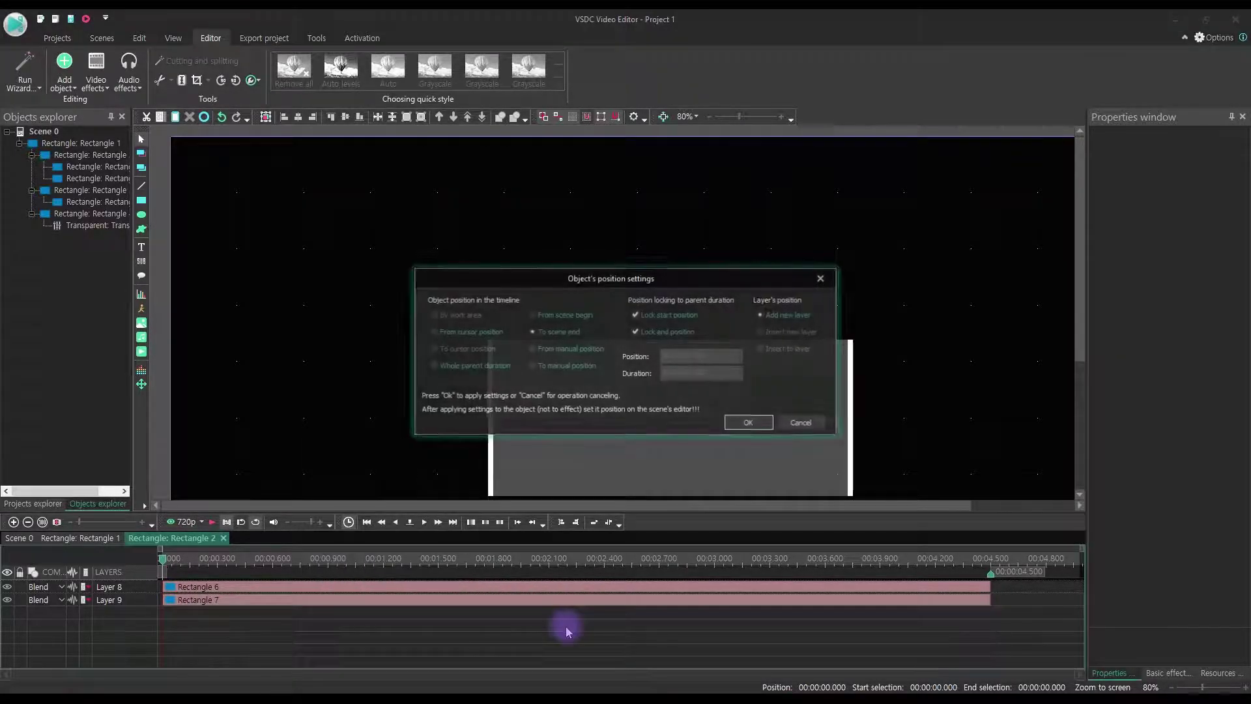
pyautogui.click(493, 333)
pyautogui.click(707, 374)
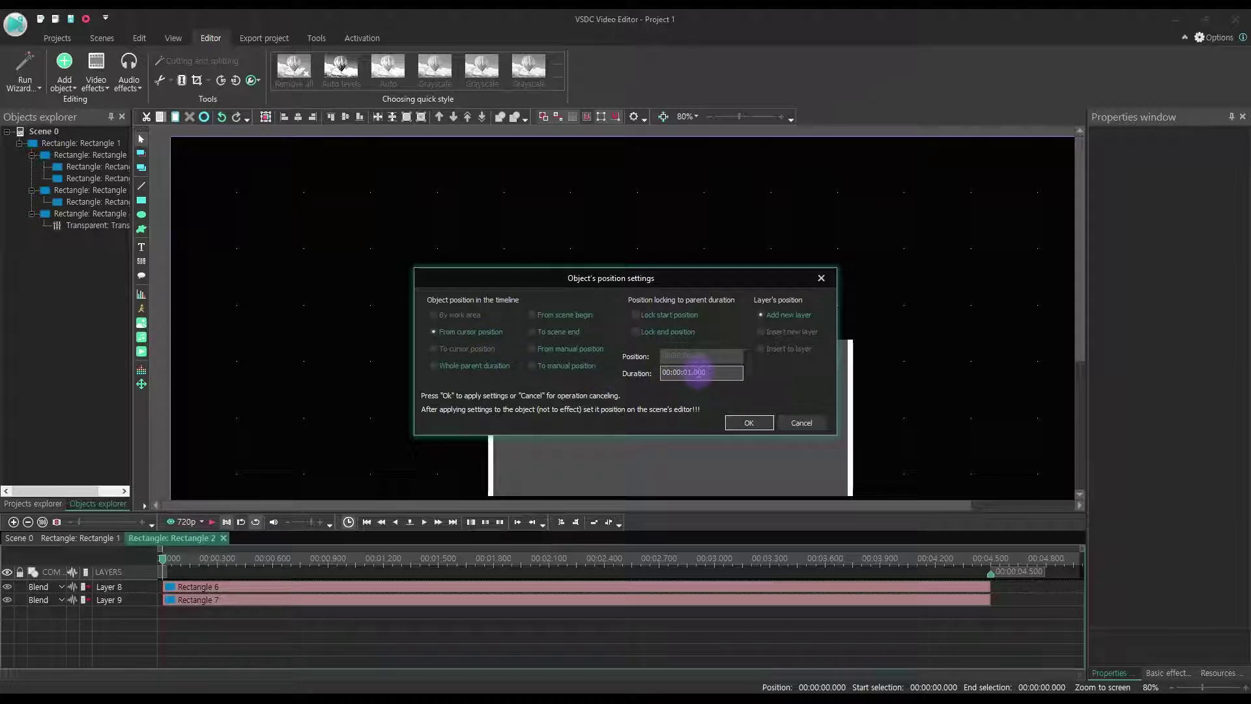
pyautogui.click(749, 422)
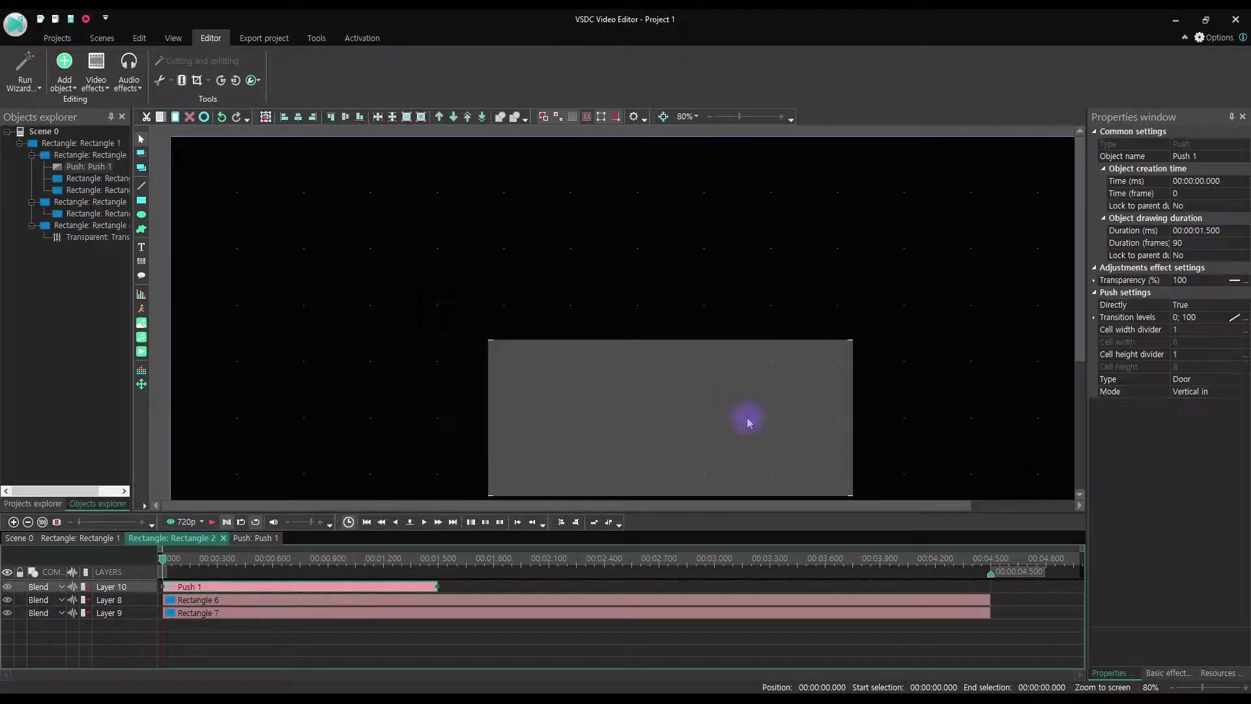
# Step: Set the Push transition's mode to Horizontal out and scrub through the timeline to preview the bars' movement
pyautogui.click(1204, 393)
pyautogui.click(1225, 392)
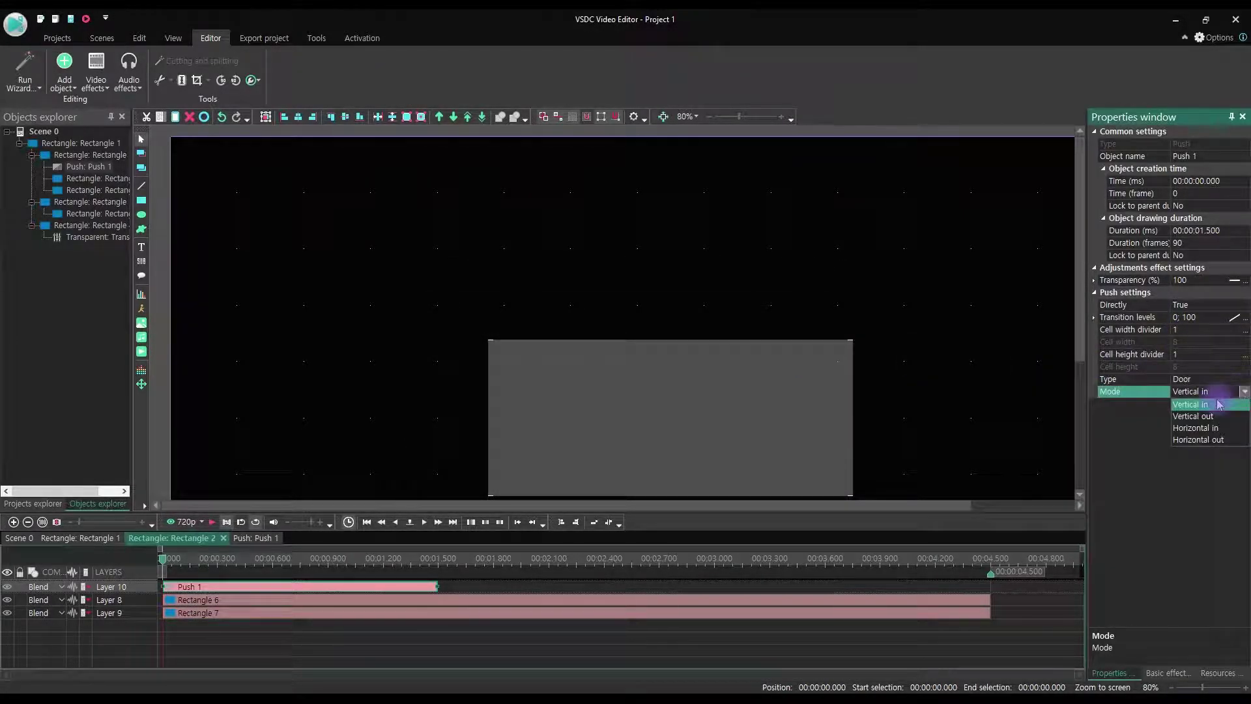
pyautogui.click(1206, 440)
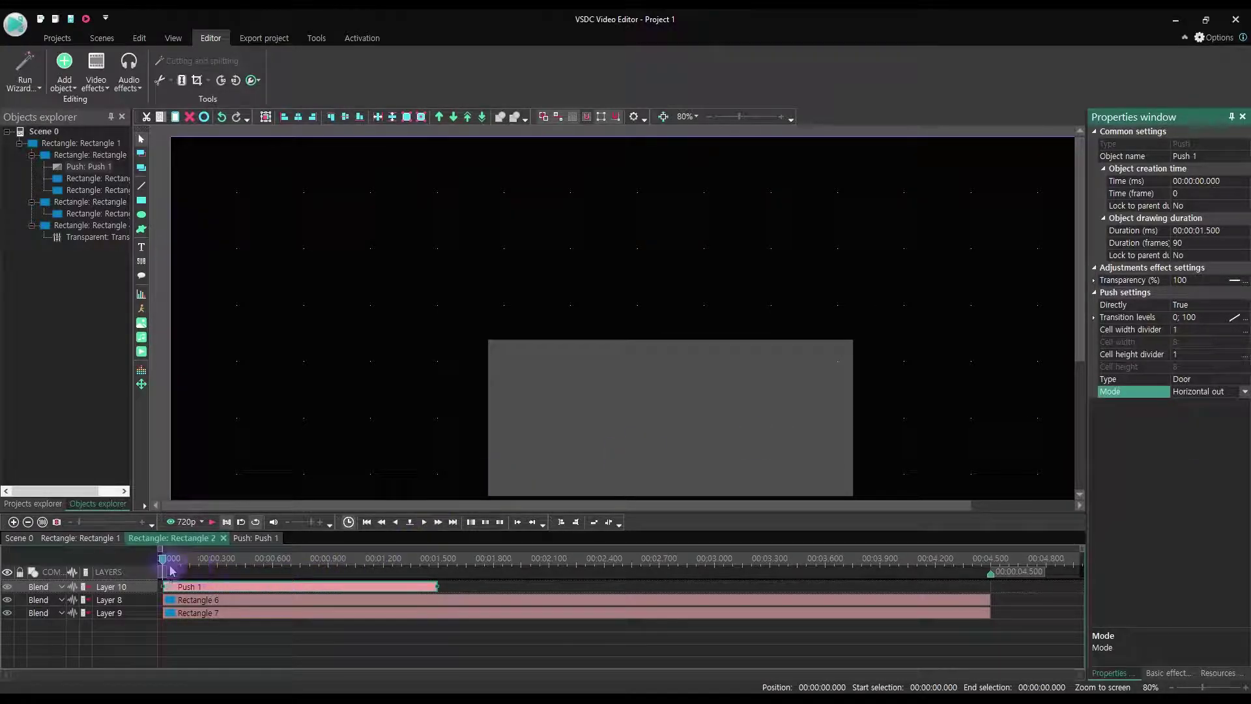
pyautogui.moveTo(191, 562); pyautogui.dragTo(338, 558)
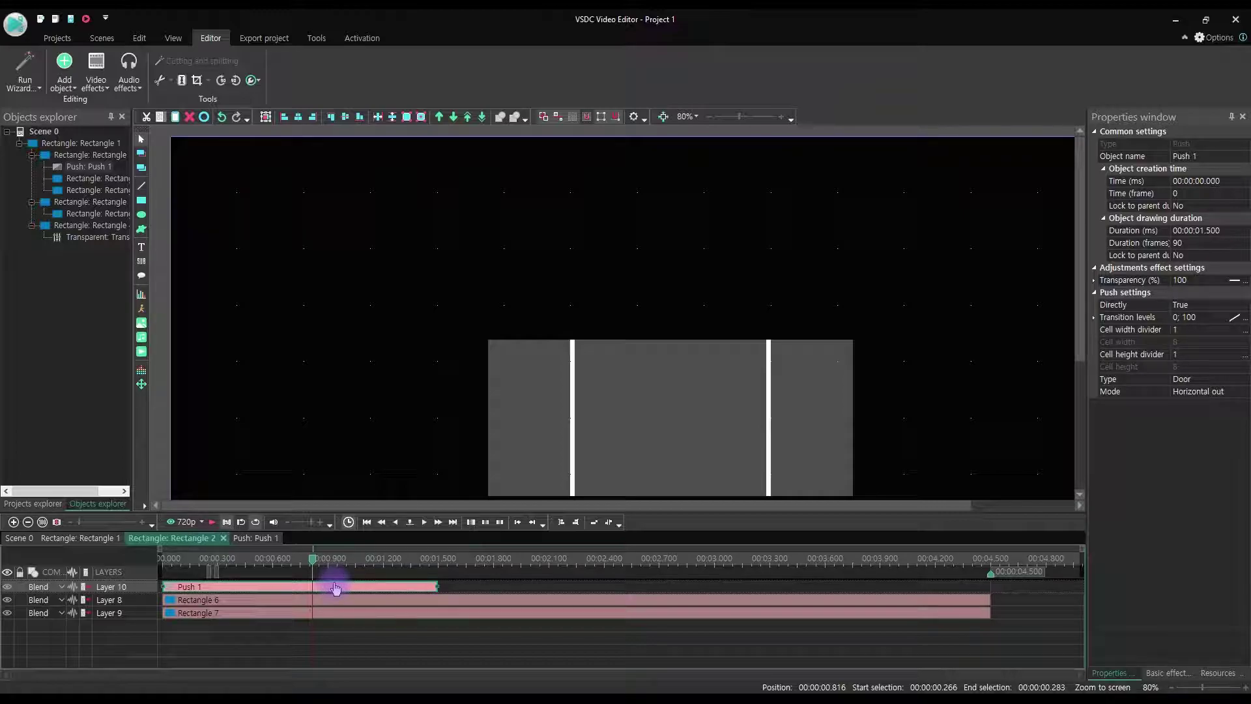
# Step: Duplicate the Push transition and place the copy on the same layer at 3.000 seconds, ending with the bars
pyautogui.hotkey('ctrl', 'v')
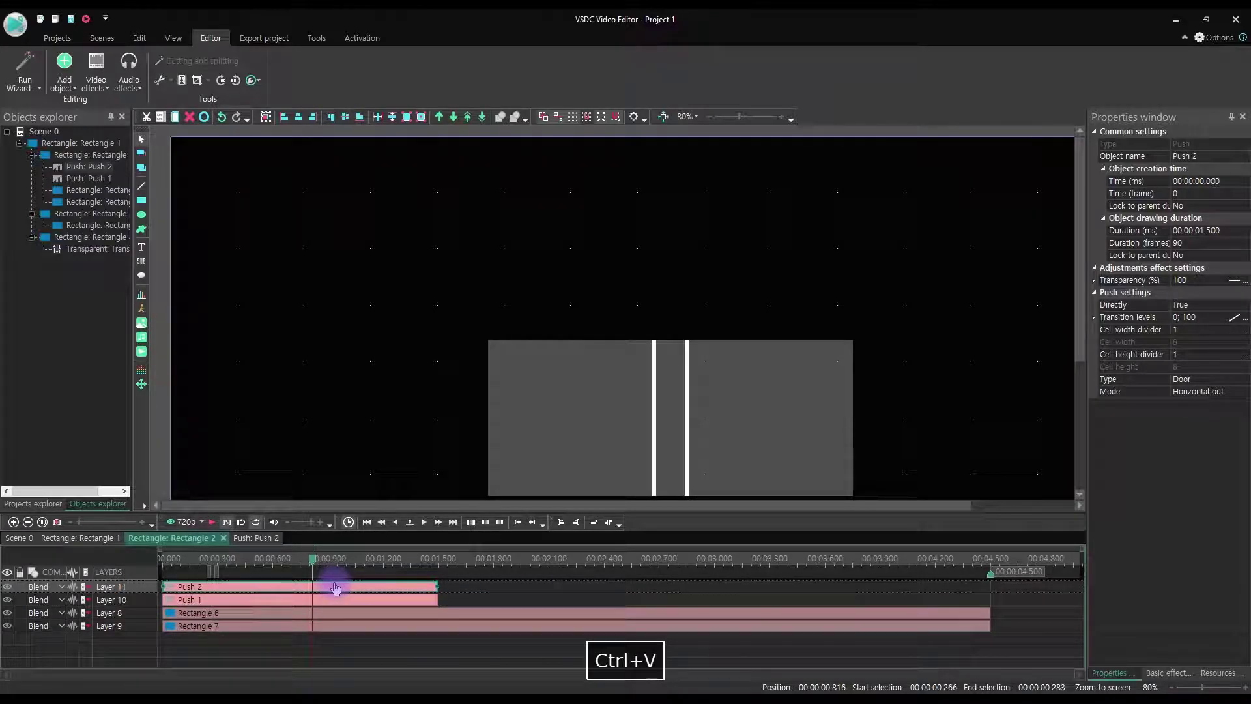
pyautogui.moveTo(328, 586); pyautogui.dragTo(883, 600)
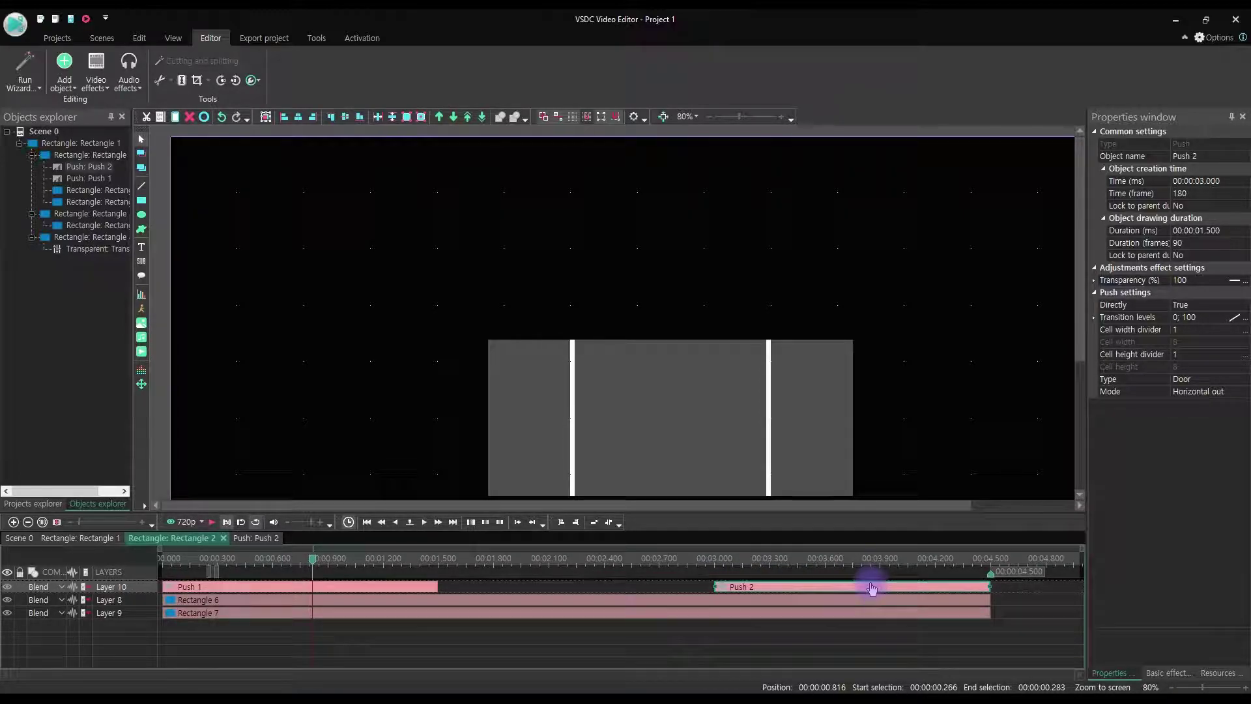
# Step: Turn off the Directly setting of the second Push transition and play the animation from the start to preview it
pyautogui.click(1213, 306)
pyautogui.click(1244, 305)
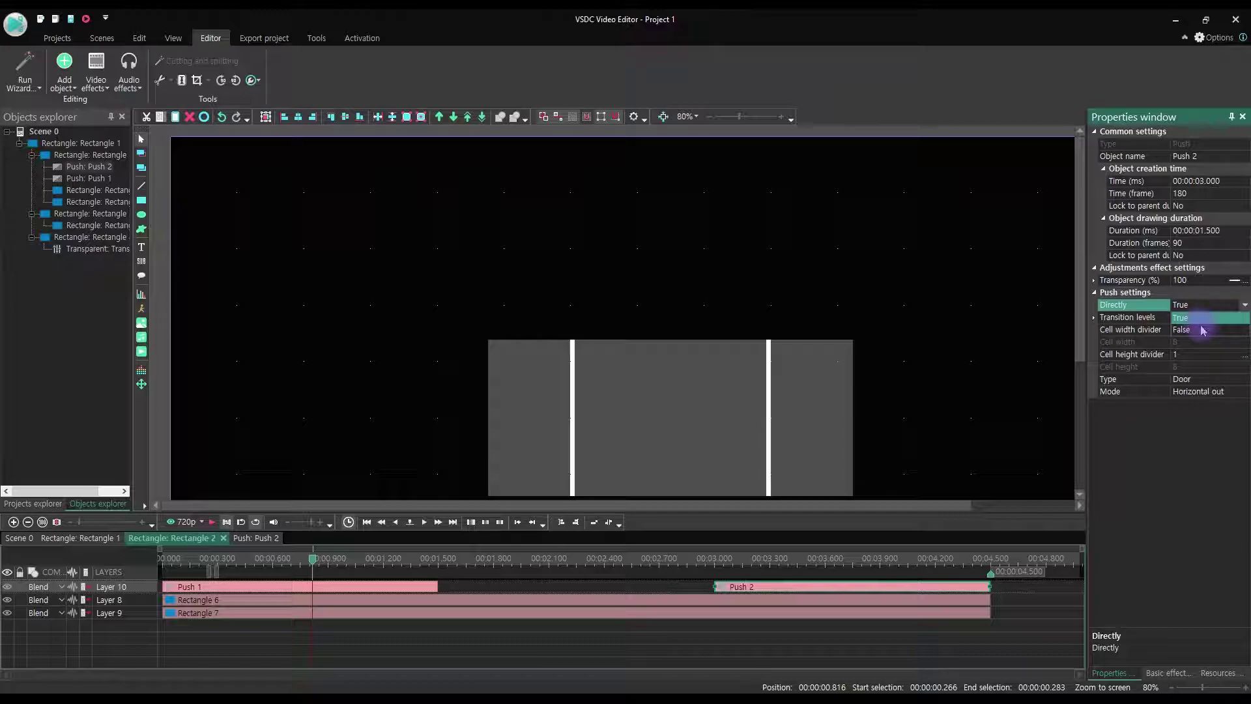
pyautogui.click(1203, 330)
pyautogui.moveTo(209, 571); pyautogui.dragTo(131, 568)
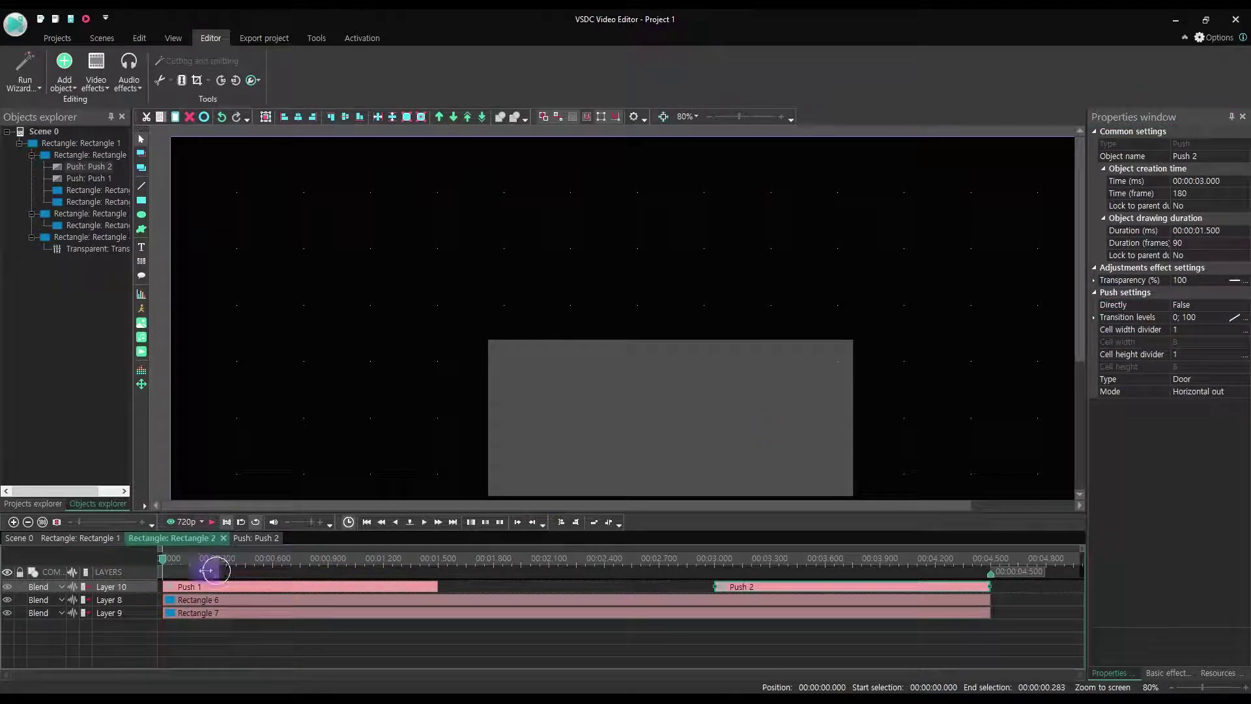
pyautogui.click(212, 521)
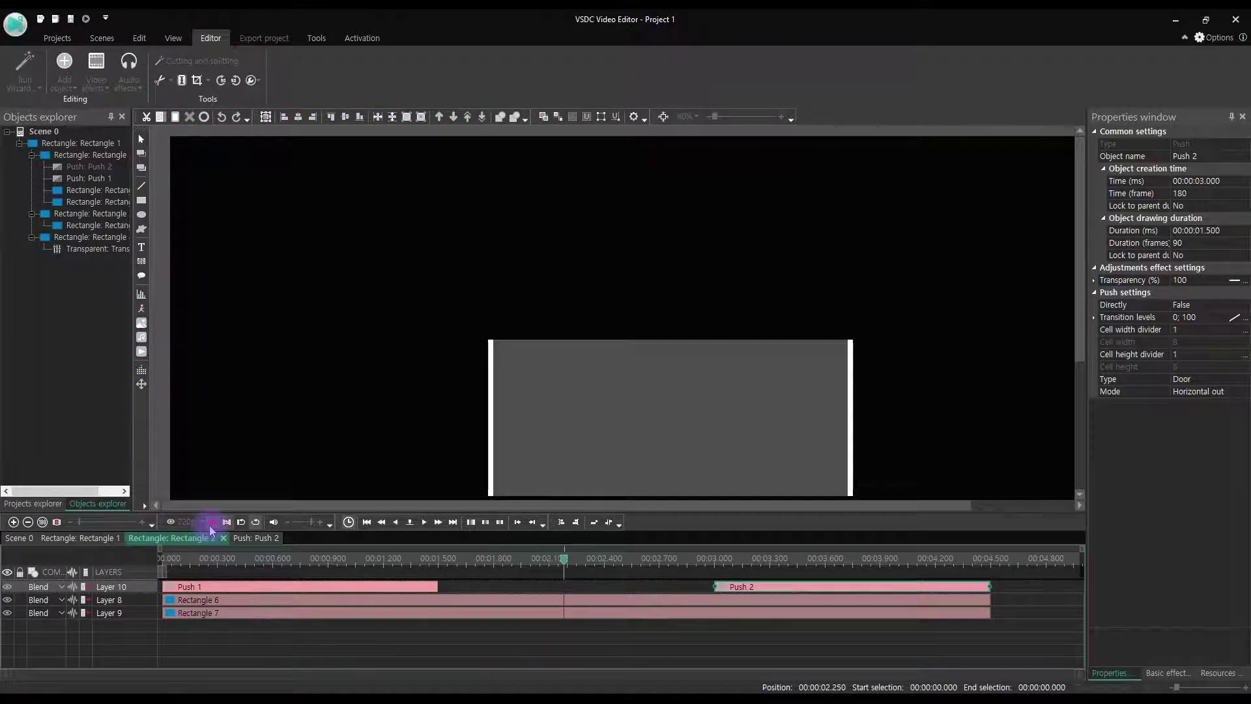
pyautogui.click(211, 522)
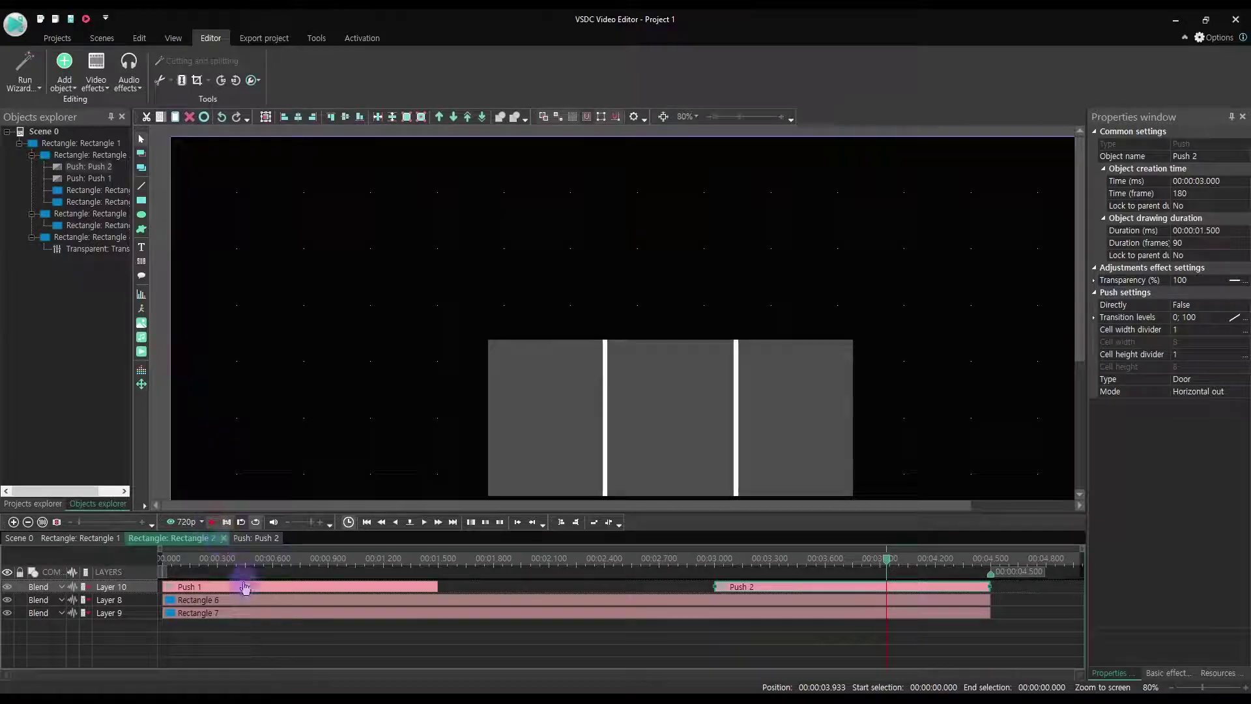
# Step: Copy both Push transitions from Rectangle 2 and paste them inside Rectangle 3
pyautogui.click(238, 589)
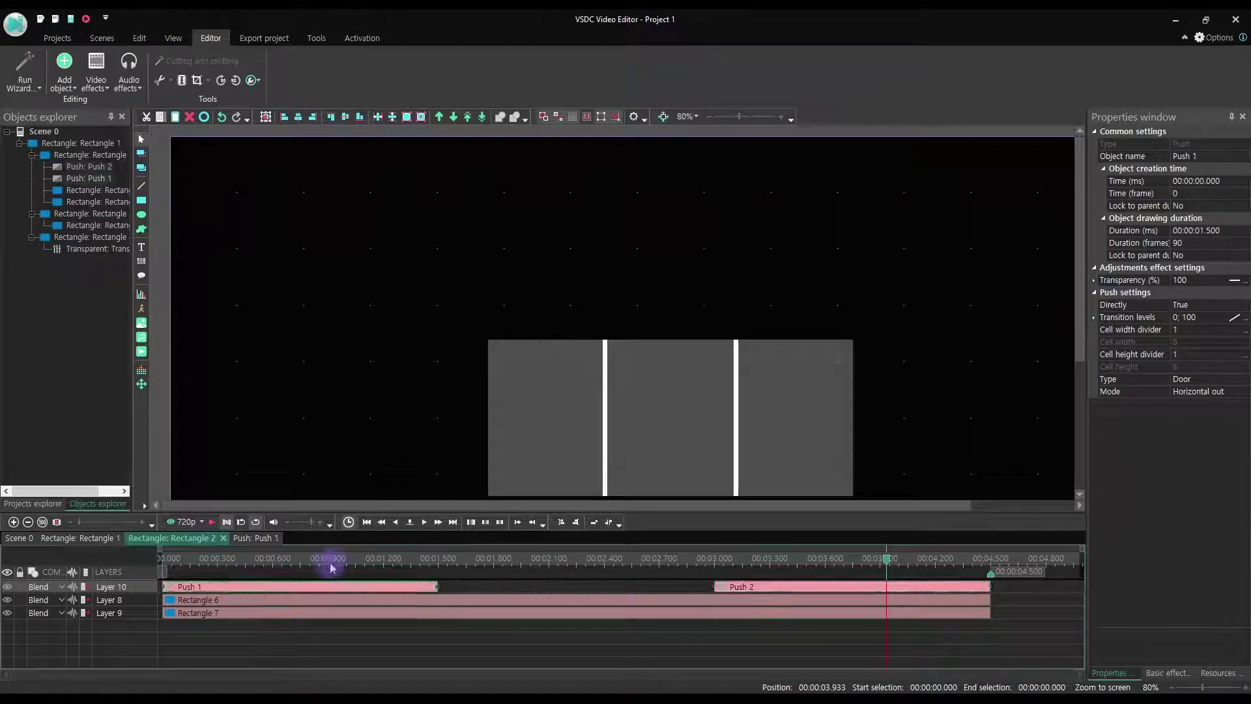
pyautogui.keyDown('ctrl'); pyautogui.click(746, 587); pyautogui.keyUp('ctrl')
pyautogui.hotkey('ctrl', 'c')
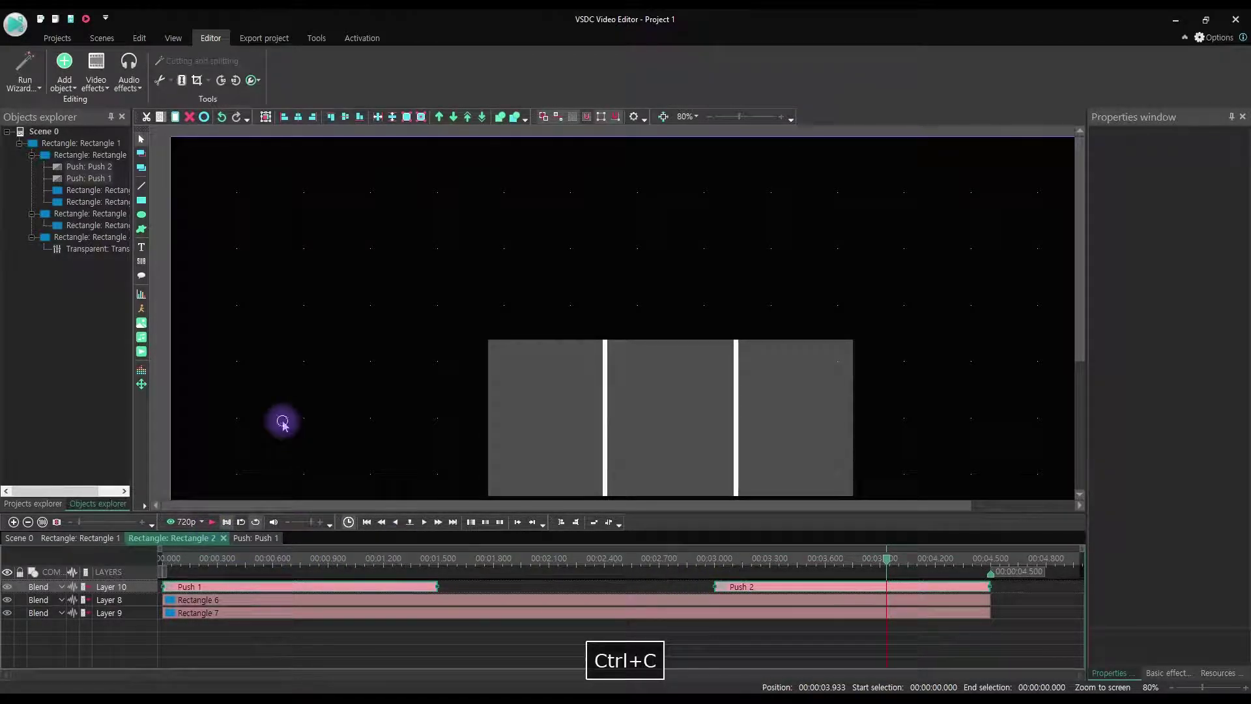
pyautogui.click(224, 537)
pyautogui.doubleClick(239, 600)
pyautogui.hotkey('ctrl', 'v')
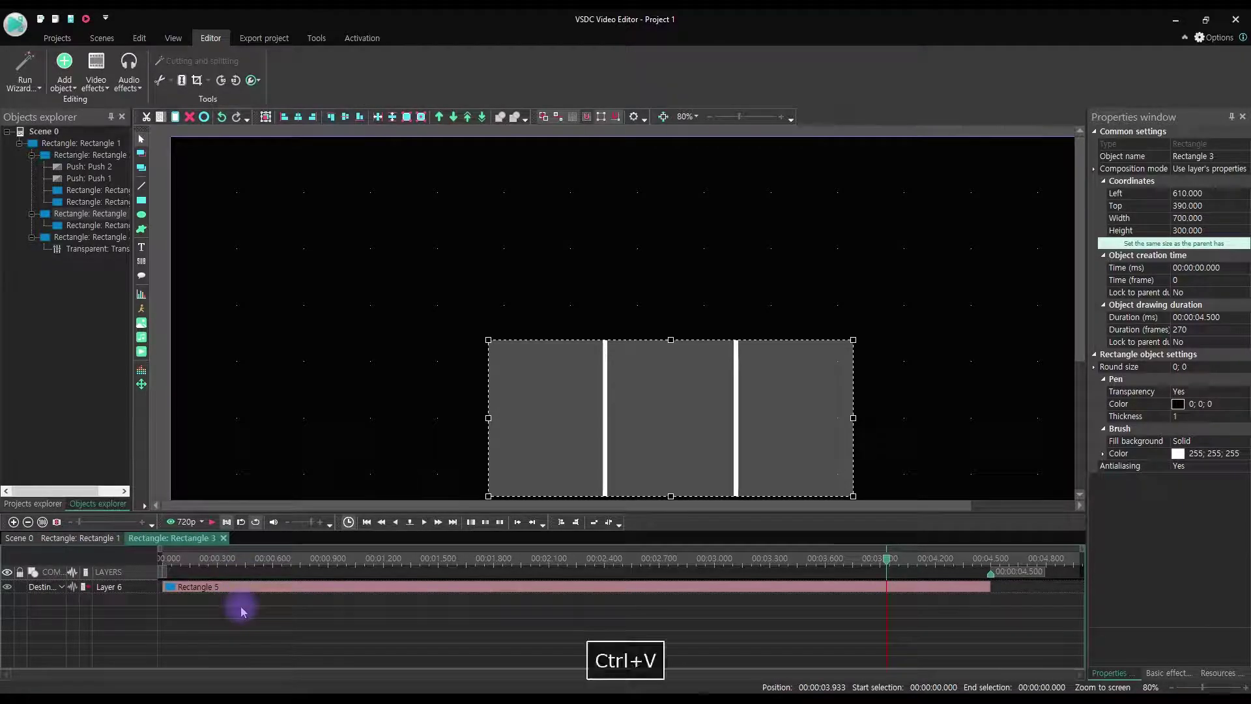
# Step: Move the Destination out mask Rectangle 5 above the pasted transitions and return to Rectangle 1's contents
pyautogui.click(242, 603)
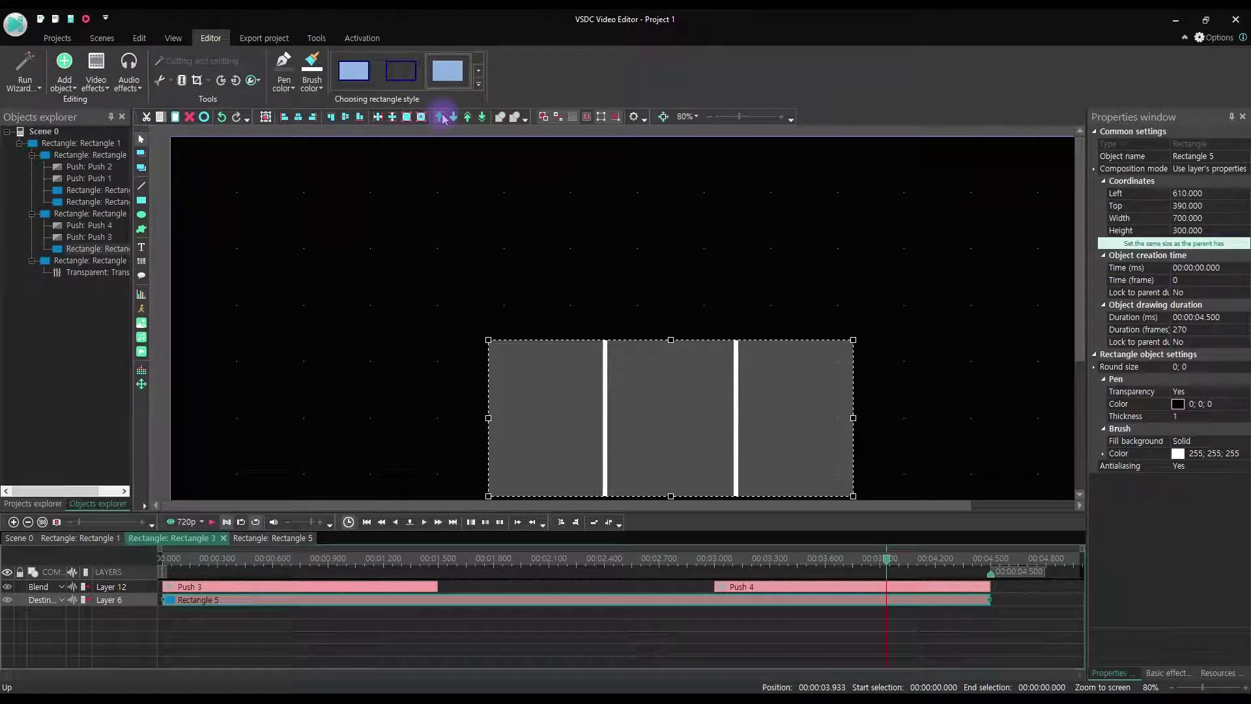
pyautogui.click(468, 116)
pyautogui.click(223, 538)
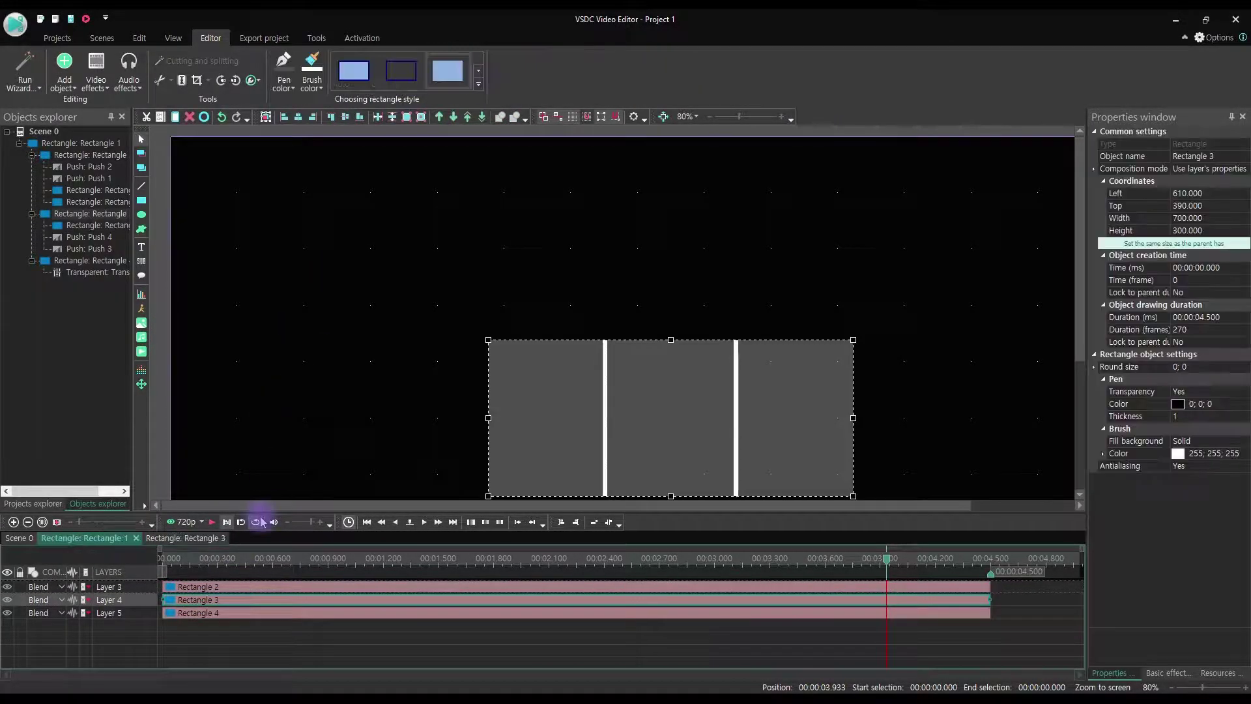
# Step: Paste the two Push transitions inside Rectangle 4, return to Rectangle 1's contents and preview the animation
pyautogui.click(228, 614)
pyautogui.doubleClick(228, 614)
pyautogui.hotkey('ctrl', 'v')
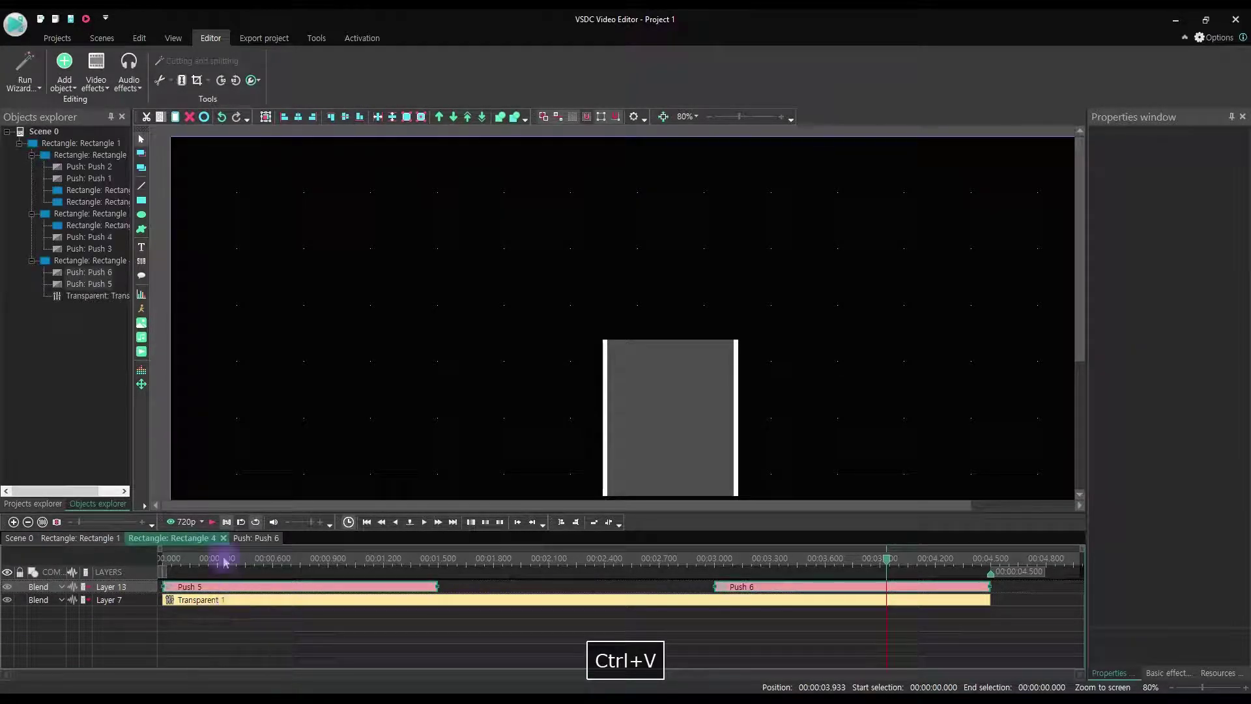
pyautogui.hotkey('ctrl', 'z')
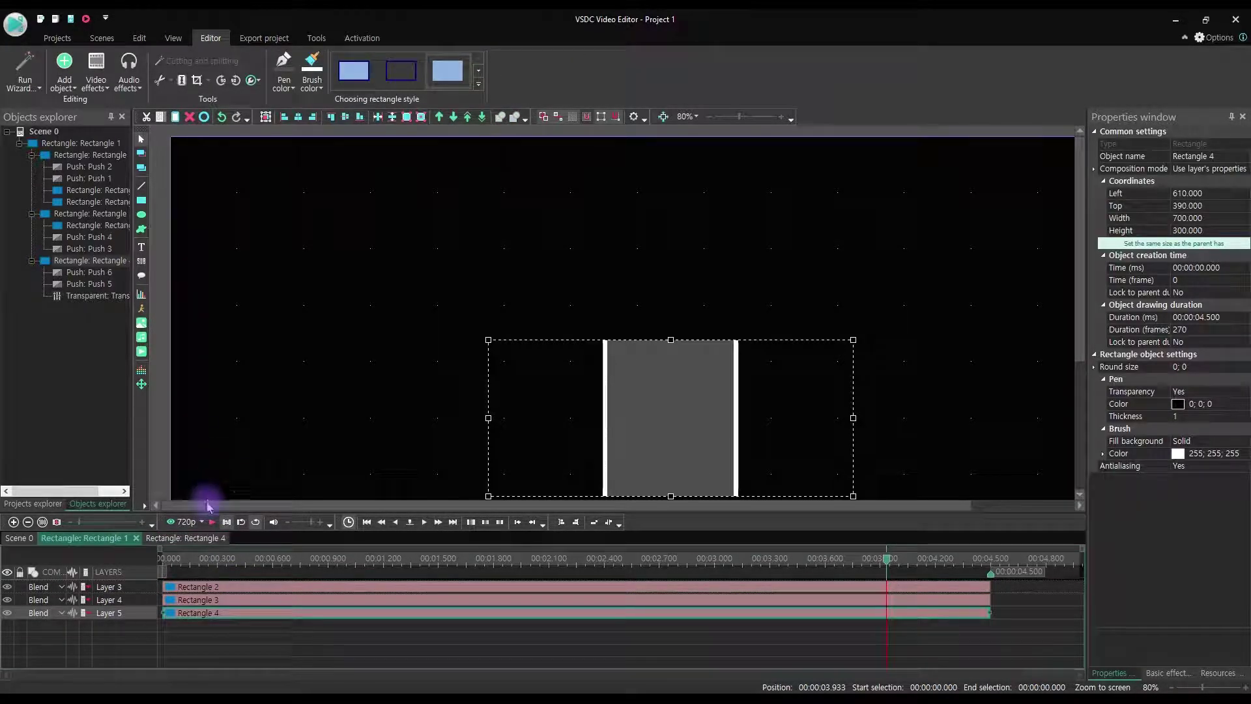
pyautogui.click(211, 524)
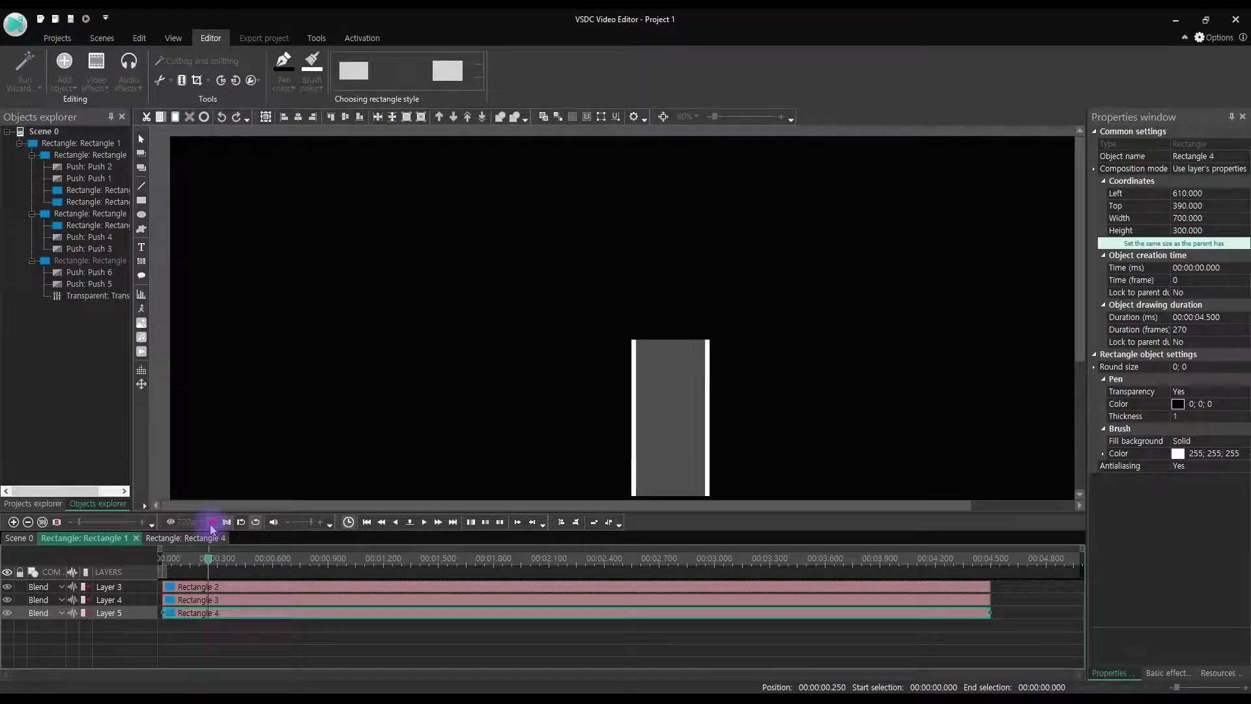
pyautogui.click(212, 523)
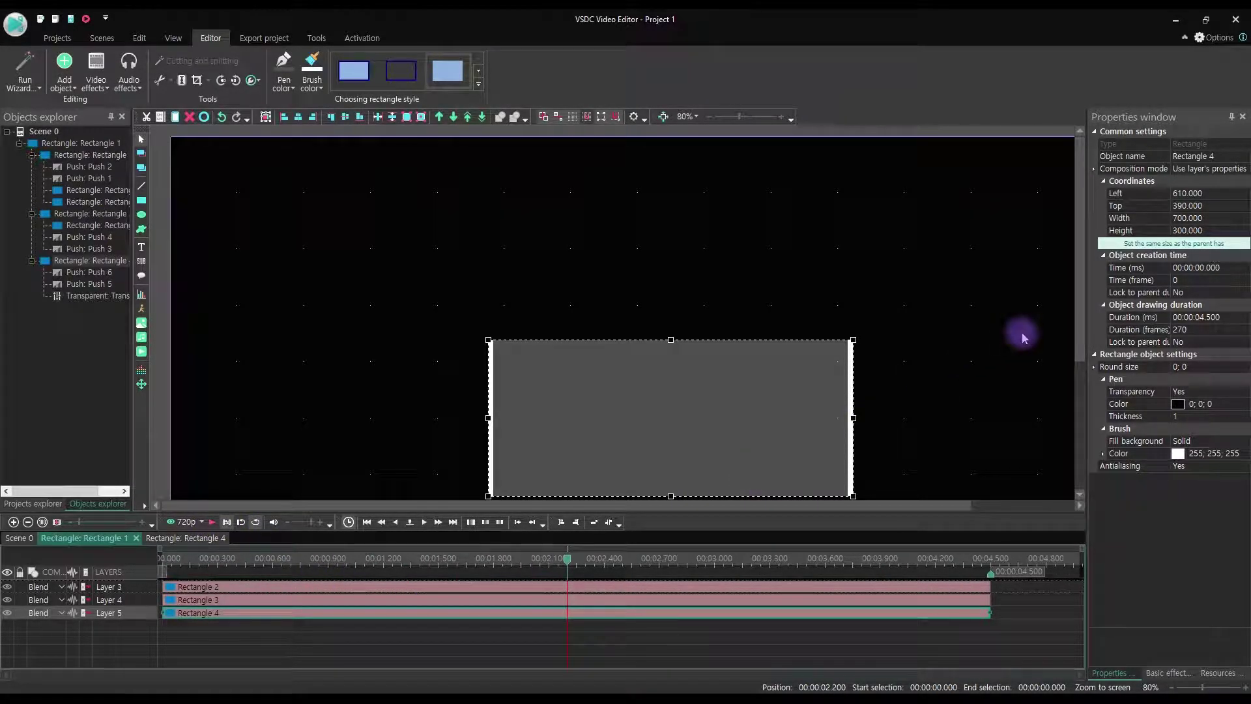
# Step: Set Rectangle 4's height to 280, centre it vertically and preview the animation
pyautogui.click(1181, 230)
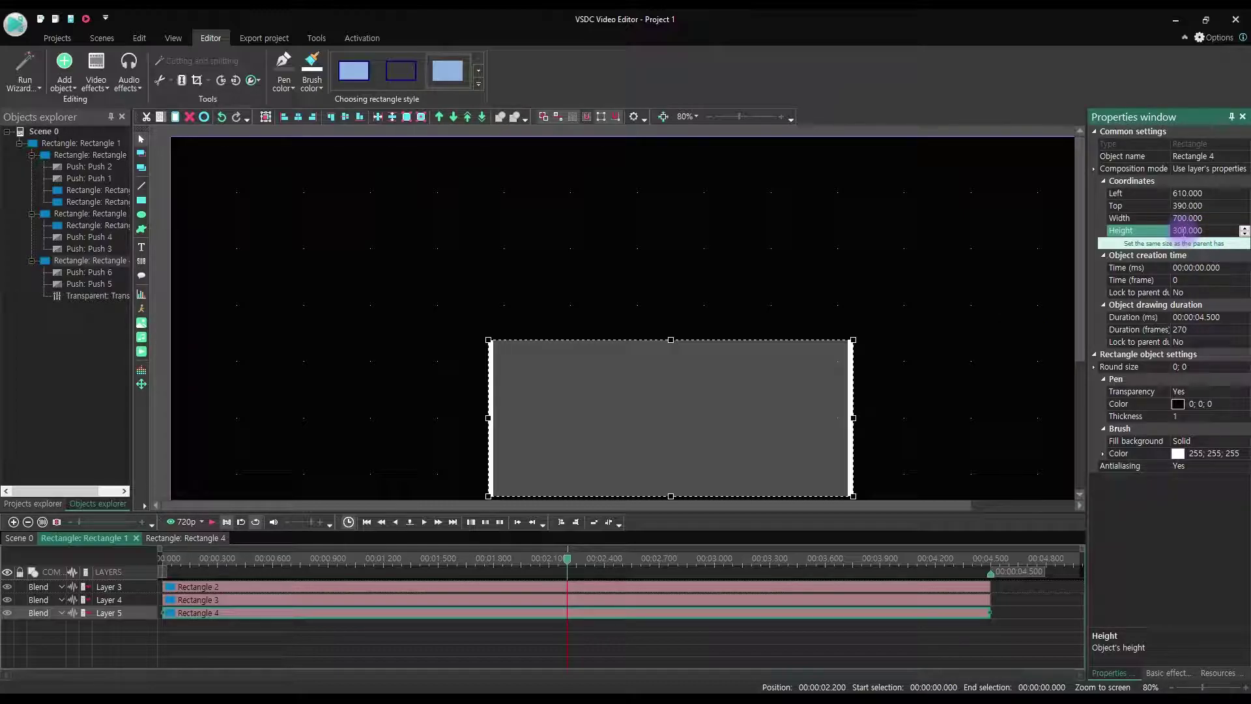
pyautogui.write('2')
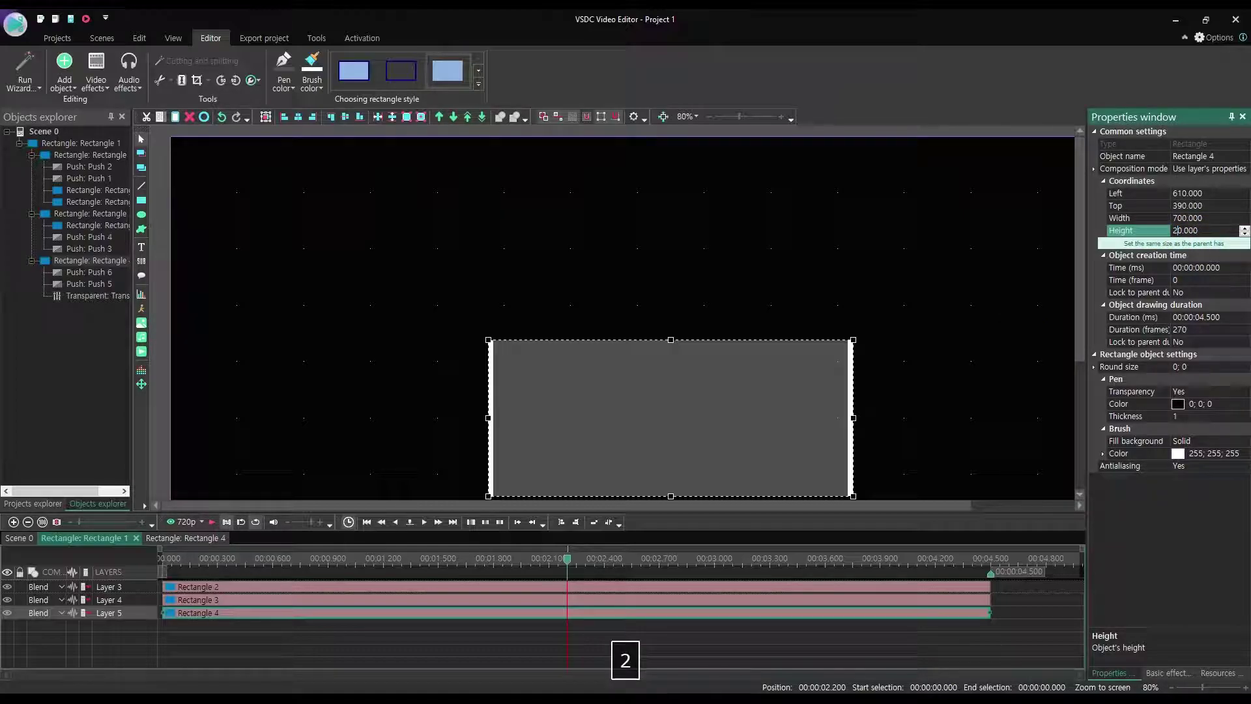
pyautogui.write('8')
pyautogui.doubleClick(1180, 218)
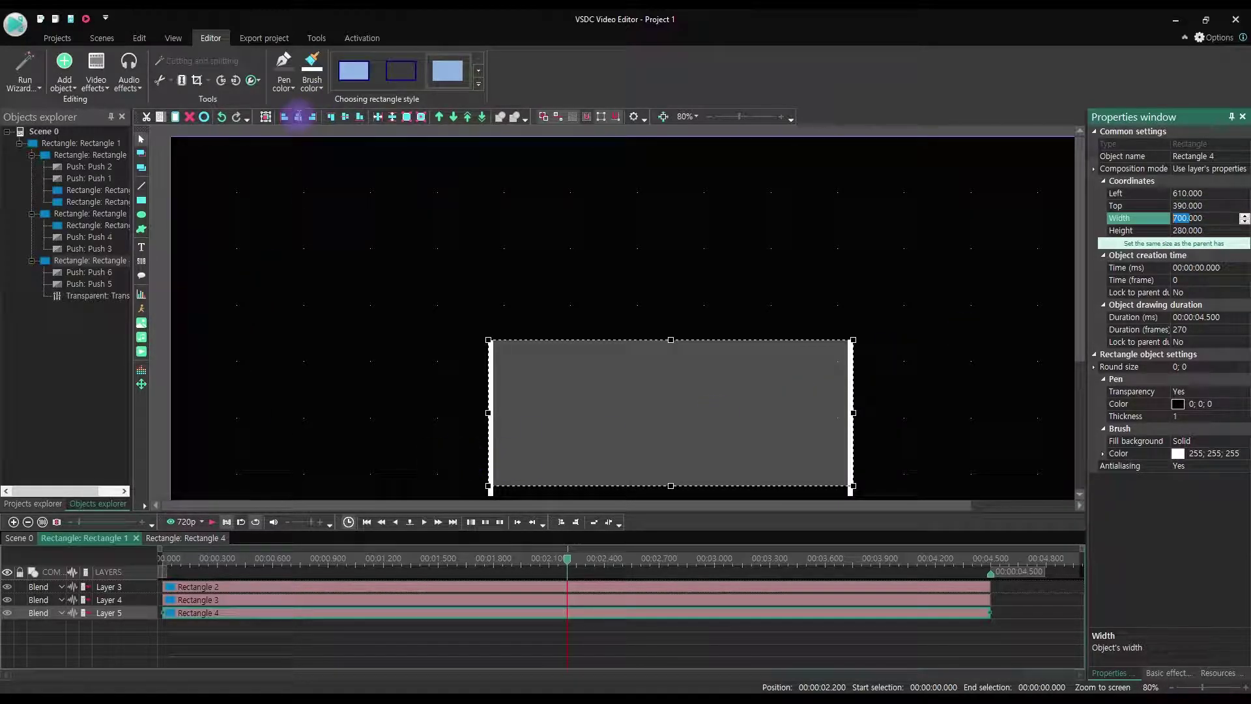
pyautogui.click(345, 117)
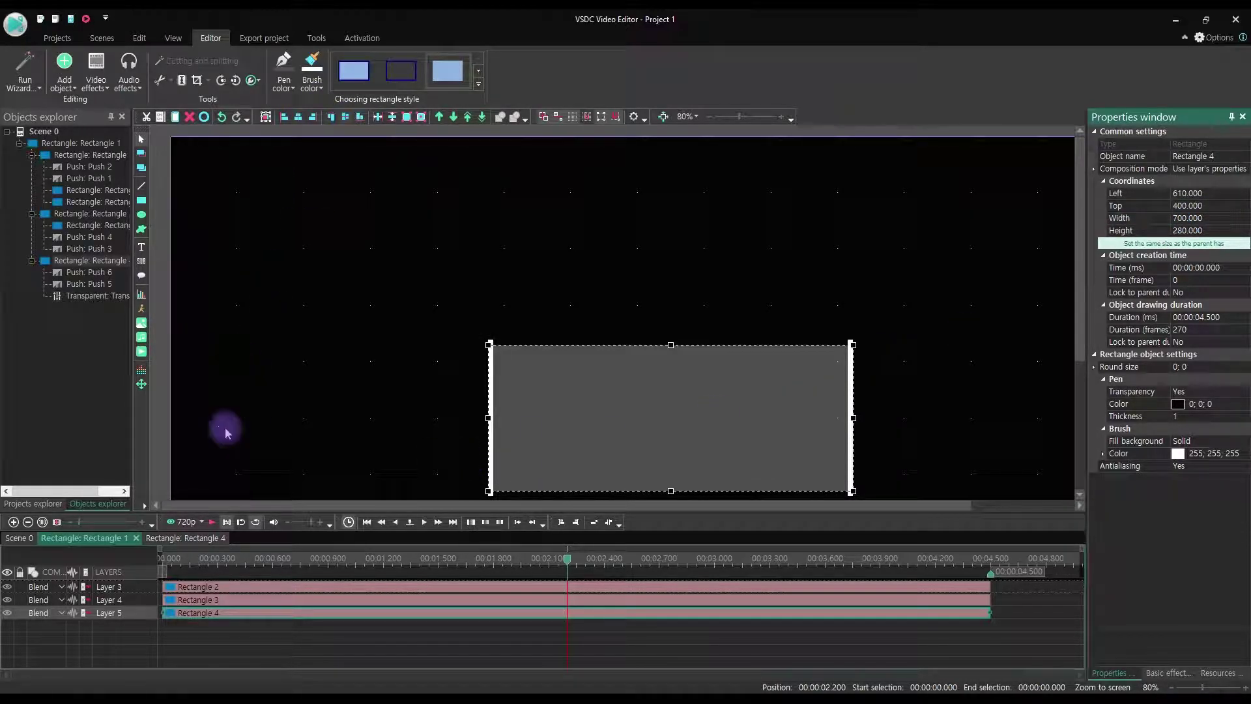
pyautogui.click(208, 521)
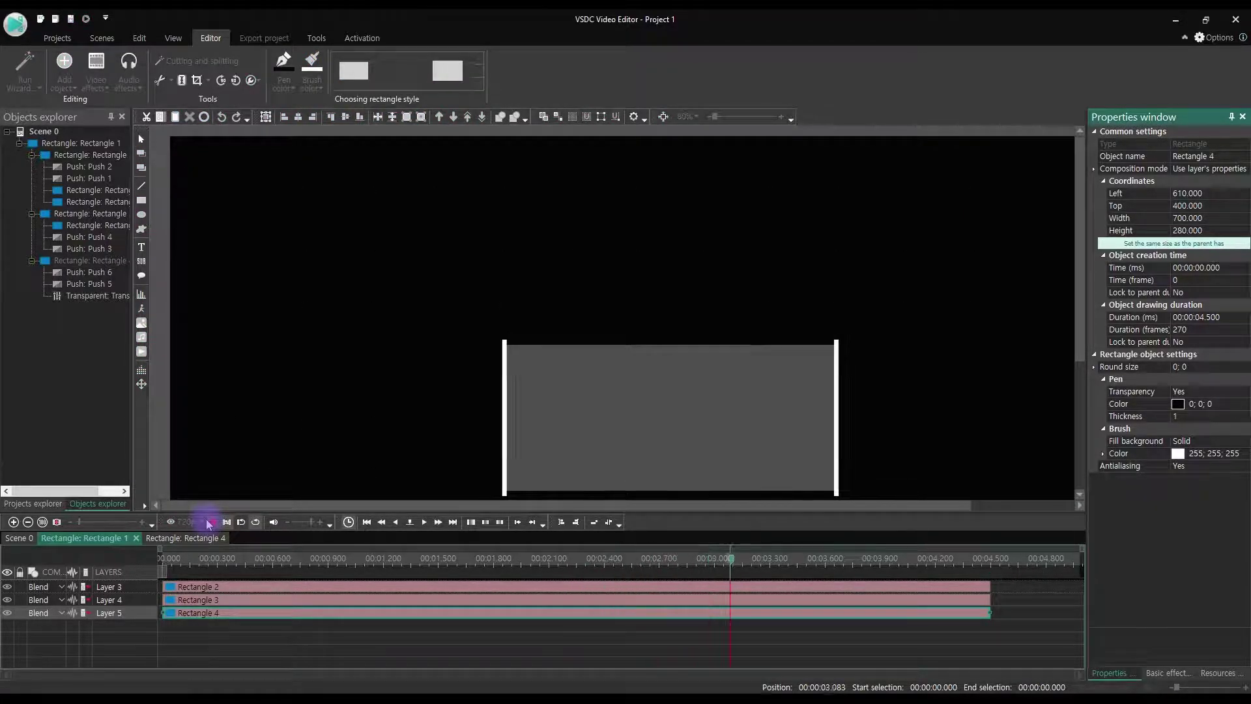
pyautogui.click(208, 522)
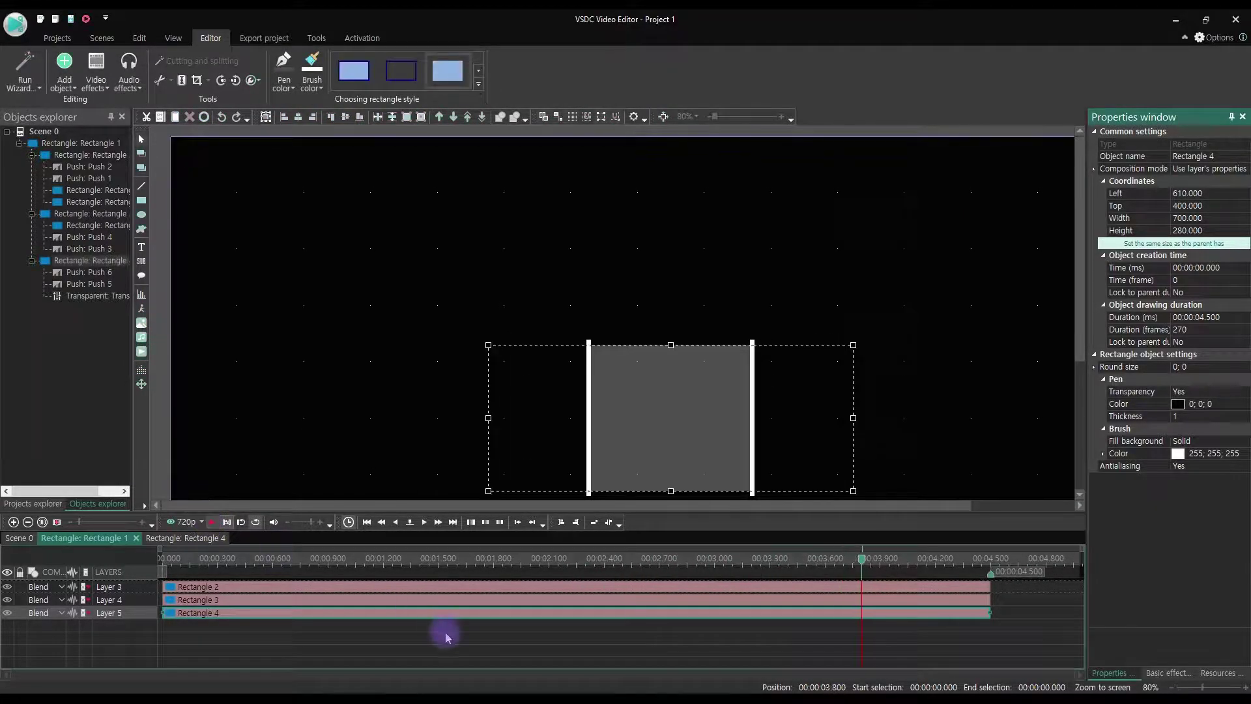
# Step: Inside Rectangle 5, nested in Rectangle 3, add a text object reading "I HAVE NOTHING"
pyautogui.doubleClick(376, 599)
pyautogui.doubleClick(375, 588)
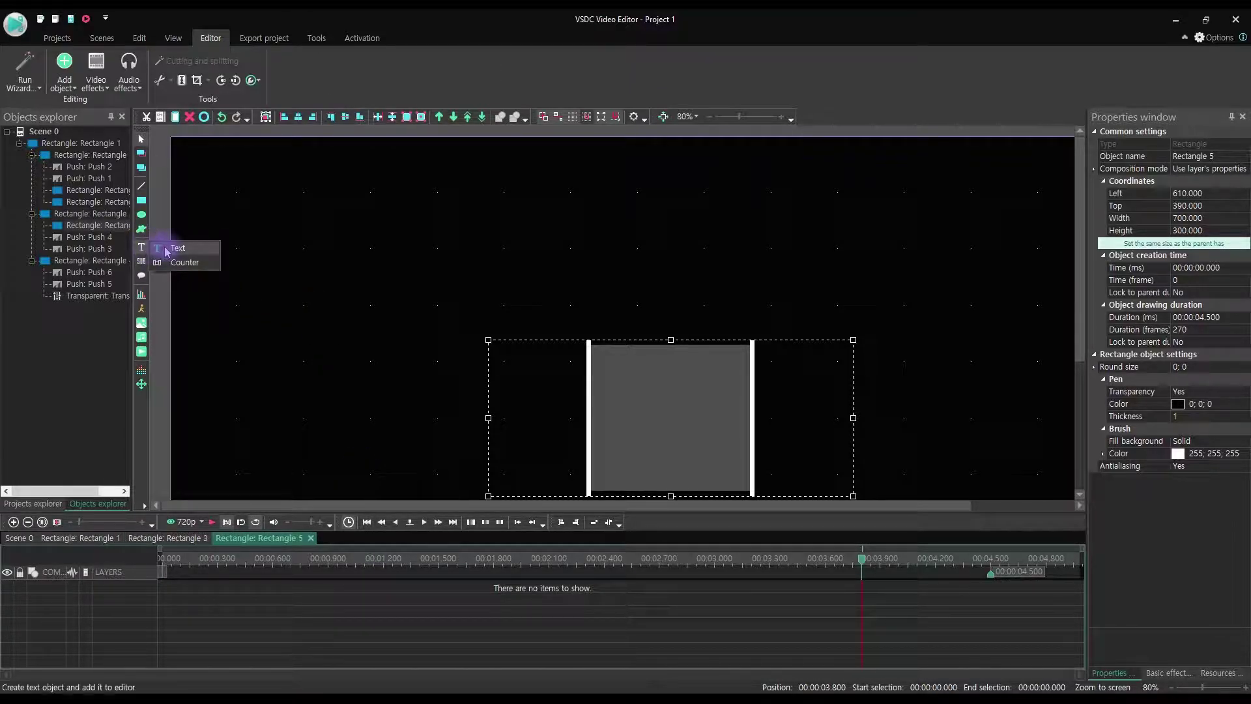
pyautogui.click(143, 249)
pyautogui.click(485, 364)
pyautogui.click(749, 423)
pyautogui.click(609, 292)
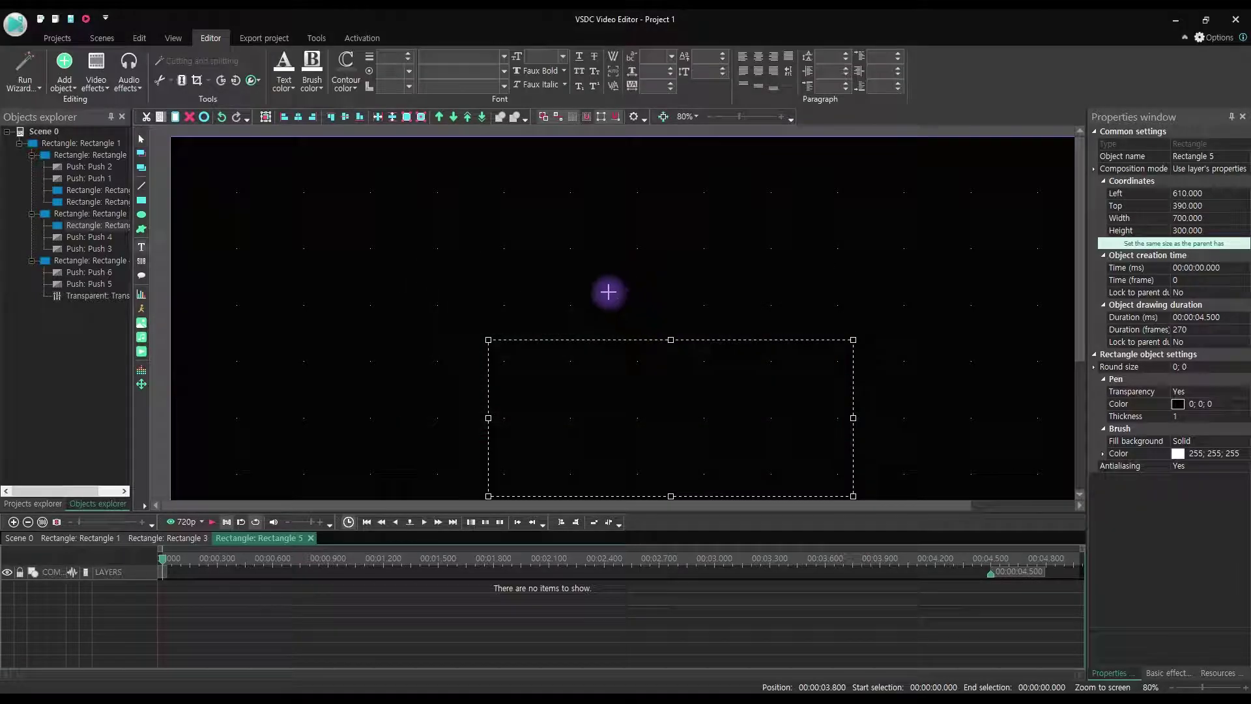
pyautogui.write('I ')
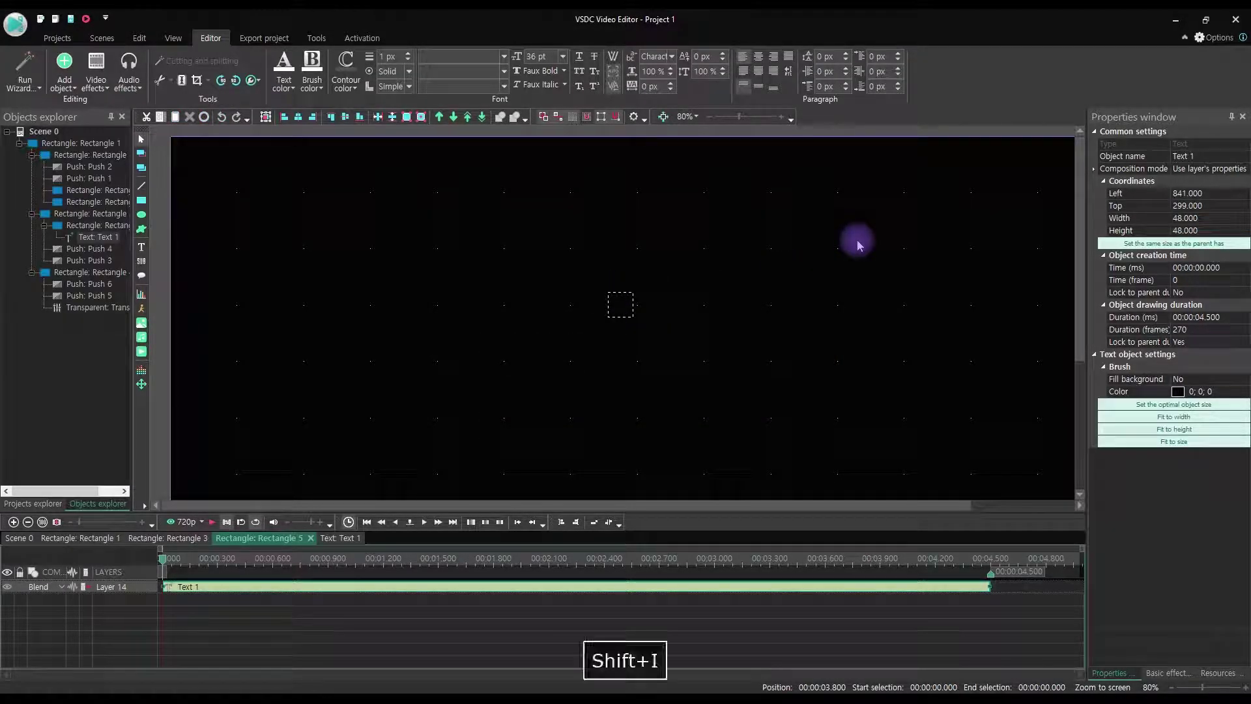
pyautogui.write('HAVE ')
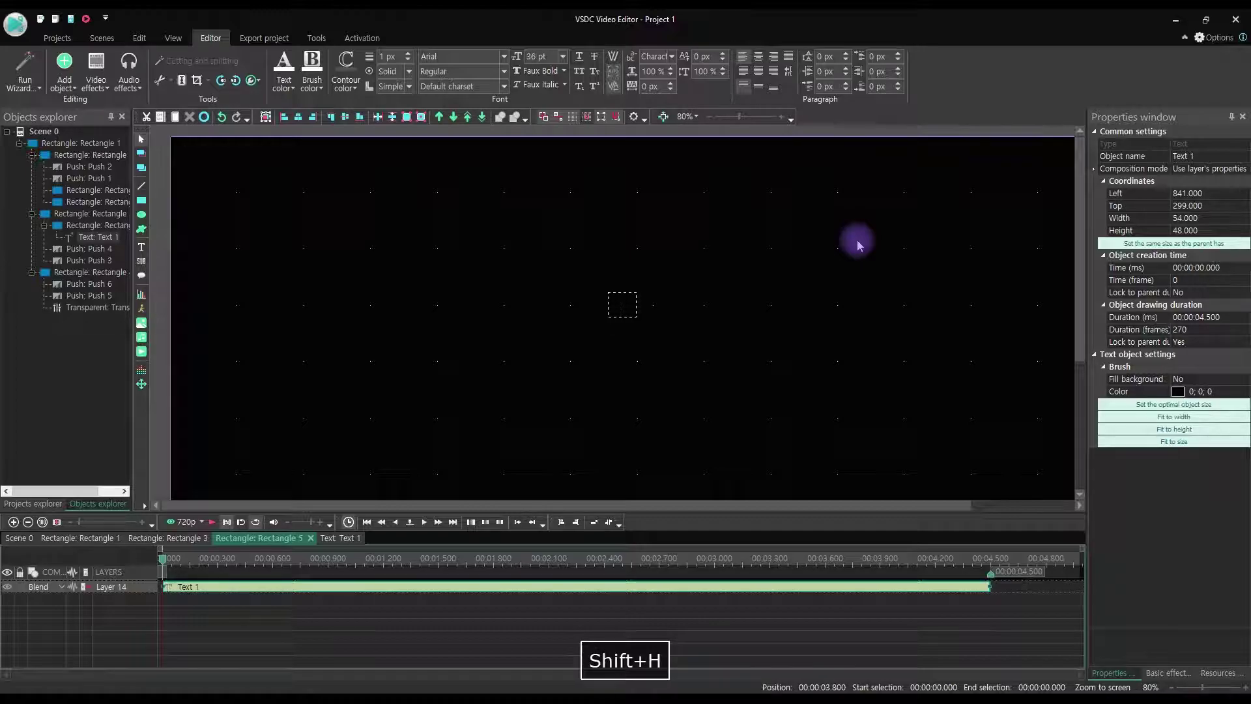
pyautogui.write('OTHING')
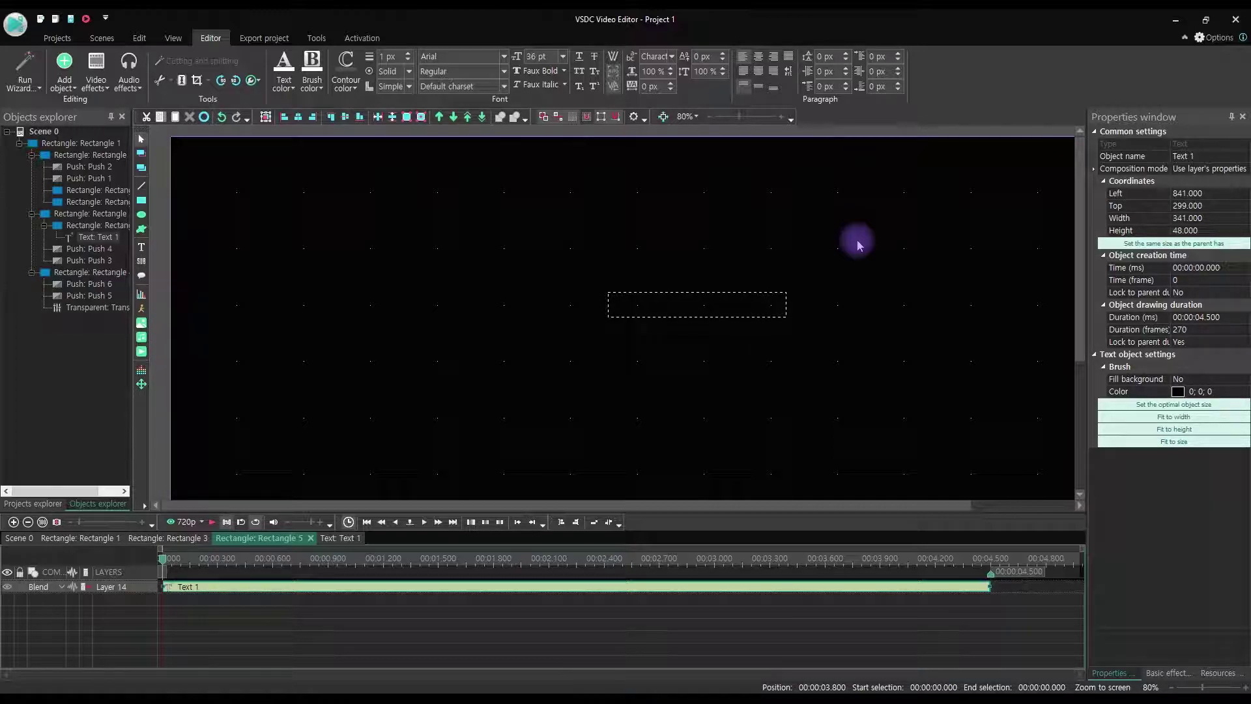
pyautogui.click(857, 245)
# Step: Format the text as 120 pt Anton and centre it horizontally and vertically
pyautogui.click(749, 302)
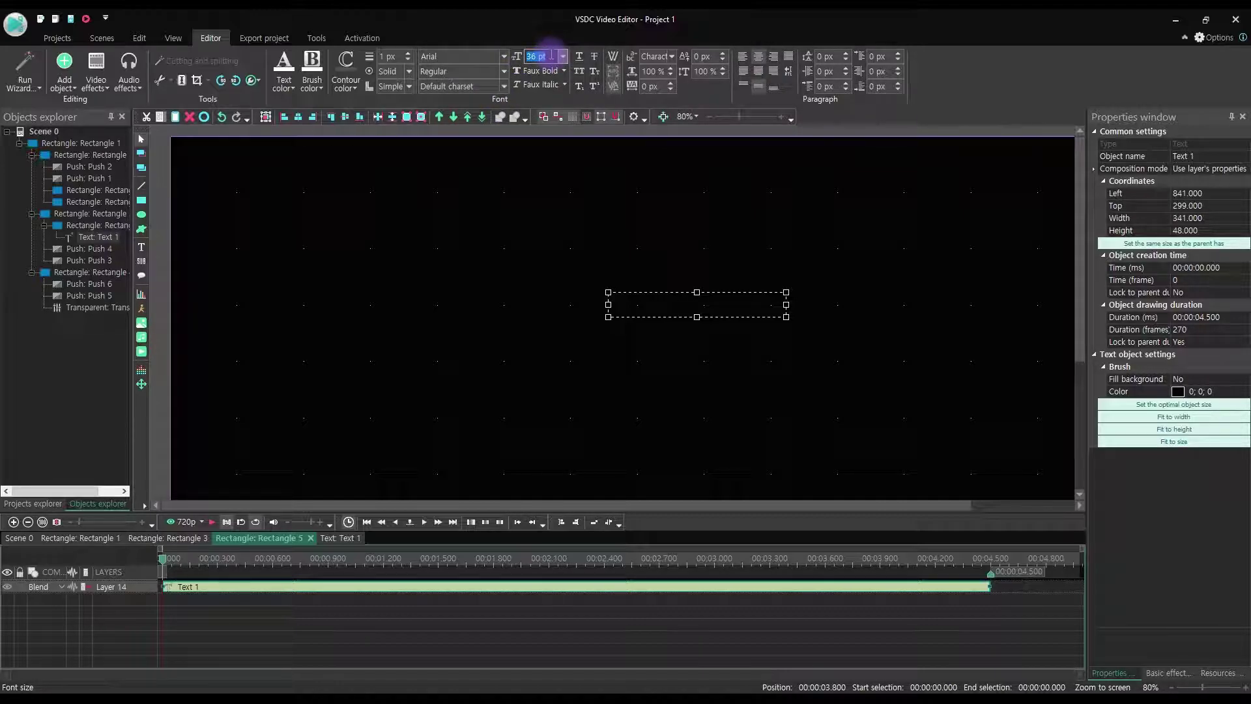
pyautogui.write('120')
pyautogui.press('Return')
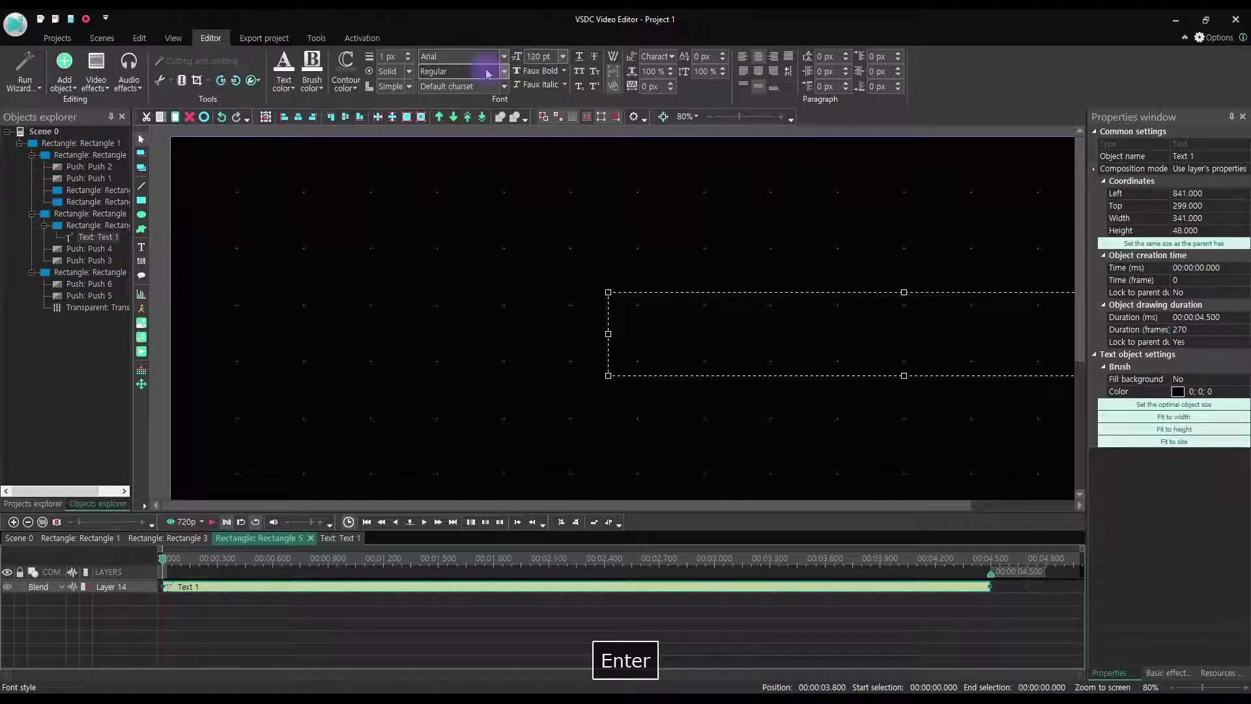
pyautogui.click(505, 57)
pyautogui.scroll(3, 479, 120)
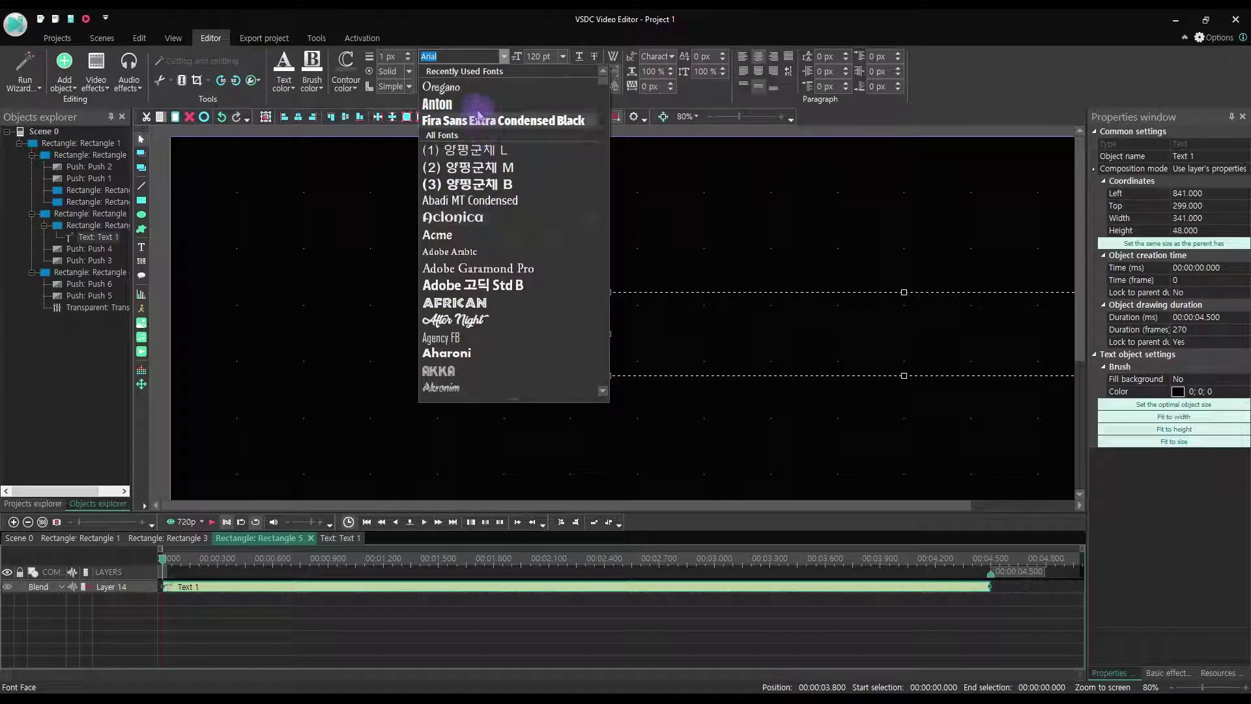
pyautogui.click(430, 105)
pyautogui.click(297, 117)
pyautogui.click(345, 118)
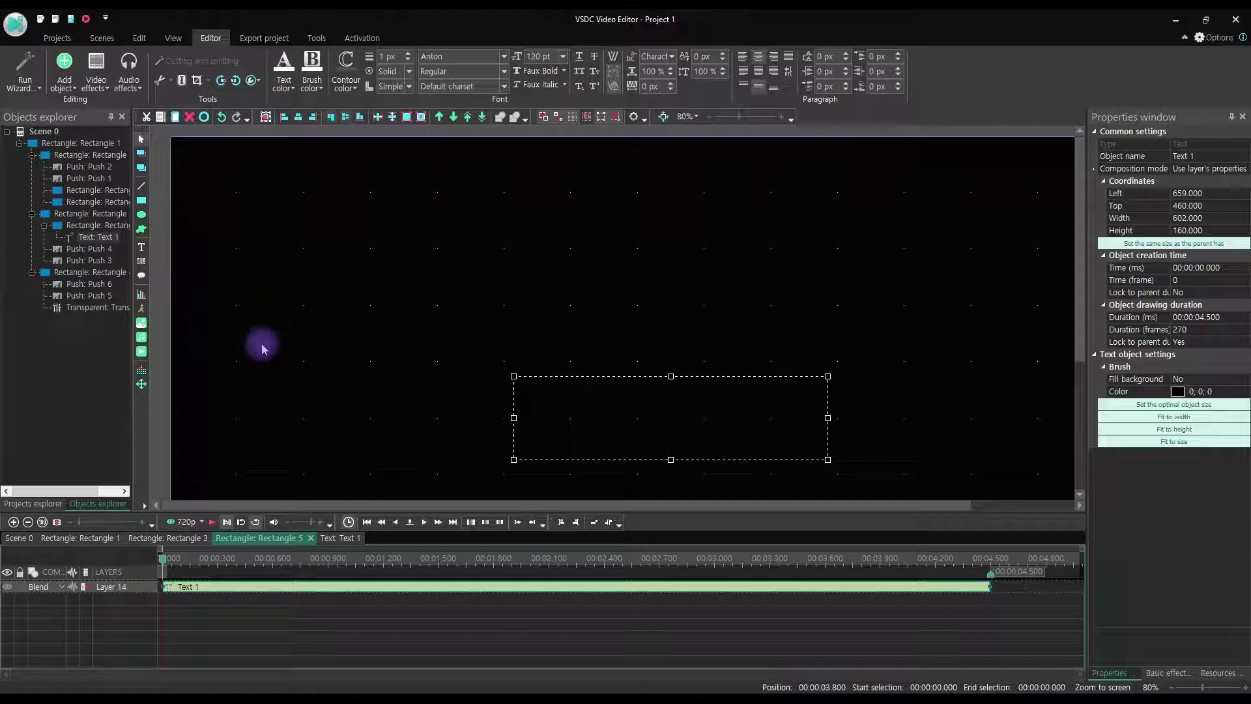
# Step: Set the text layer's blend mode to Destination out and preview the text reveal from near the start
pyautogui.click(41, 588)
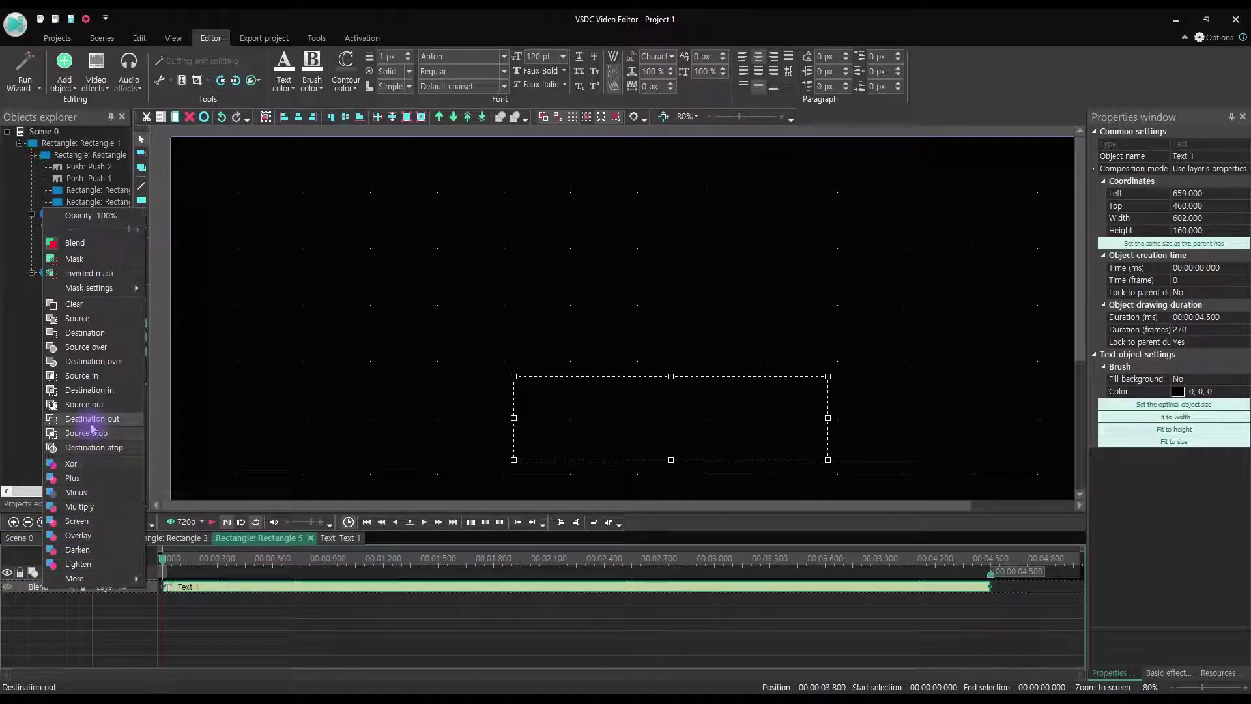
pyautogui.click(91, 423)
pyautogui.moveTo(361, 559); pyautogui.dragTo(177, 559)
pyautogui.click(213, 521)
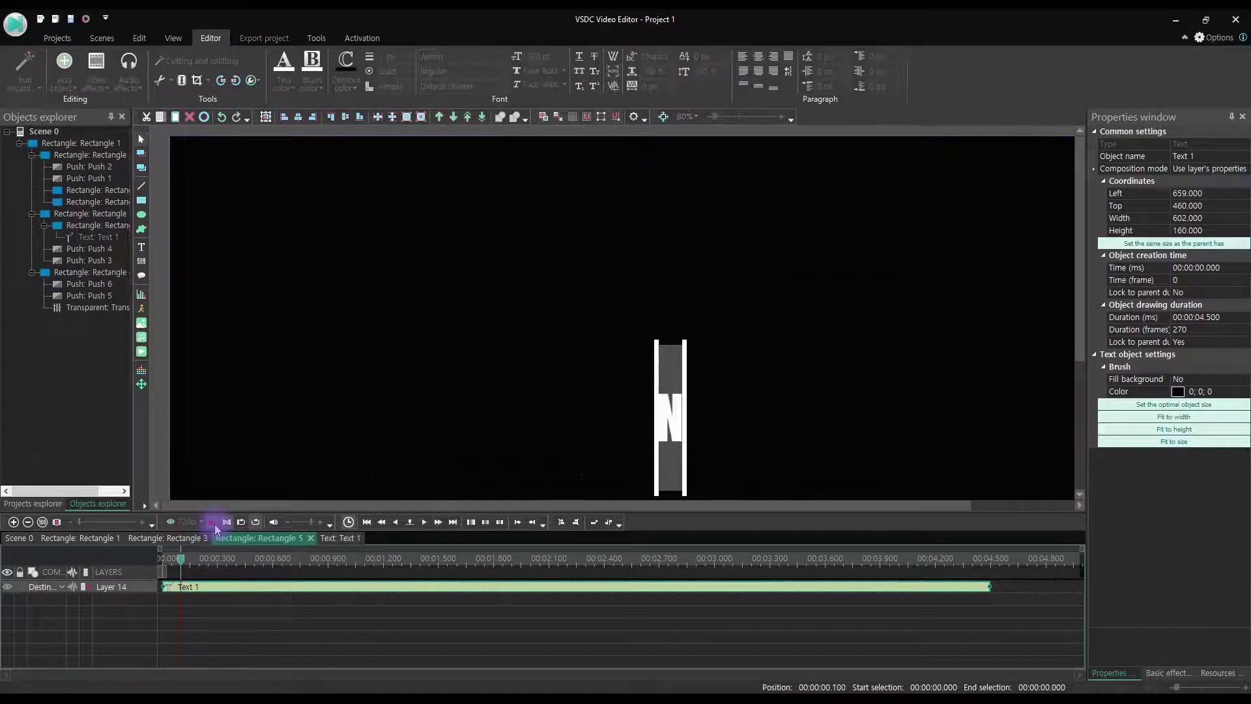
pyautogui.click(222, 523)
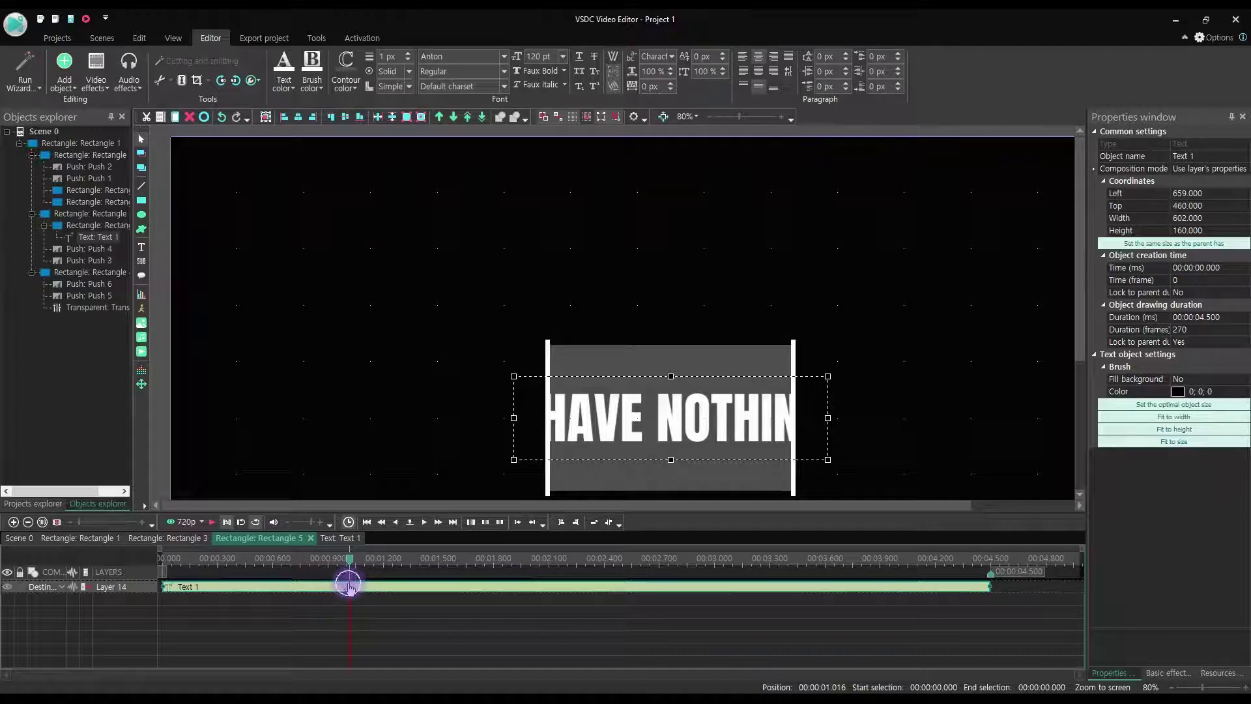
# Step: Apply a Zoom transform effect to the "I HAVE NOTHING" text object itself, lasting the whole parent duration
pyautogui.rightClick(350, 587)
pyautogui.moveTo(410, 498)
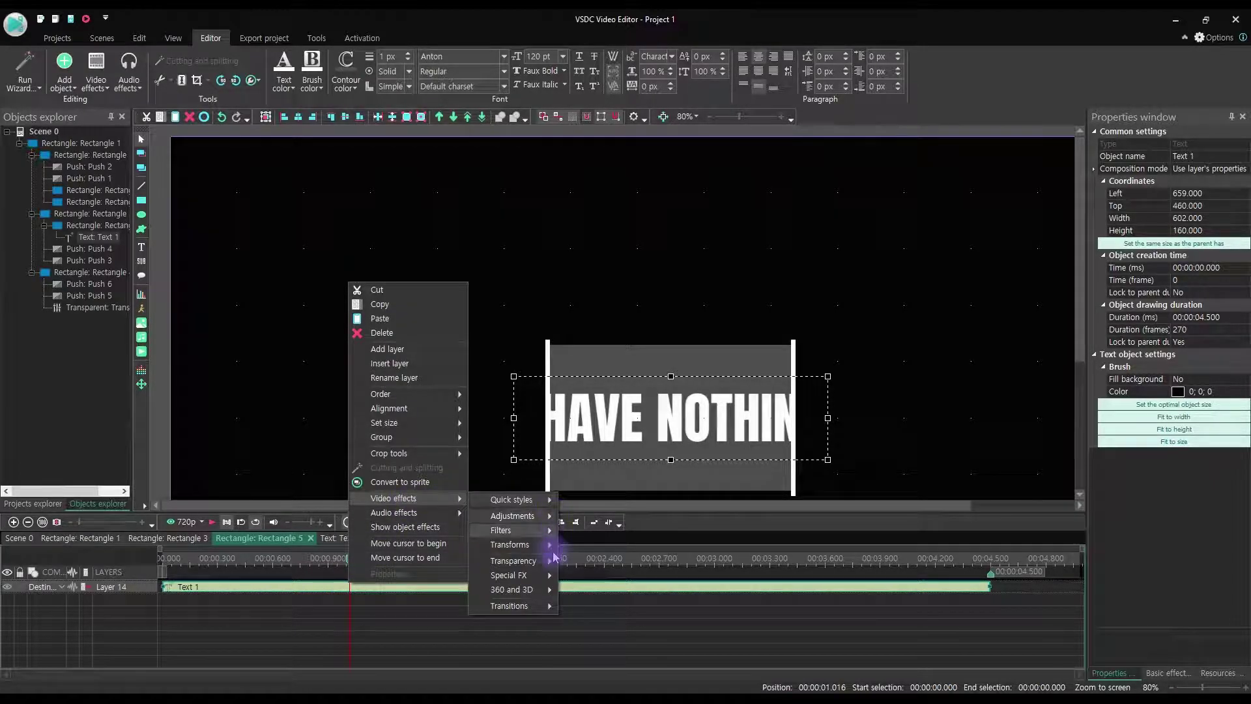
pyautogui.moveTo(546, 545)
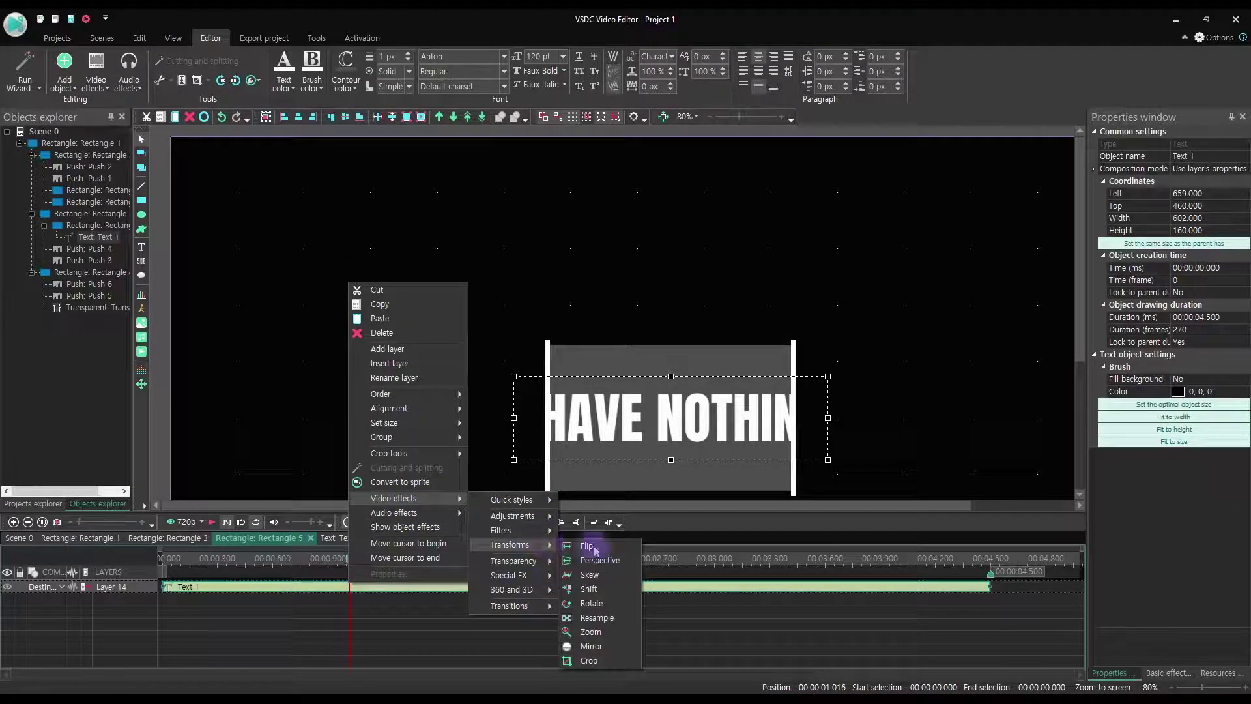
pyautogui.click(593, 645)
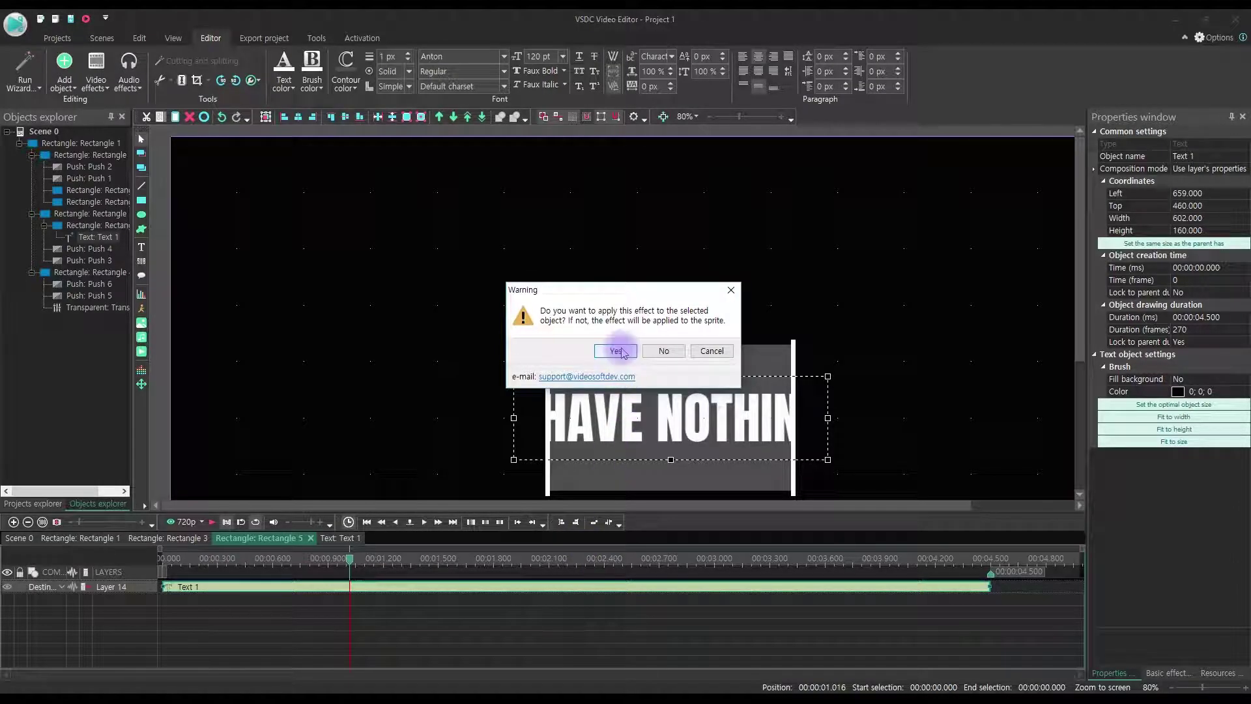
pyautogui.click(621, 352)
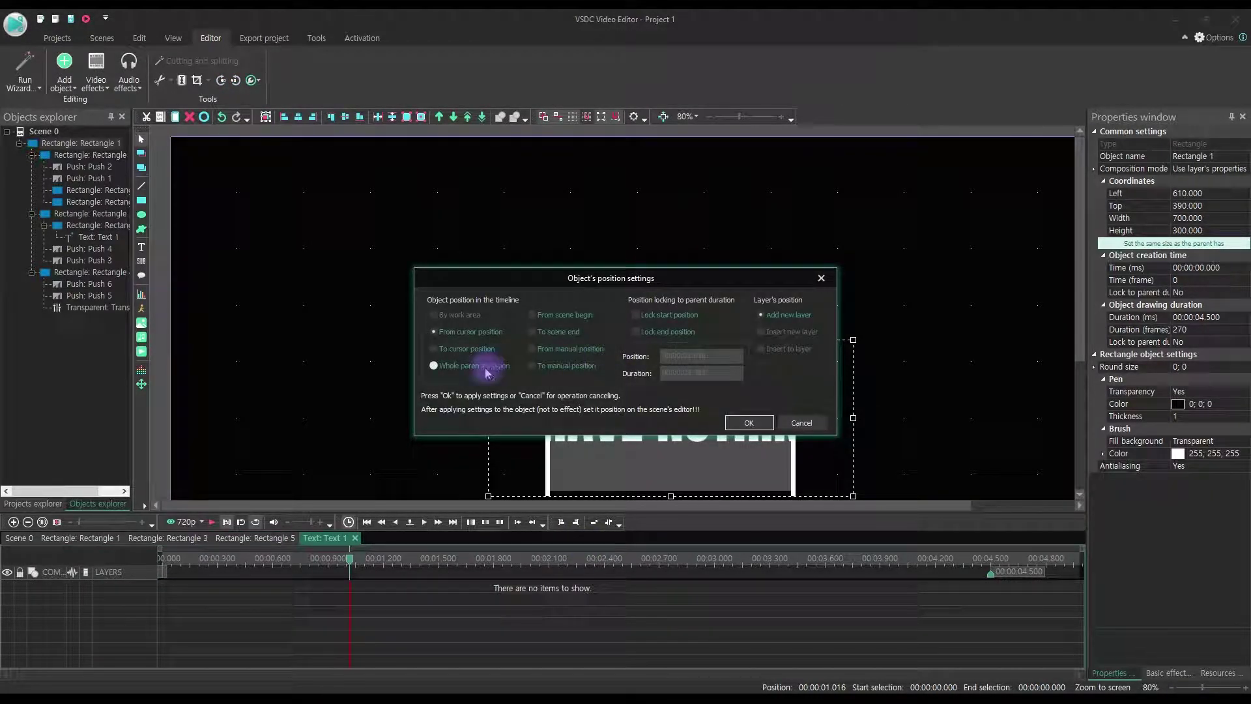
pyautogui.click(750, 422)
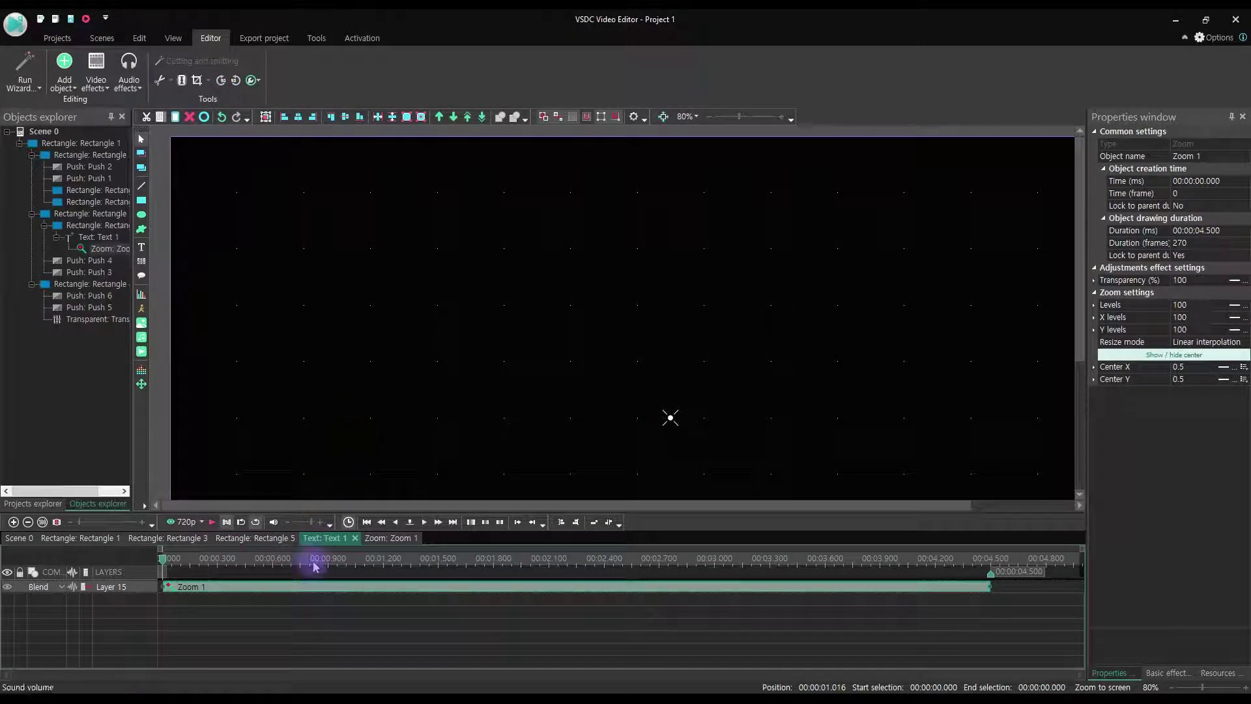
# Step: On the Zoom effect's X levels curve, add a keyframe at 00:00:01.250 with a value of 100
pyautogui.click(326, 564)
pyautogui.click(397, 564)
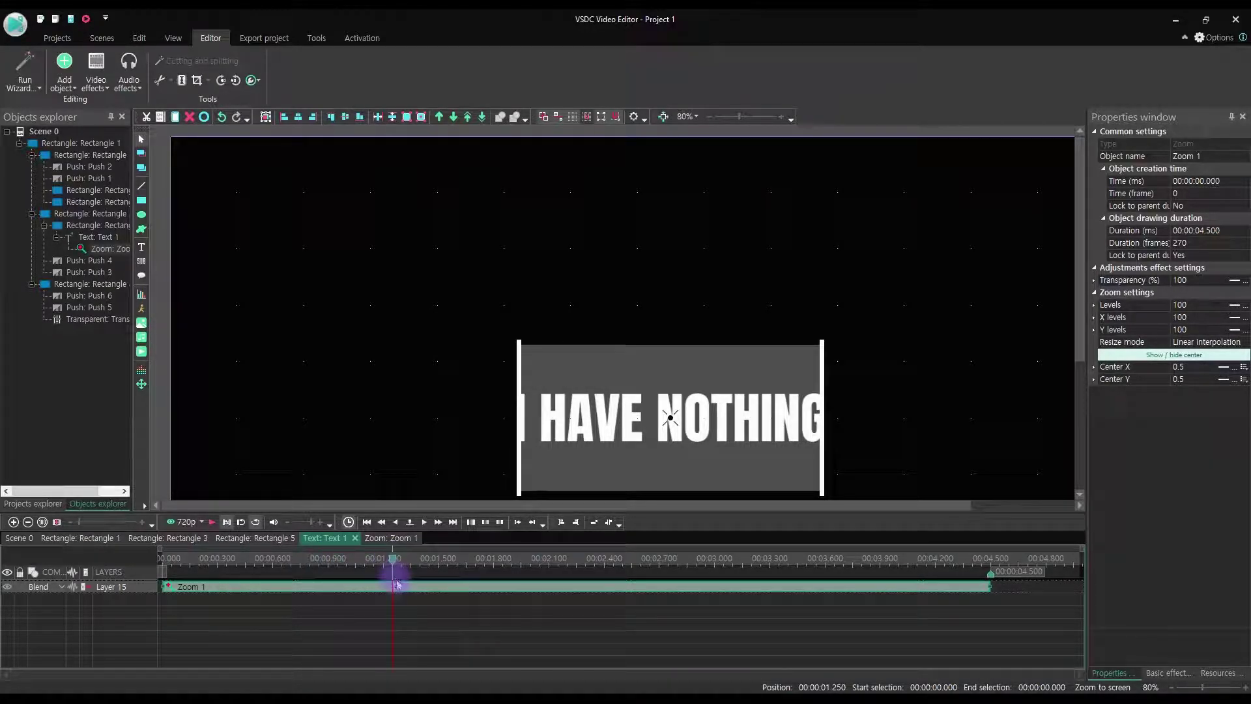
pyautogui.click(1244, 318)
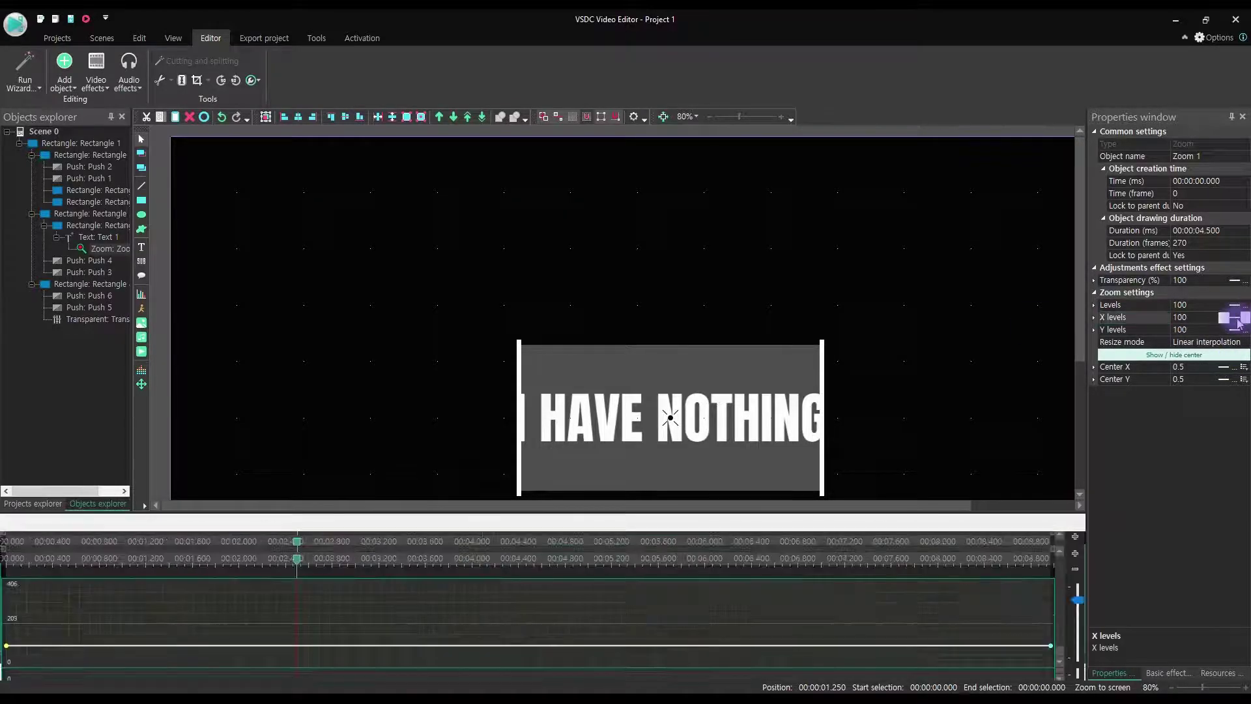
pyautogui.click(296, 647)
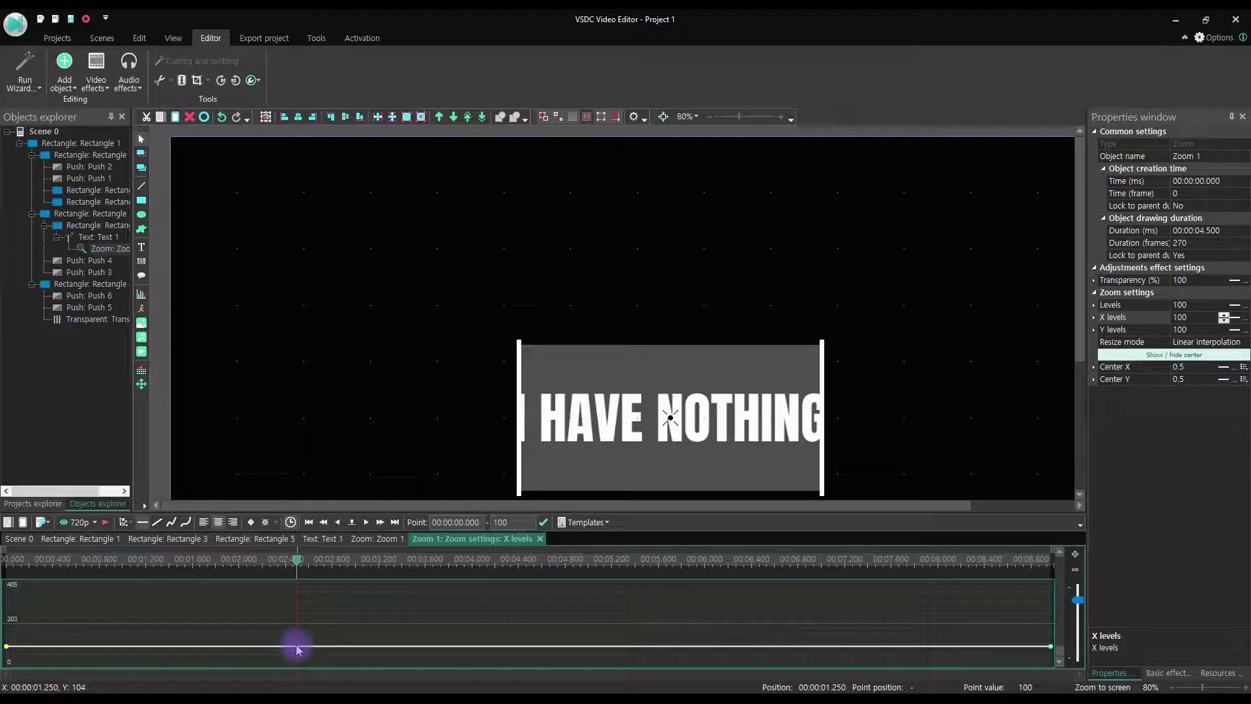
pyautogui.click(297, 647)
pyautogui.click(296, 646)
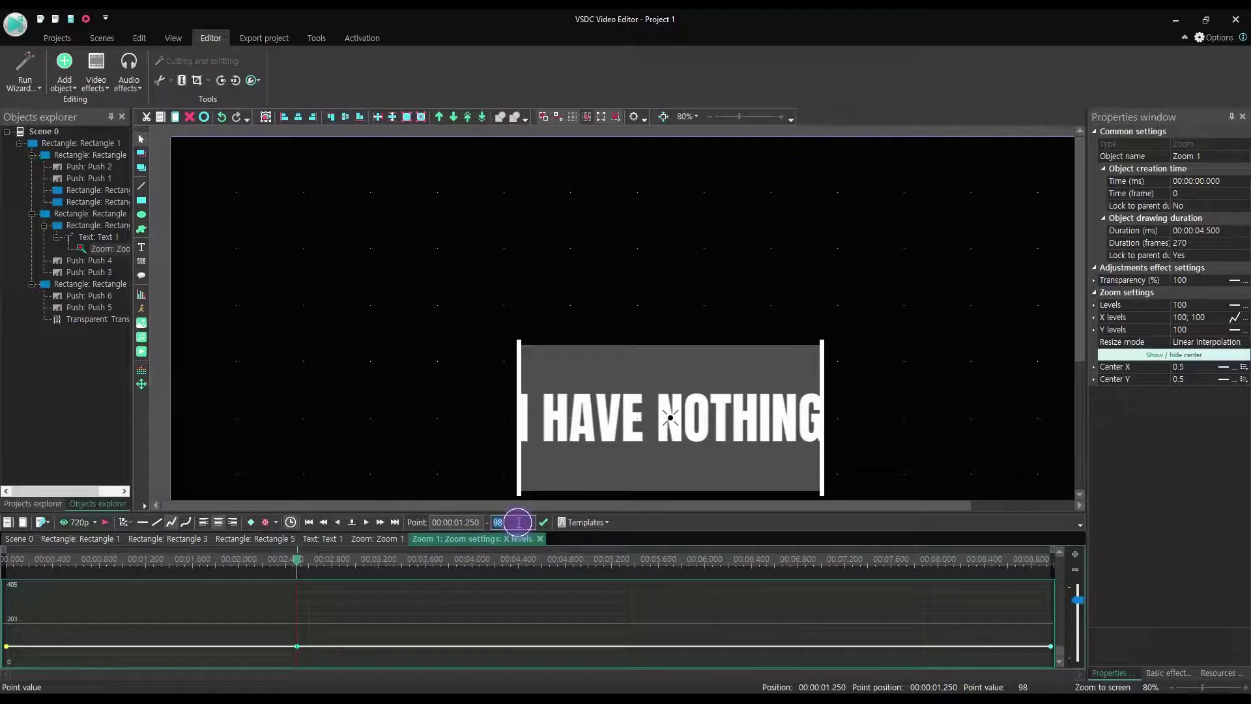
pyautogui.write('1')
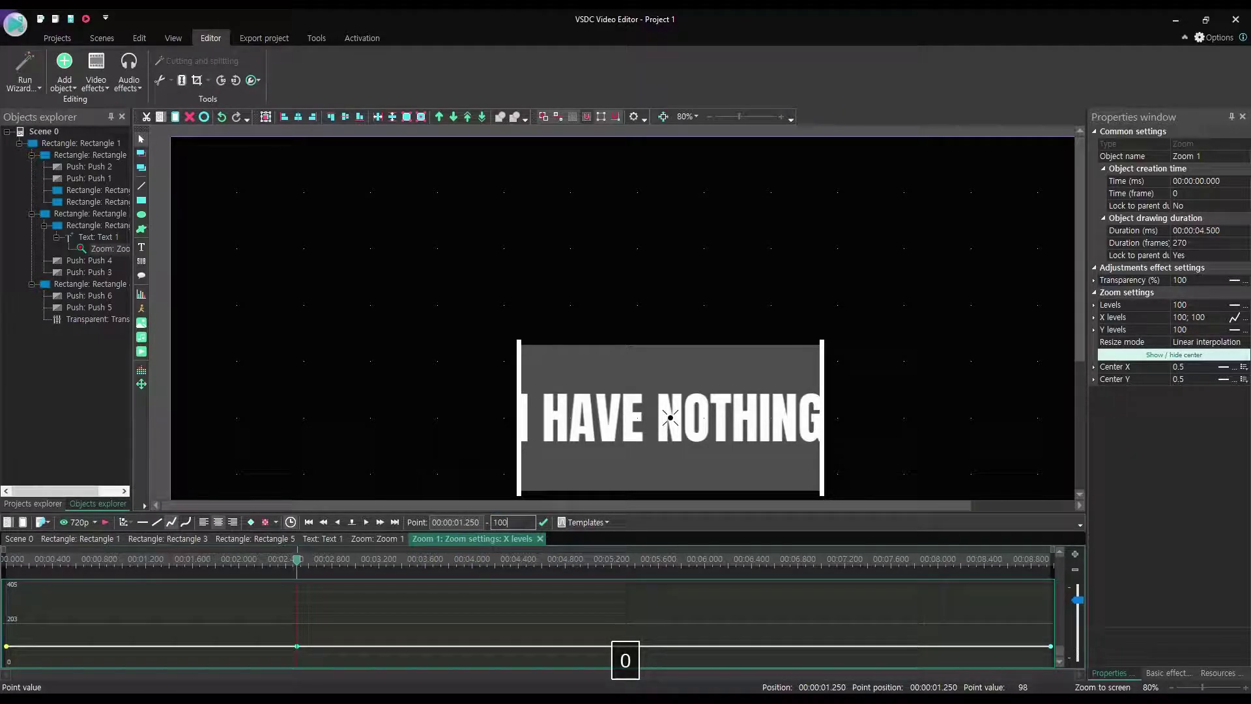
pyautogui.write('00')
pyautogui.press('Return')
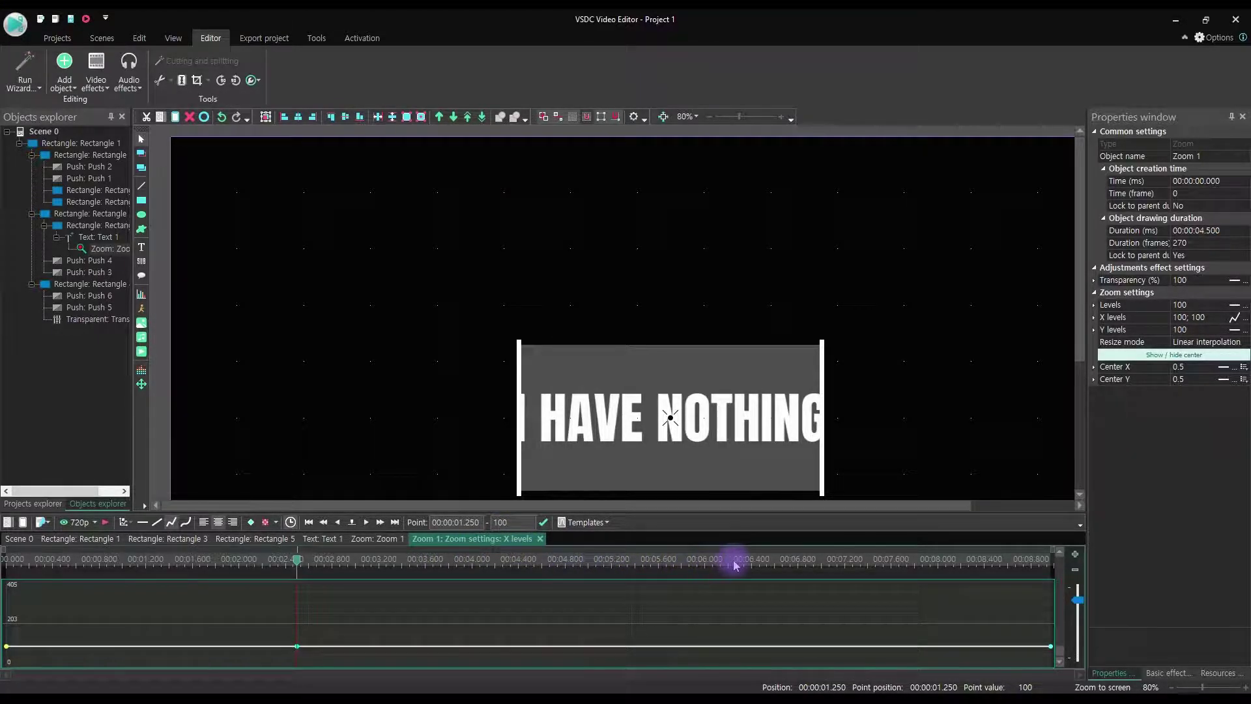
# Step: Add another X levels keyframe at 00:00:03.250 with a value of 100
pyautogui.click(710, 564)
pyautogui.moveTo(711, 564); pyautogui.dragTo(746, 564)
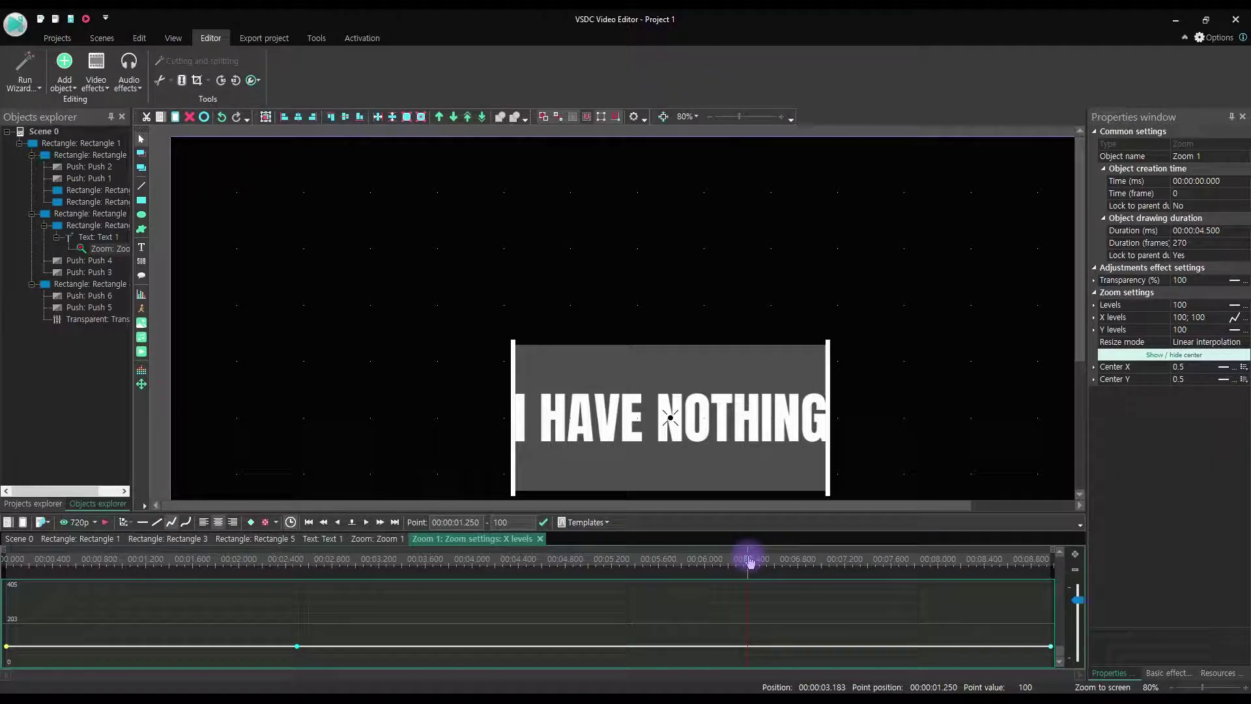
pyautogui.moveTo(753, 561); pyautogui.dragTo(763, 559)
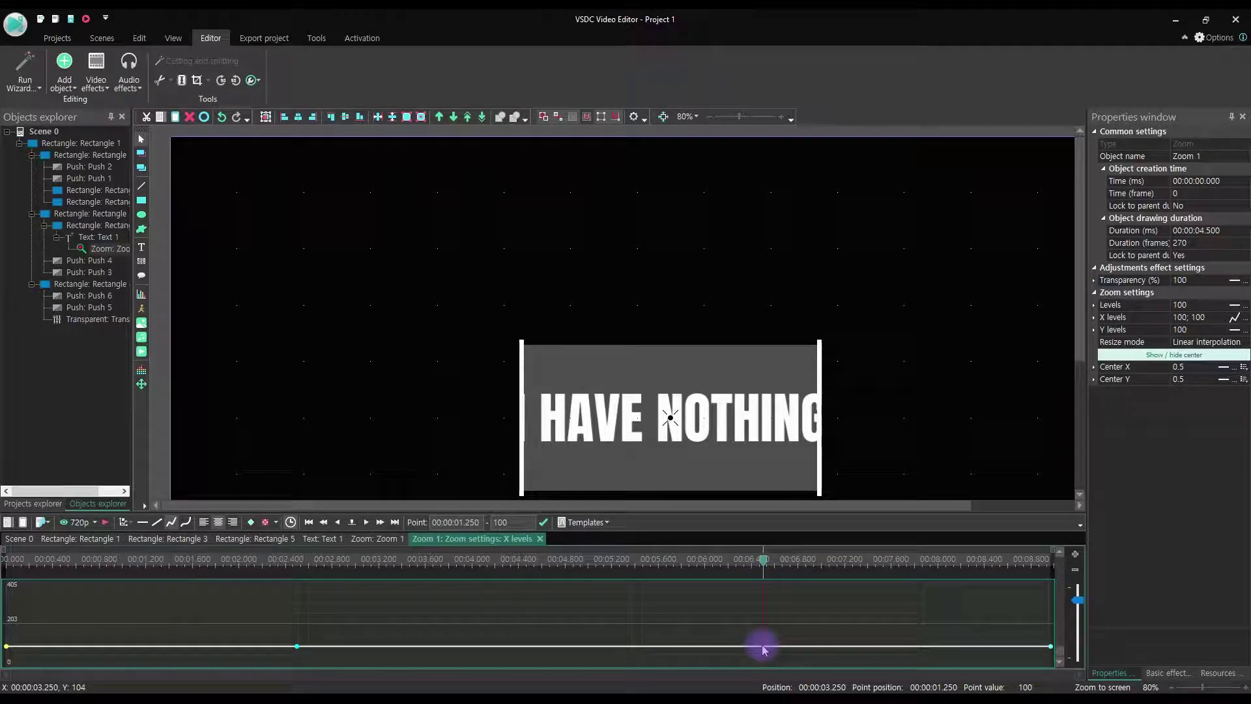
pyautogui.click(765, 647)
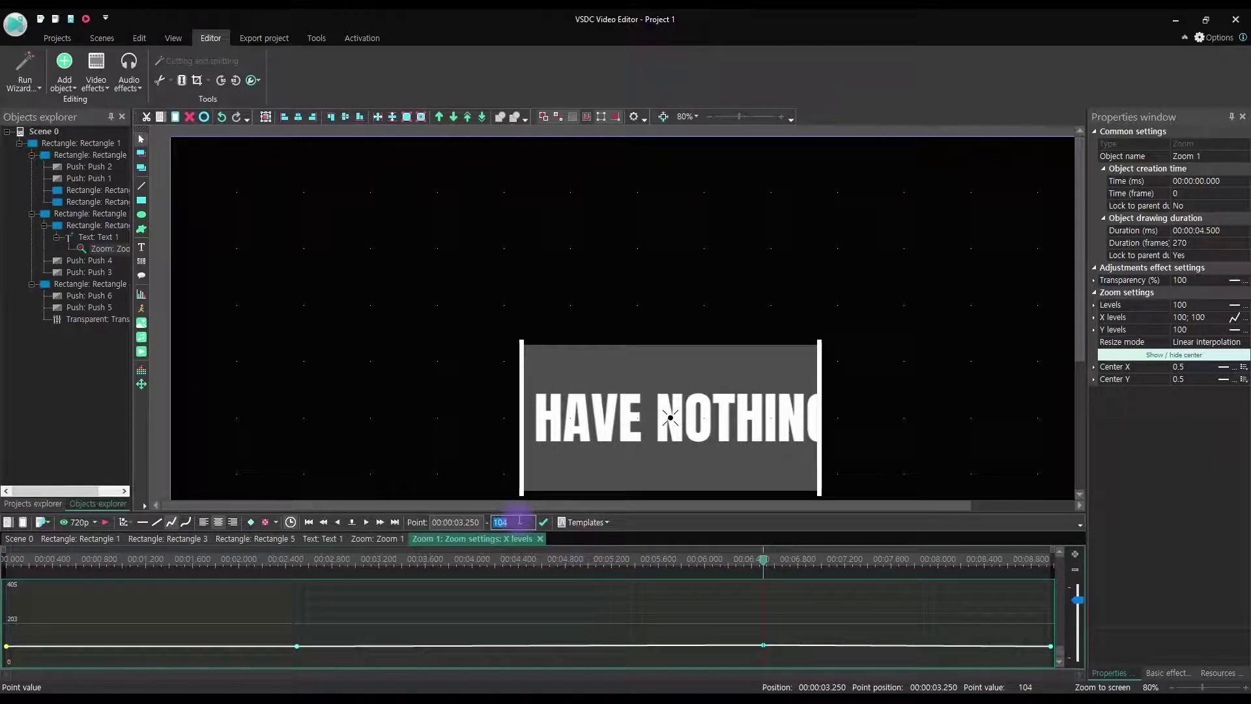
pyautogui.write('100')
pyautogui.press('Return')
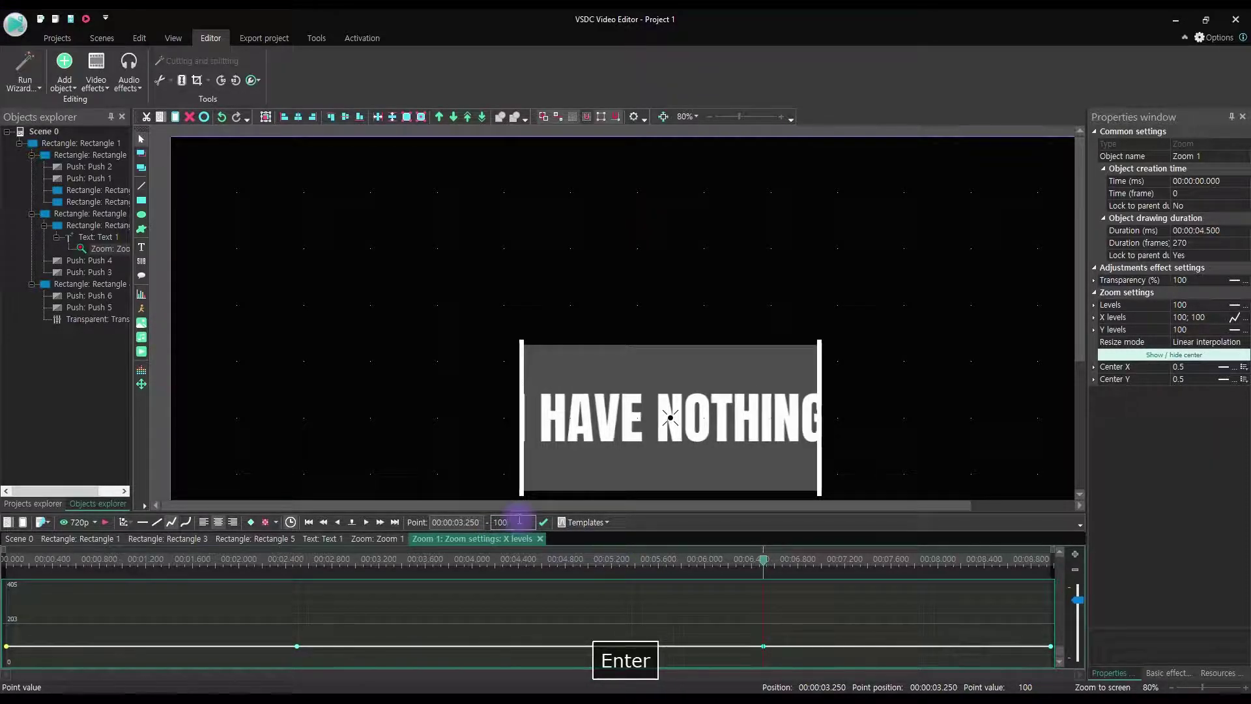
# Step: Set the last and first points of the X levels curve to 300 and leave the curve editor
pyautogui.click(1050, 648)
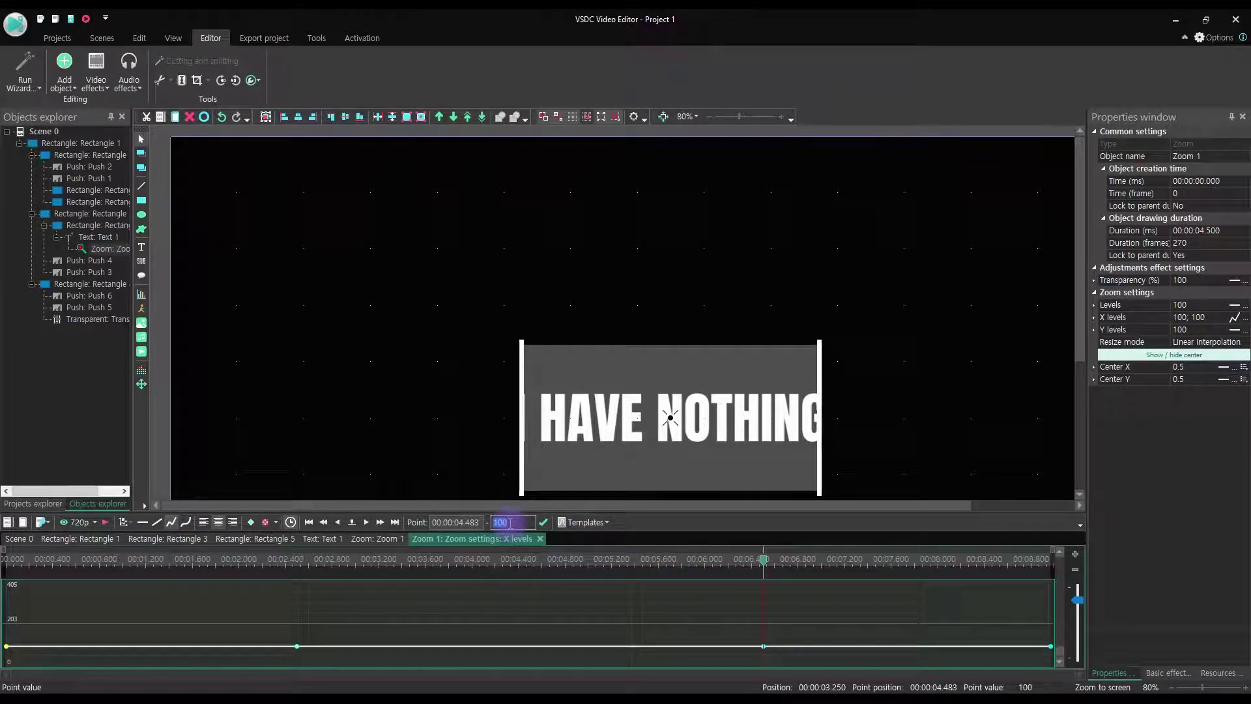
pyautogui.write('300')
pyautogui.press('Return')
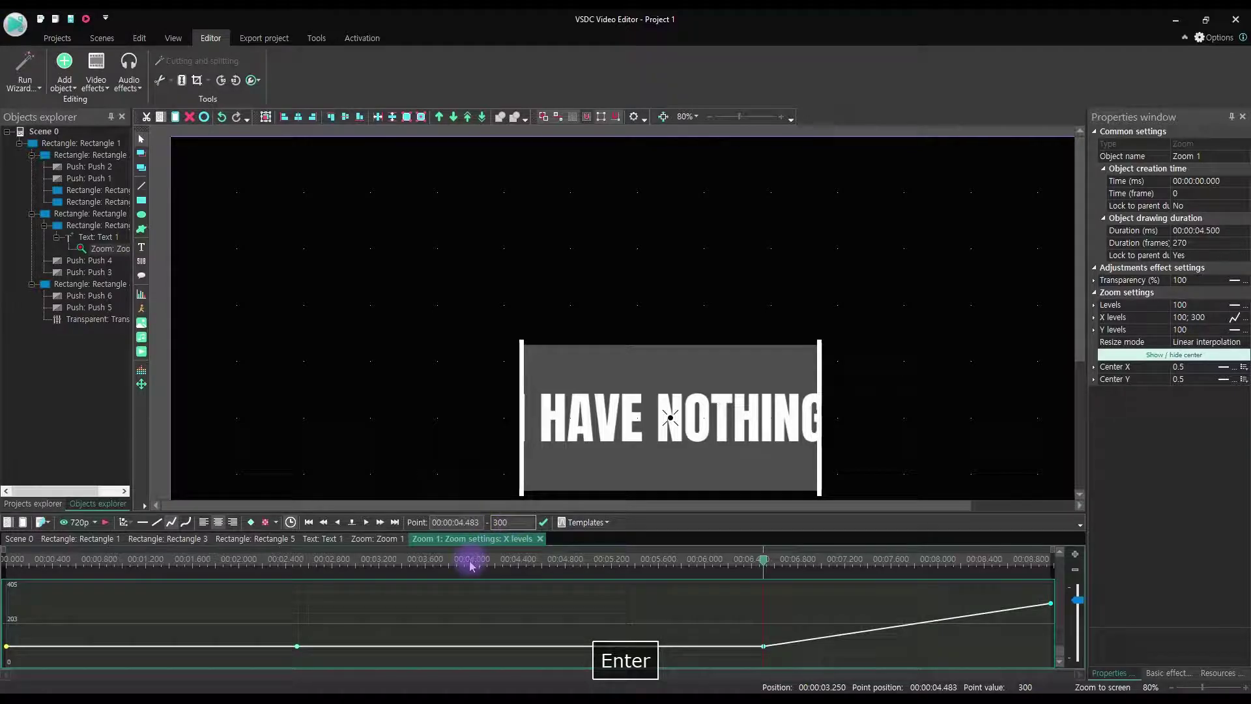
pyautogui.click(6, 646)
pyautogui.doubleClick(499, 522)
pyautogui.write('300')
pyautogui.press('Return')
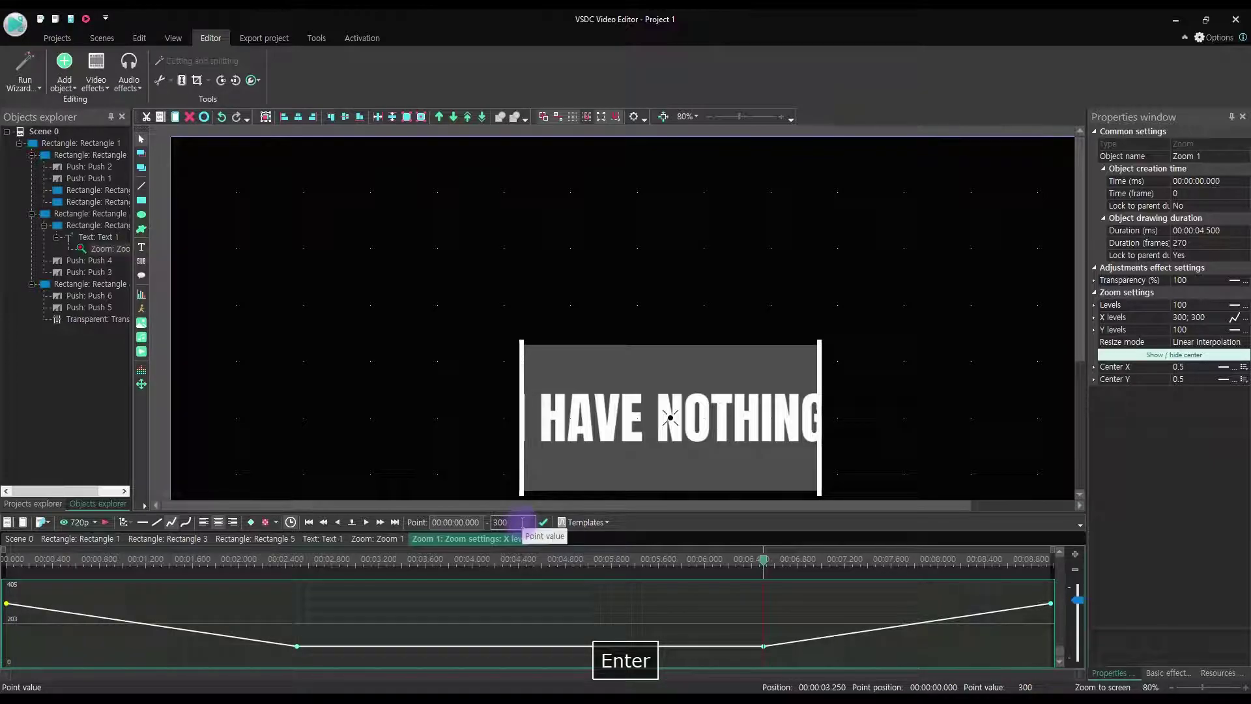
pyautogui.click(159, 464)
pyautogui.click(339, 557)
pyautogui.click(193, 428)
pyautogui.click(193, 427)
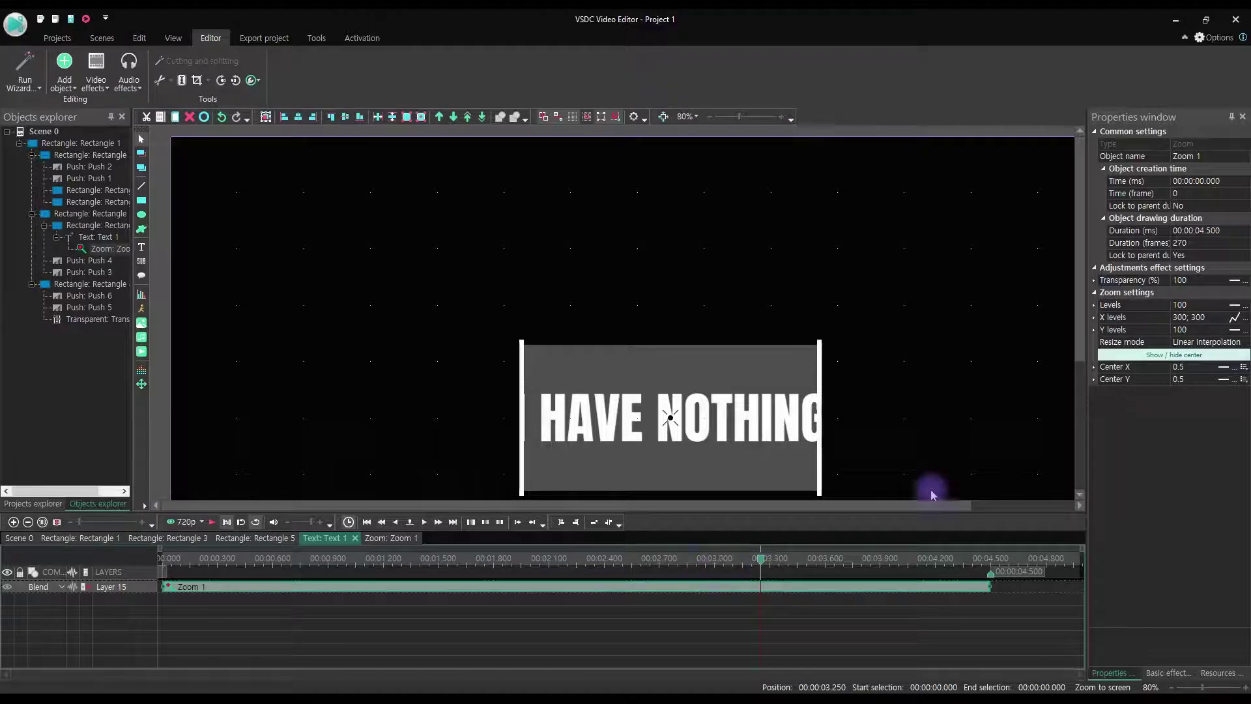
# Step: On the Zoom effect's Y levels curve, add a keyframe at 00:00:03.250 with a value of 100
pyautogui.click(1245, 329)
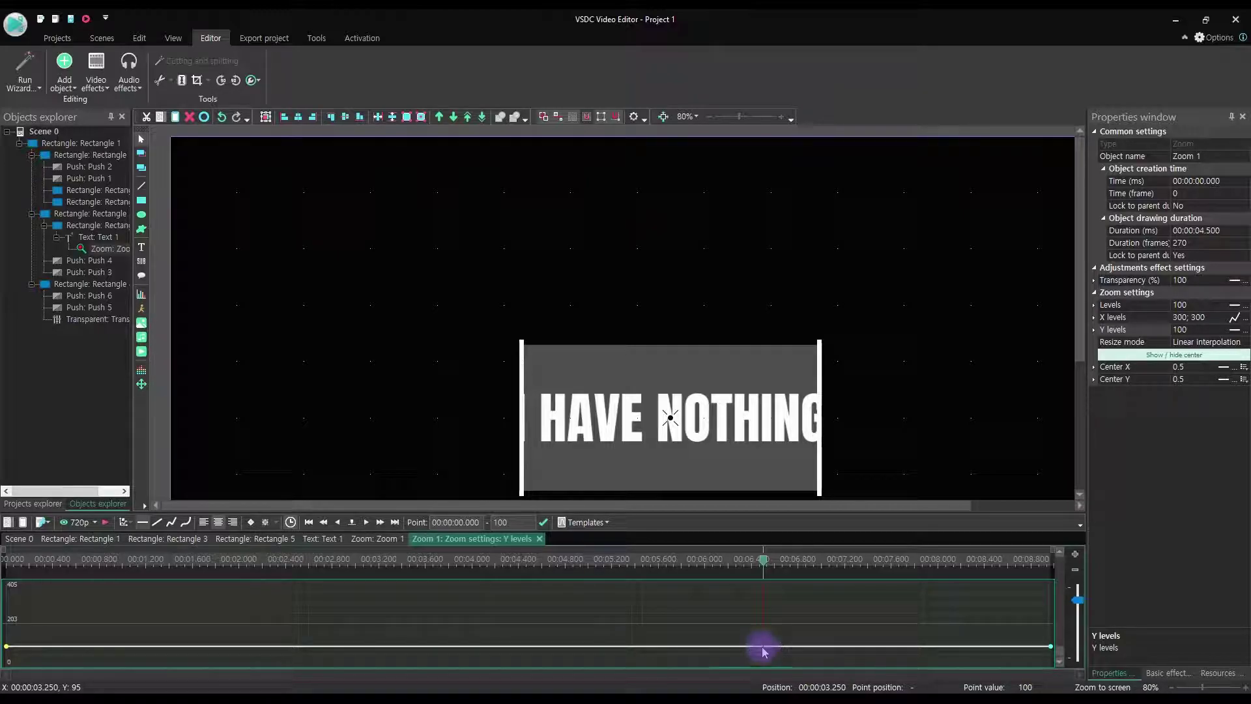
pyautogui.click(764, 647)
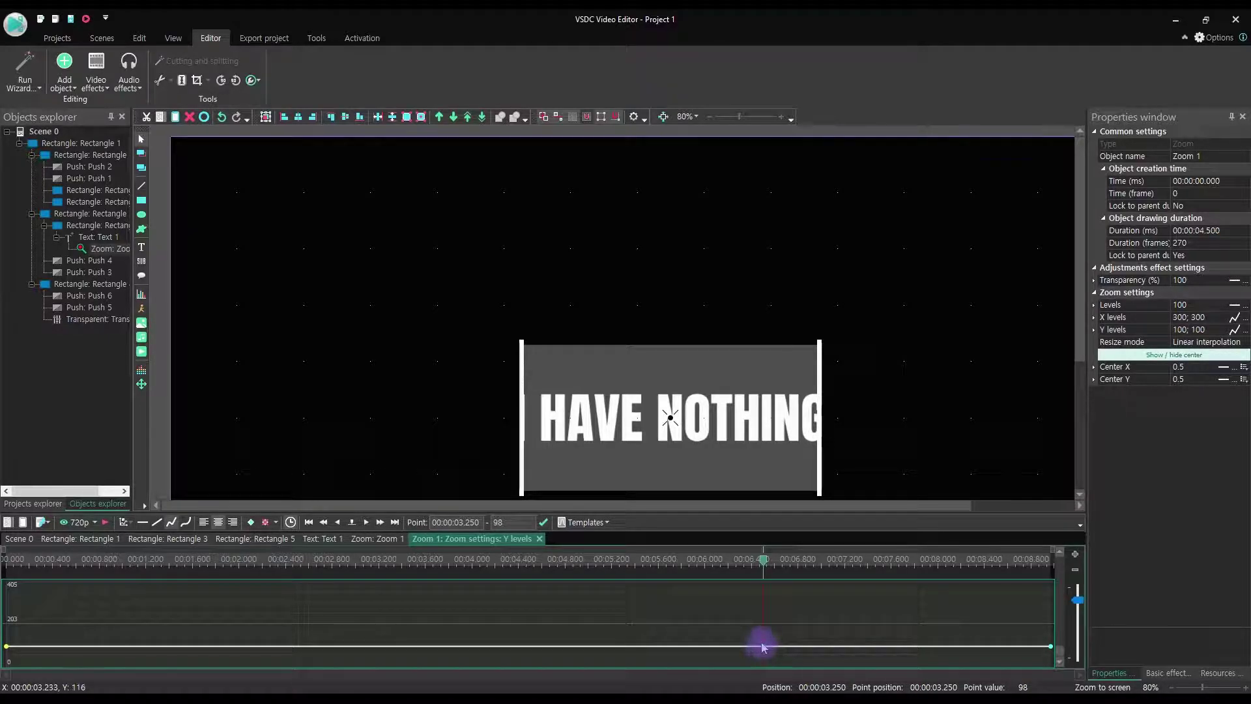
pyautogui.doubleClick(502, 522)
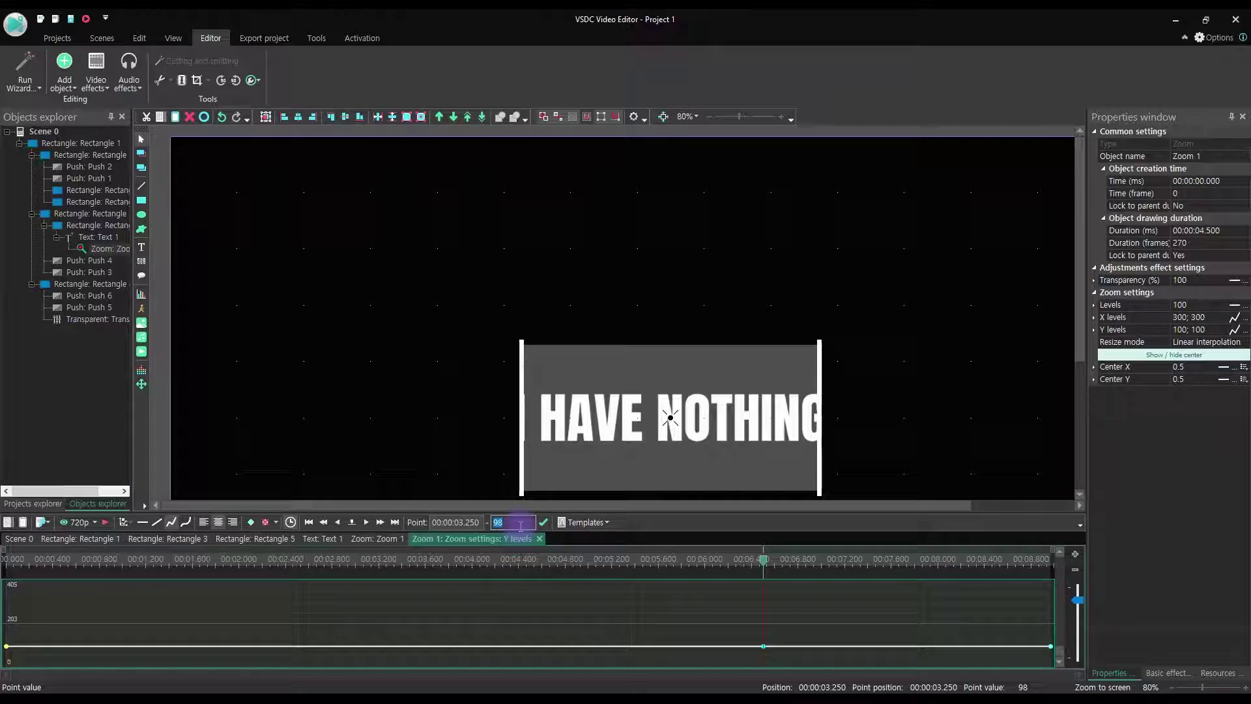
pyautogui.write('100')
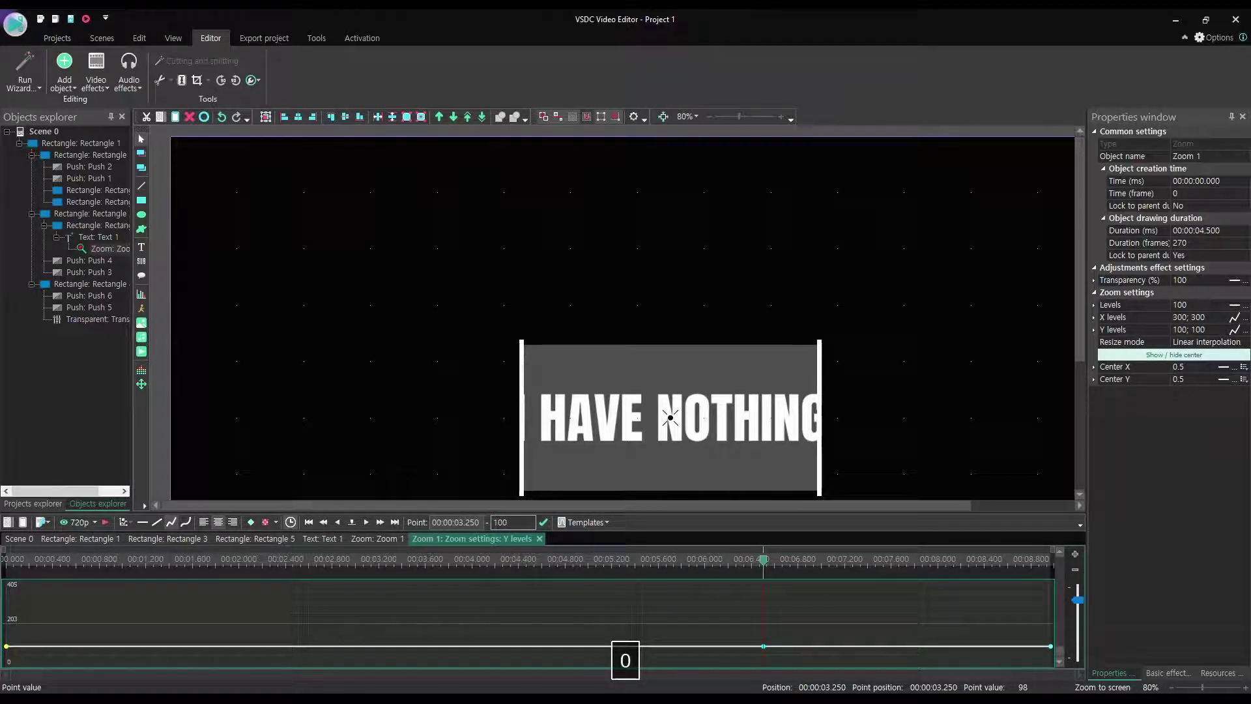
pyautogui.press('Return')
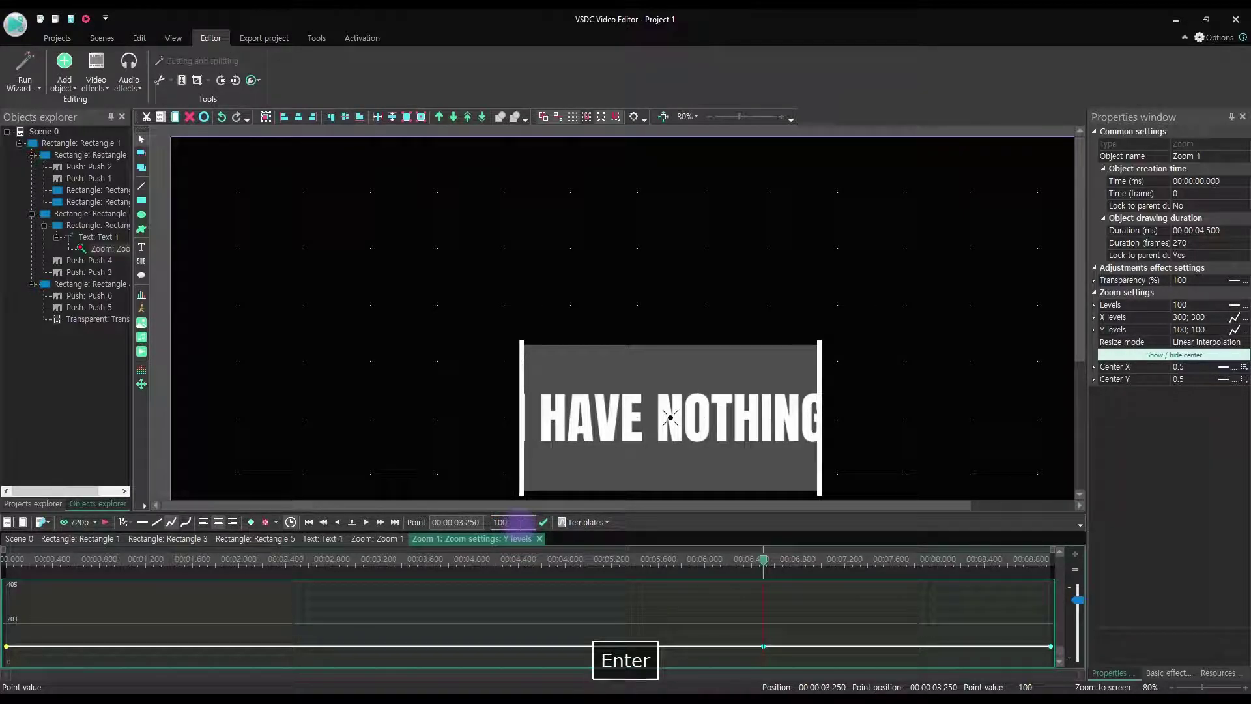
# Step: Add another Y levels keyframe at 00:00:01.250 with a value of 100
pyautogui.click(262, 563)
pyautogui.moveTo(266, 565); pyautogui.dragTo(298, 558)
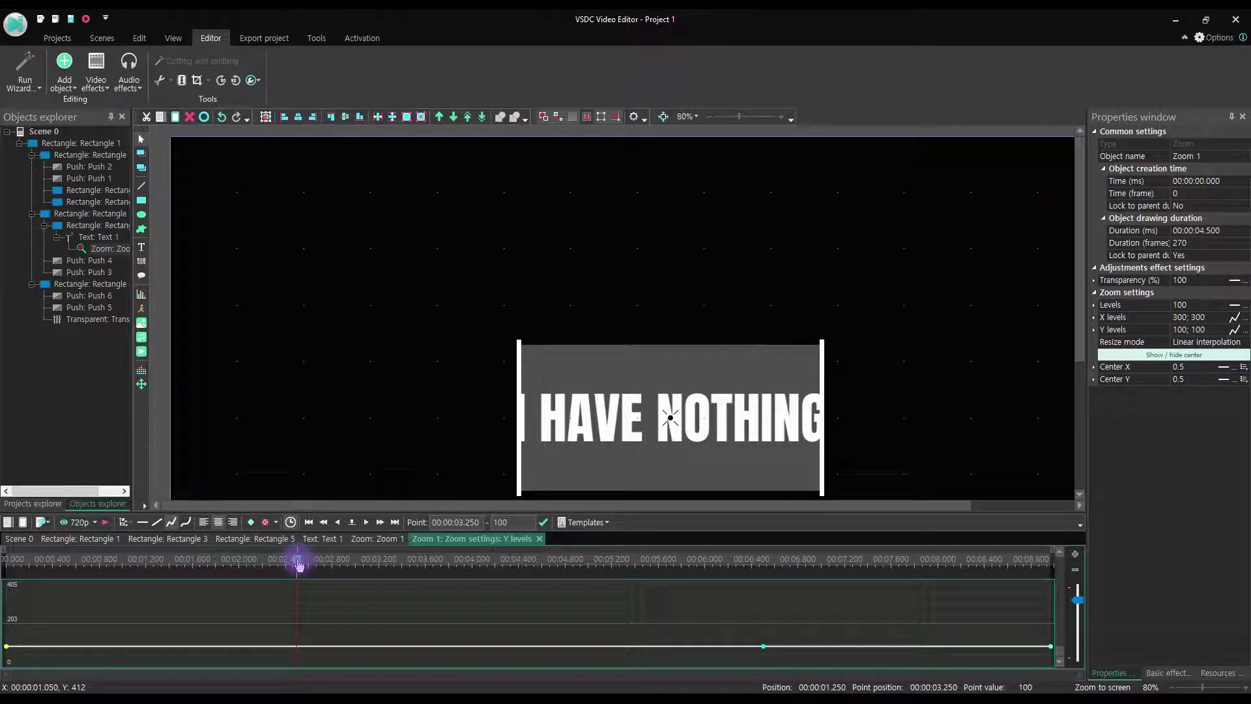
pyautogui.click(297, 646)
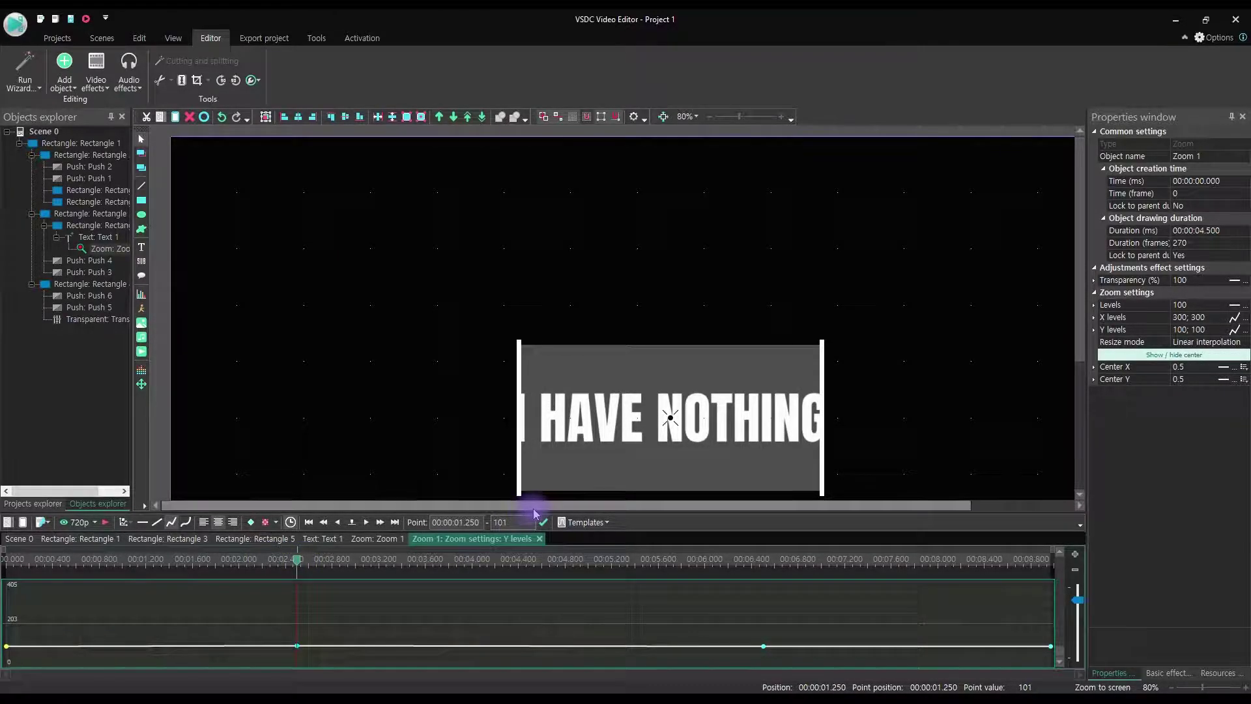
pyautogui.write('1')
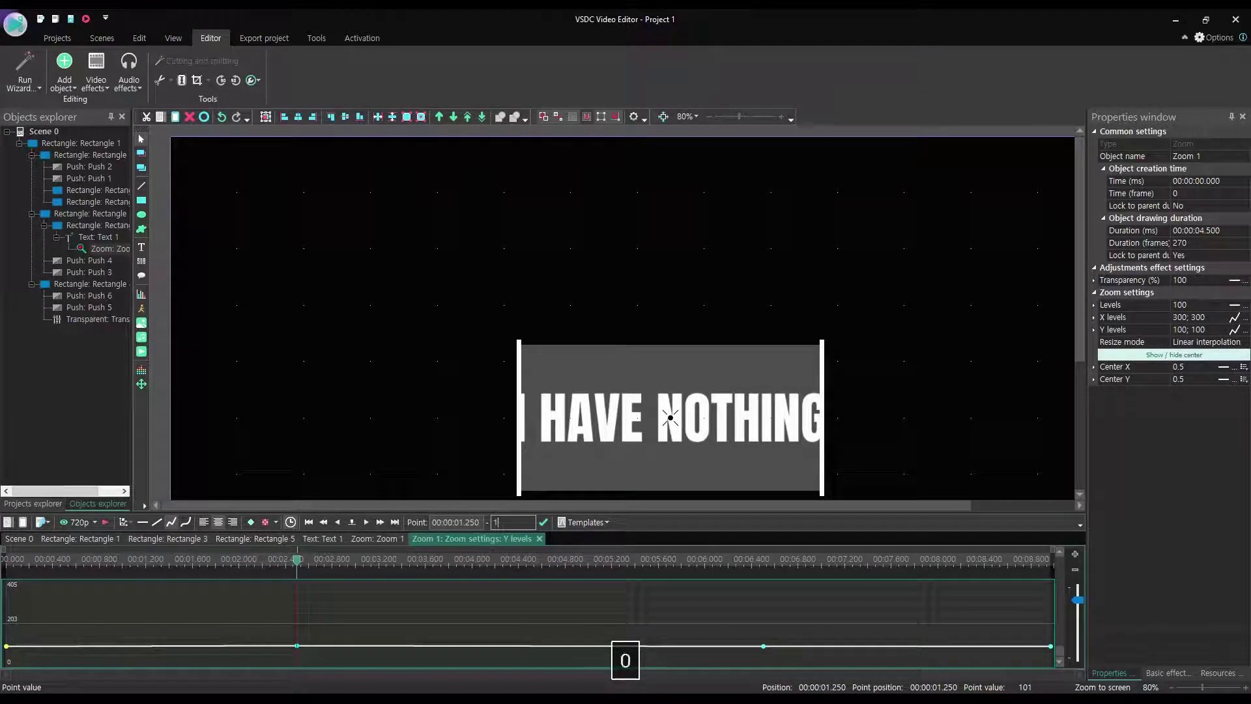
pyautogui.write('00')
pyautogui.press('Return')
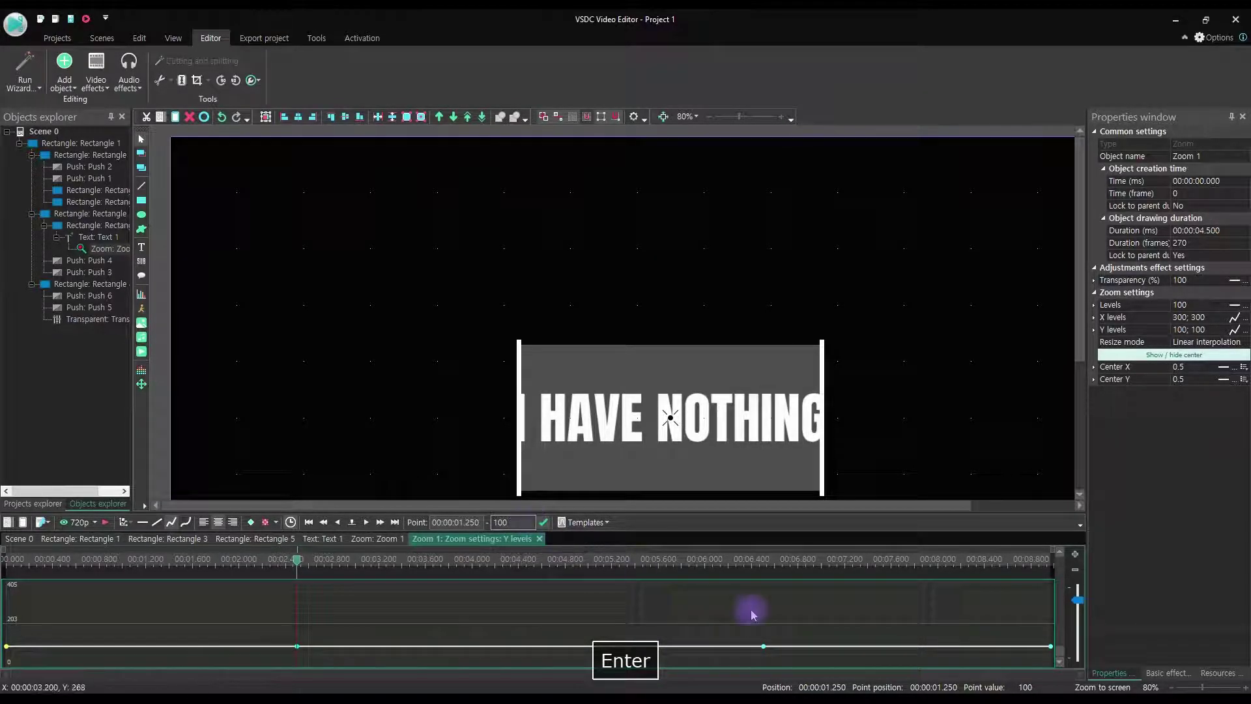
# Step: Set the last and first points of the Y levels curve to 150
pyautogui.click(1051, 646)
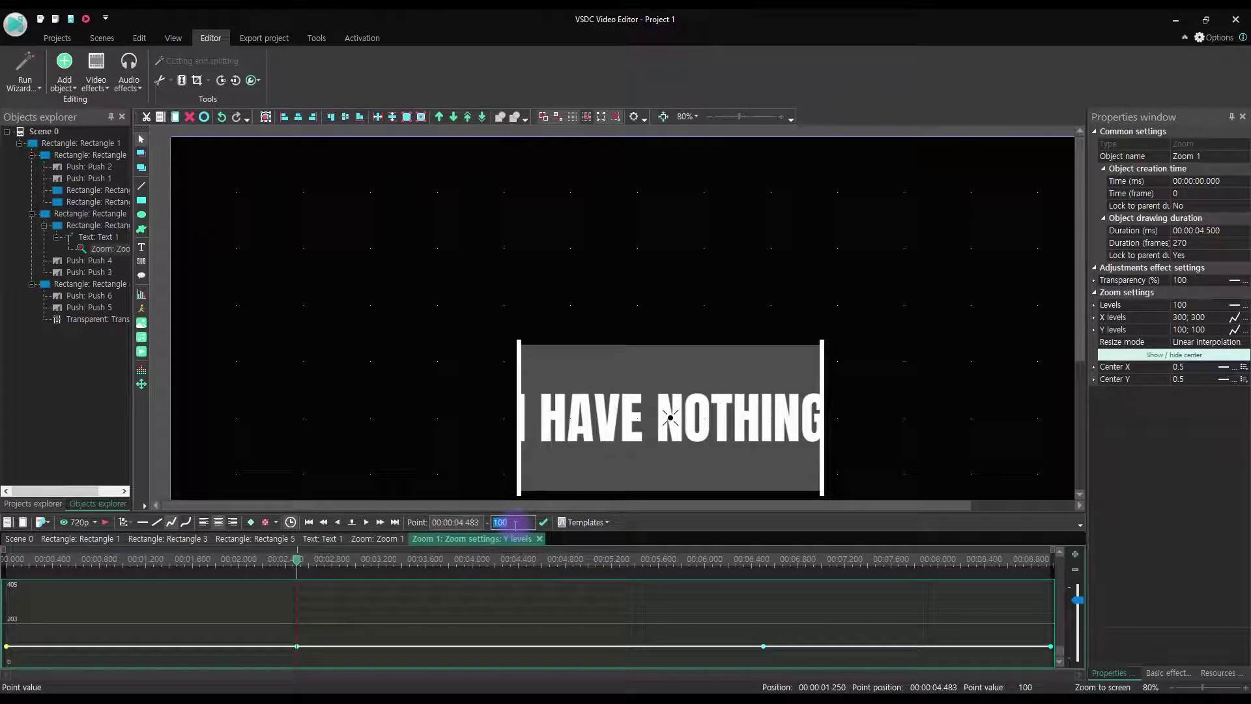
pyautogui.write('150')
pyautogui.press('Return')
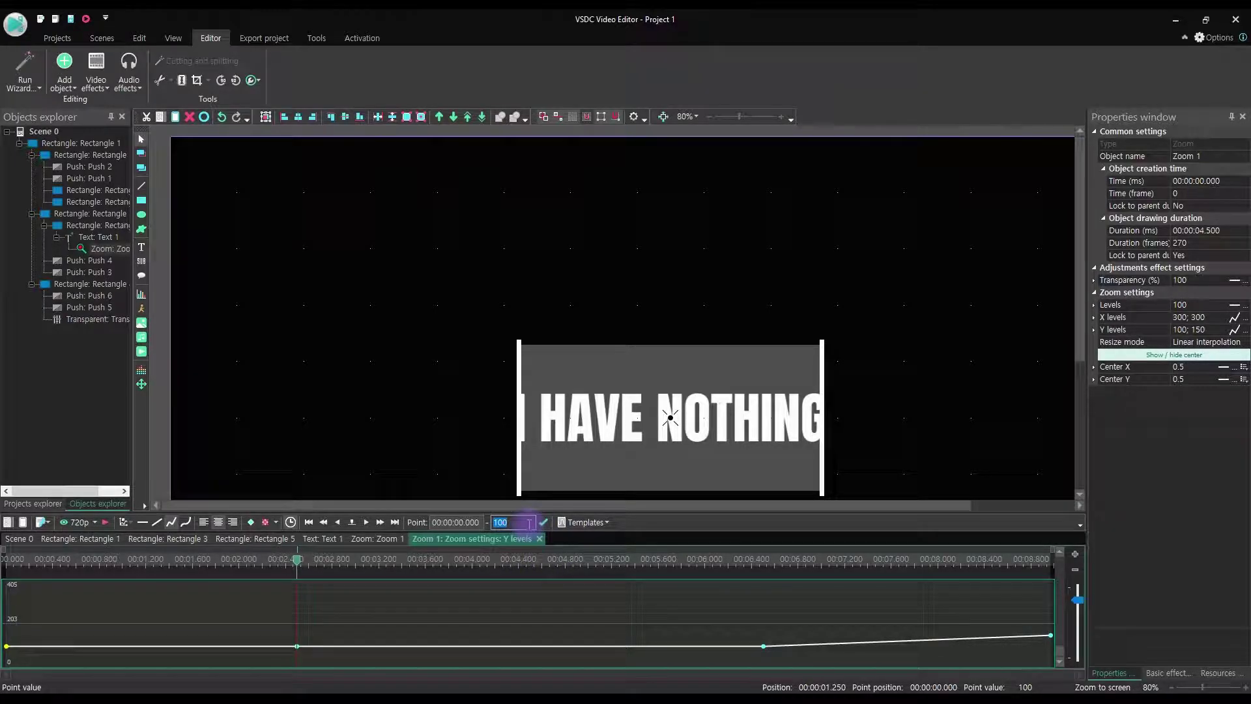
pyautogui.write('1')
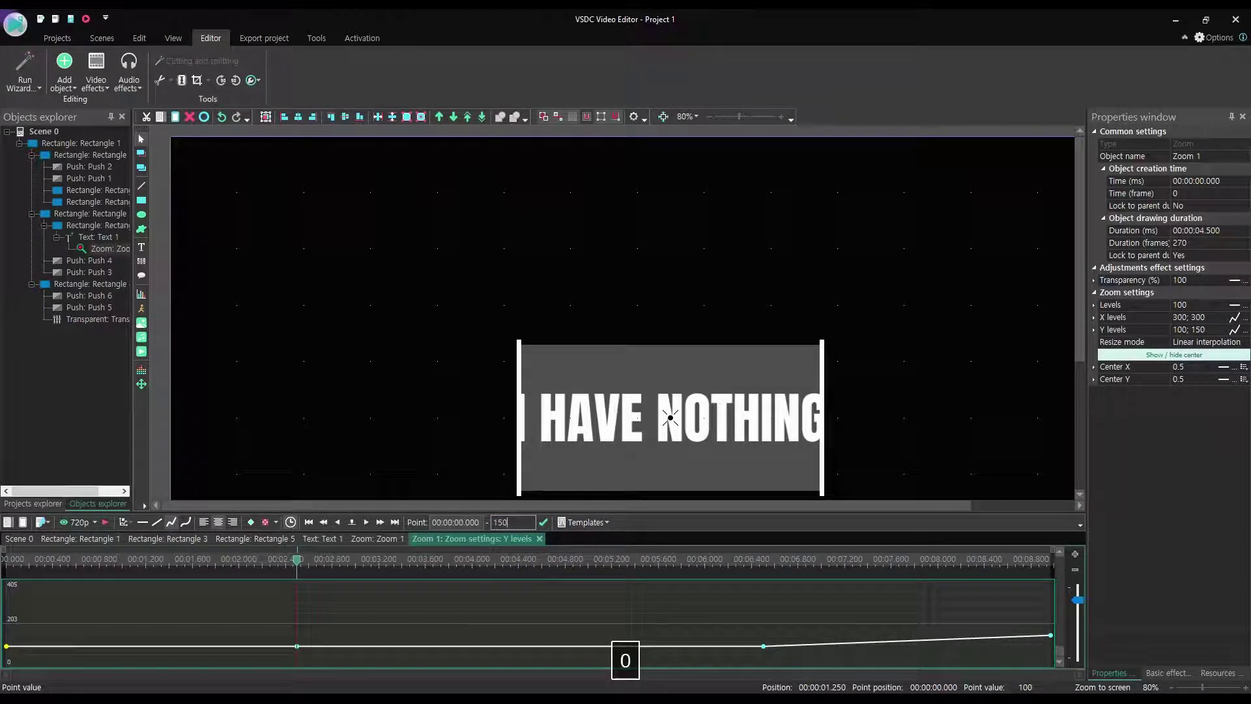
pyautogui.write('50')
pyautogui.press('Return')
# Step: Leave the Y levels curve and step out of the nested objects to the Scene 0 timeline, with the playhead near the start
pyautogui.click(217, 435)
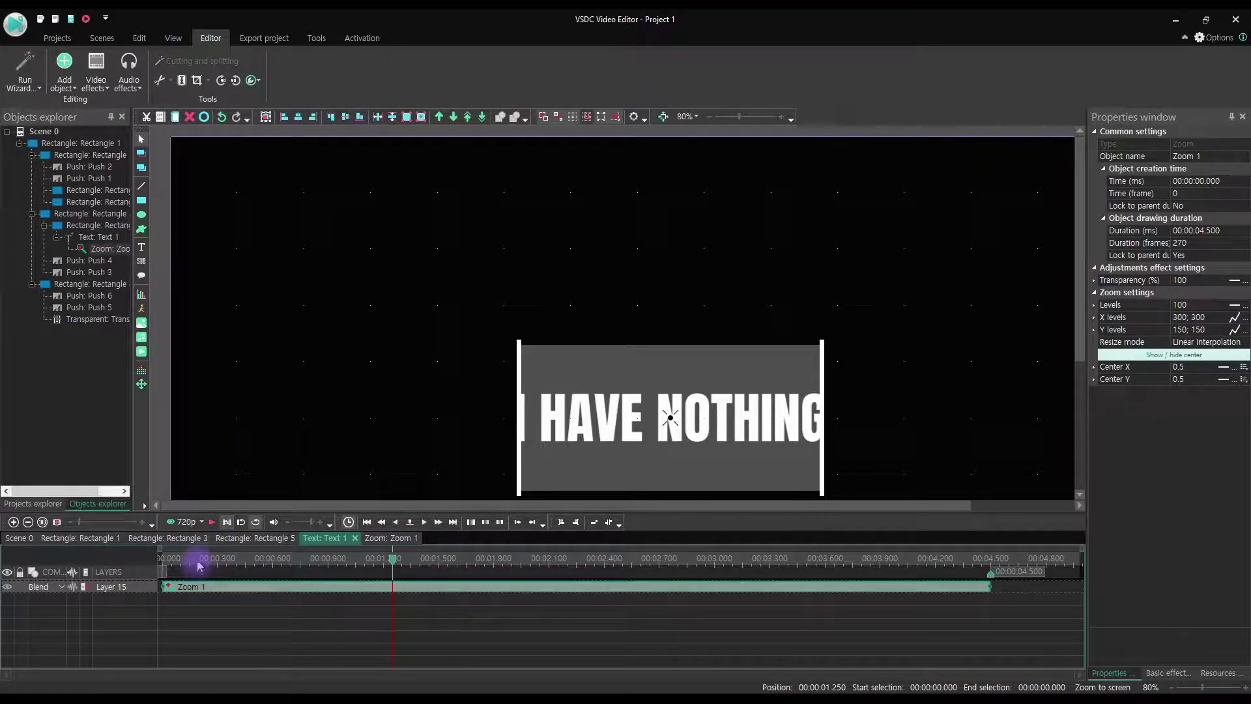
pyautogui.click(202, 455)
pyautogui.click(205, 454)
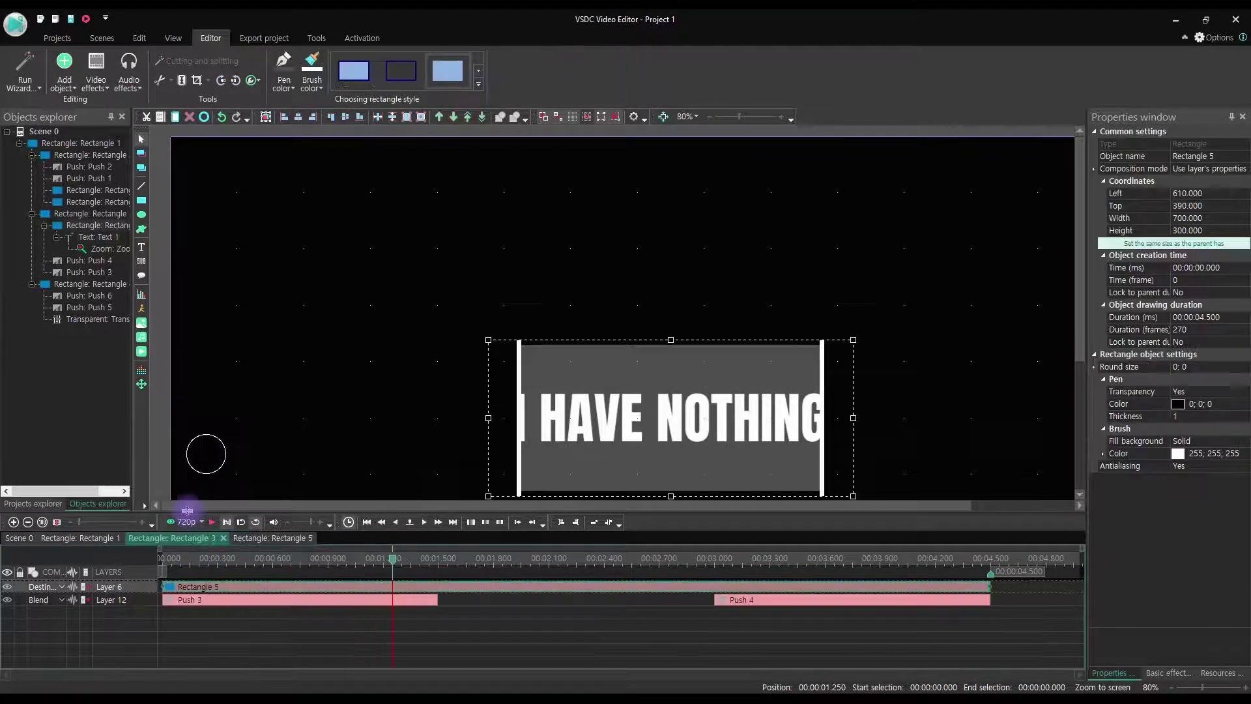
pyautogui.click(243, 414)
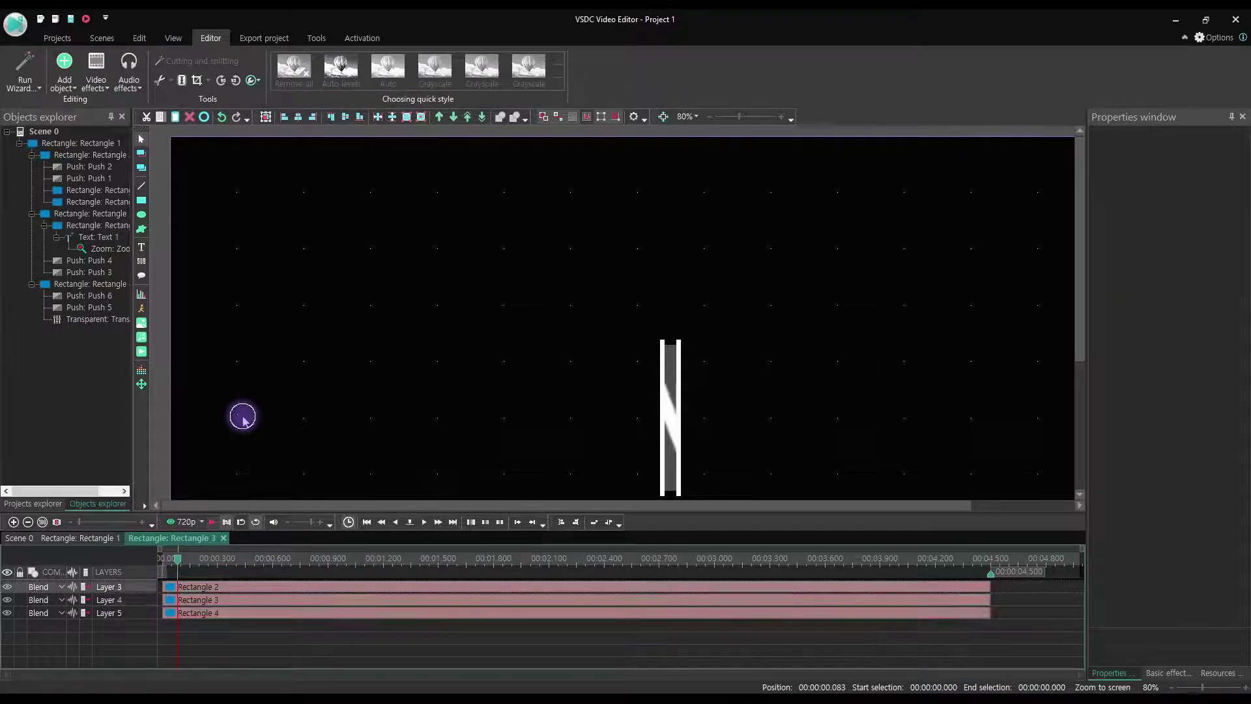
pyautogui.click(203, 489)
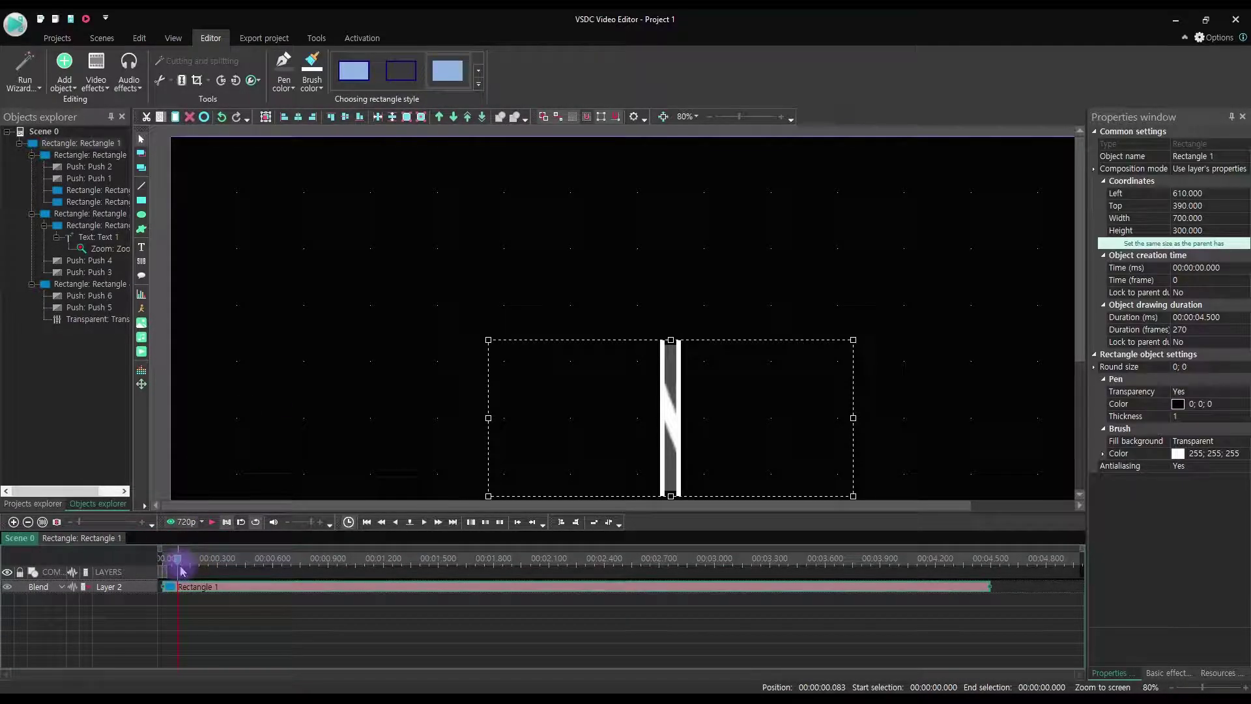
# Step: Play back the Scene 0 animation to check the stretching text, and clear the selection
pyautogui.click(212, 521)
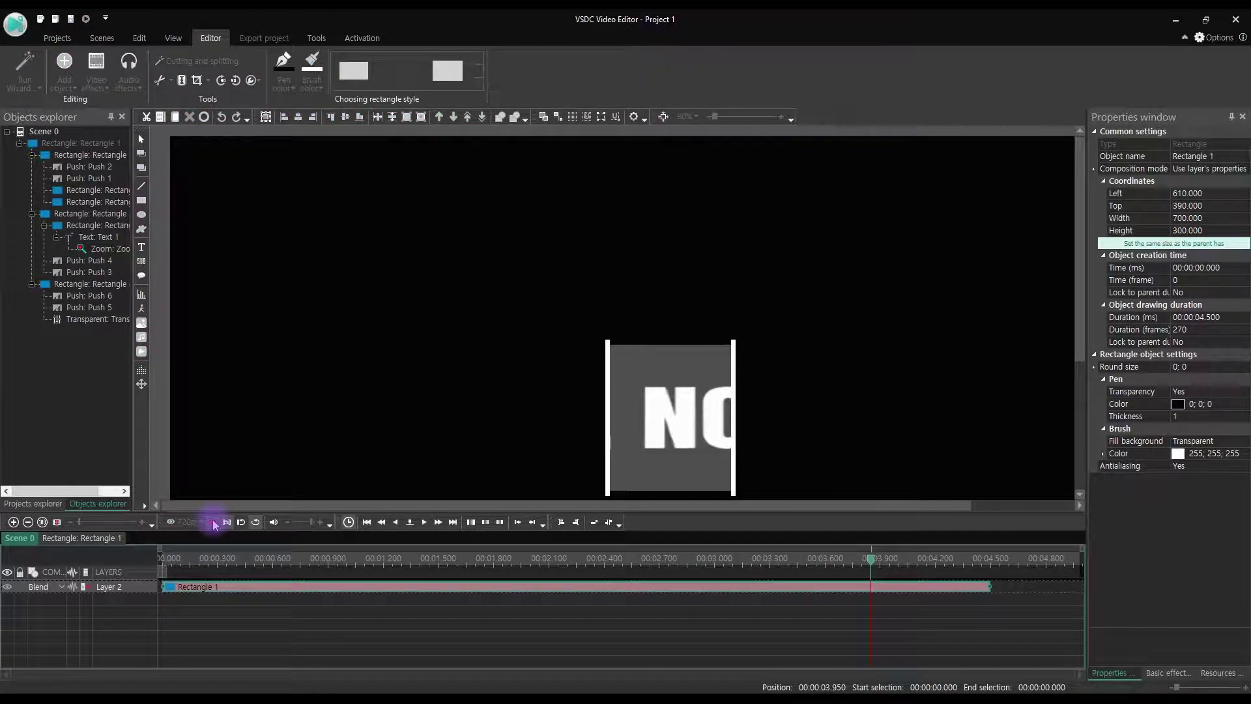
pyautogui.click(213, 522)
pyautogui.click(279, 378)
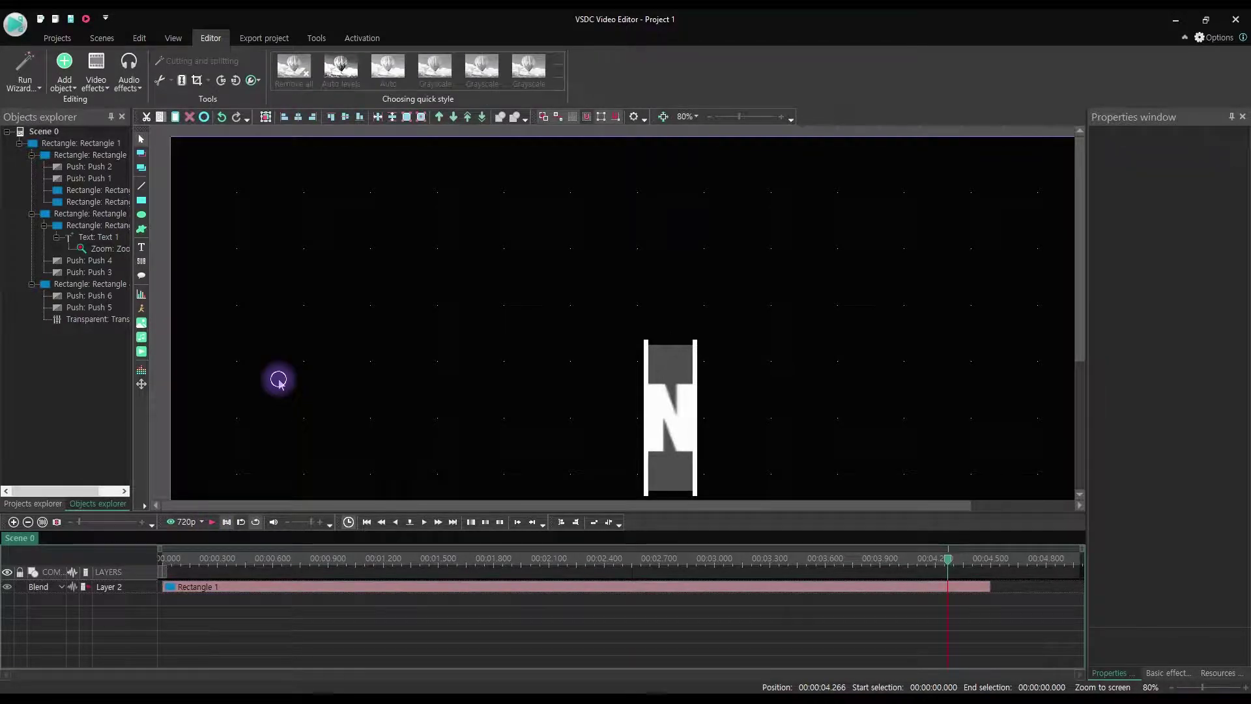
# Step: Copy the left white bar, Rectangle 6, from inside Rectangle 2 and paste it into Scene 0
pyautogui.doubleClick(363, 586)
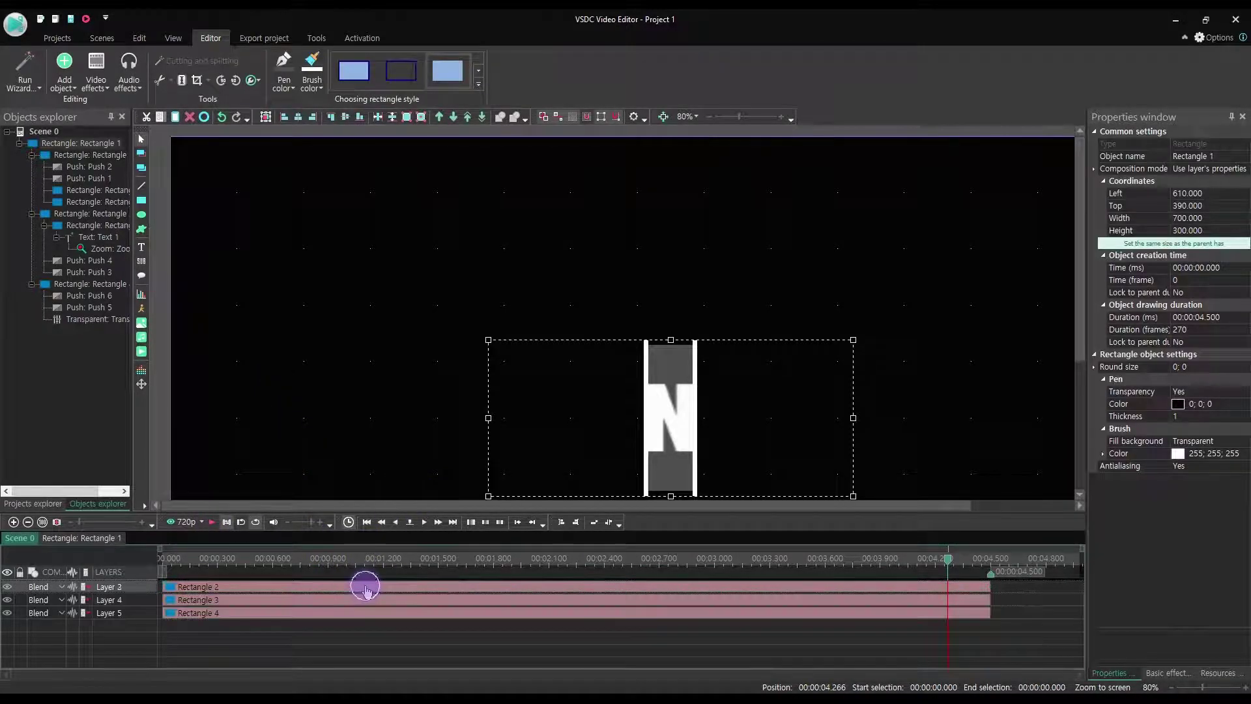
pyautogui.doubleClick(297, 591)
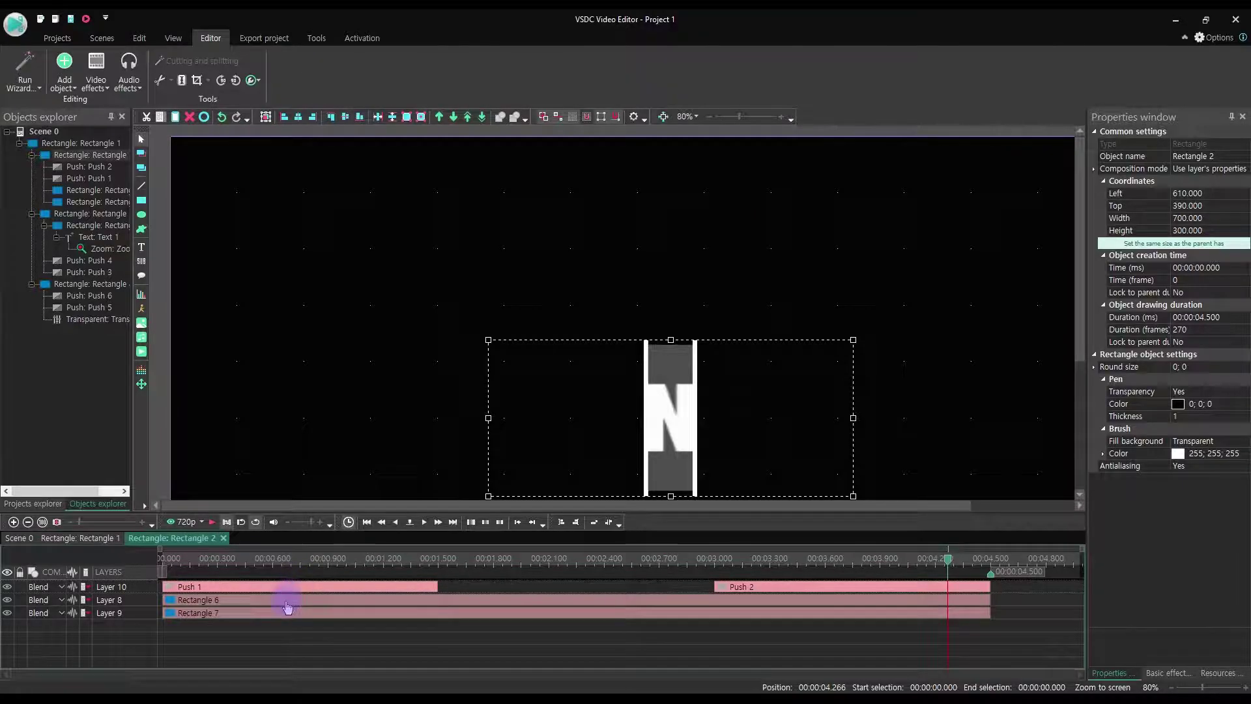
pyautogui.click(287, 600)
pyautogui.hotkey('ctrl', 'c')
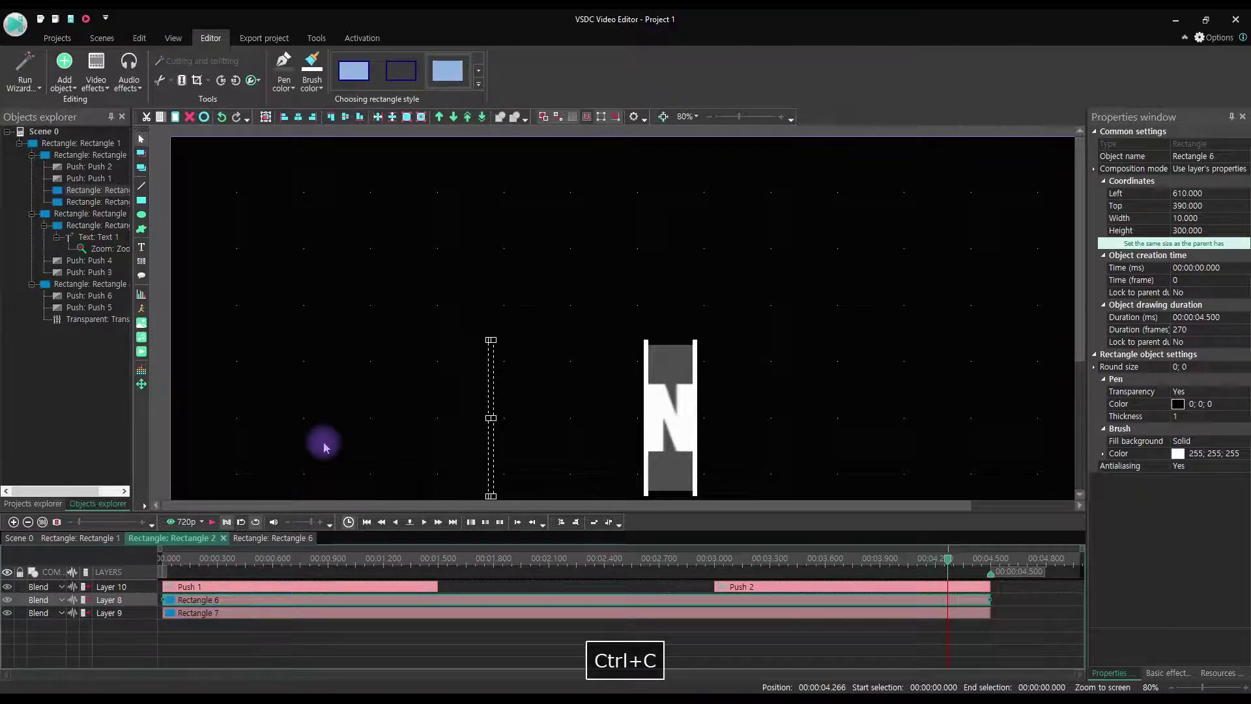
pyautogui.doubleClick(325, 447)
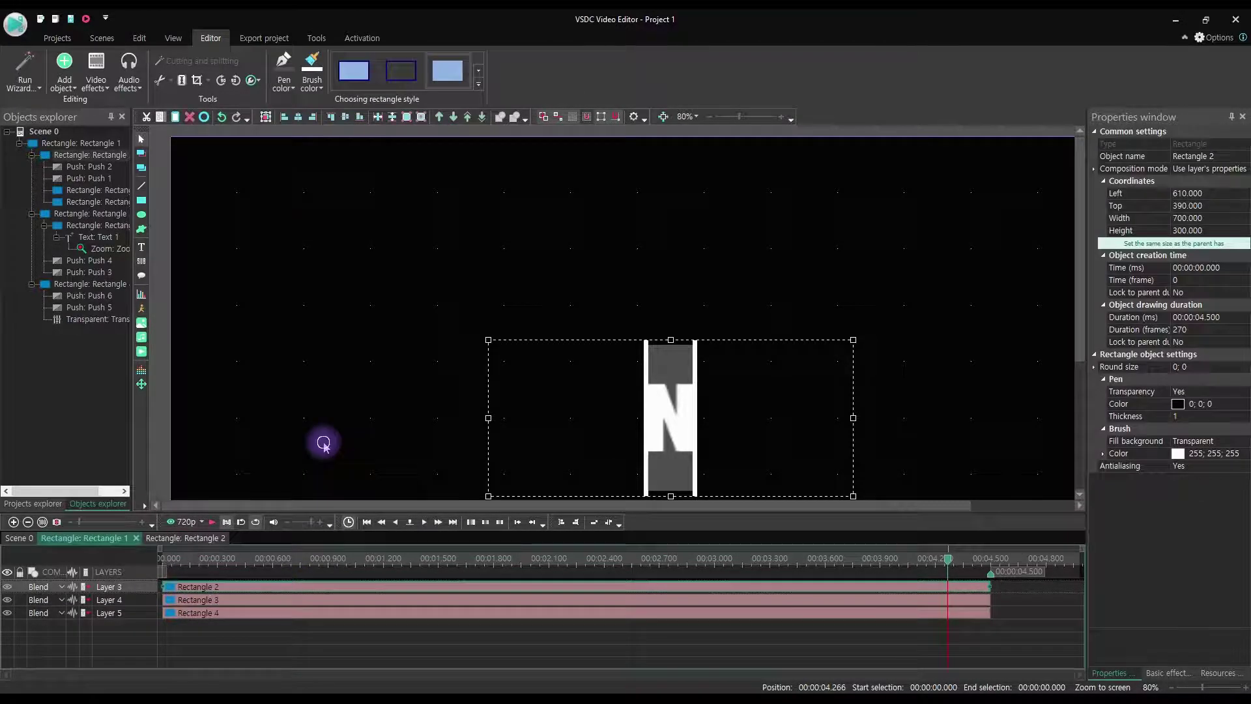
pyautogui.doubleClick(325, 447)
pyautogui.hotkey('ctrl', 'v')
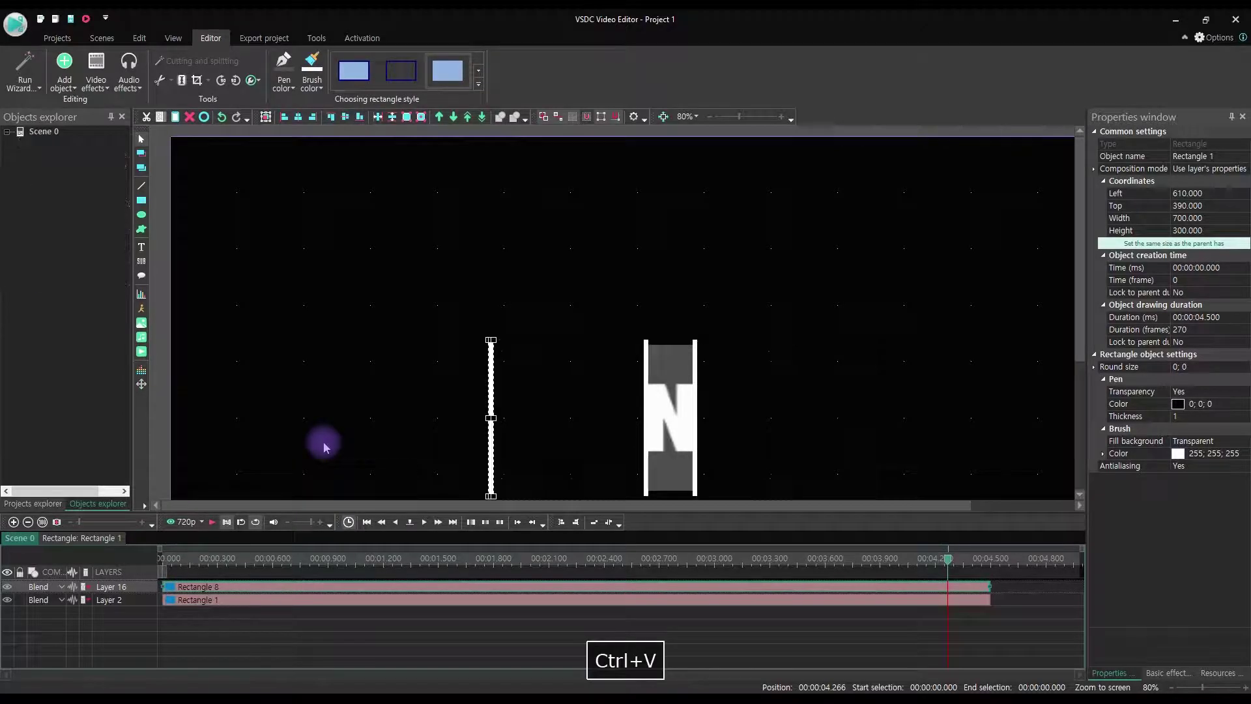
# Step: Trim the pasted bar to end at 00:00:00.500 and place Rectangle 1 directly after it on the same layer
pyautogui.click(289, 562)
pyautogui.moveTo(278, 563); pyautogui.dragTo(274, 565)
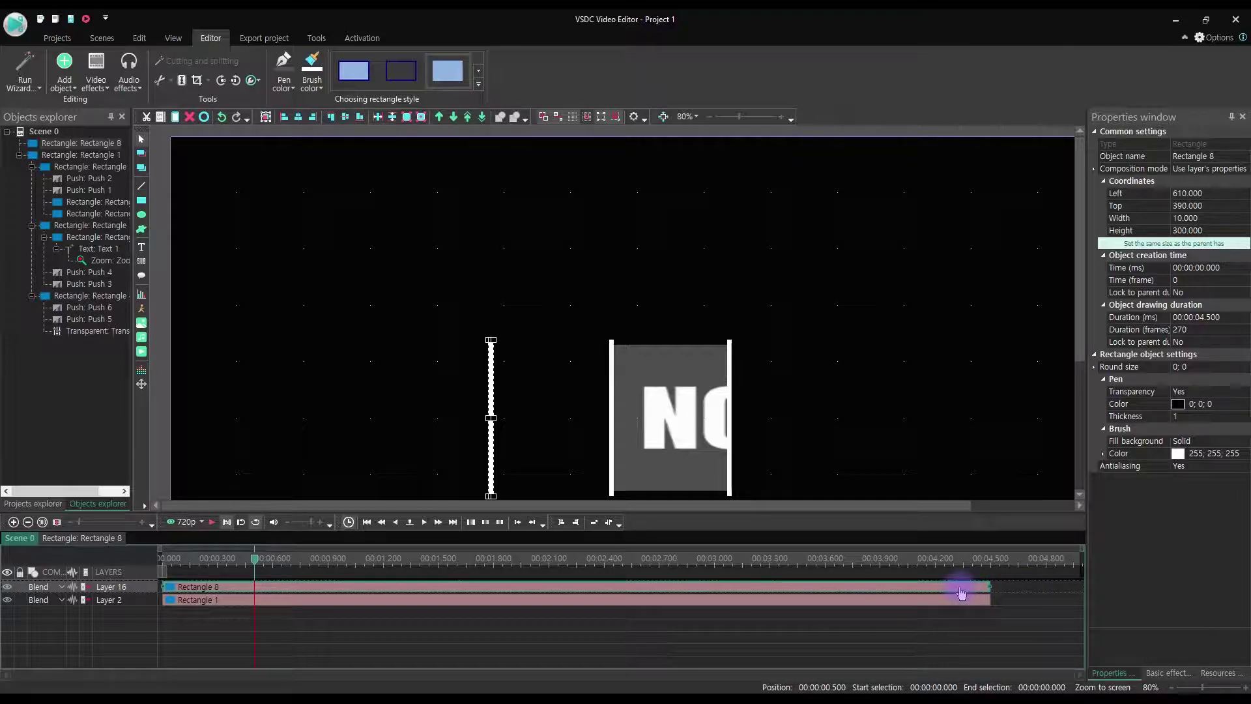
pyautogui.moveTo(987, 587); pyautogui.dragTo(332, 598)
pyautogui.moveTo(484, 606); pyautogui.dragTo(483, 605)
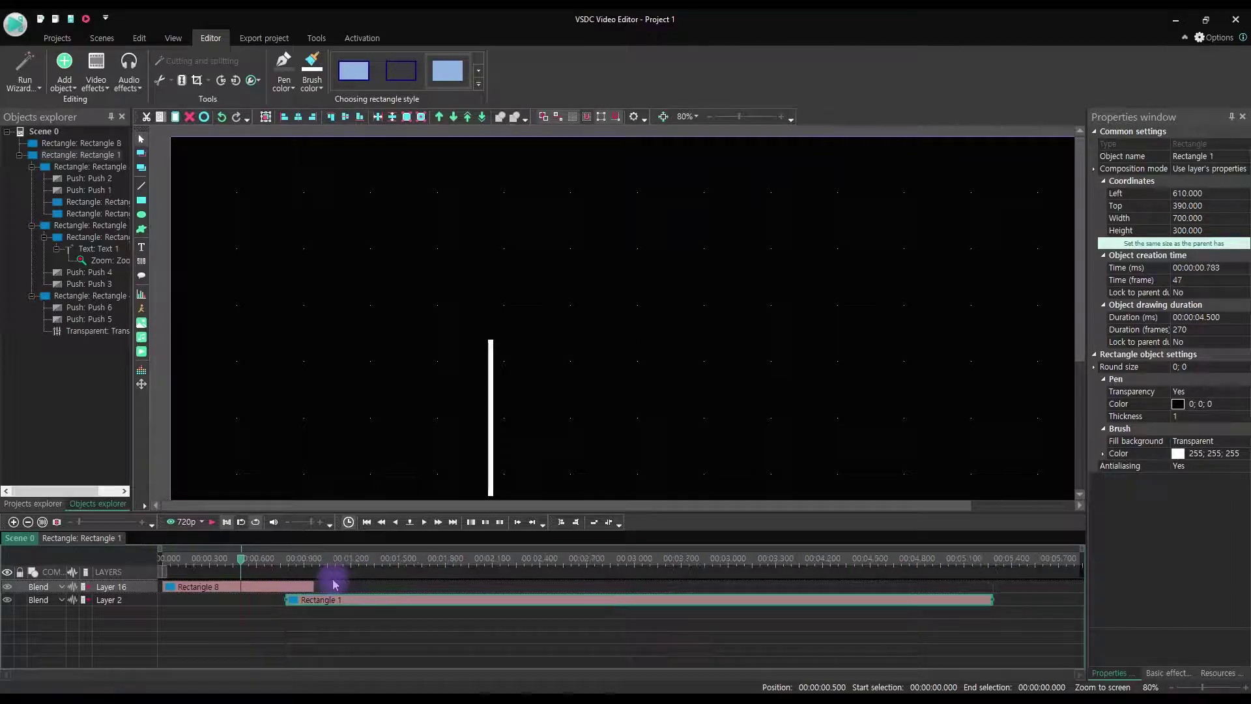
pyautogui.click(297, 587)
pyautogui.moveTo(313, 586); pyautogui.dragTo(240, 585)
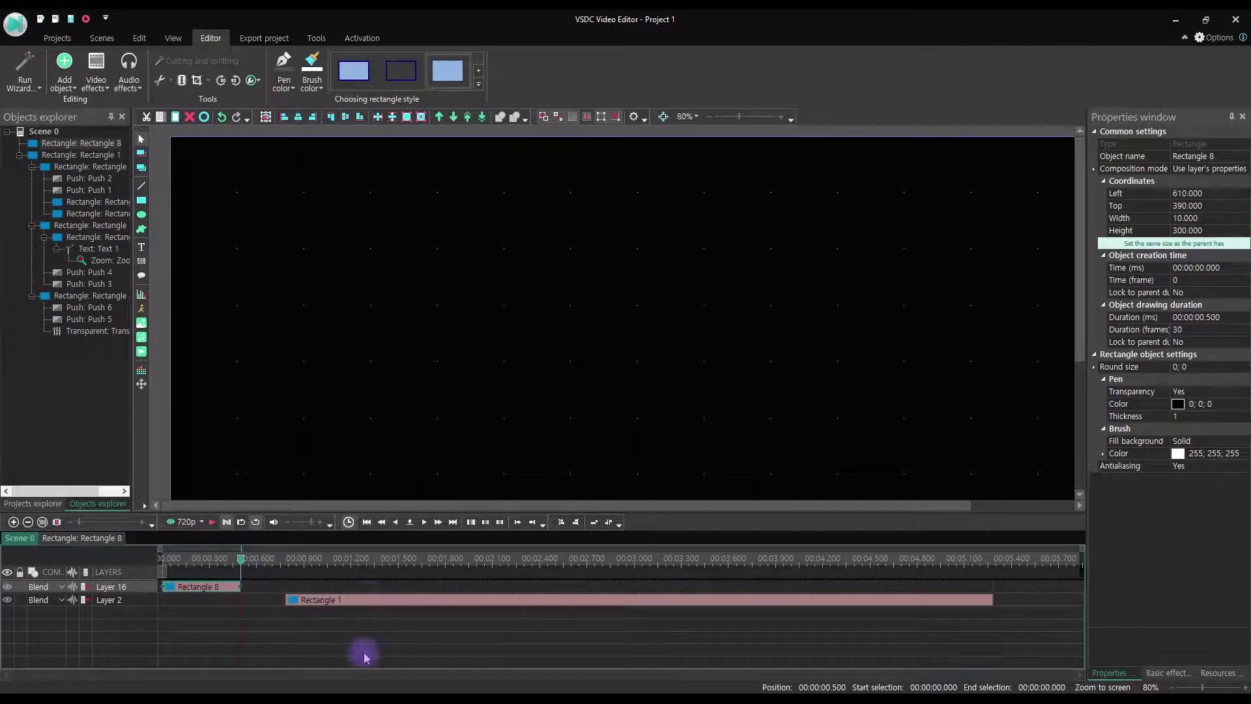
pyautogui.moveTo(368, 599); pyautogui.dragTo(324, 587)
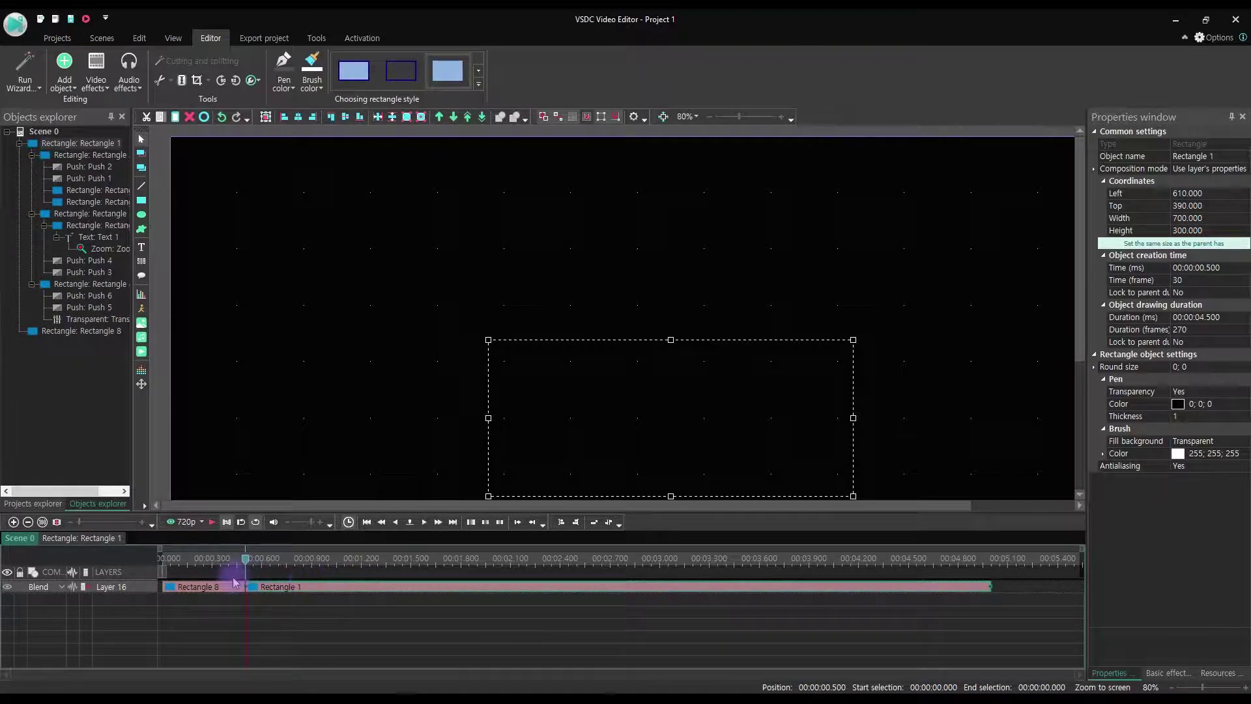
# Step: Add a Push transition to the short bar at the start of the Scene 0 timeline
pyautogui.click(218, 591)
pyautogui.rightClick(217, 591)
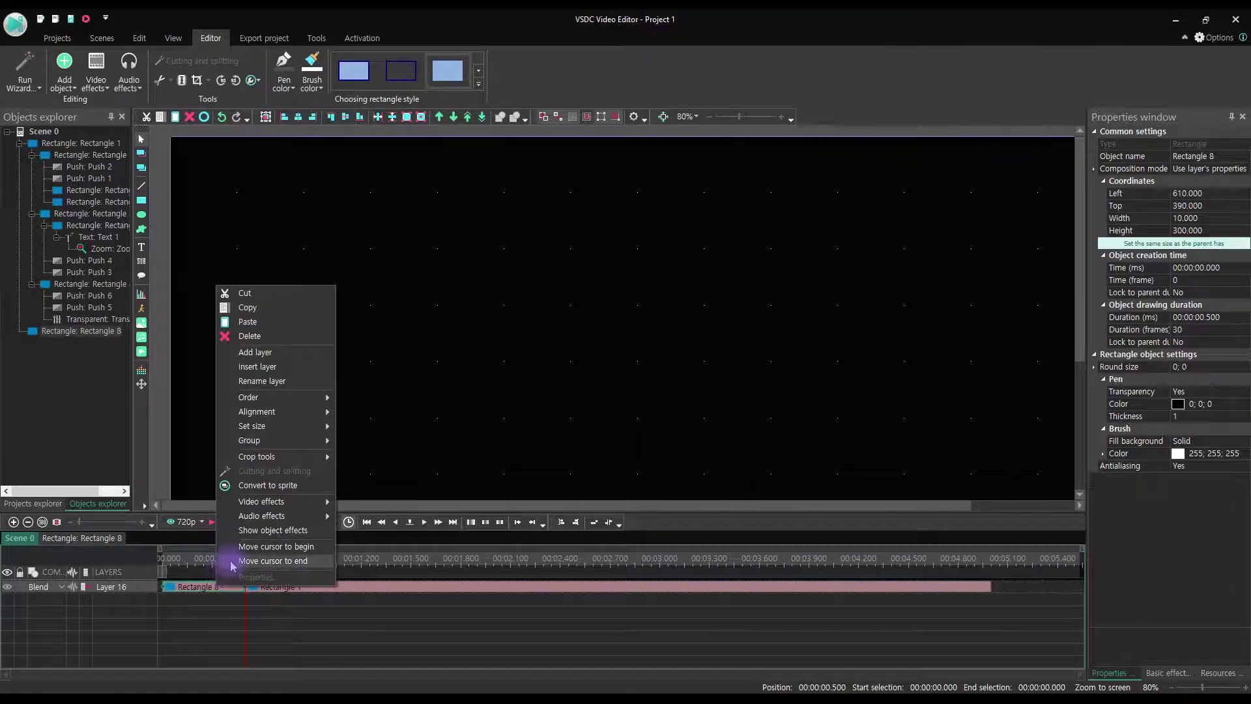
pyautogui.moveTo(274, 501)
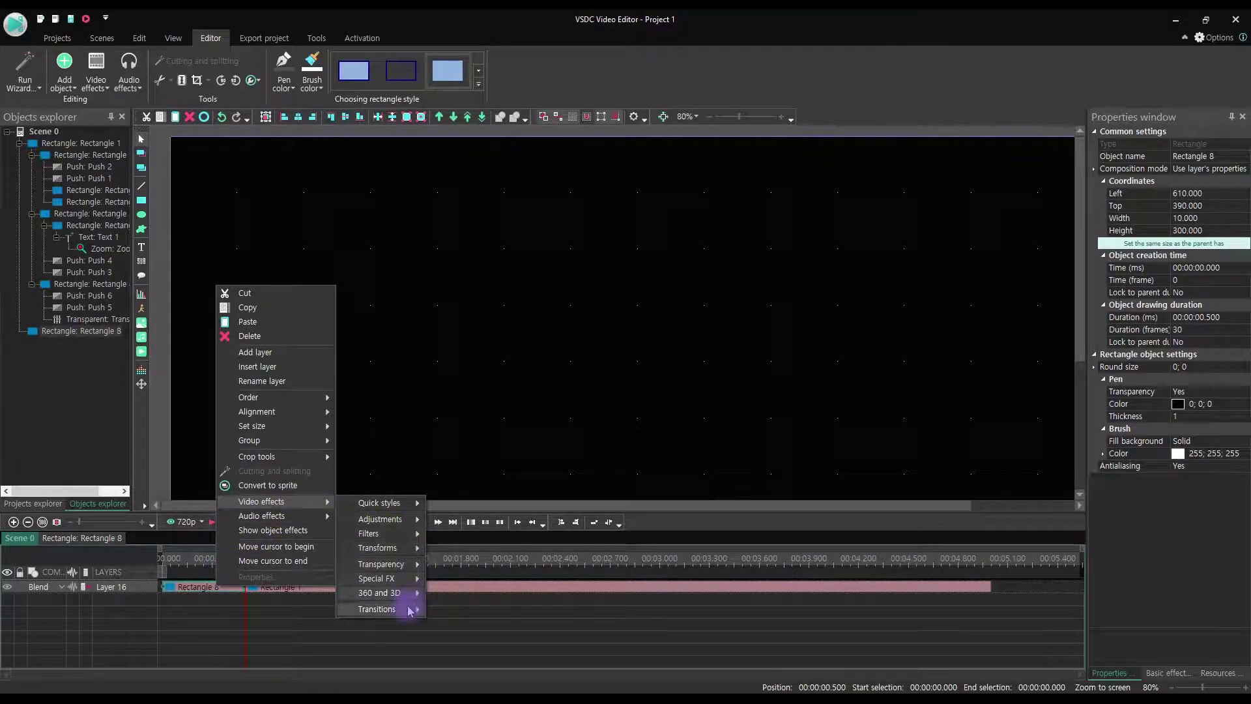
pyautogui.moveTo(411, 609)
pyautogui.click(466, 624)
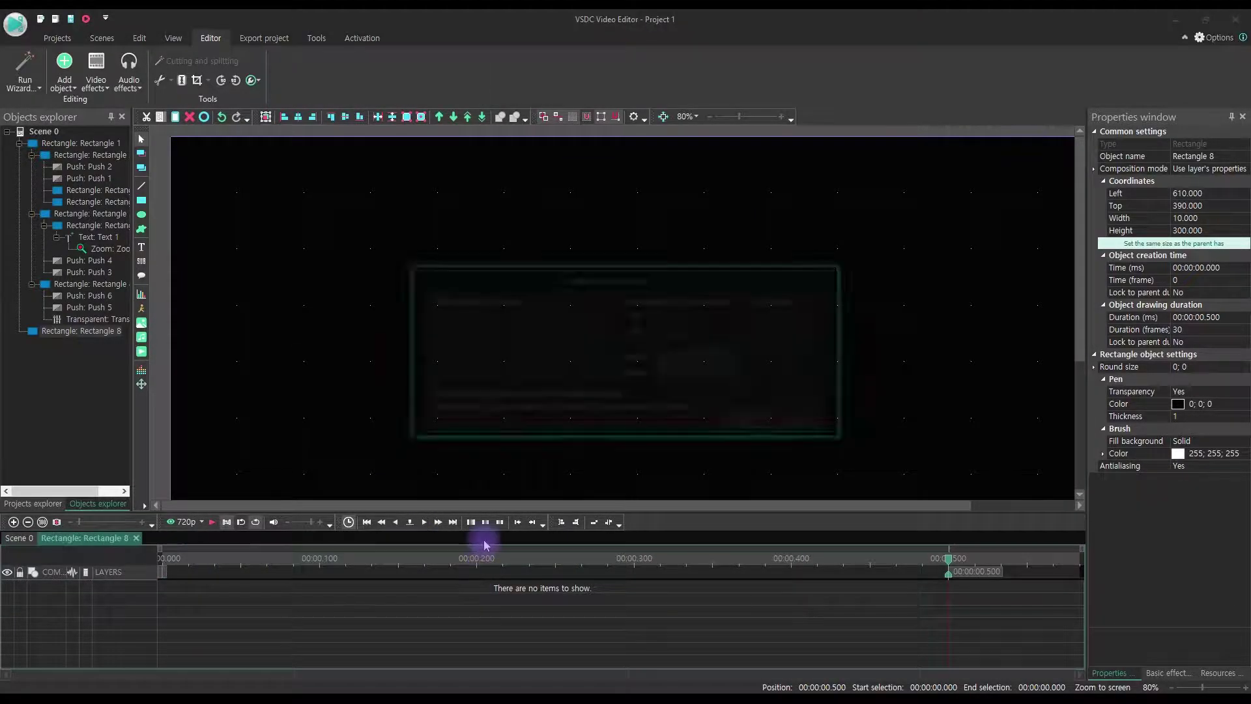
pyautogui.click(481, 367)
pyautogui.click(767, 425)
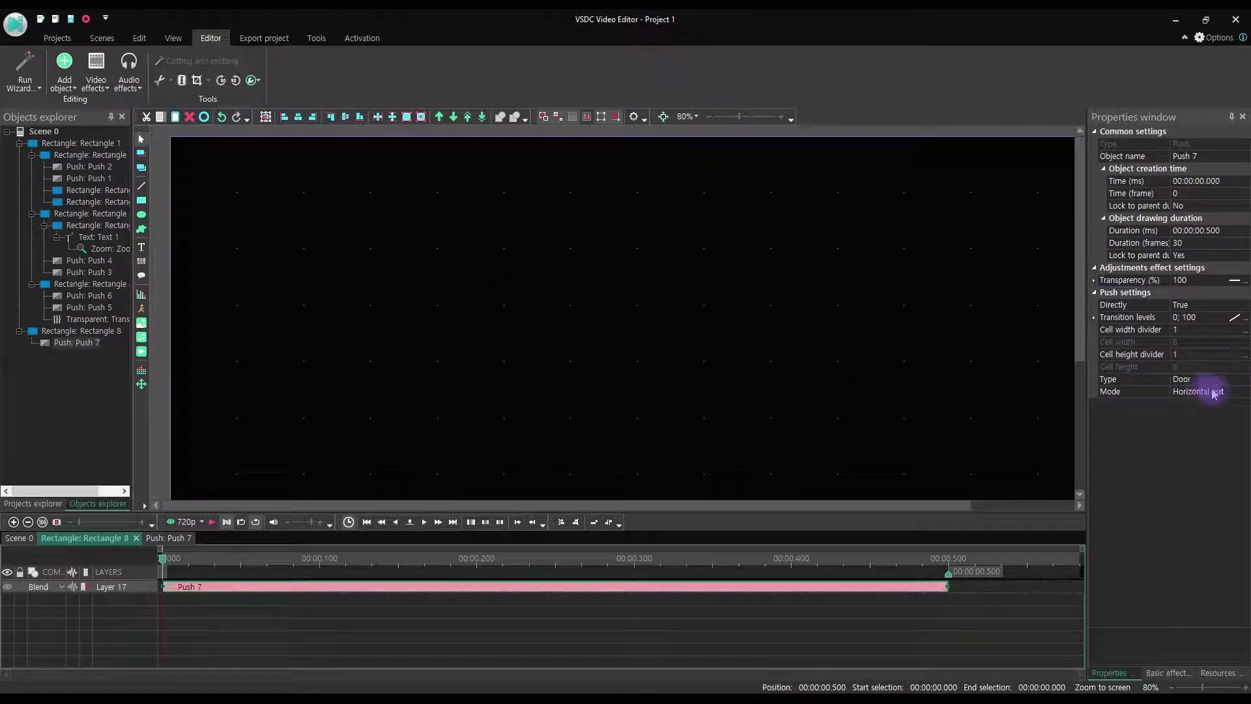
# Step: Set the bar's Push transition to type Door and mode Vertical out, and return to Scene 0
pyautogui.click(1216, 378)
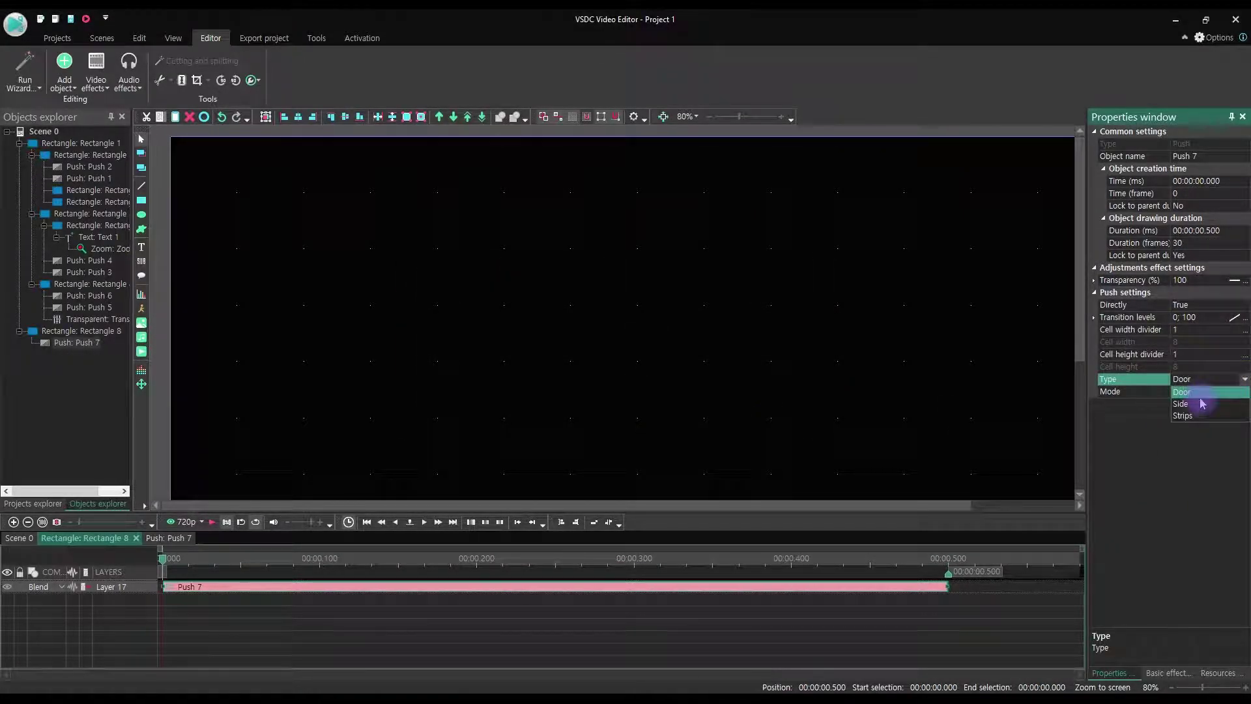
pyautogui.click(1206, 377)
pyautogui.click(1228, 391)
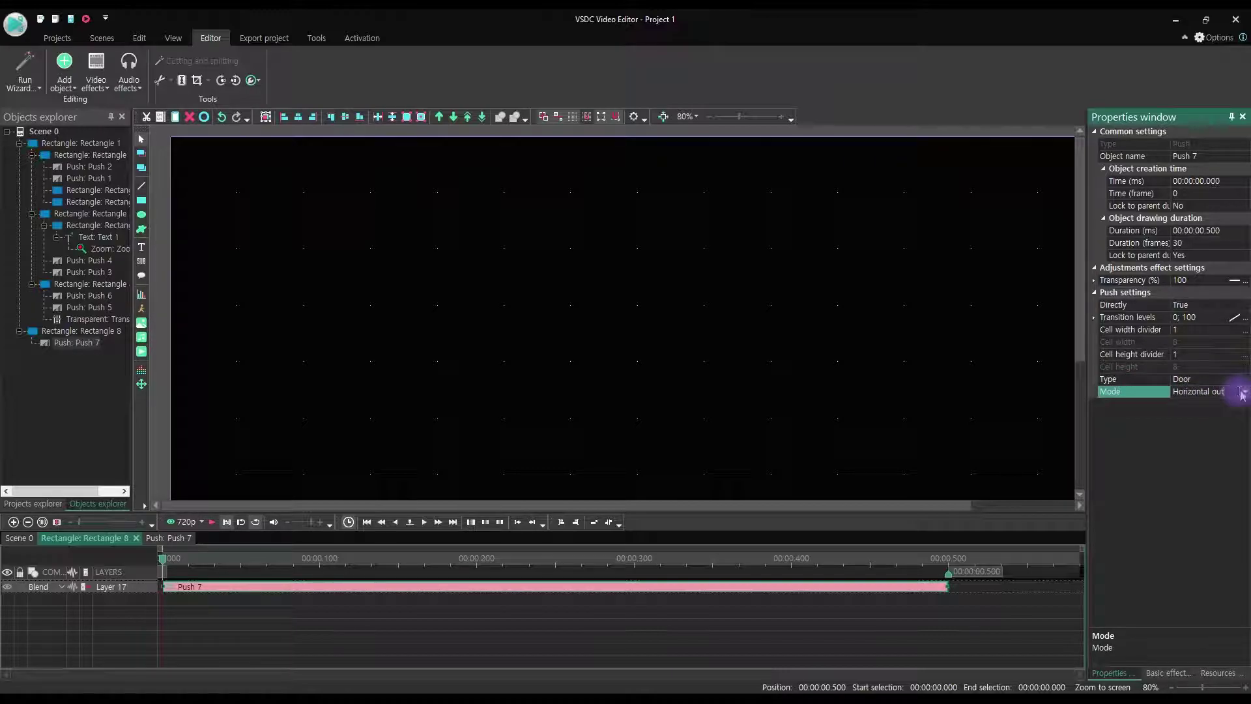
pyautogui.click(1243, 393)
pyautogui.click(1215, 416)
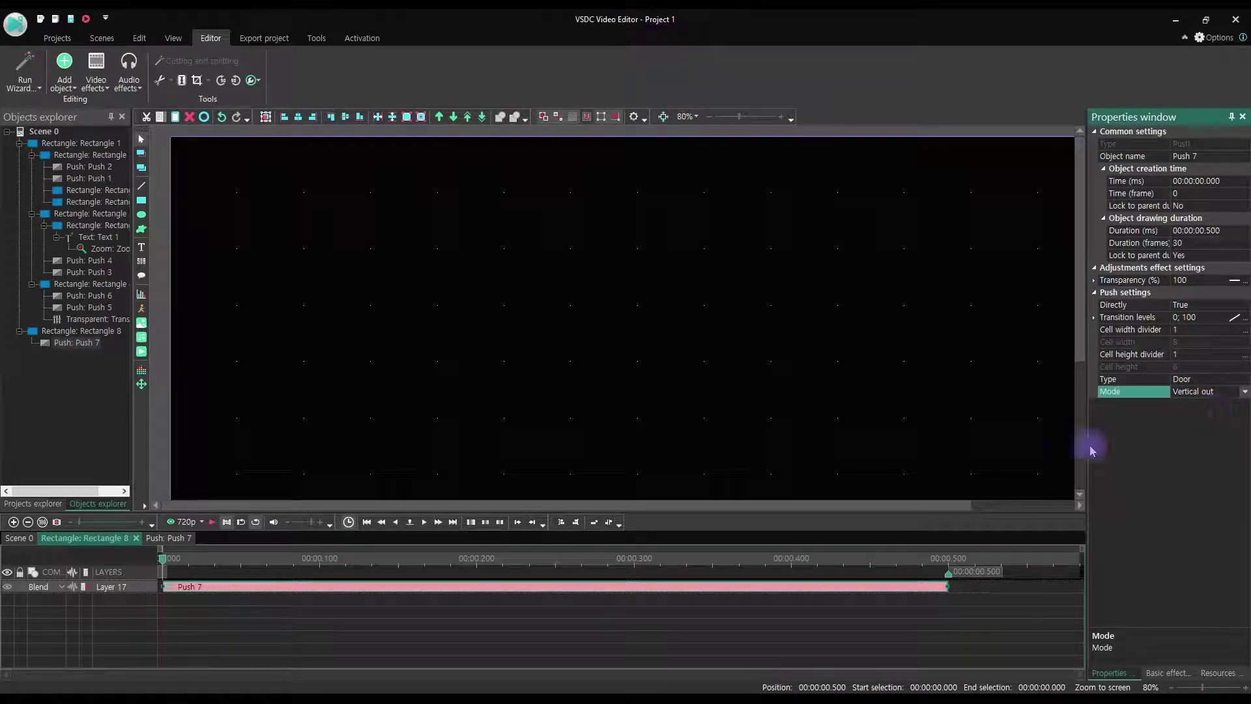
pyautogui.moveTo(280, 557); pyautogui.dragTo(346, 558)
pyautogui.click(296, 384)
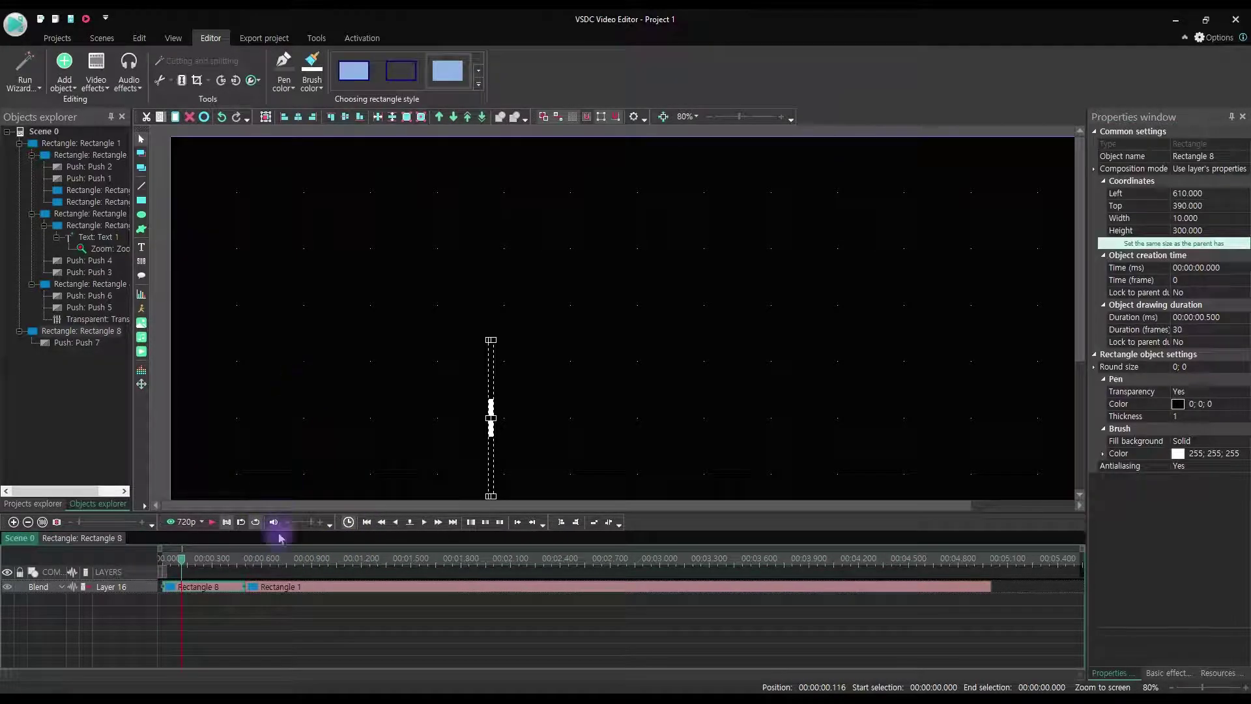
# Step: Center the bar horizontally in the scene and place a duplicate of it right after Rectangle 1, at 00:00:05.000
pyautogui.click(326, 119)
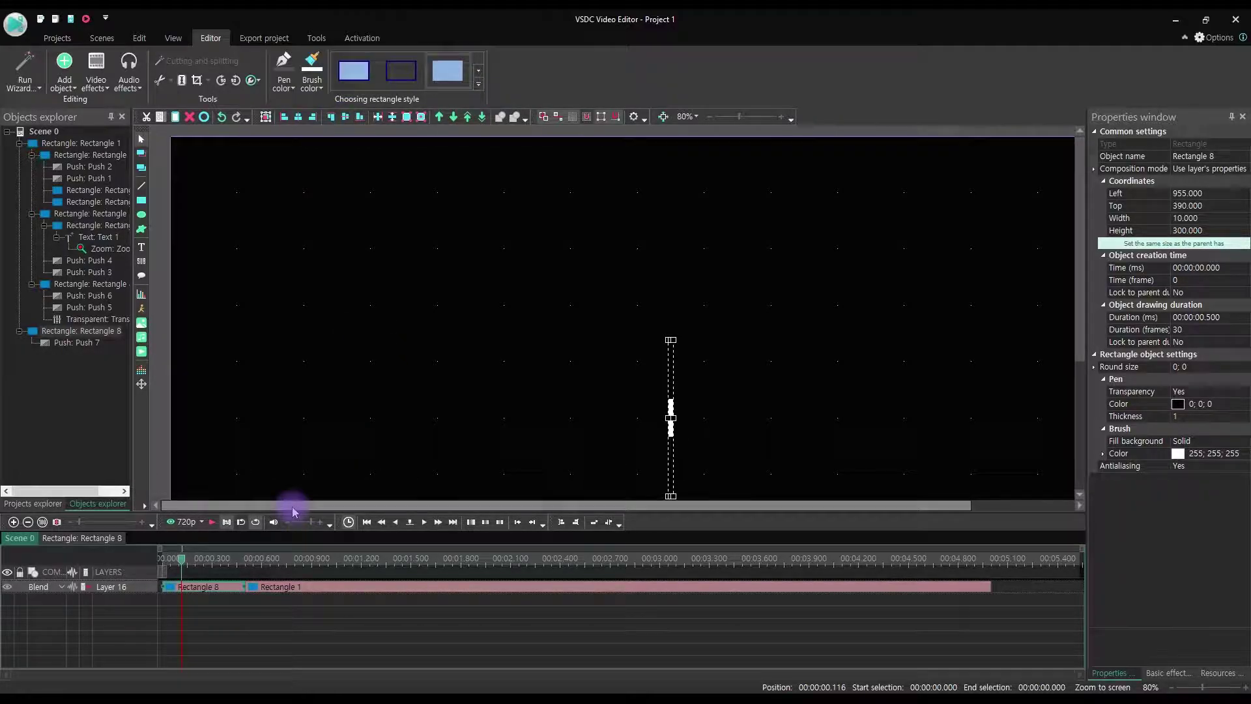
pyautogui.hotkey('ctrl', 'v')
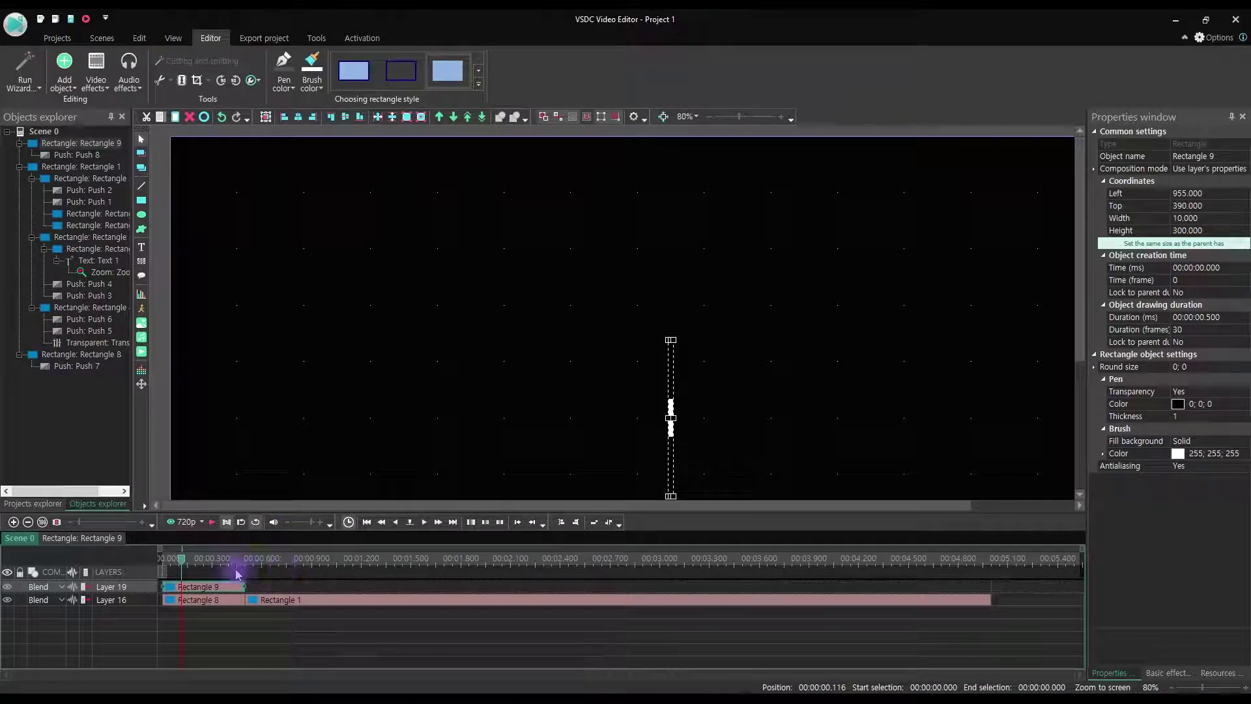
pyautogui.moveTo(225, 590); pyautogui.dragTo(1035, 598)
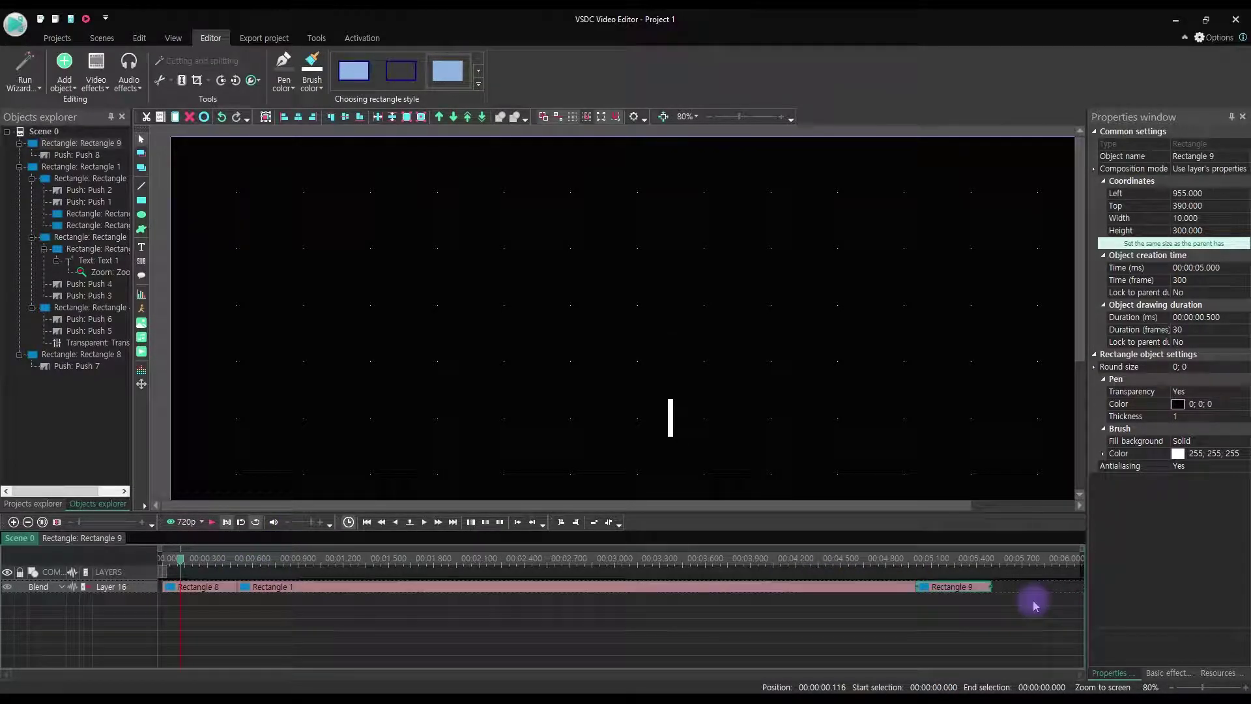
# Step: Set Directly to False on the duplicated bar's Push transition, check its motion, and return to Scene 0
pyautogui.doubleClick(967, 588)
pyautogui.click(514, 590)
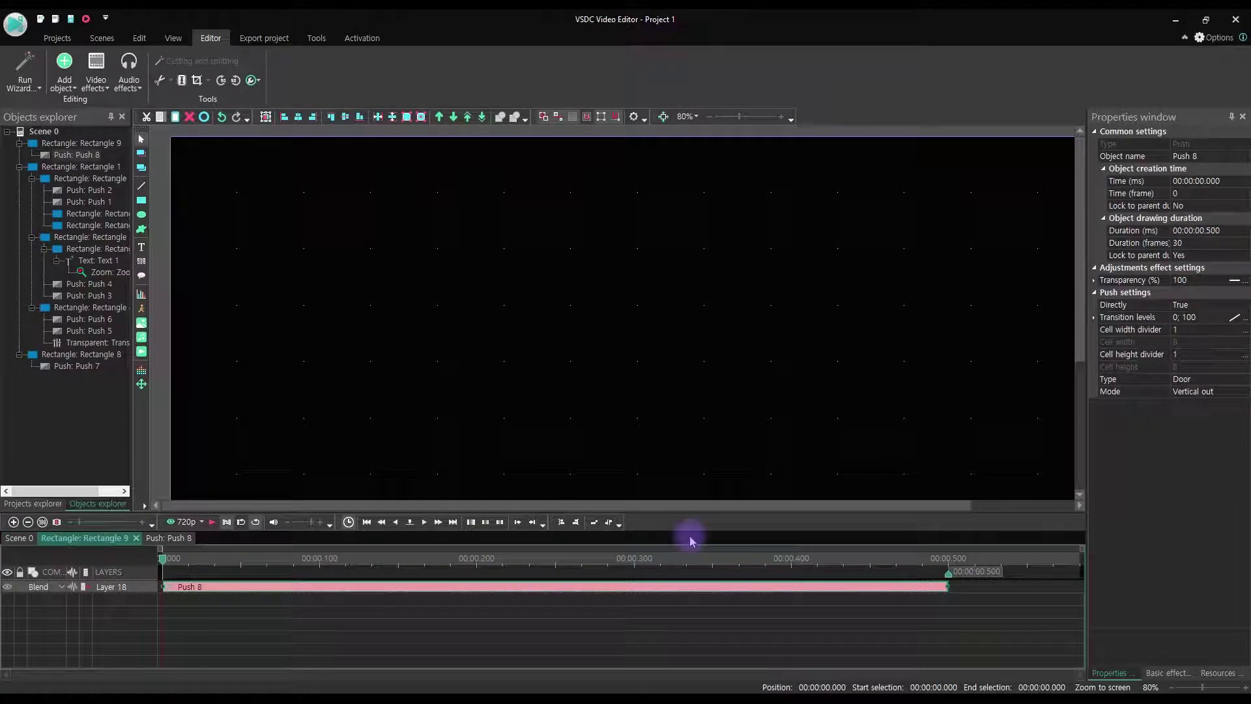
pyautogui.click(1244, 391)
pyautogui.click(1244, 390)
pyautogui.click(1235, 304)
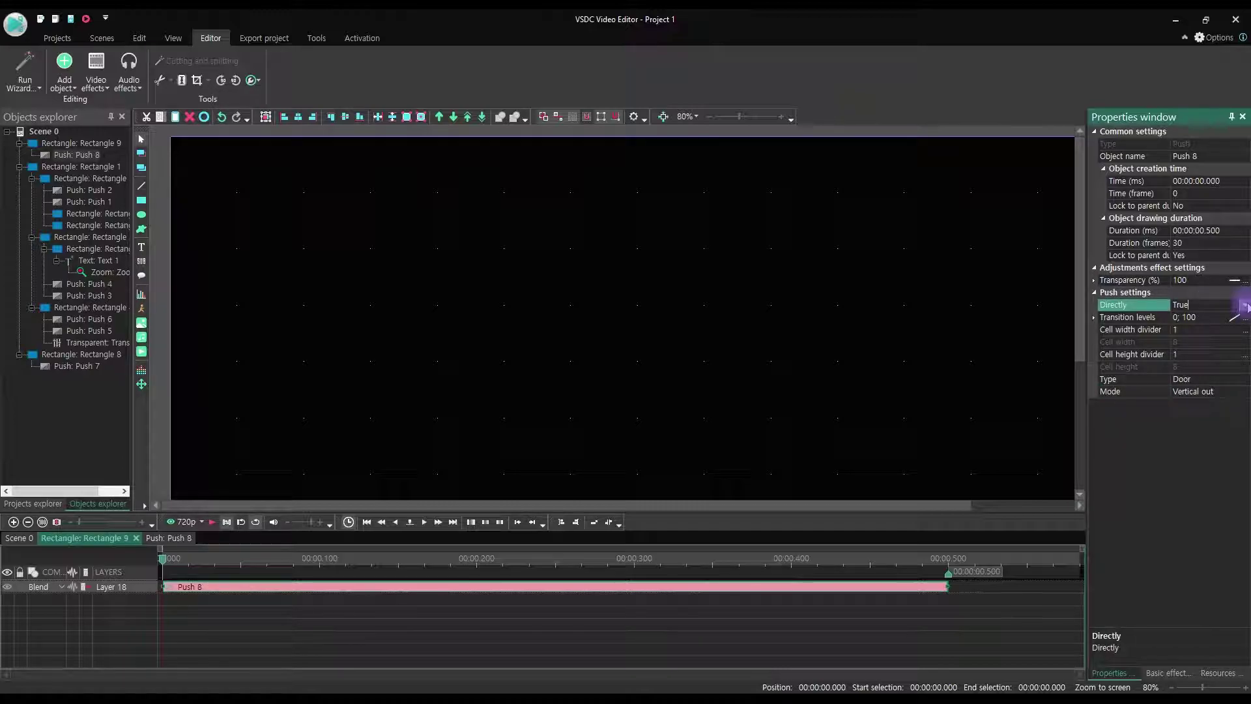
pyautogui.click(1245, 304)
pyautogui.click(1220, 329)
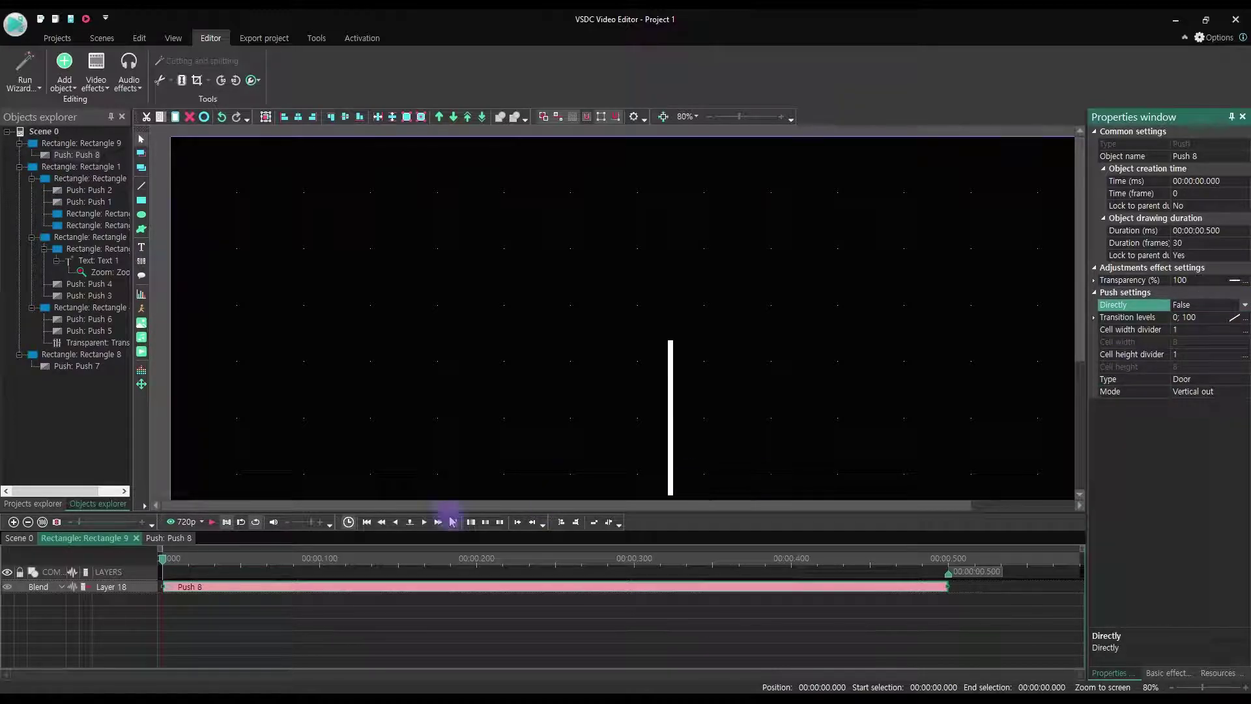
pyautogui.click(319, 559)
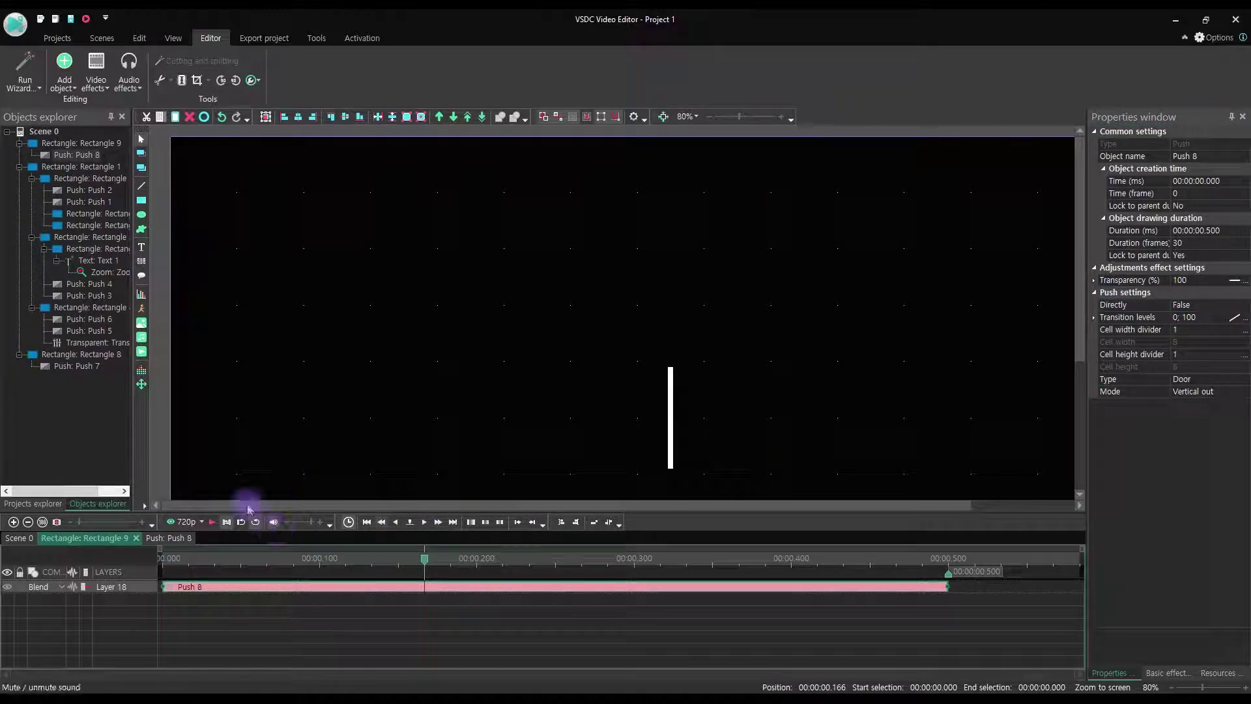
pyautogui.click(244, 445)
# Step: Play the full title animation from the beginning to check the opening and closing bars
pyautogui.click(199, 562)
pyautogui.click(211, 522)
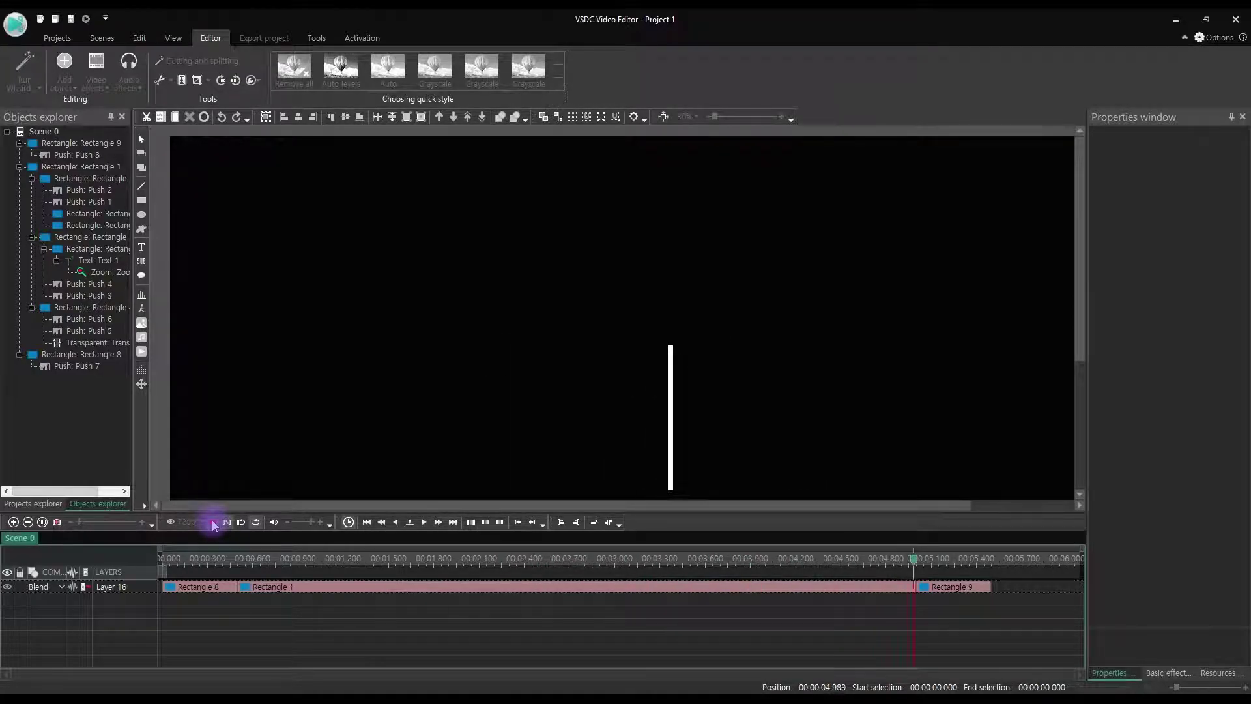
pyautogui.click(213, 522)
# Step: Duplicate the "I HAVE NOTHING" text twice inside Rectangle 5 and send the last copy to the lowest layer
pyautogui.doubleClick(530, 591)
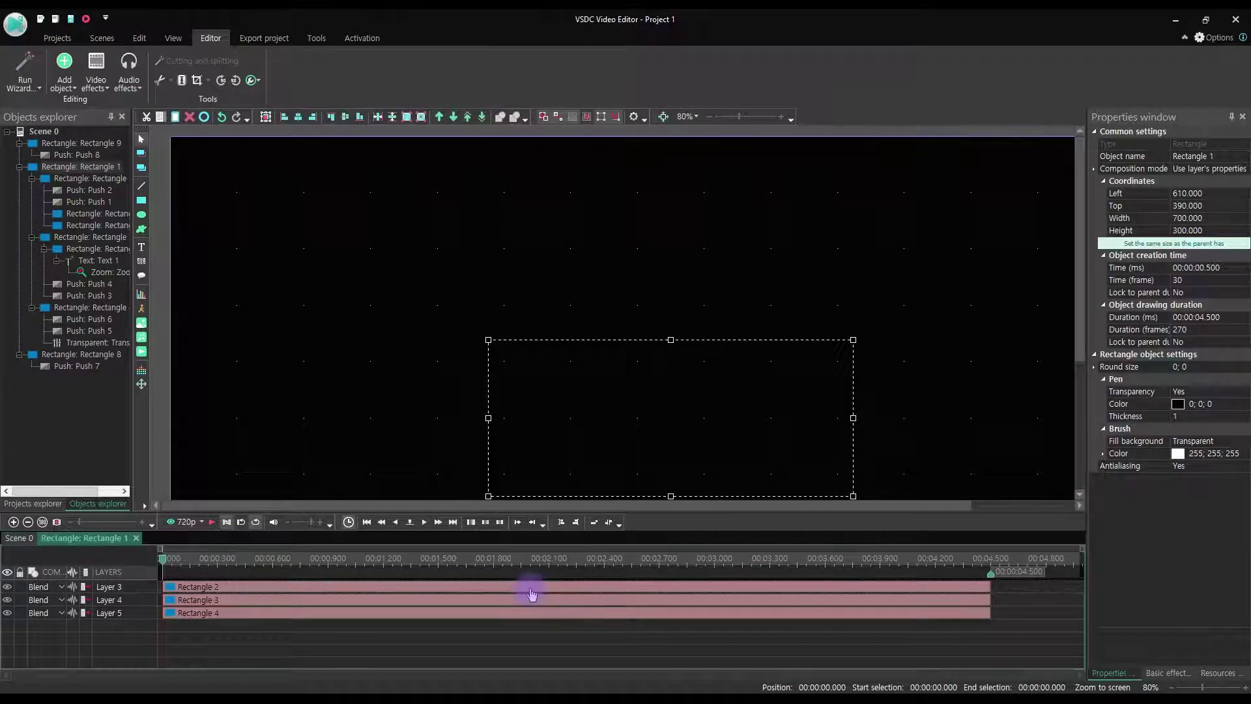
pyautogui.click(535, 603)
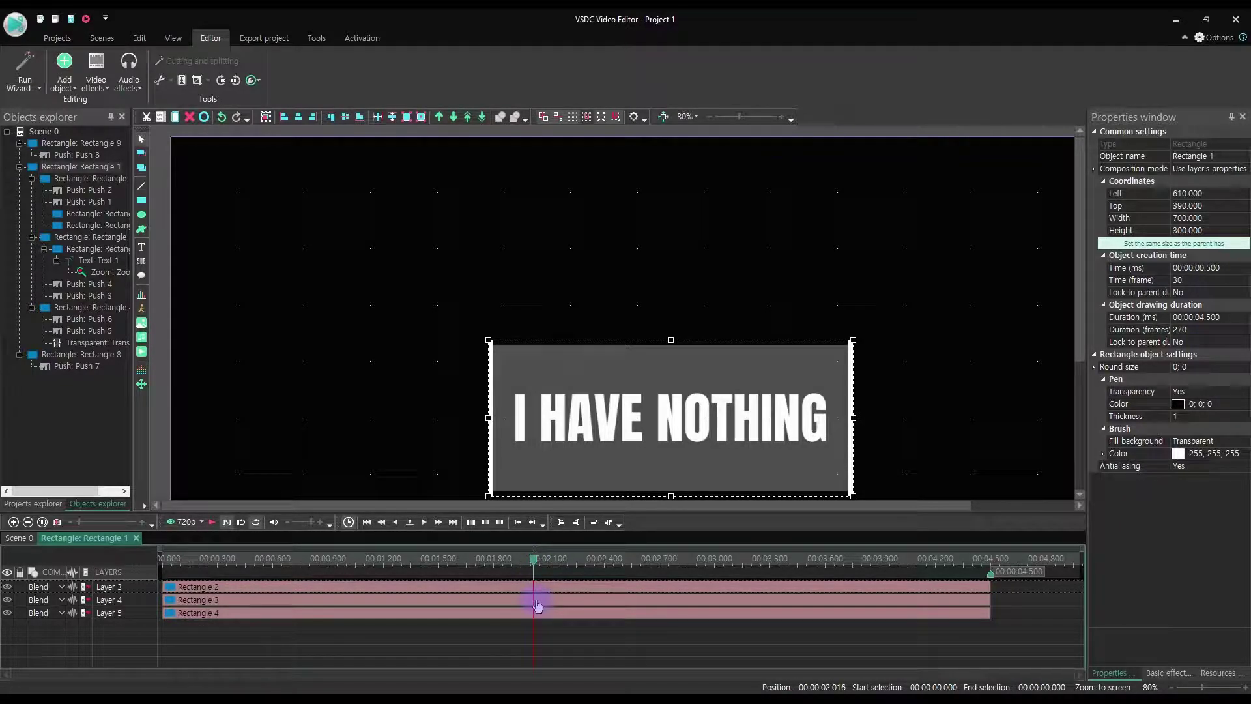
pyautogui.doubleClick(537, 603)
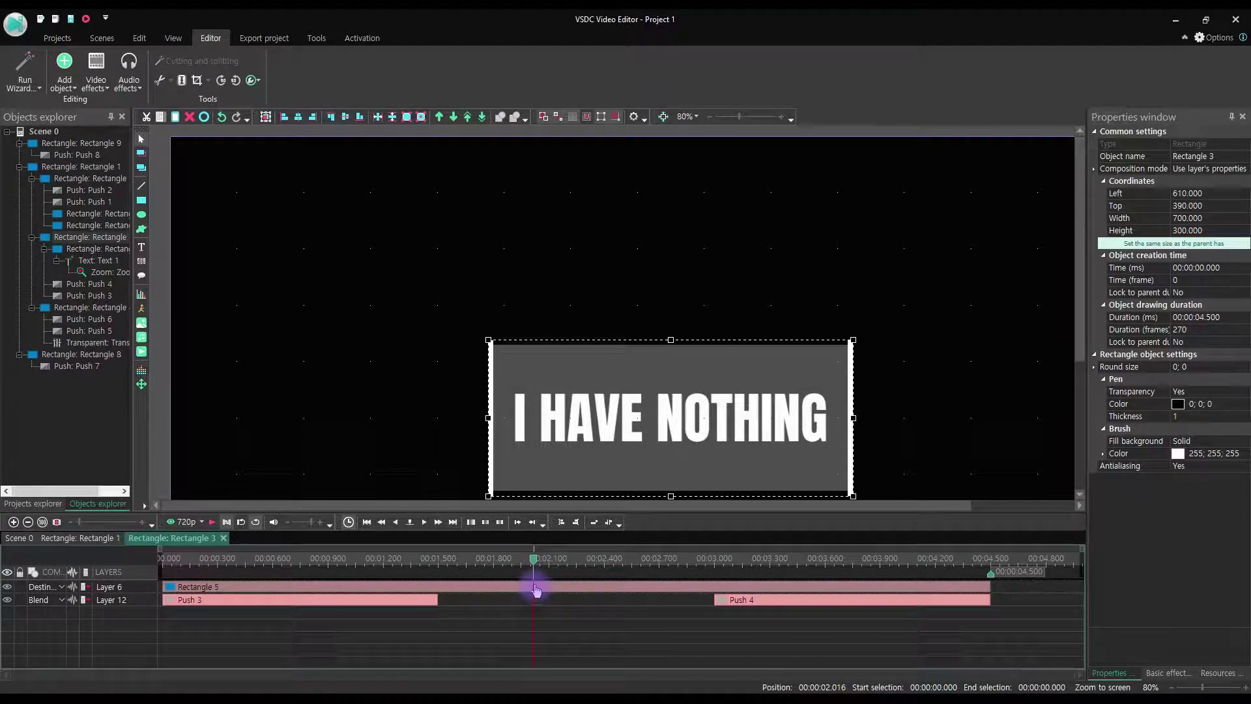
pyautogui.doubleClick(535, 588)
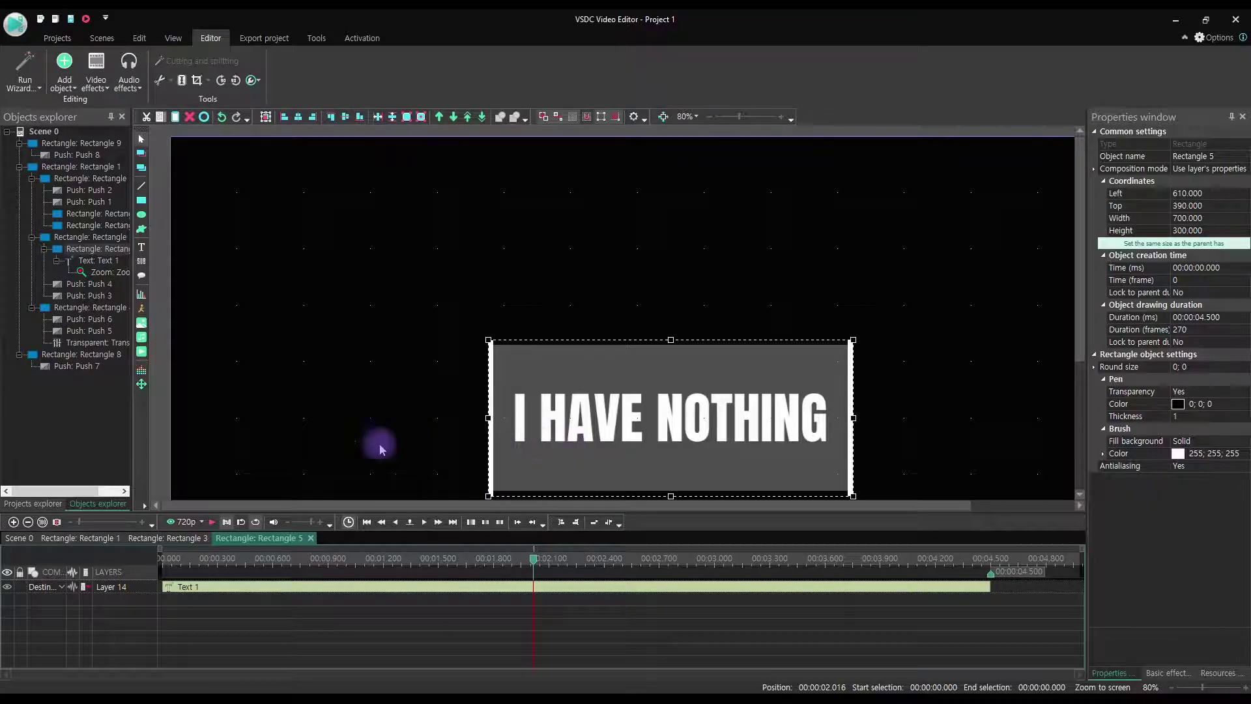
pyautogui.click(422, 405)
pyautogui.click(590, 423)
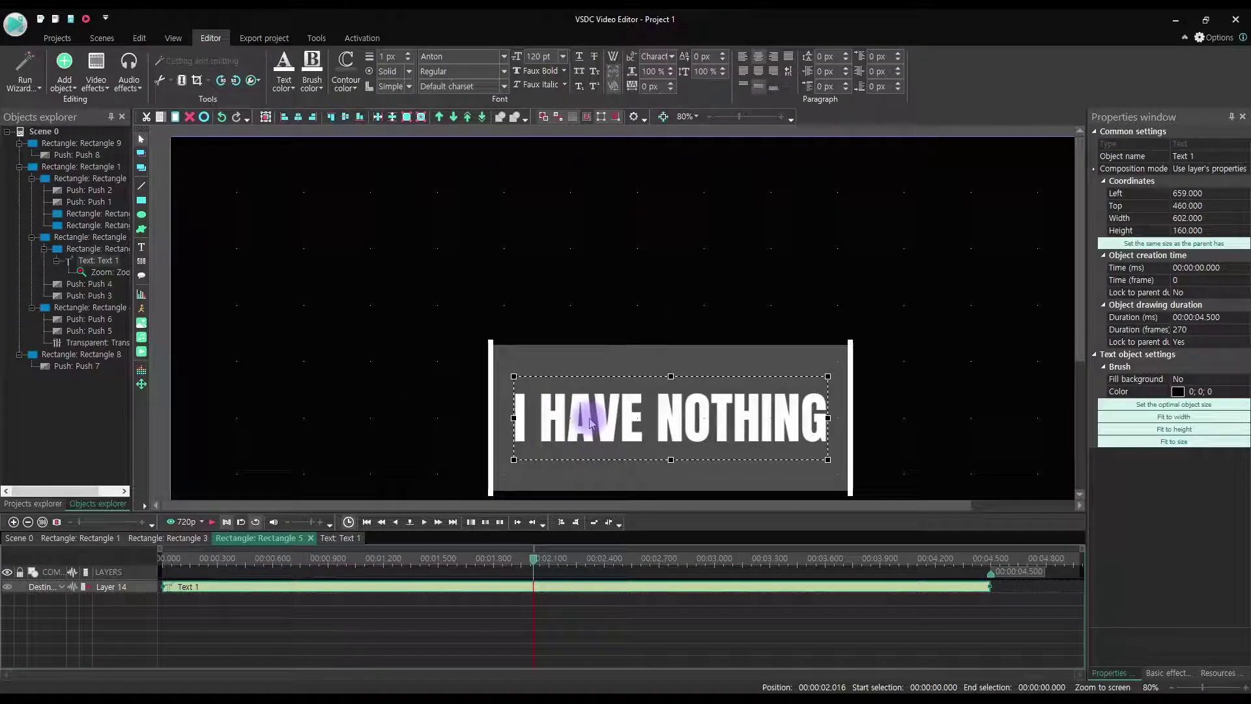
pyautogui.hotkey('ctrl', 'c')
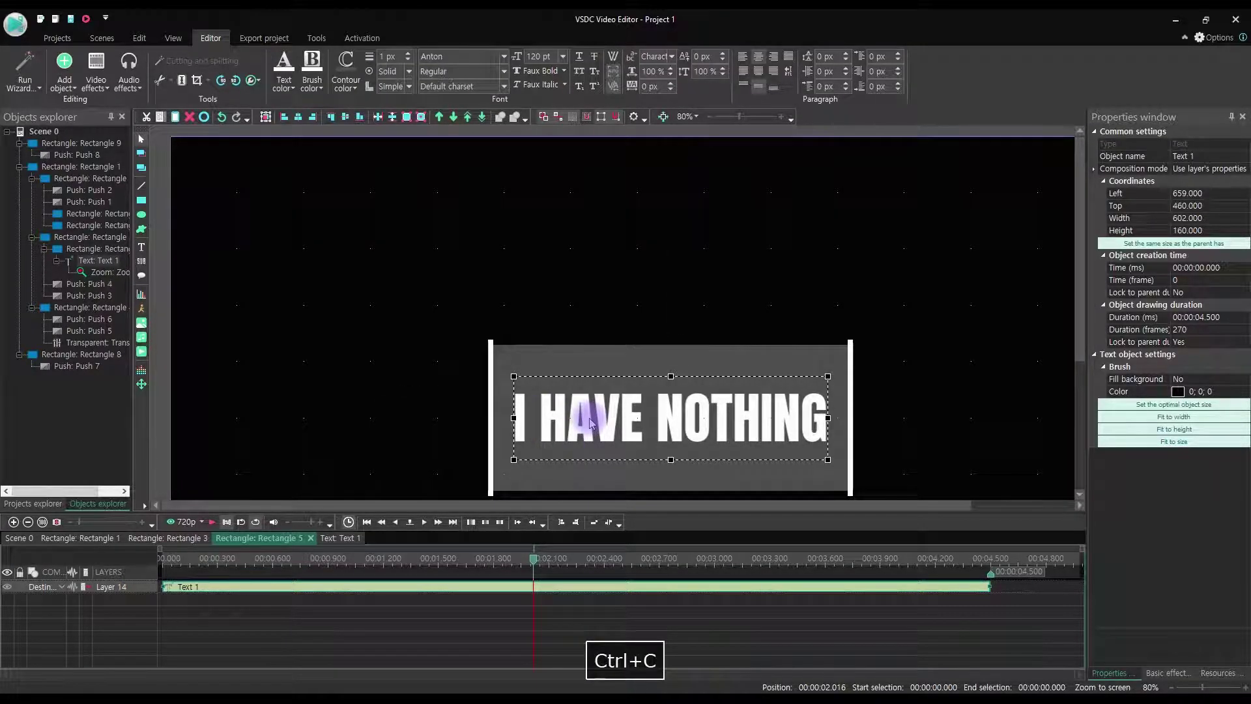
pyautogui.hotkey('ctrl', 'v')
pyautogui.hotkey('ctrl', 'v')
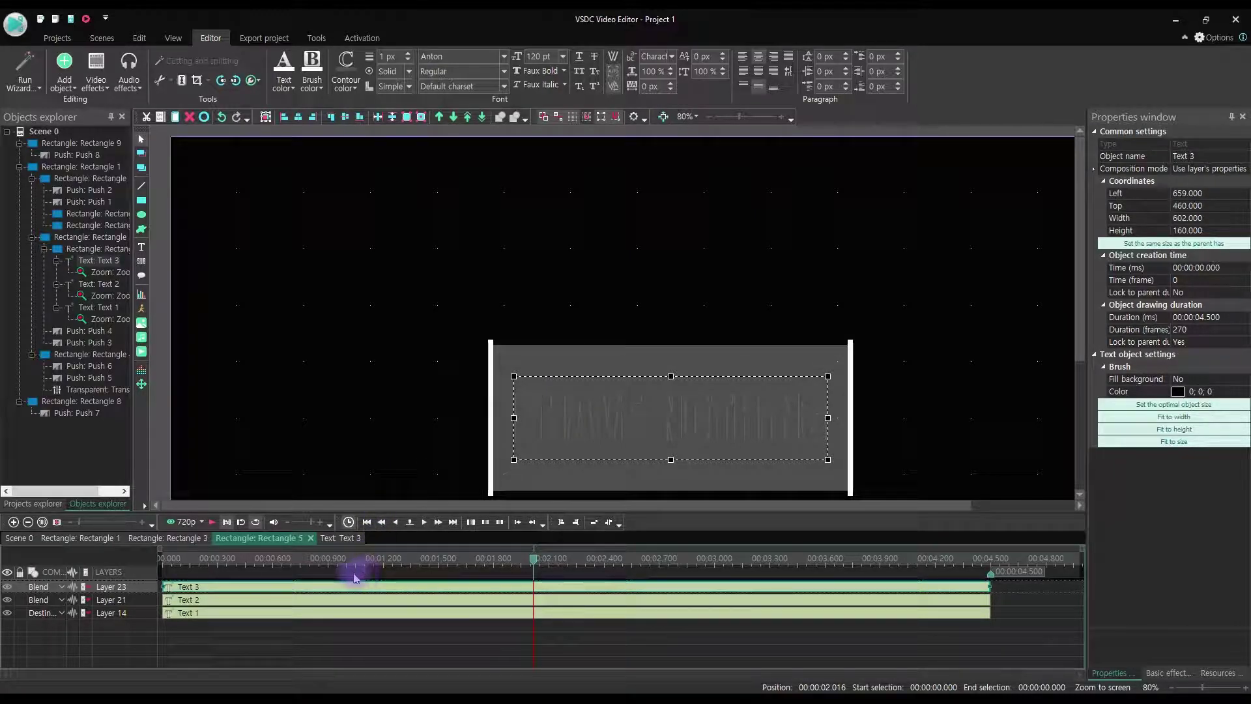
pyautogui.click(483, 118)
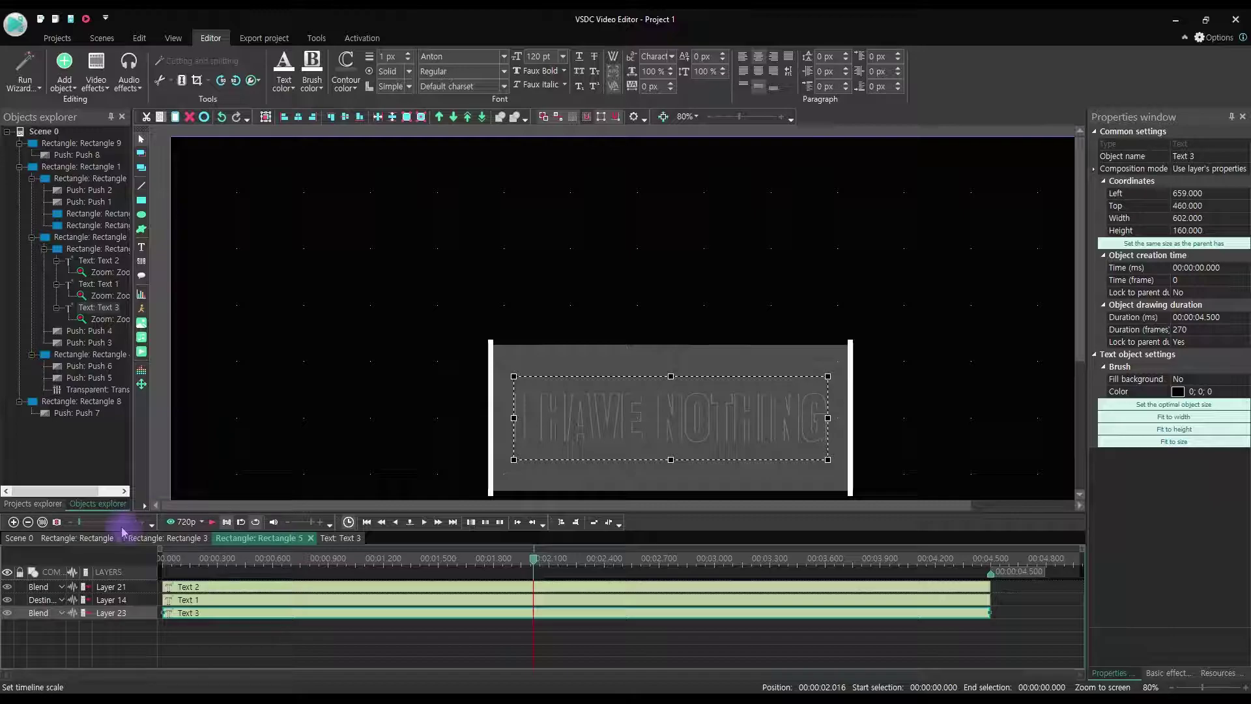
# Step: Set the composition mode of the Text 2 layer to Destination out
pyautogui.click(6, 587)
pyautogui.click(6, 588)
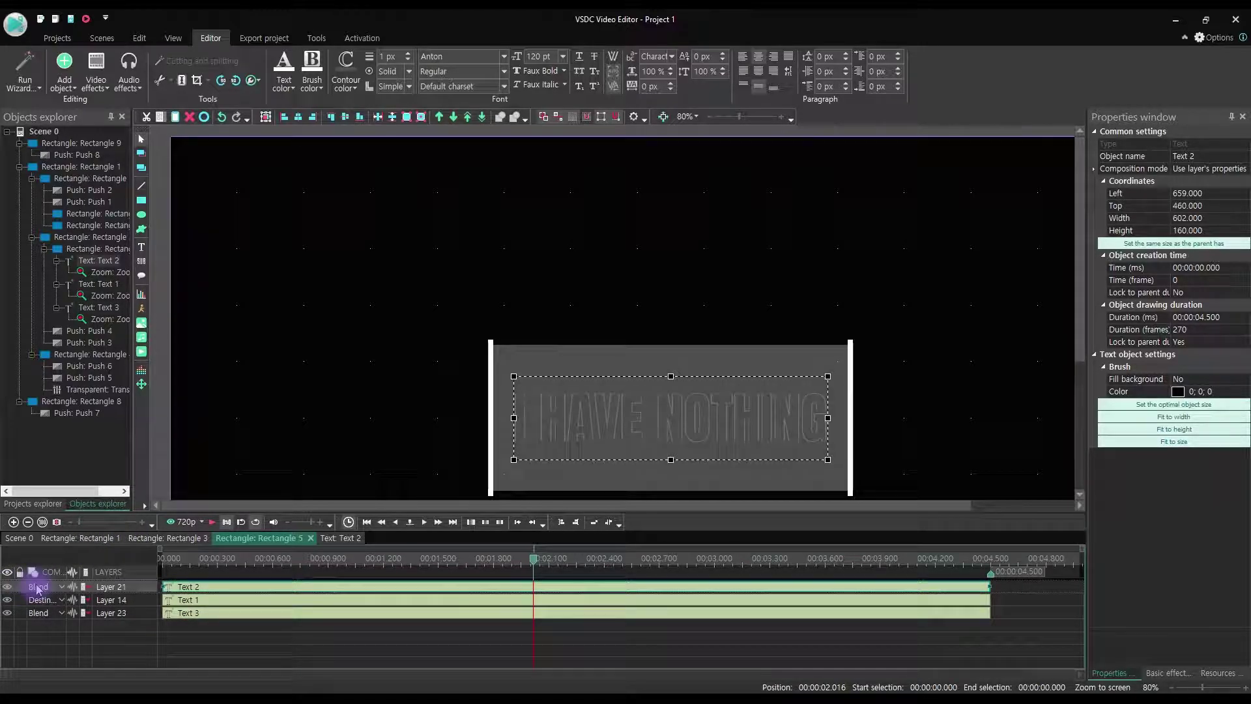
pyautogui.click(61, 586)
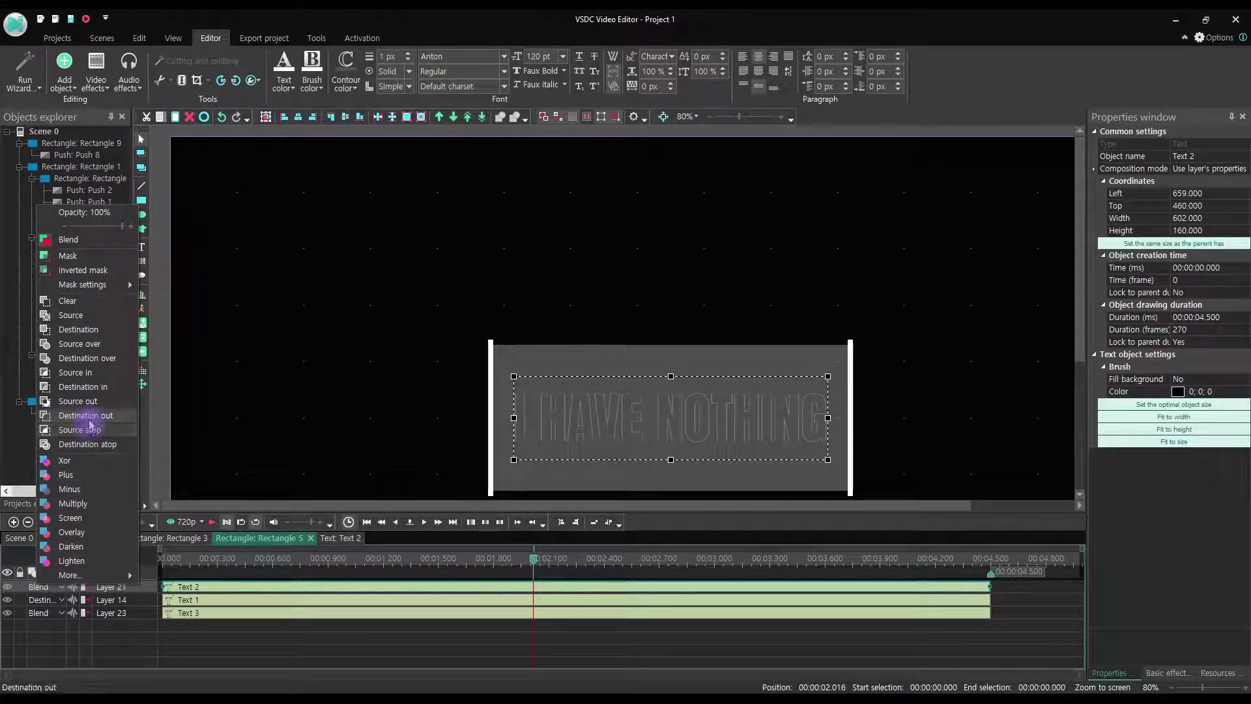
pyautogui.click(90, 418)
# Step: Hide the Text 1 layer and move Text 2 straight up to a top coordinate of 400
pyautogui.click(14, 600)
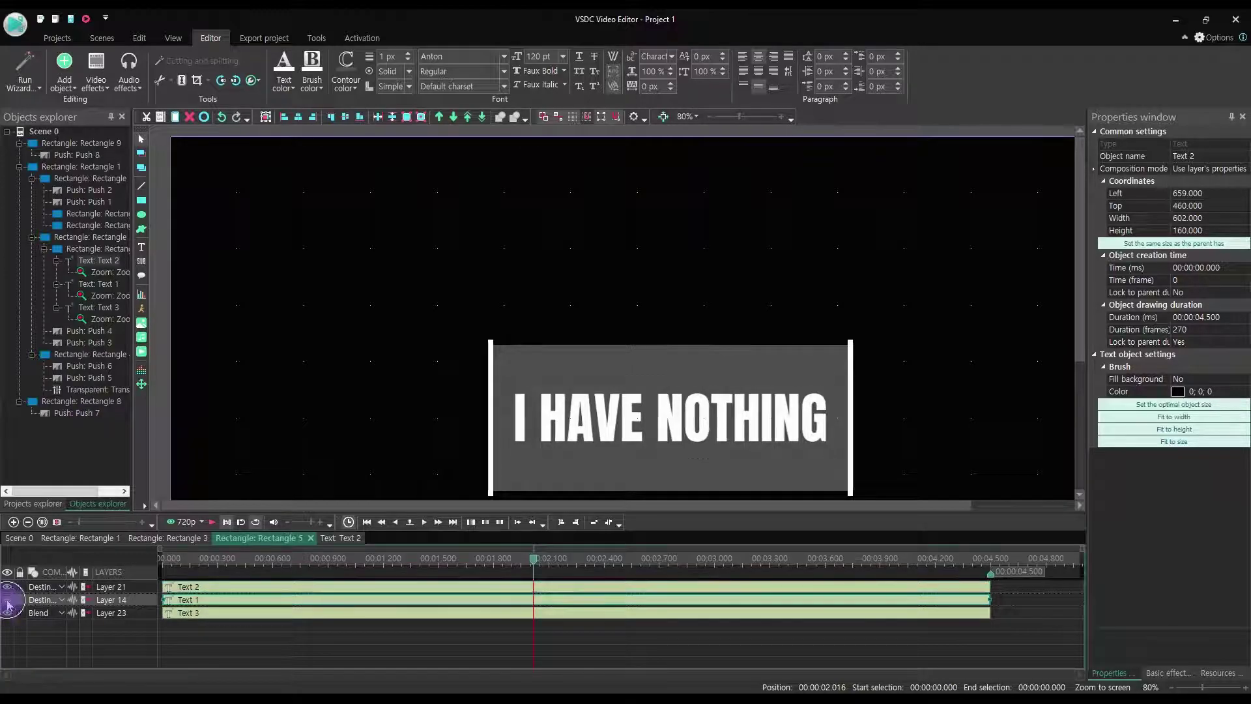
pyautogui.click(209, 587)
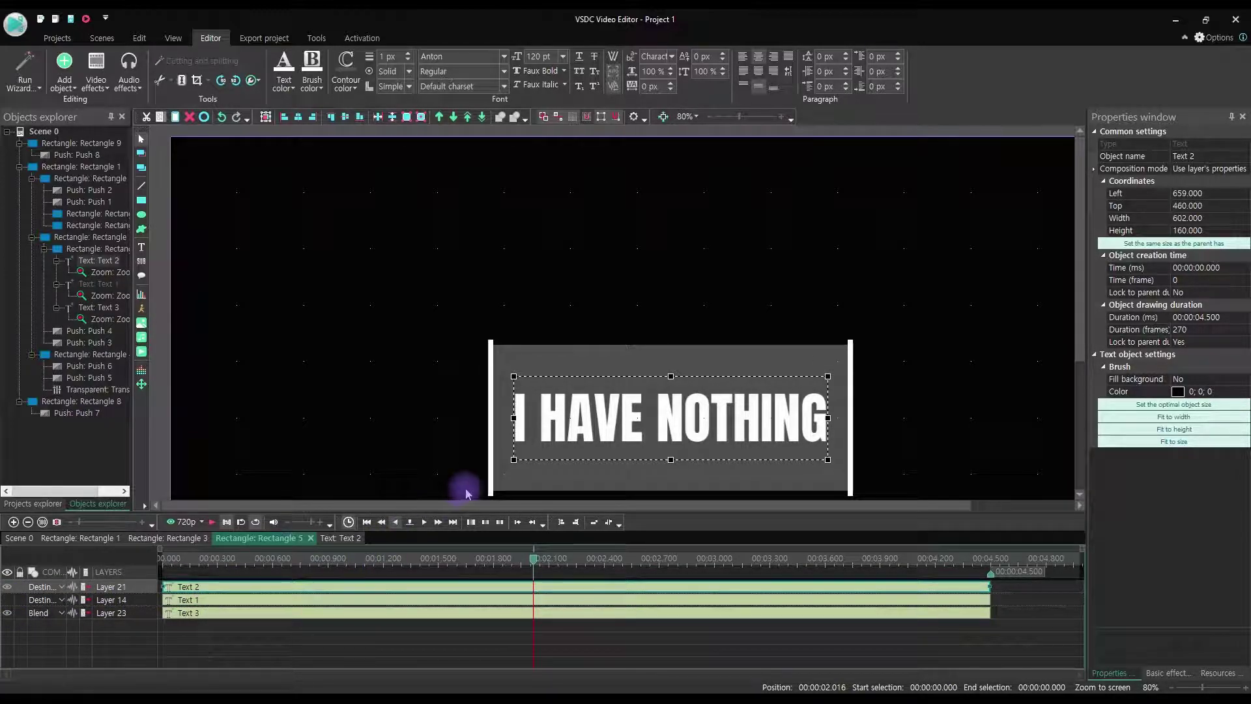
pyautogui.moveTo(637, 414); pyautogui.dragTo(637, 383)
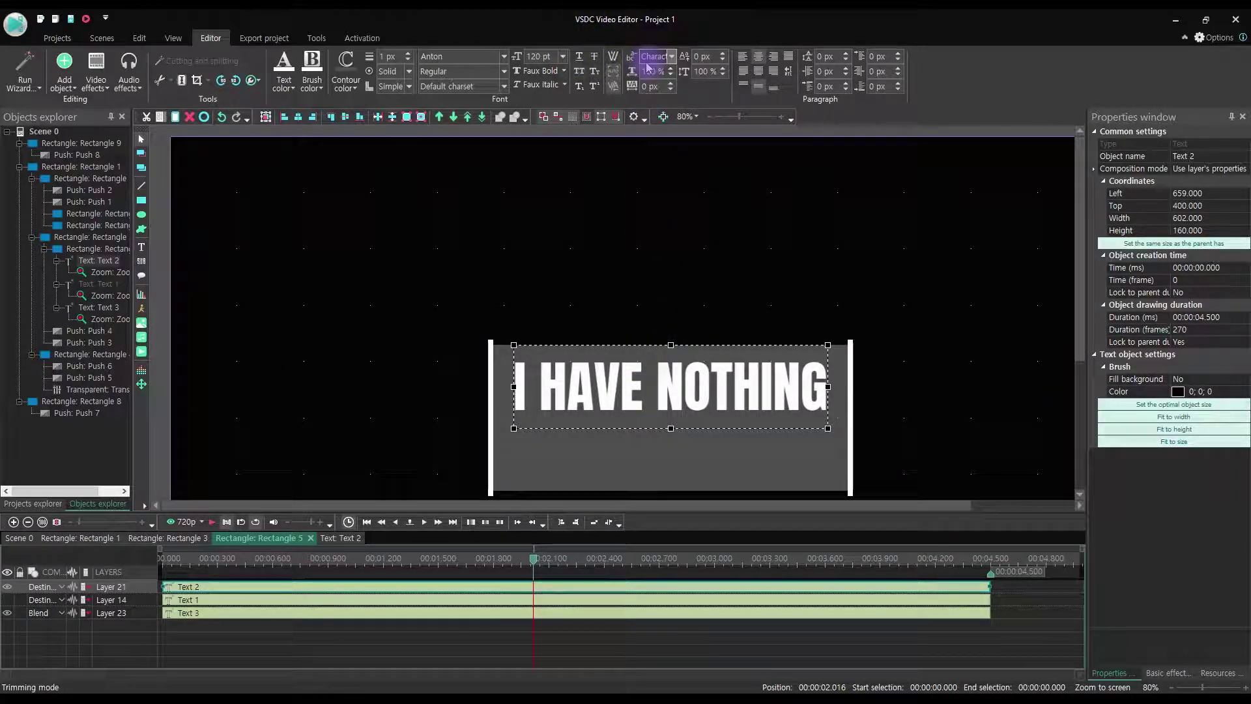
# Step: Replace the wording of Text 2 with "Whitney Houston"
pyautogui.doubleClick(756, 407)
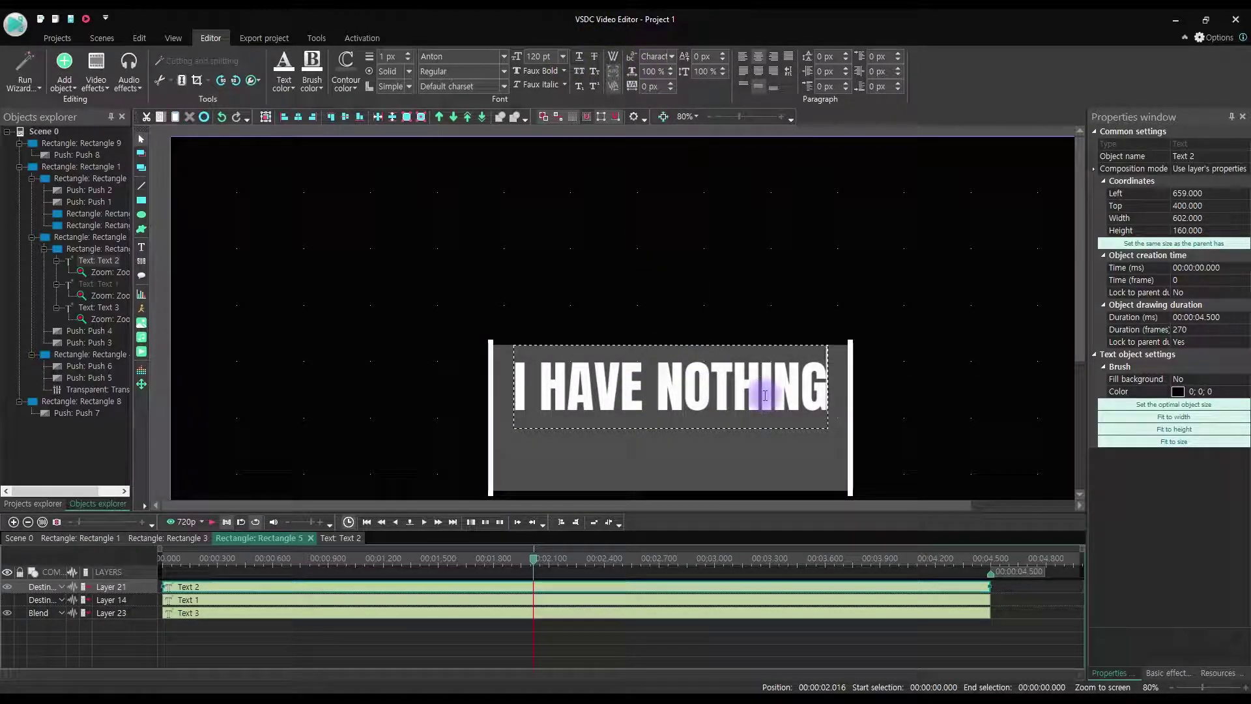
pyautogui.press('BackSpace')
pyautogui.press('BackSpace')
pyautogui.press('BackSpace')
pyautogui.press('BackSpace')
pyautogui.press('BackSpace')
pyautogui.press('BackSpace')
pyautogui.press('BackSpace')
pyautogui.press('BackSpace')
pyautogui.press('BackSpace')
pyautogui.press('BackSpace')
pyautogui.press('BackSpace')
pyautogui.press('BackSpace')
pyautogui.press('BackSpace')
pyautogui.press('BackSpace')
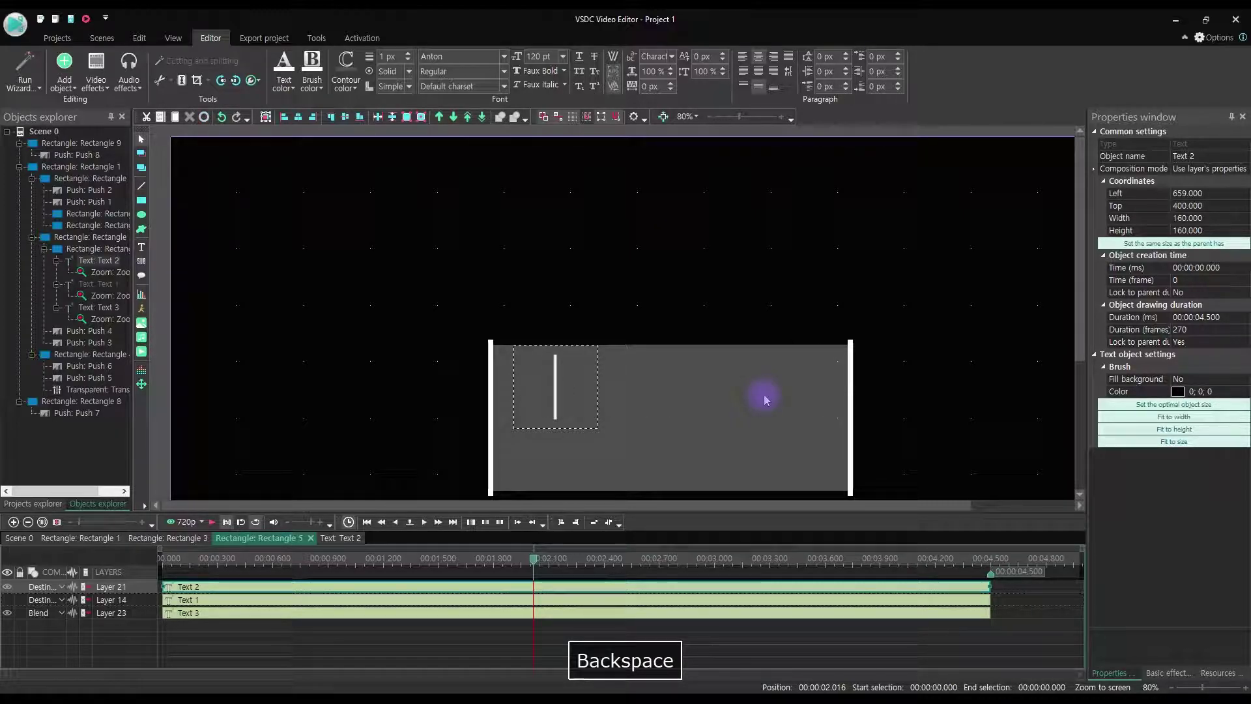
pyautogui.write('Whit')
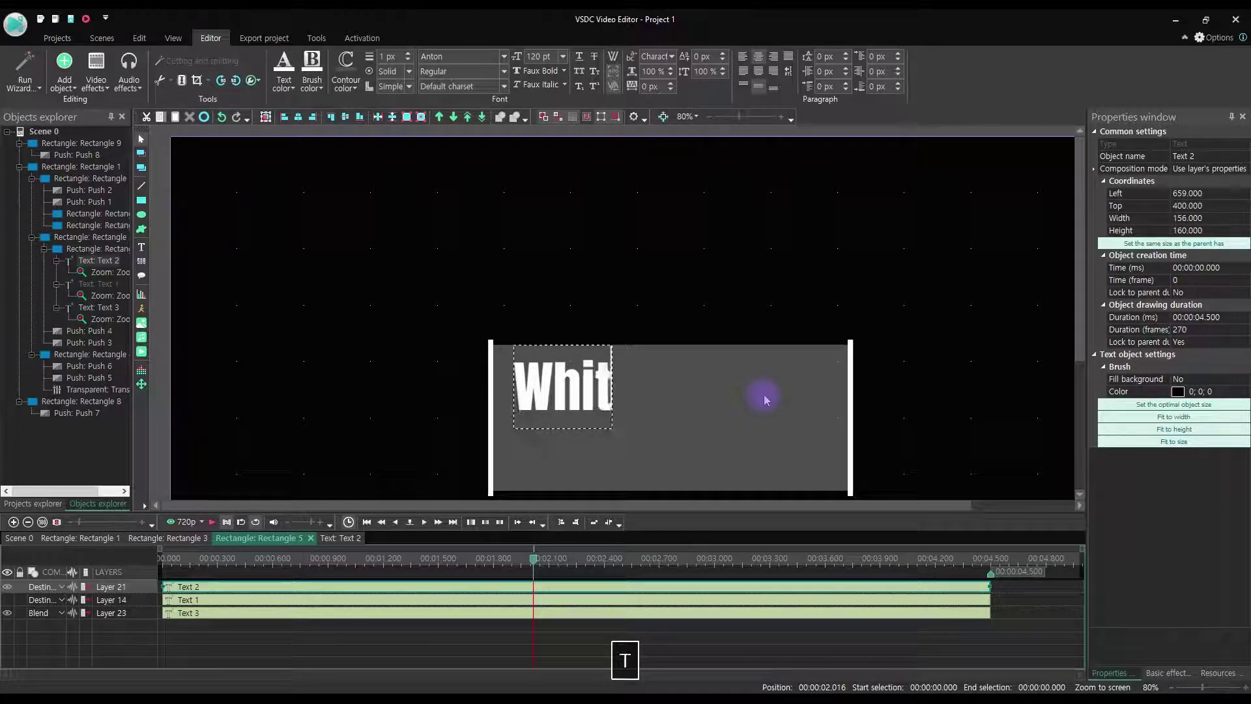
pyautogui.write('ney ')
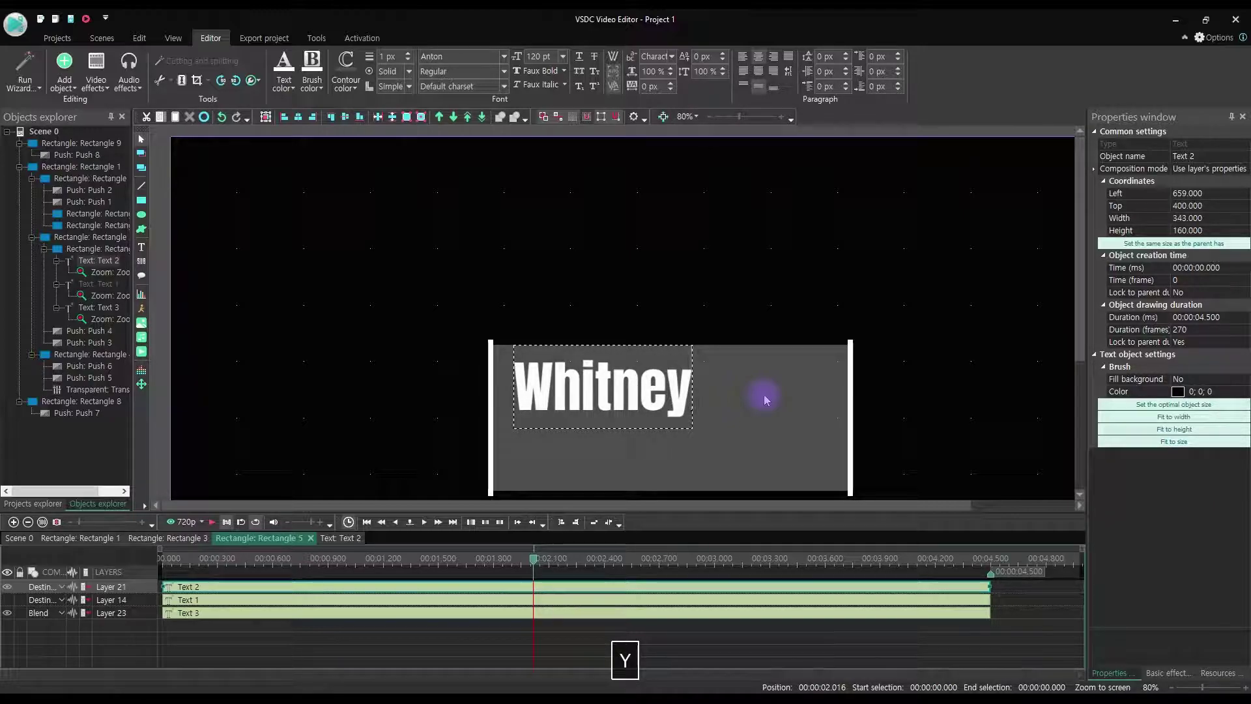
pyautogui.write('Hou')
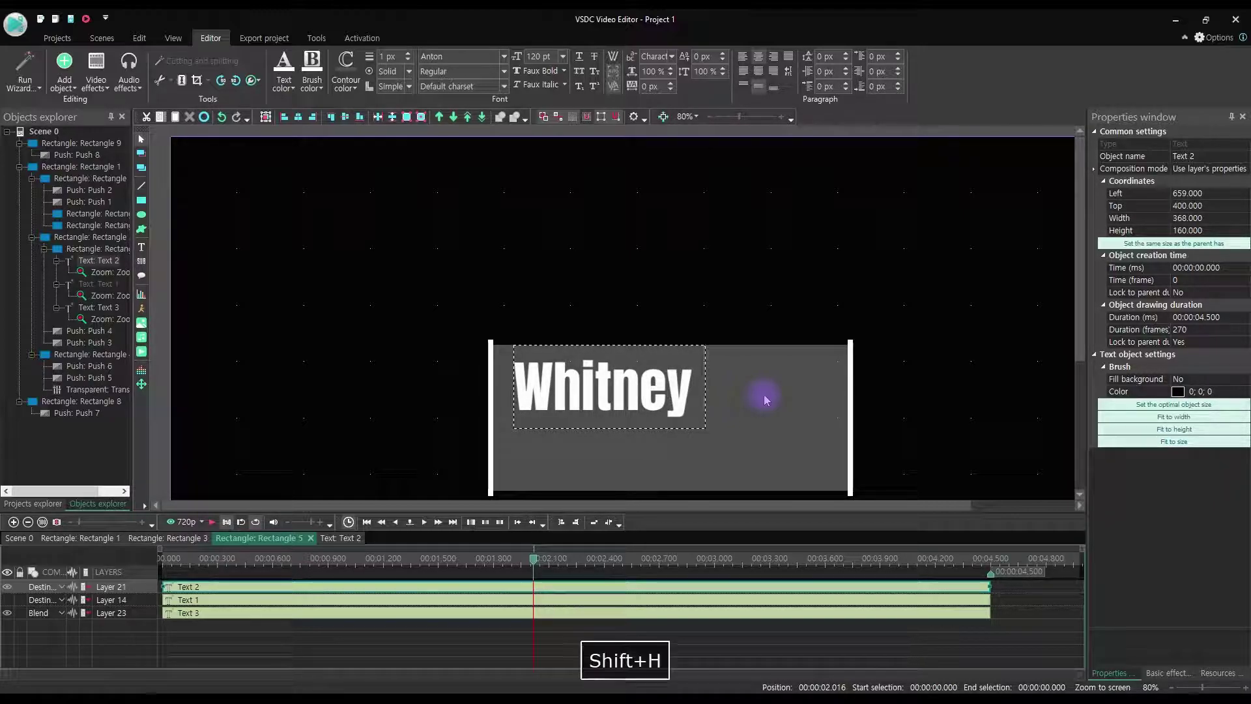
pyautogui.write('sto')
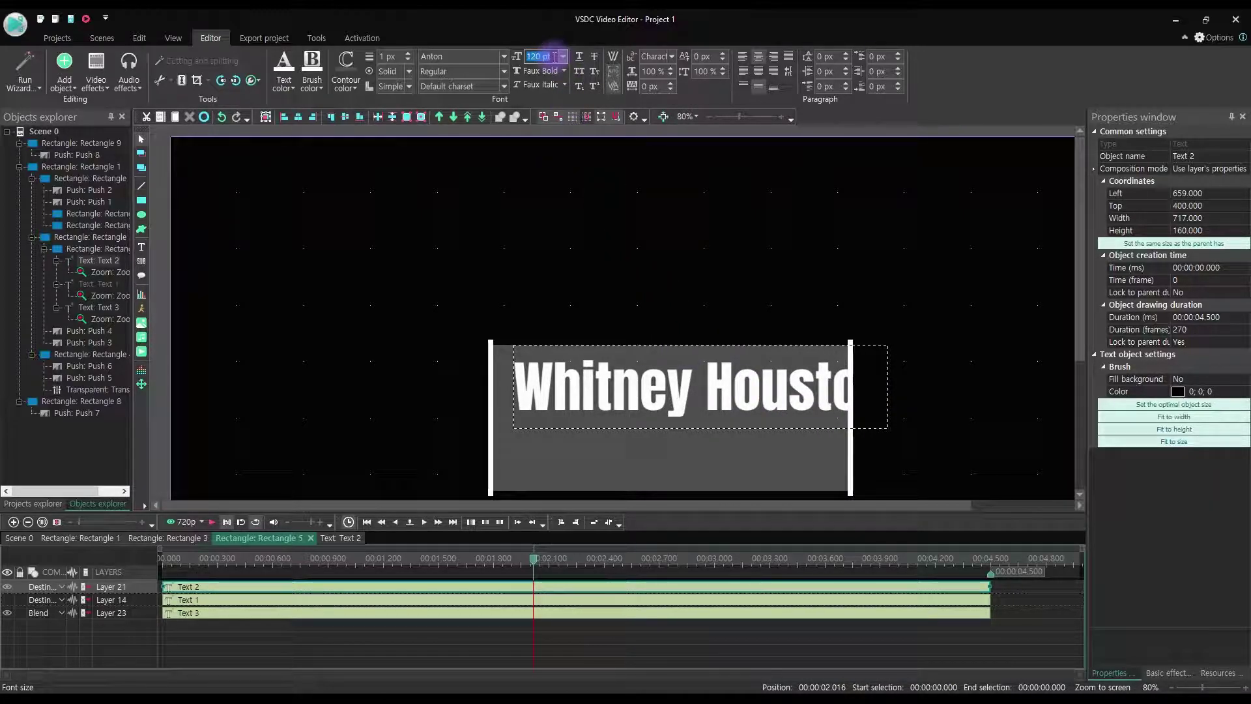
# Step: Try to give Text 2 a 60 pt size and the Oregano font while its text is still being edited
pyautogui.write('60')
pyautogui.press('Return')
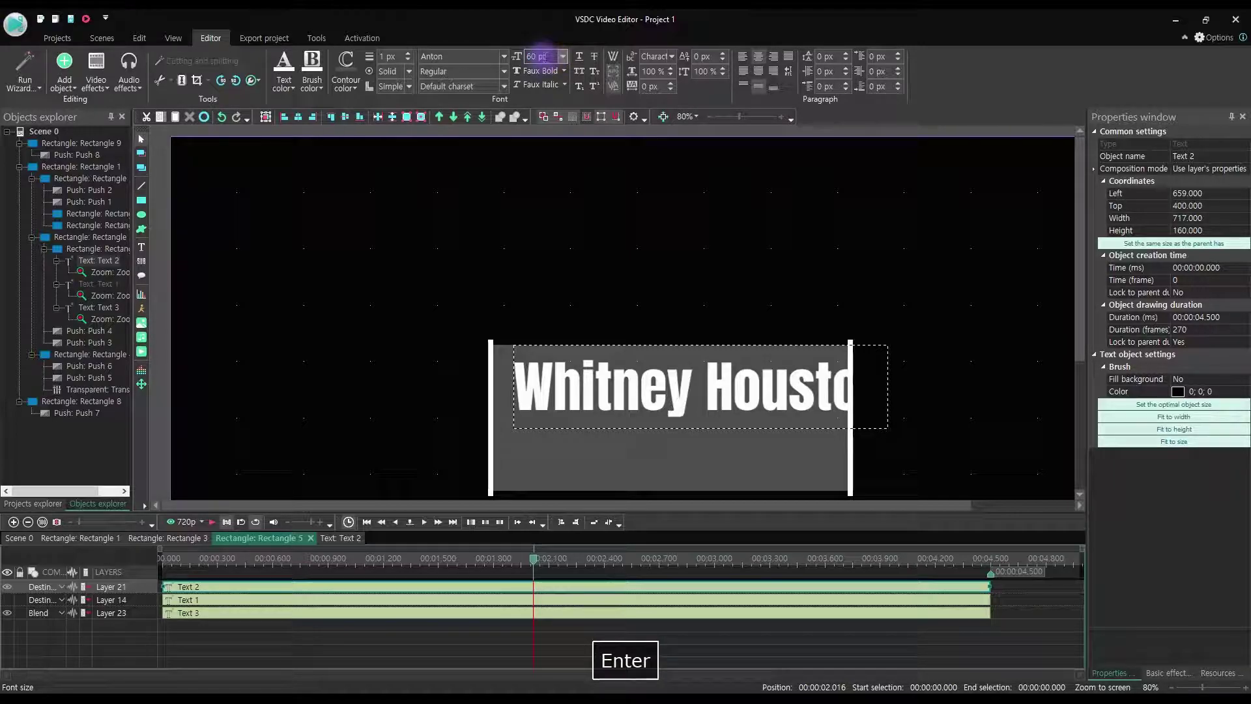
pyautogui.click(504, 57)
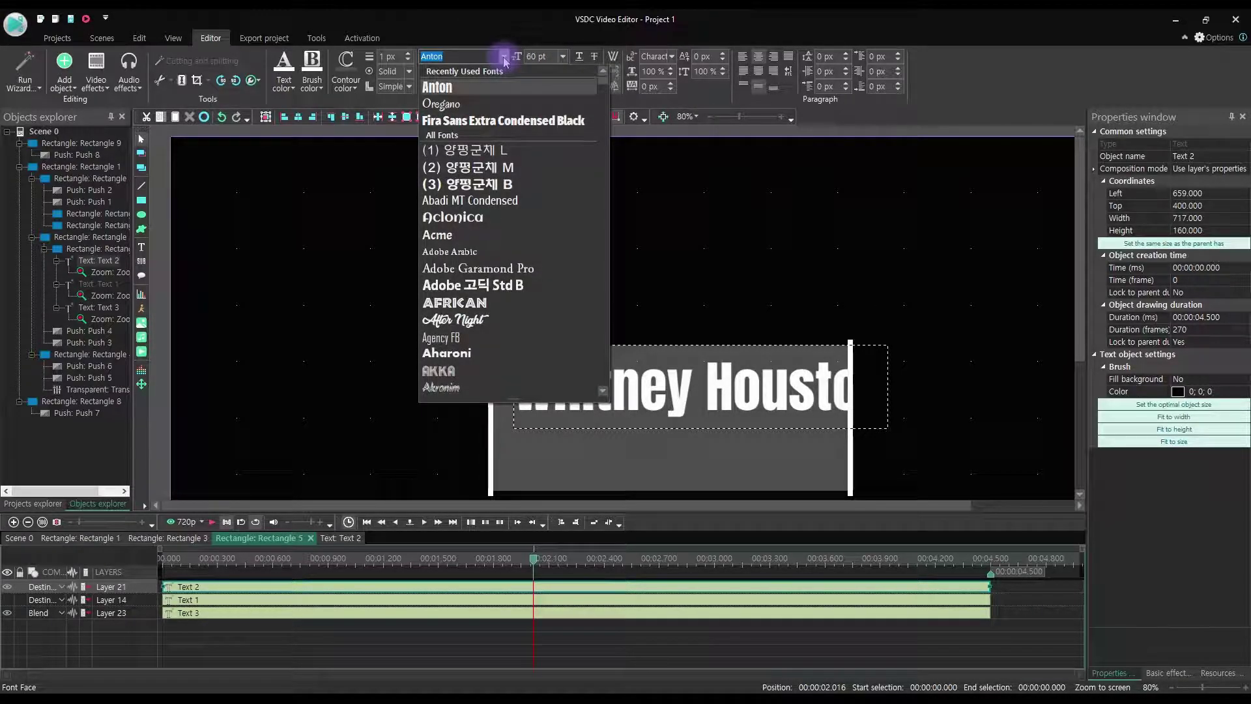
pyautogui.click(441, 103)
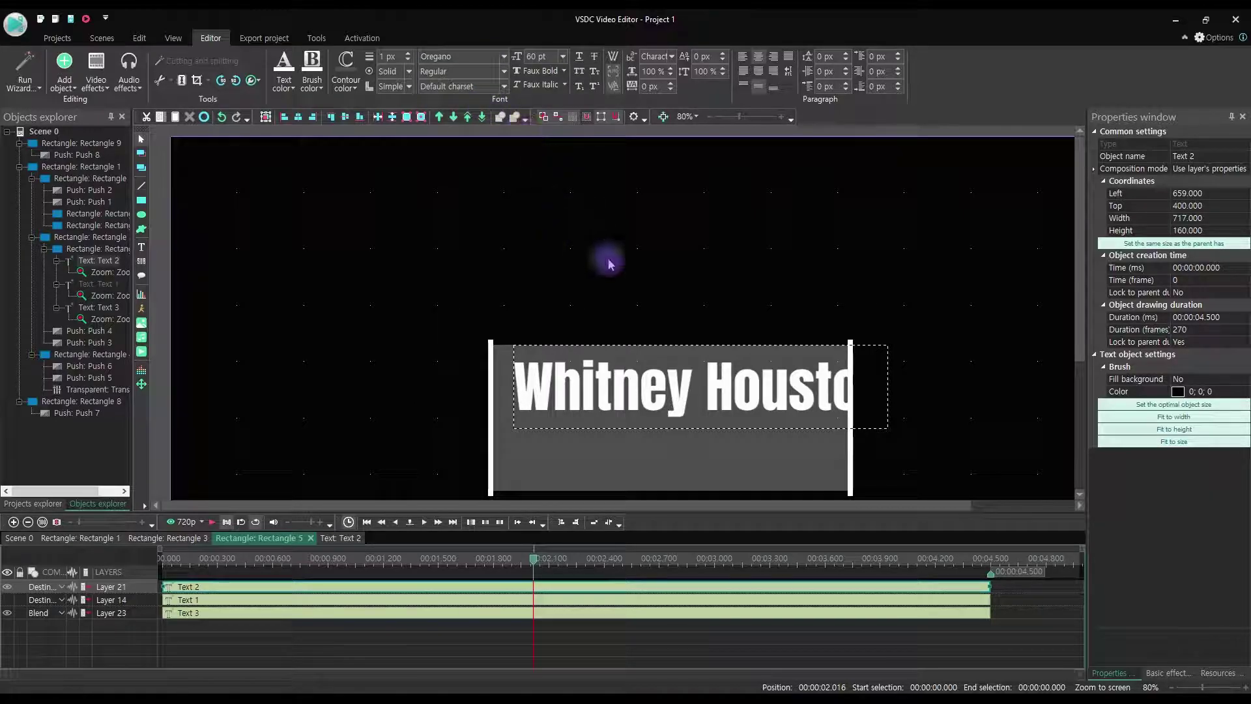
# Step: Leave text editing, set "Whitney Houston" to 60 pt Oregano, and center it horizontally along the gray rectangle's upper edge
pyautogui.click(608, 252)
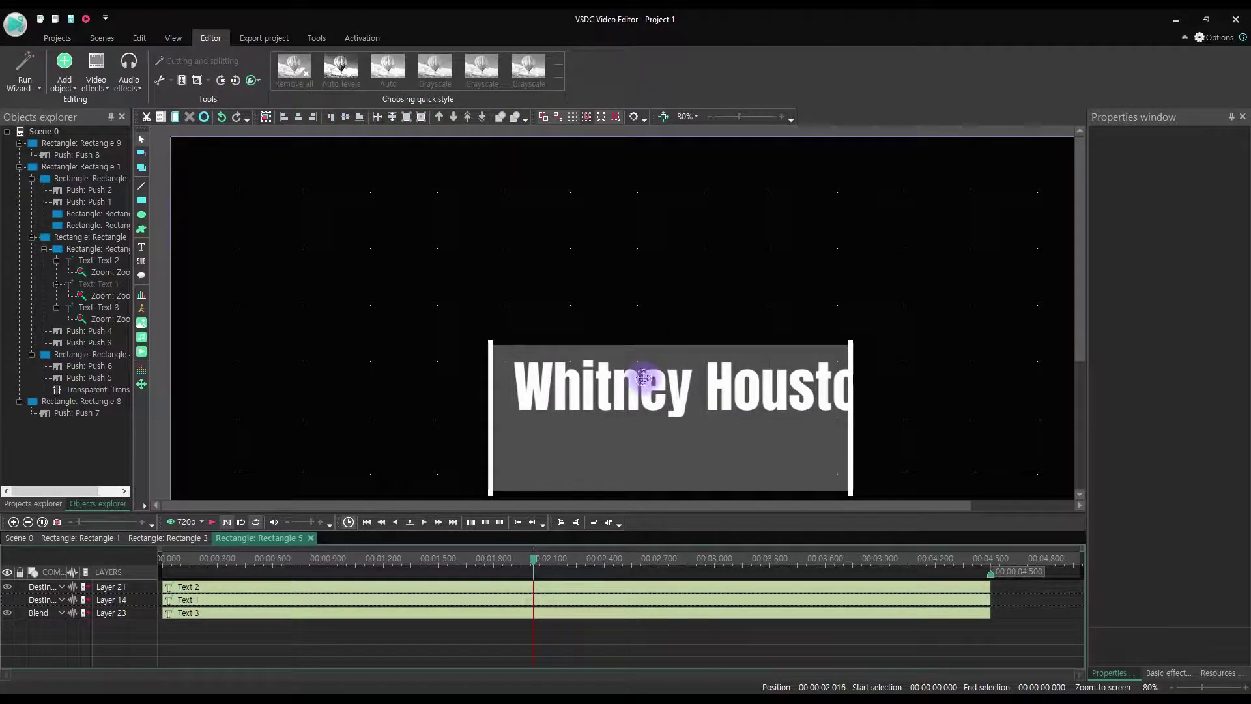
pyautogui.click(642, 382)
pyautogui.click(538, 57)
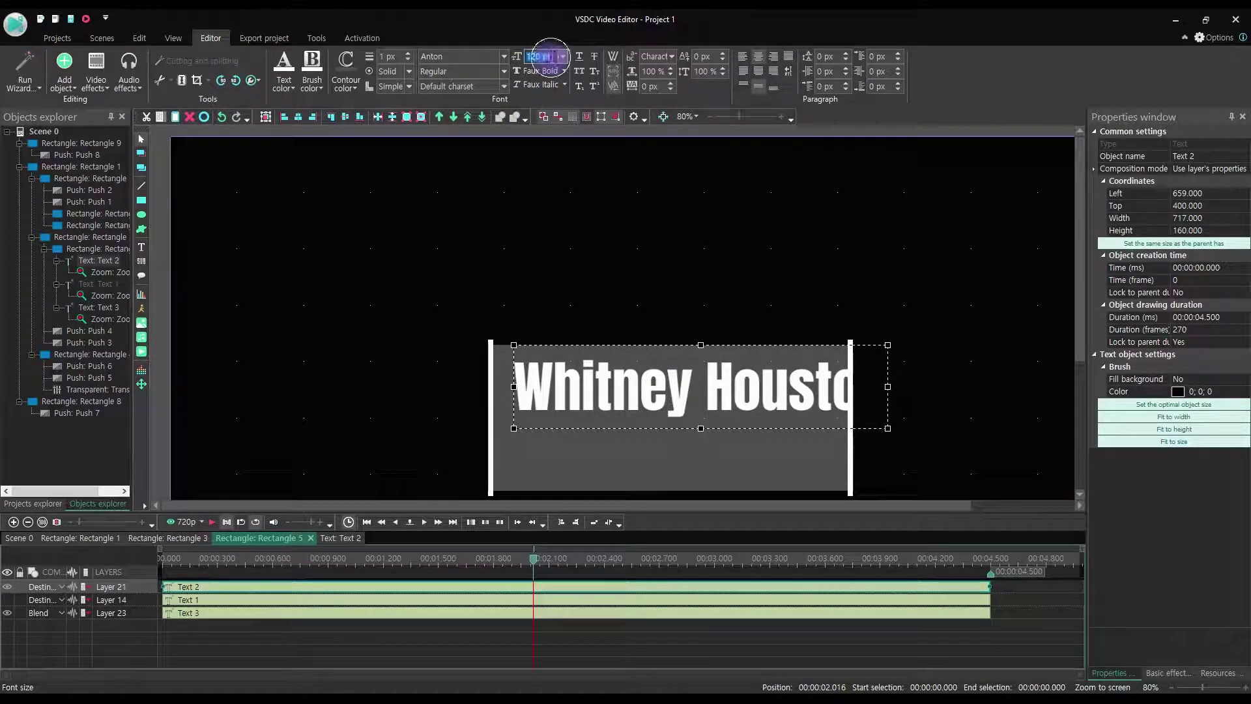
pyautogui.write('60')
pyautogui.press('Return')
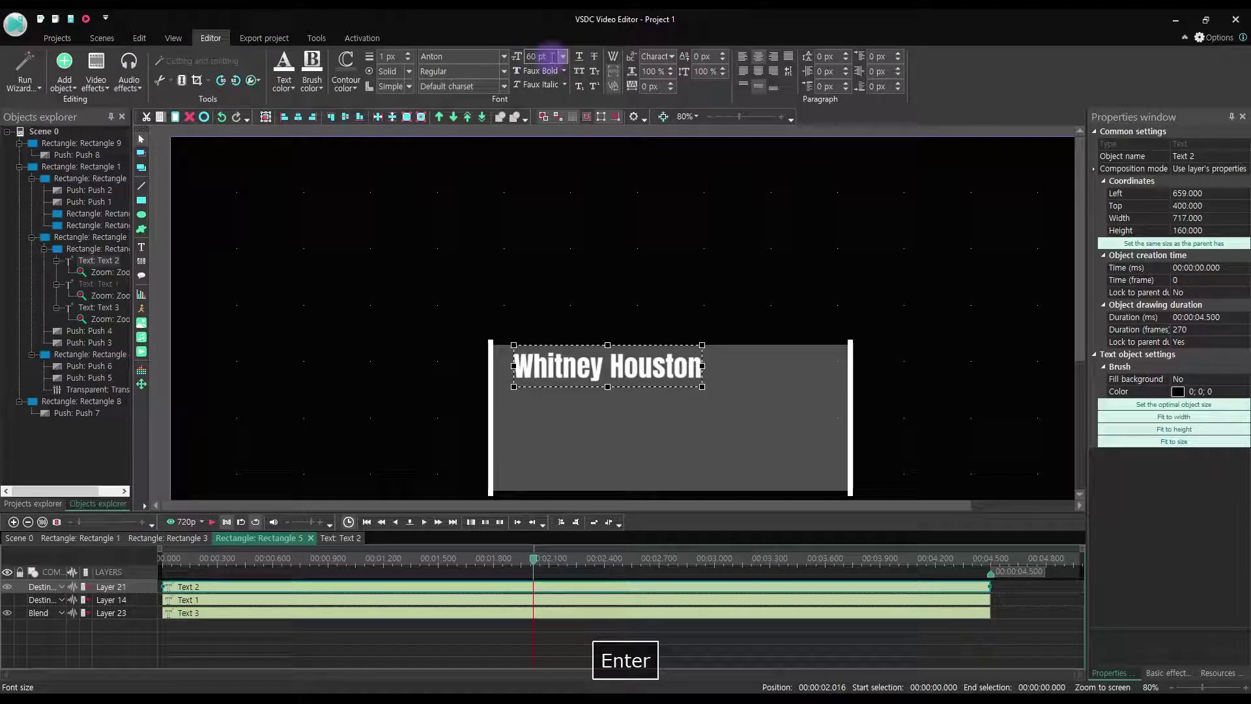
pyautogui.click(504, 58)
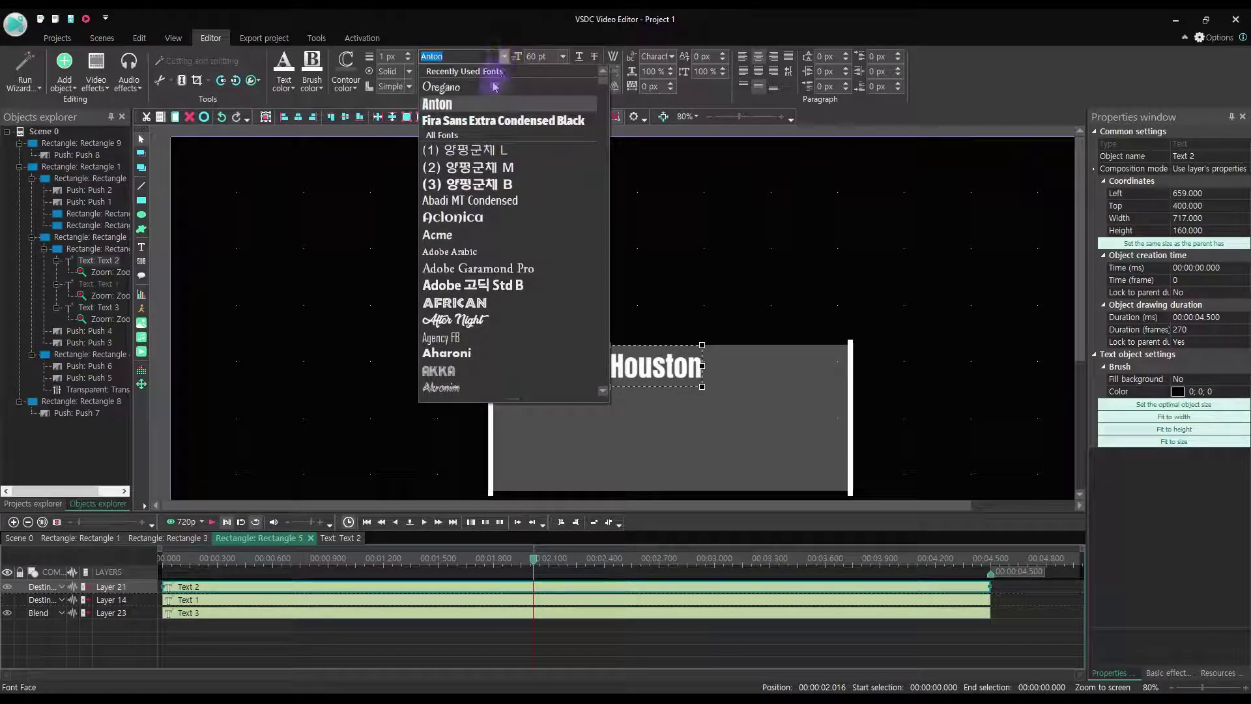
pyautogui.click(495, 86)
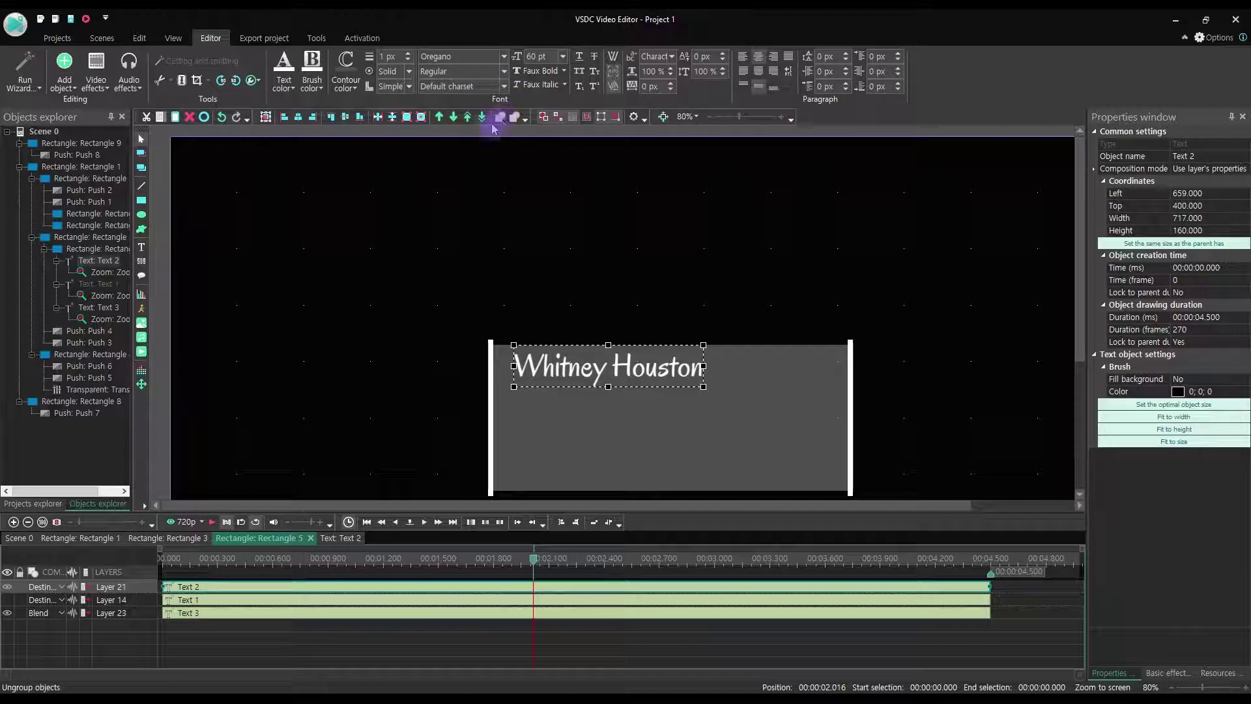
pyautogui.moveTo(573, 366); pyautogui.dragTo(636, 370)
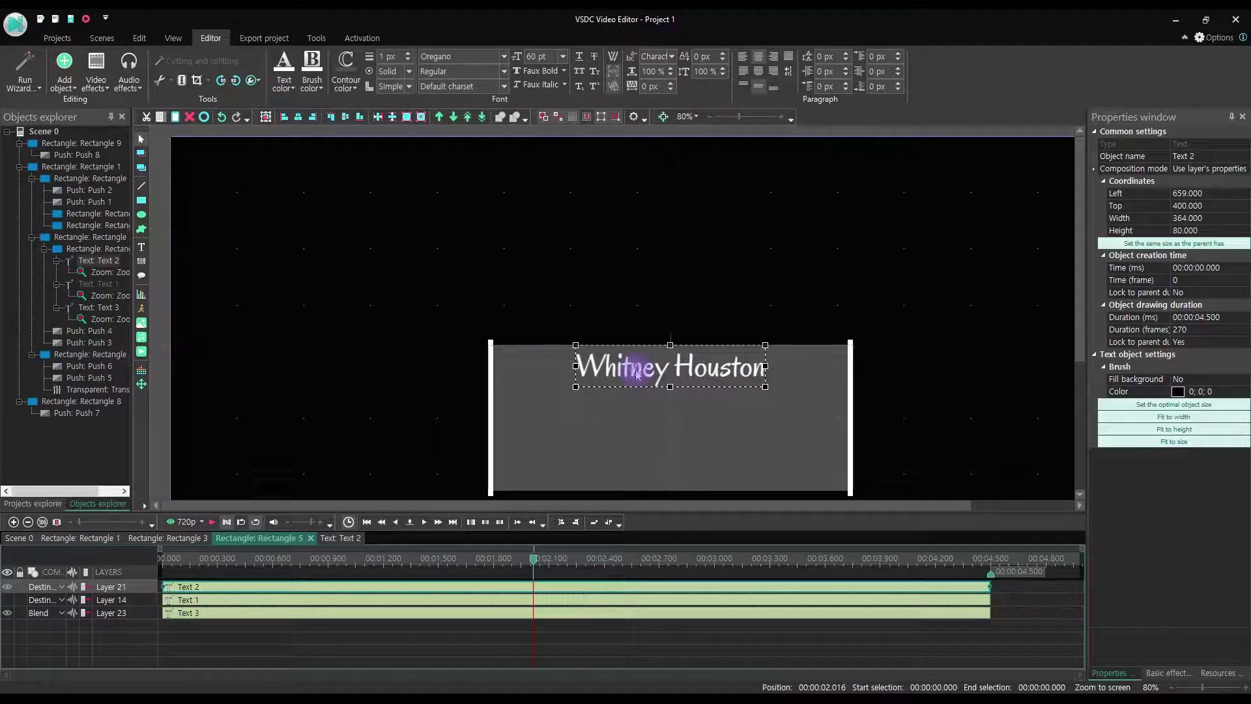
# Step: Set the composition mode of the Text 3 layer to Destination out
pyautogui.click(293, 615)
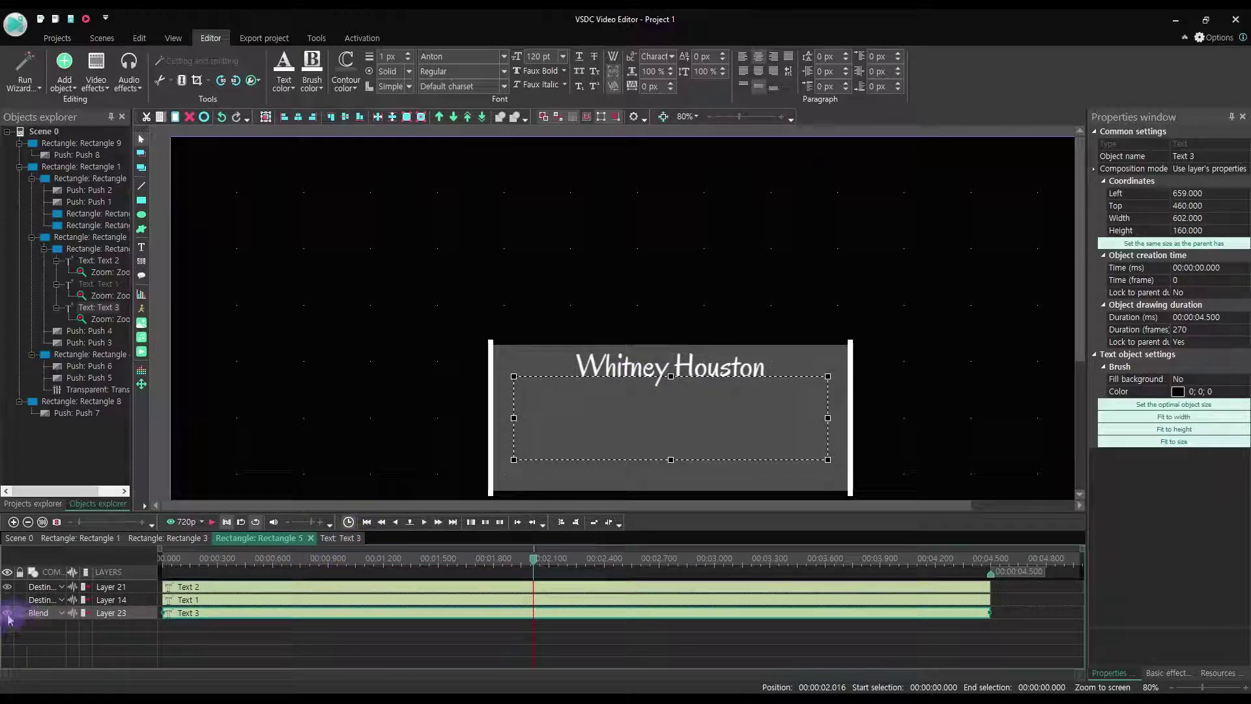
pyautogui.click(37, 614)
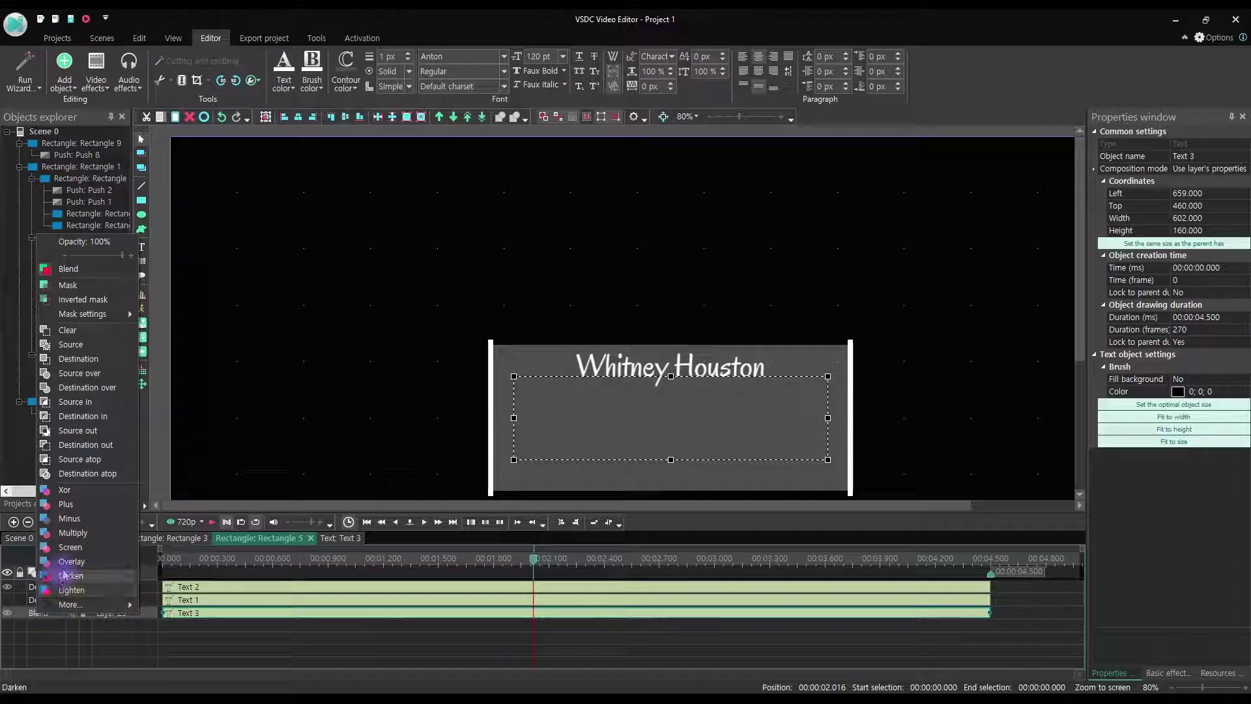
pyautogui.click(84, 446)
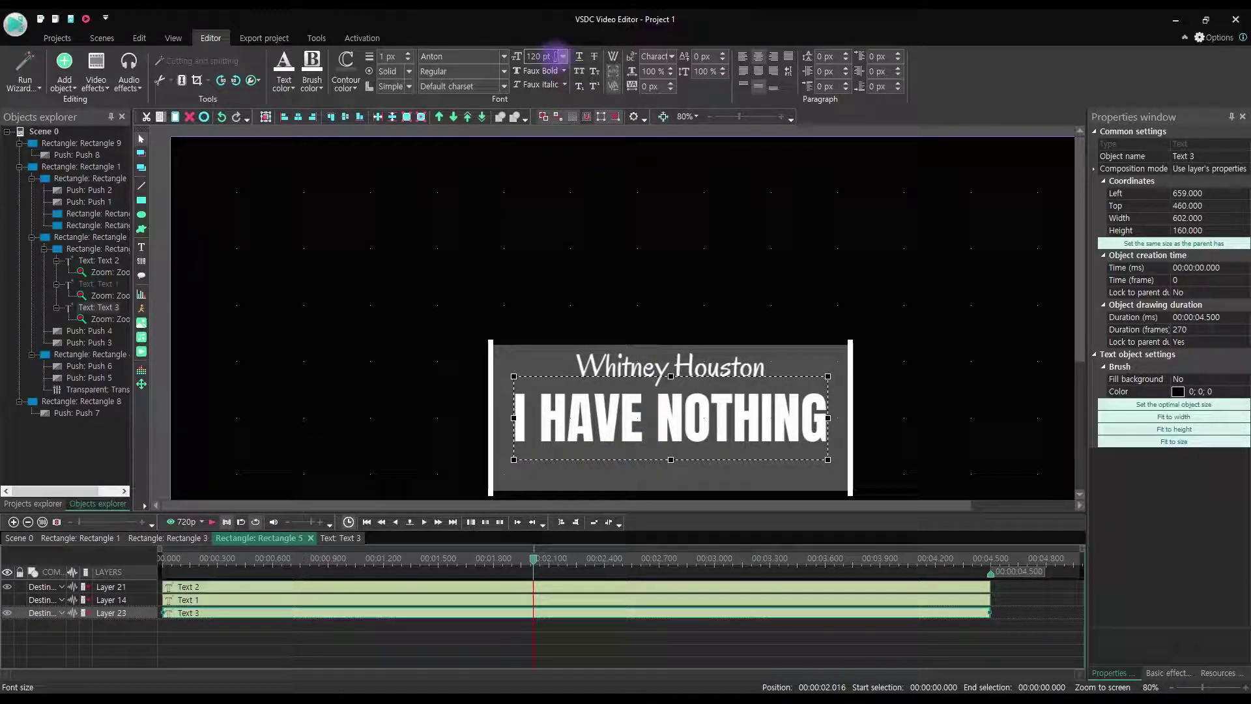
# Step: Set Text 3 to 60 pt Oregano and move it to the gray rectangle's lower edge, centered, at left 741 and top 600
pyautogui.write('60')
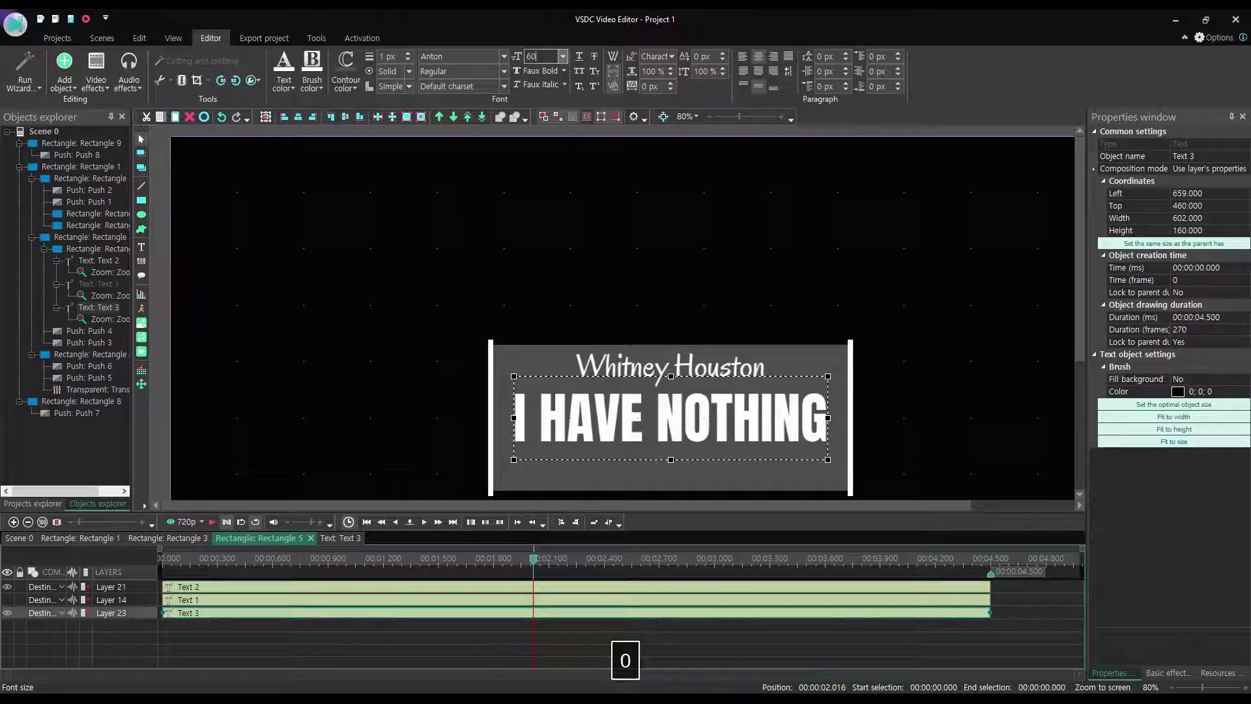
pyautogui.press('Return')
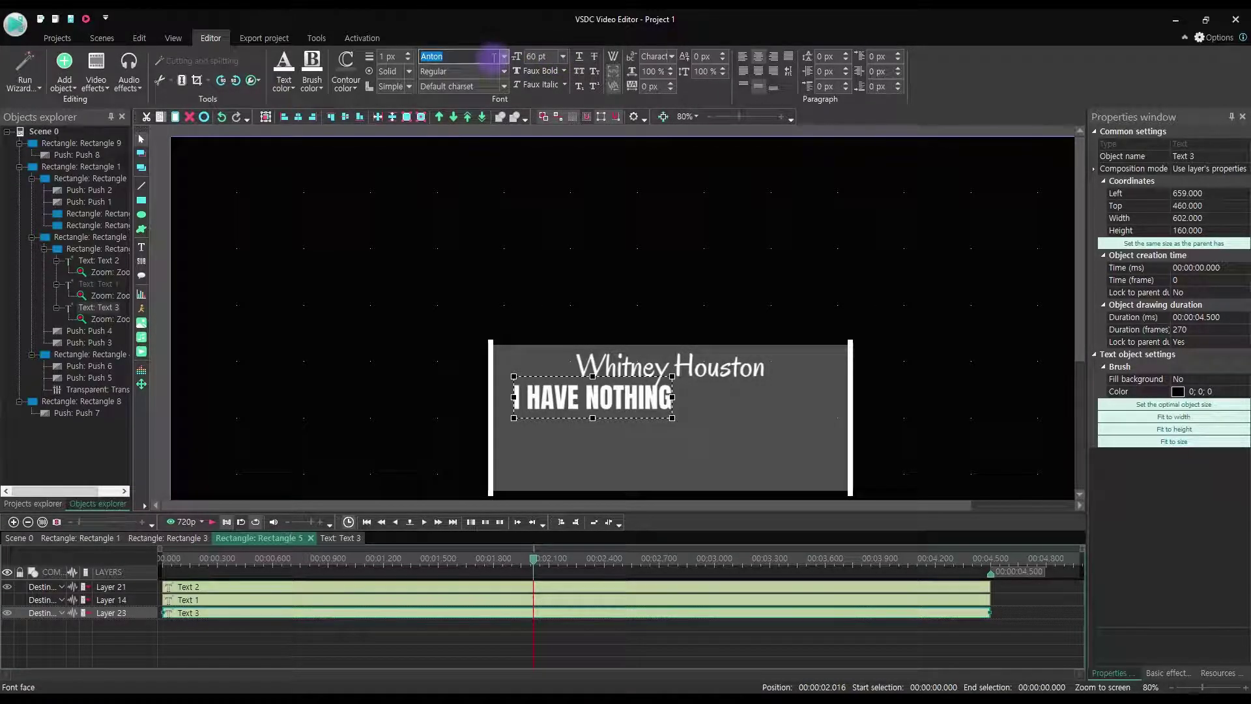
pyautogui.click(503, 56)
pyautogui.click(475, 84)
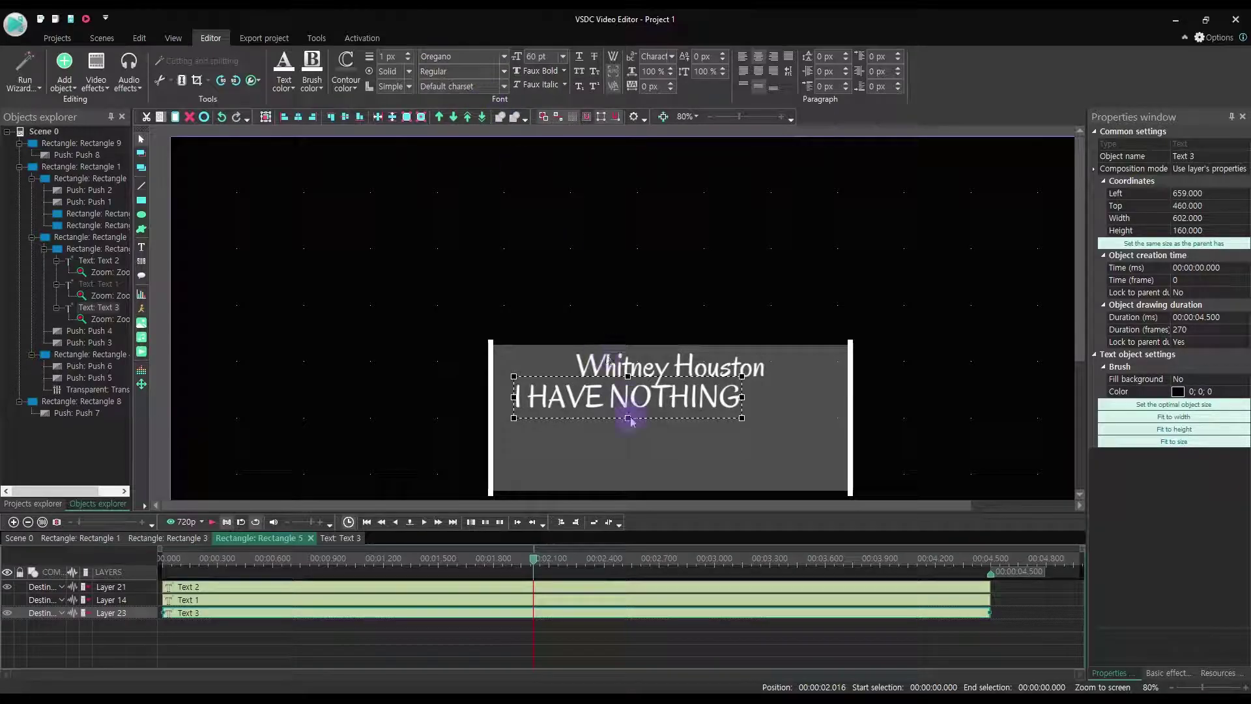
pyautogui.moveTo(638, 398); pyautogui.dragTo(685, 469)
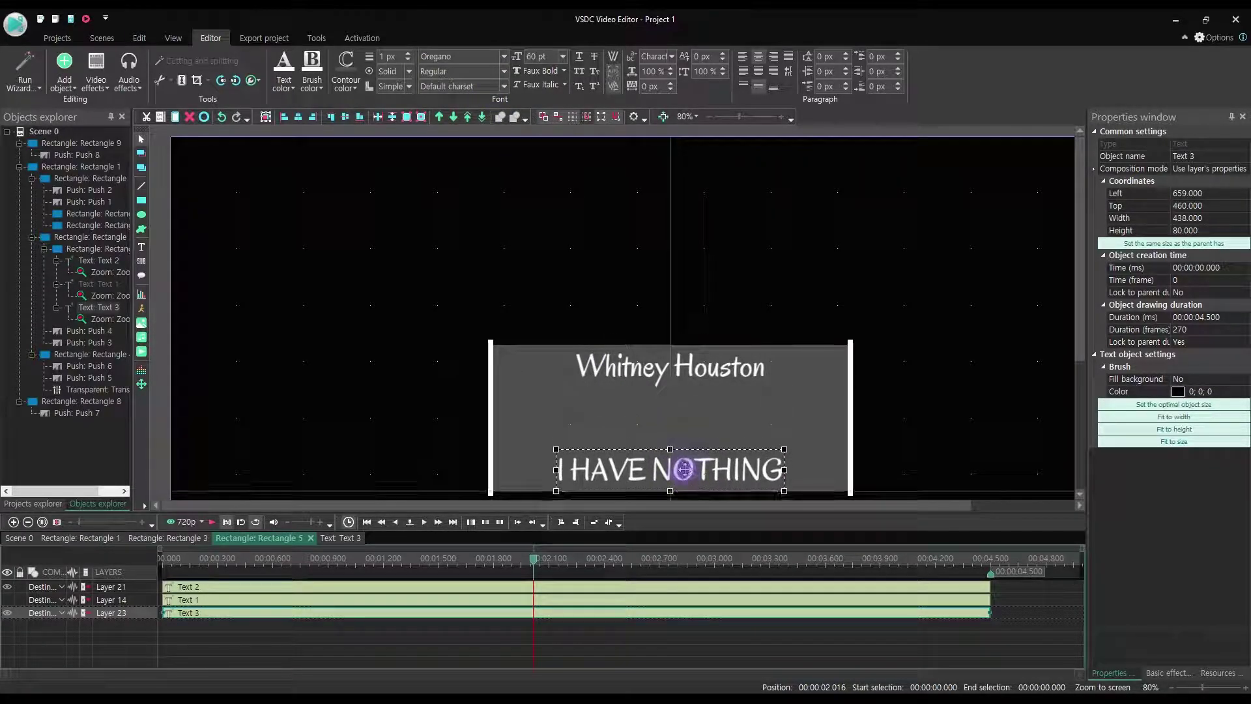
# Step: Replace the wording of Text 3 with "covered by Sohyang"
pyautogui.press('BackSpace')
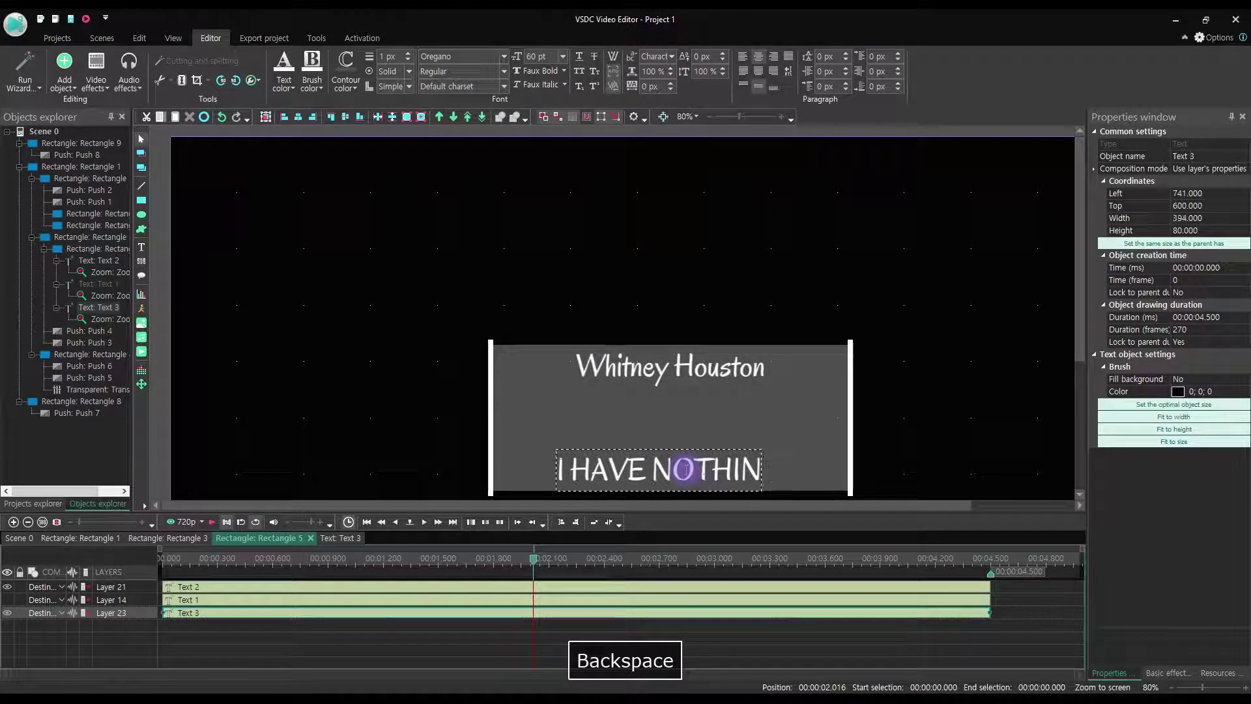
pyautogui.press('BackSpace')
pyautogui.press('BackSpace')
pyautogui.press('BackSpace')
pyautogui.press('BackSpace')
pyautogui.press('BackSpace')
pyautogui.press('BackSpace')
pyautogui.press('BackSpace')
pyautogui.press('BackSpace')
pyautogui.press('BackSpace')
pyautogui.press('BackSpace')
pyautogui.press('BackSpace')
pyautogui.press('BackSpace')
pyautogui.press('BackSpace')
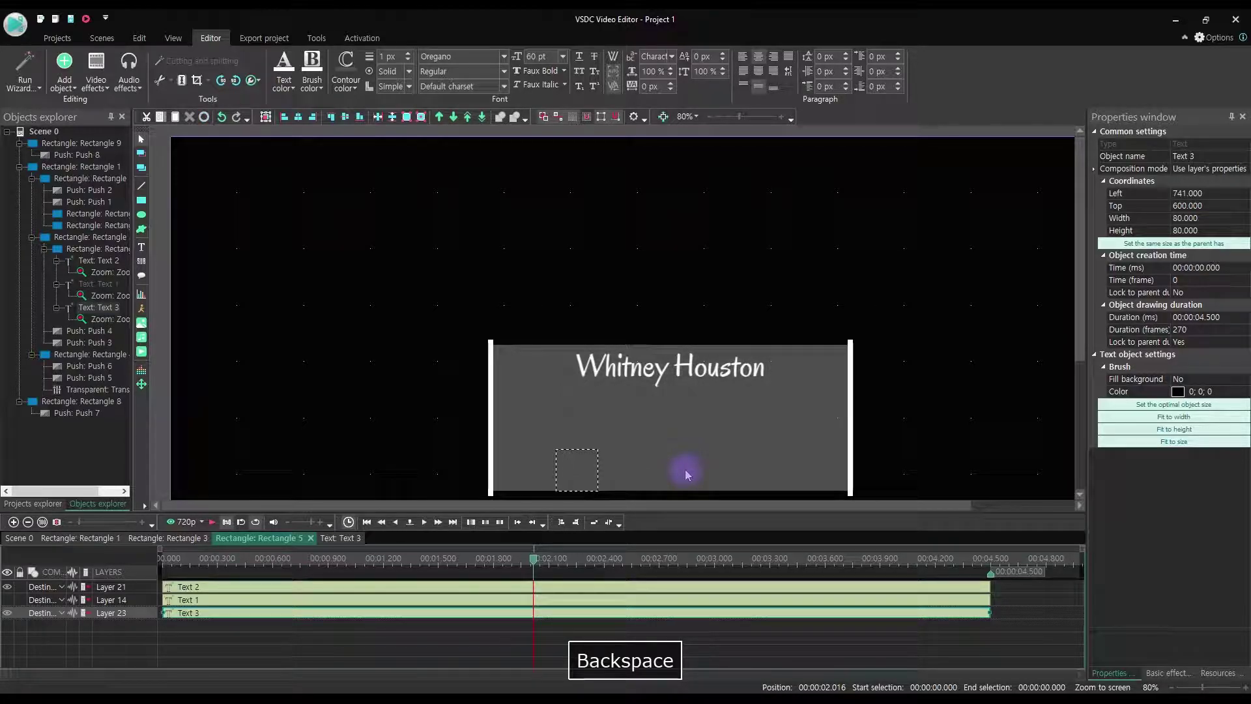
pyautogui.write('covere')
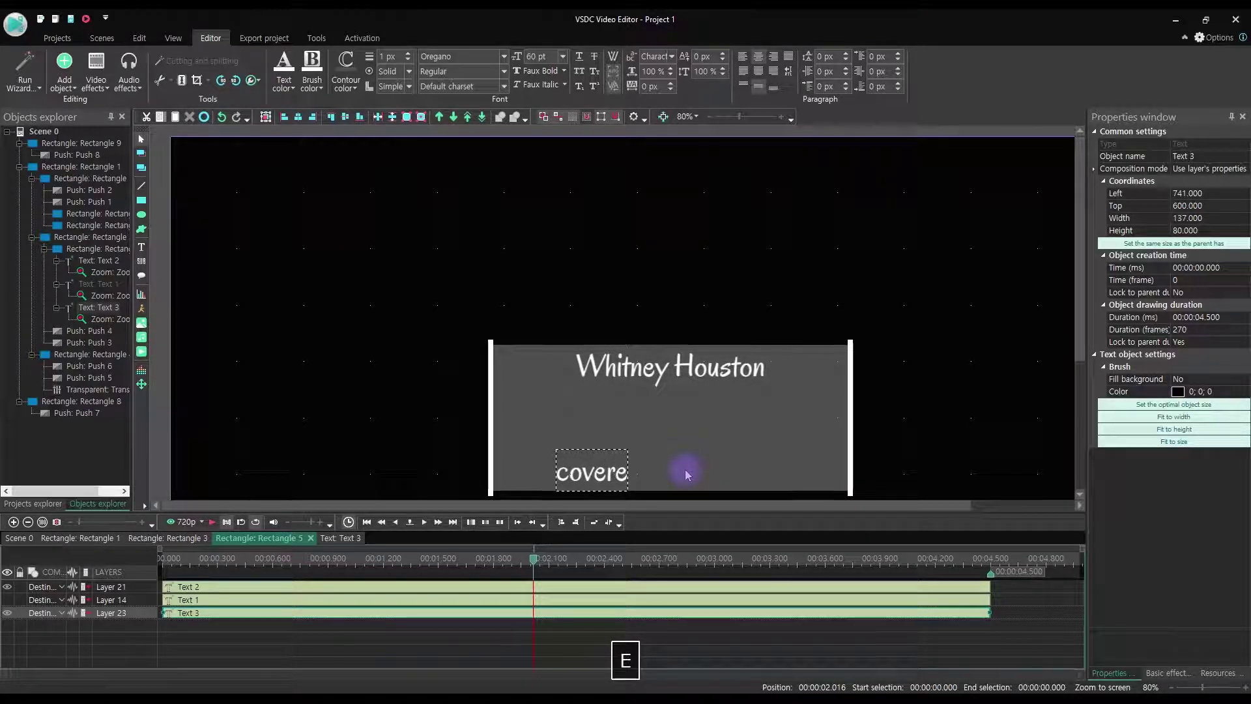
pyautogui.write('d by')
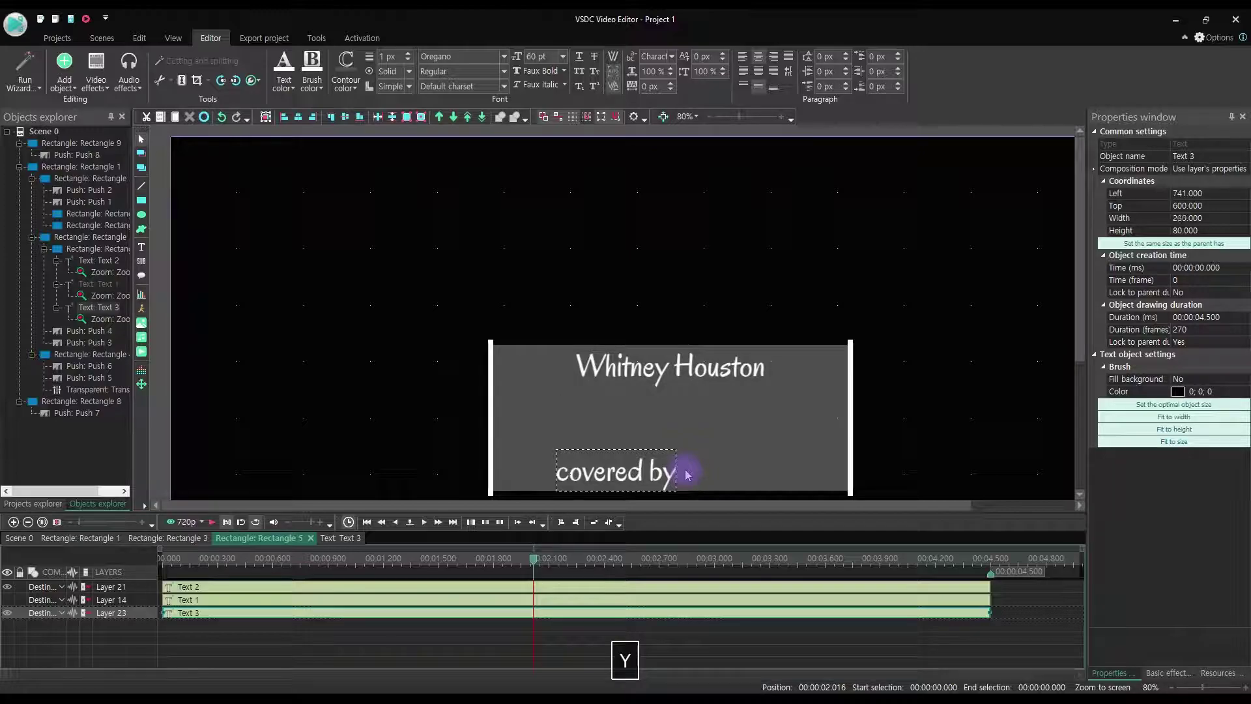
pyautogui.write(' S')
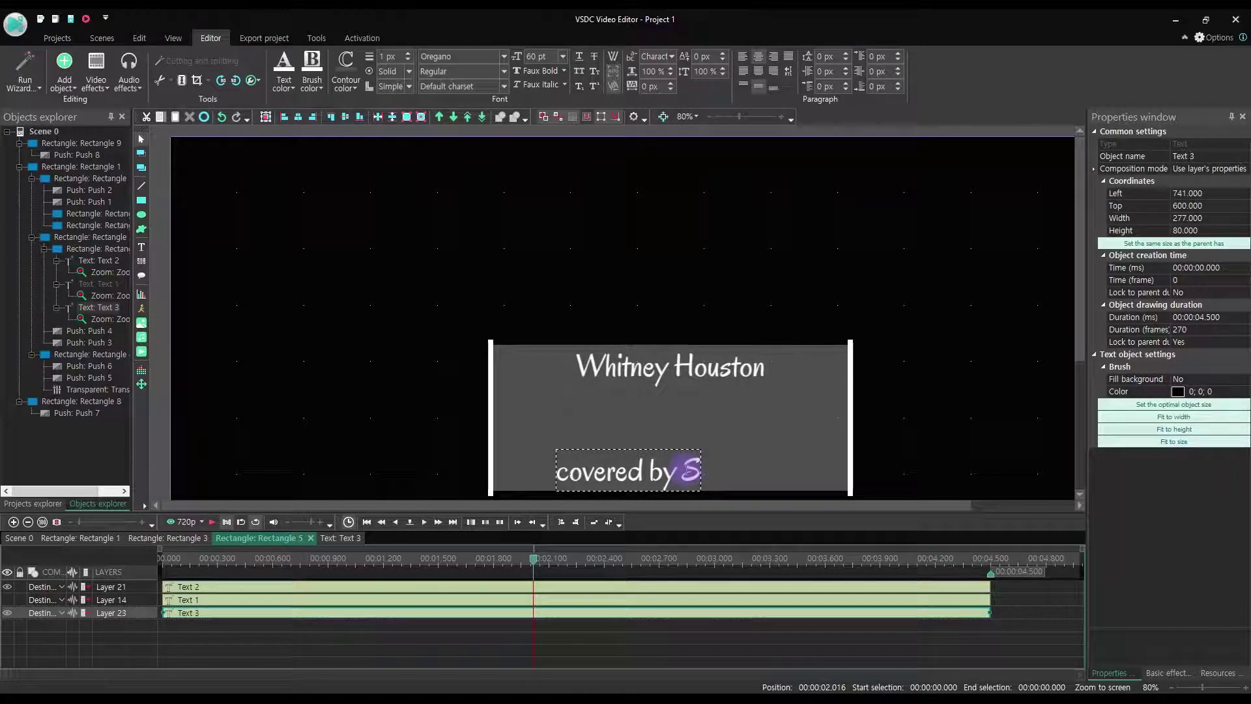
pyautogui.write('oh')
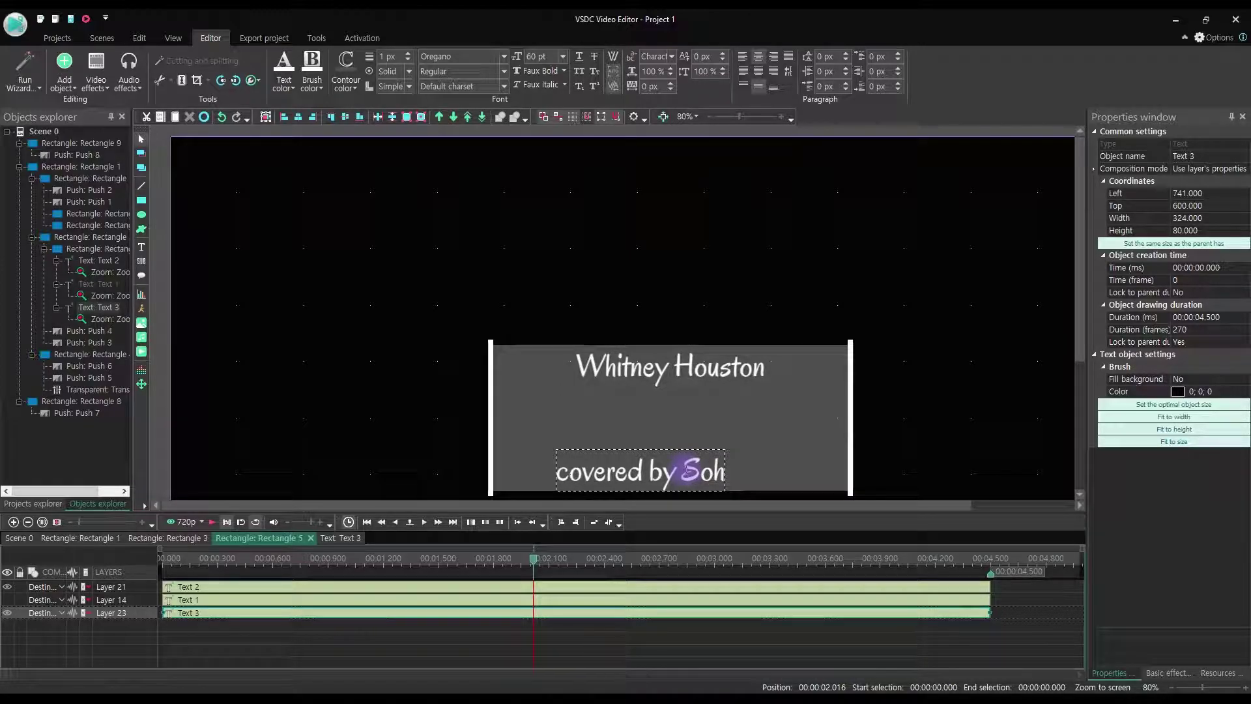
pyautogui.write('yang')
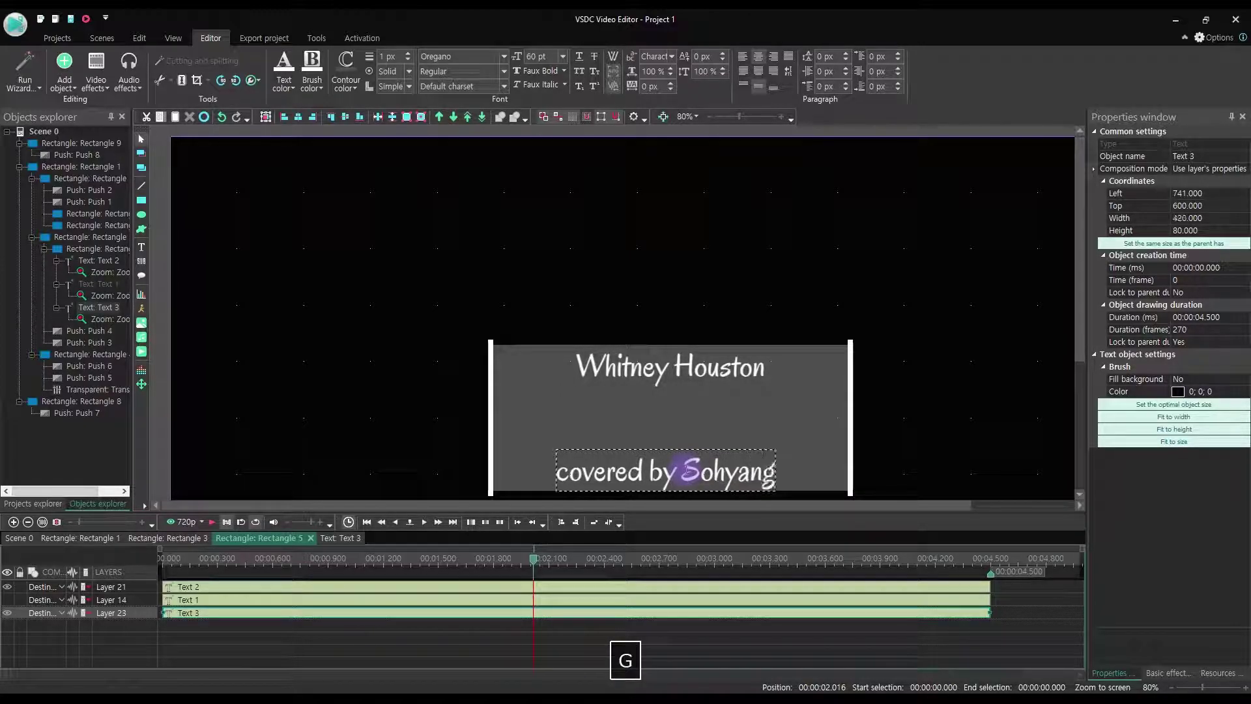
# Step: Finish text editing and recenter "covered by Sohyang" horizontally at a left coordinate of 750
pyautogui.click(508, 451)
pyautogui.click(654, 468)
pyautogui.moveTo(666, 469); pyautogui.dragTo(659, 469)
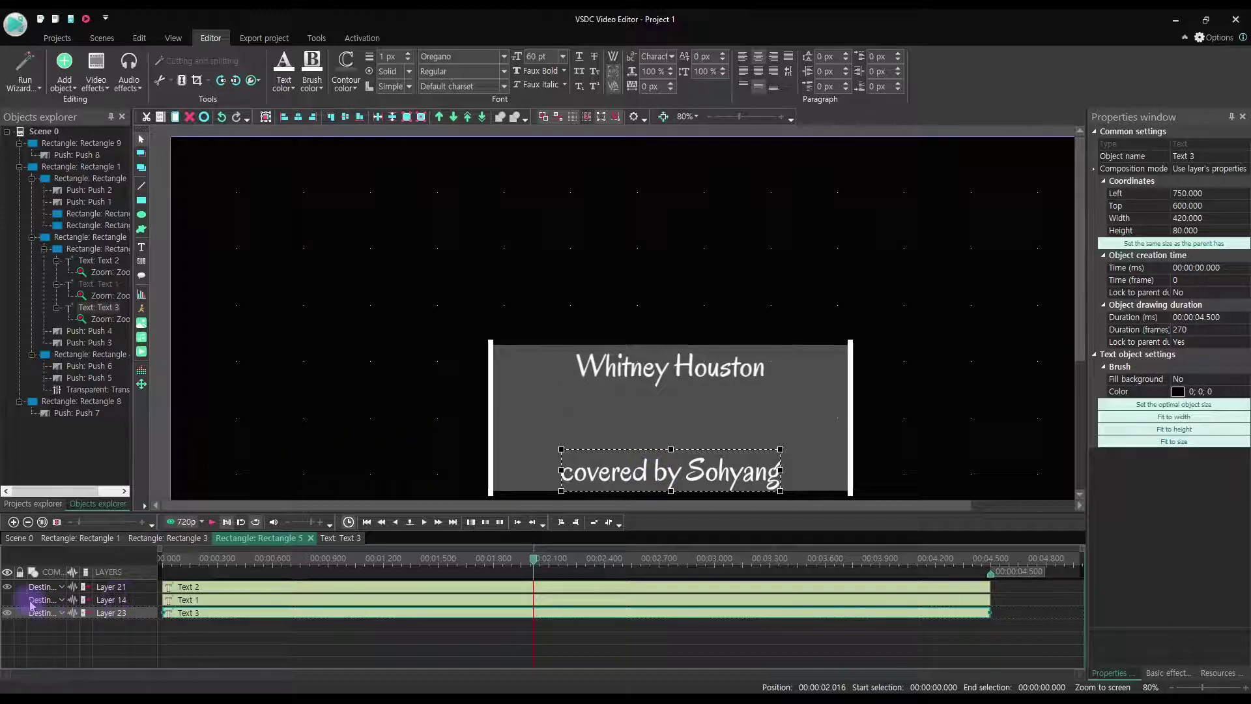
# Step: Show the "I HAVE NOTHING" layer again and nudge "covered by Sohyang" up to a top coordinate of 588
pyautogui.click(7, 600)
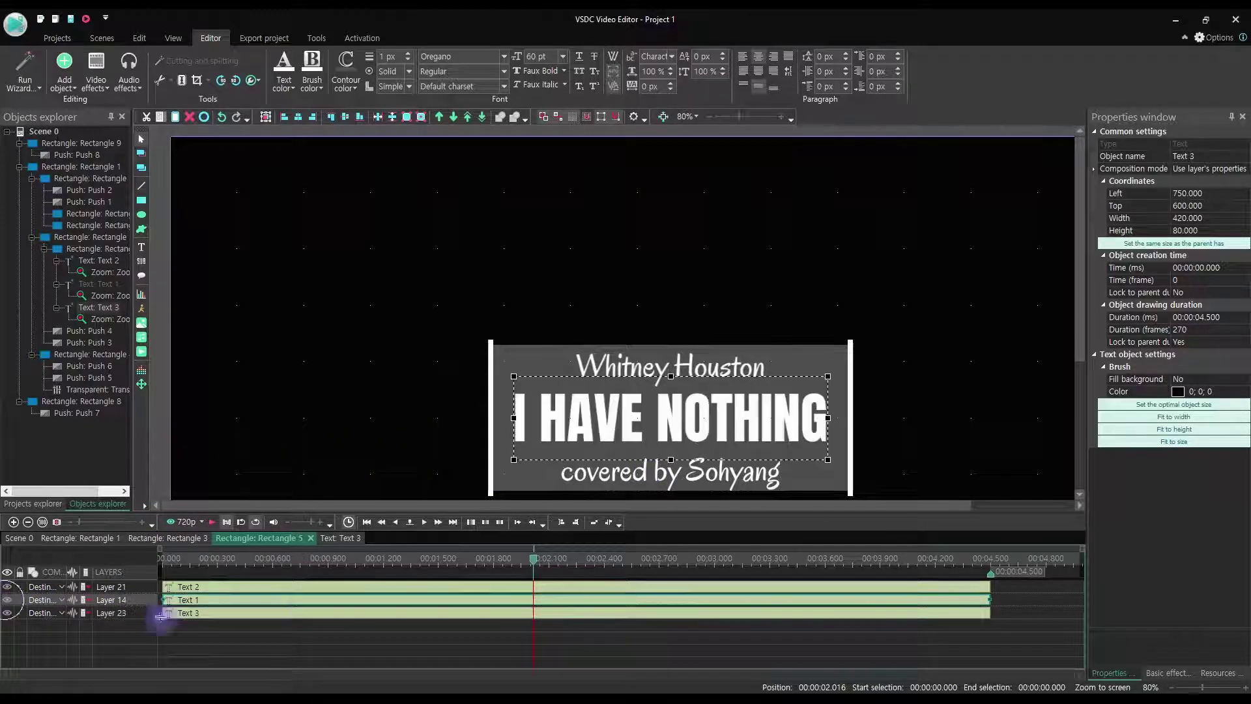
pyautogui.click(627, 475)
pyautogui.press('Up')
pyautogui.press('Up')
pyautogui.press('Up')
pyautogui.press('Up')
pyautogui.press('Up')
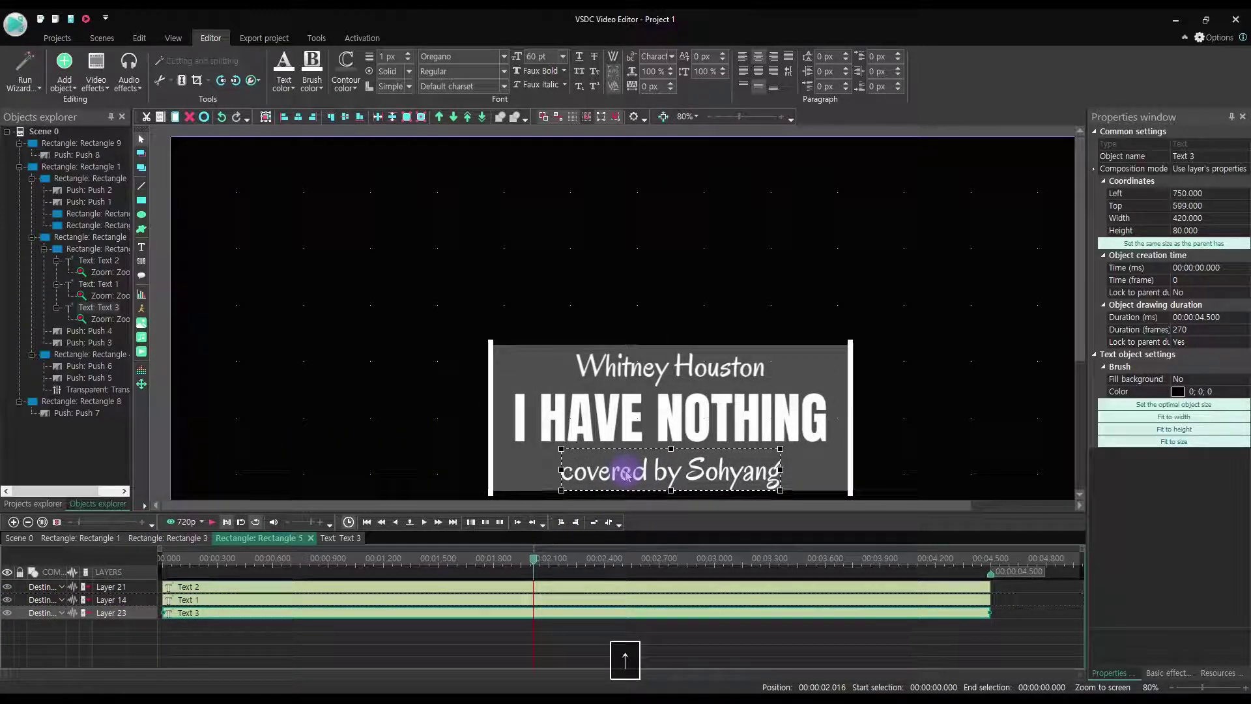
pyautogui.press('Up')
pyautogui.press('Up')
pyautogui.press('Up')
pyautogui.press('Up')
pyautogui.press('Up')
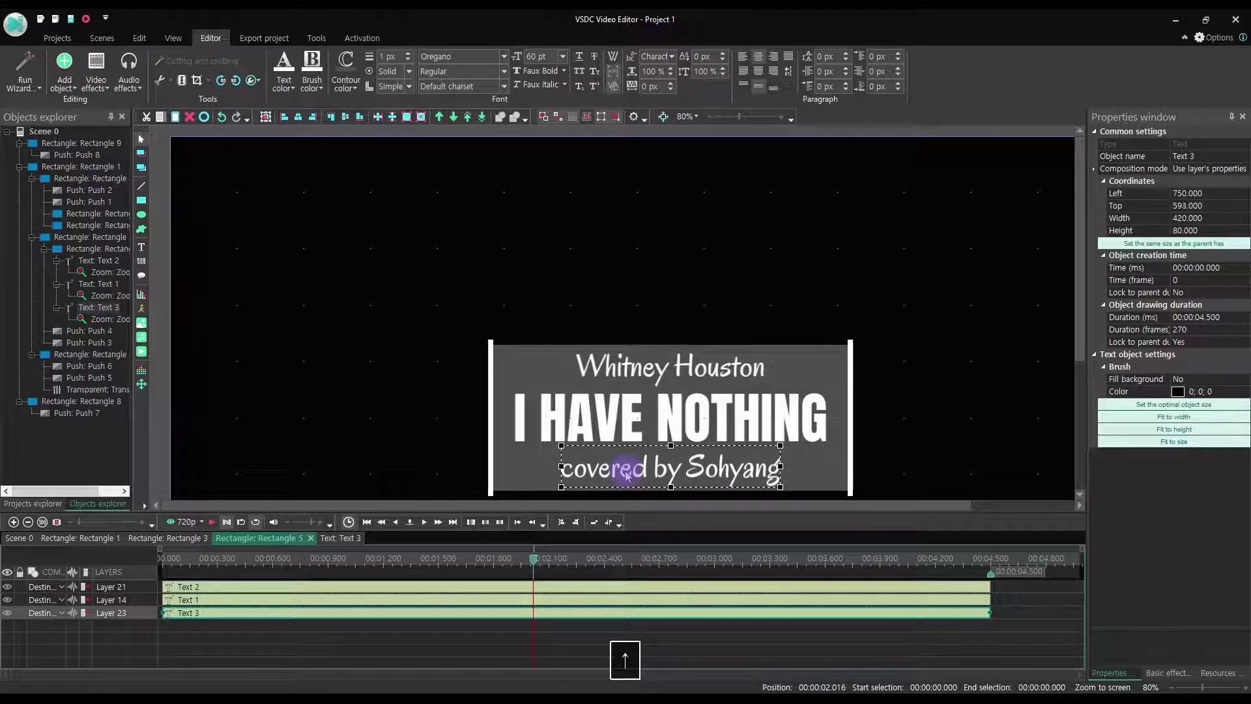
pyautogui.press('Up')
pyautogui.press('Up')
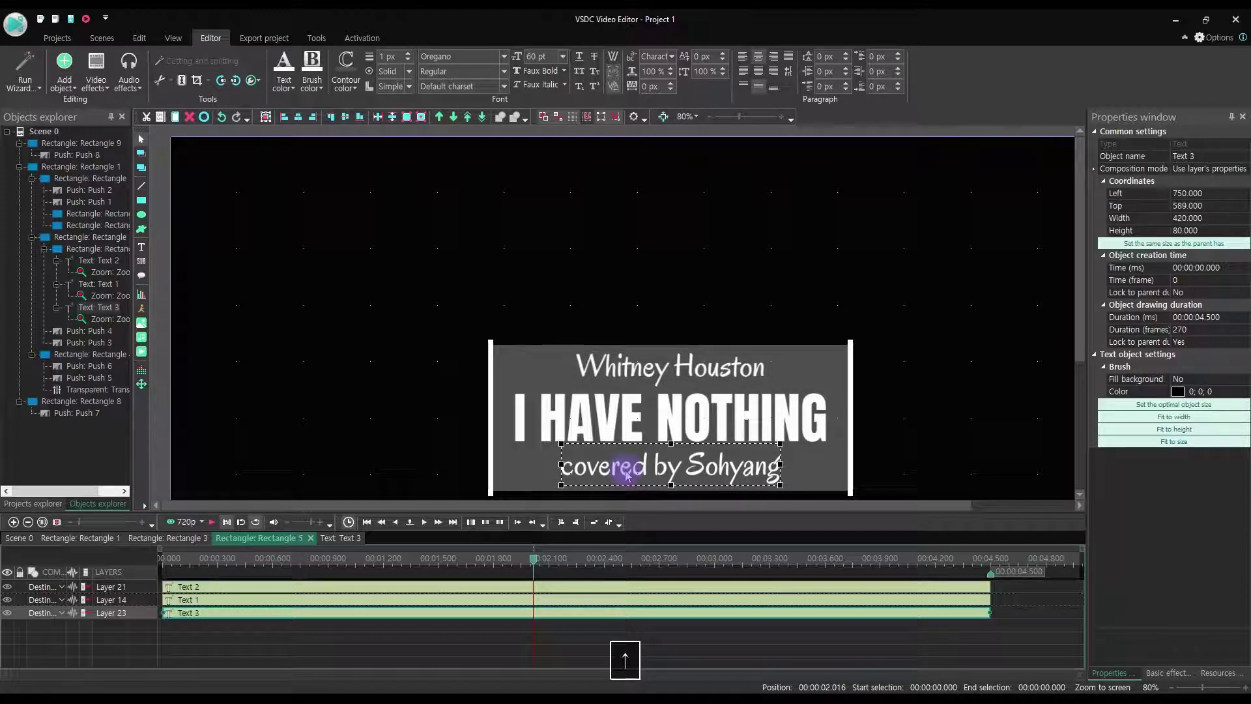
pyautogui.click(424, 378)
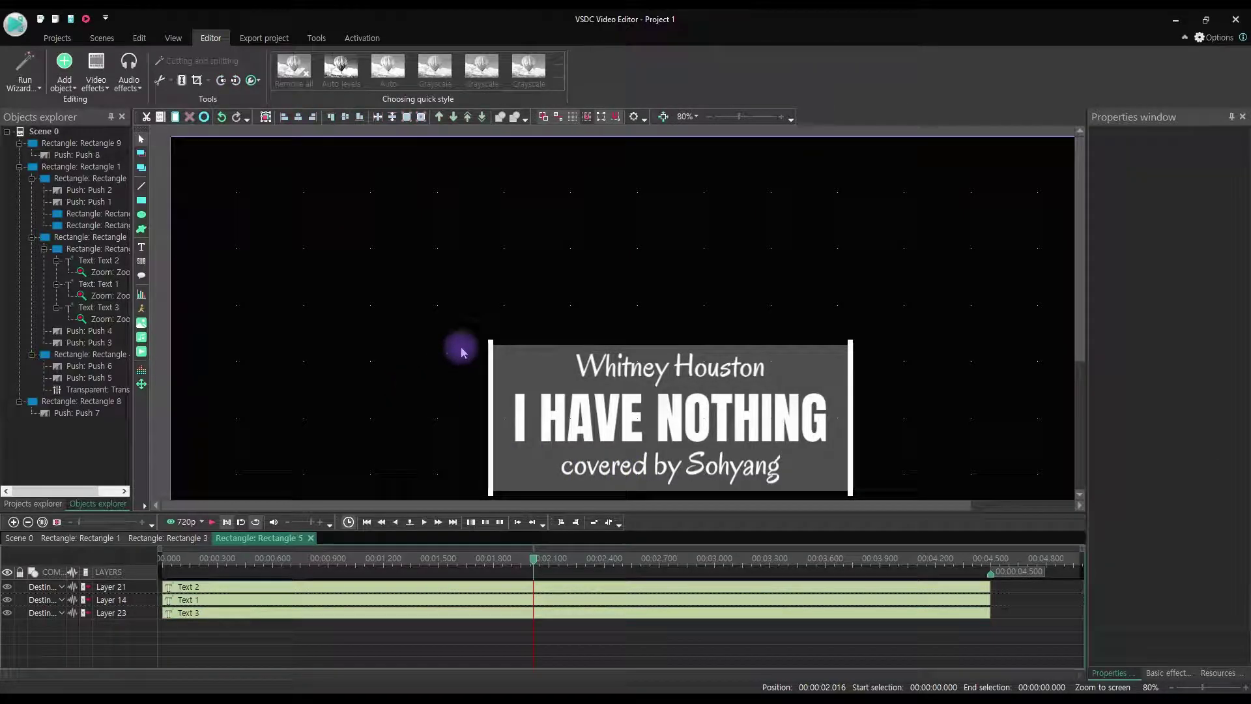
# Step: Delete the Zoom effects from the "Whitney Houston" and "covered by Sohyang" texts
pyautogui.click(709, 117)
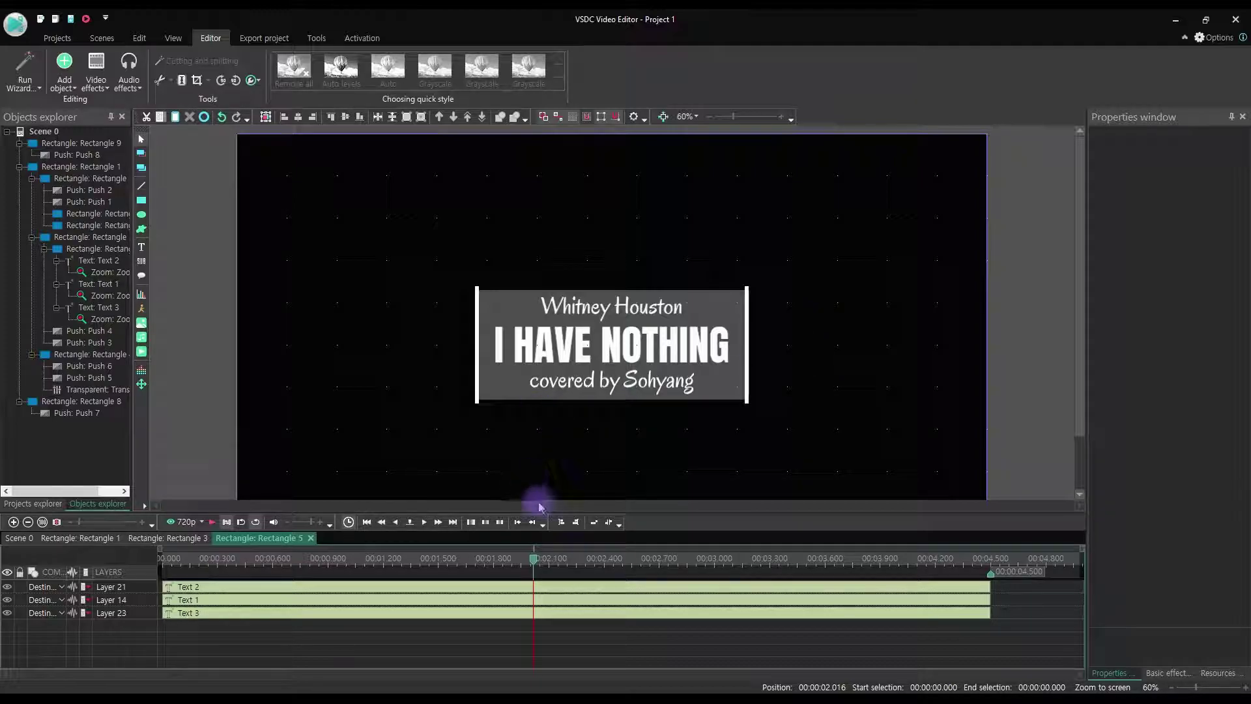
pyautogui.click(417, 593)
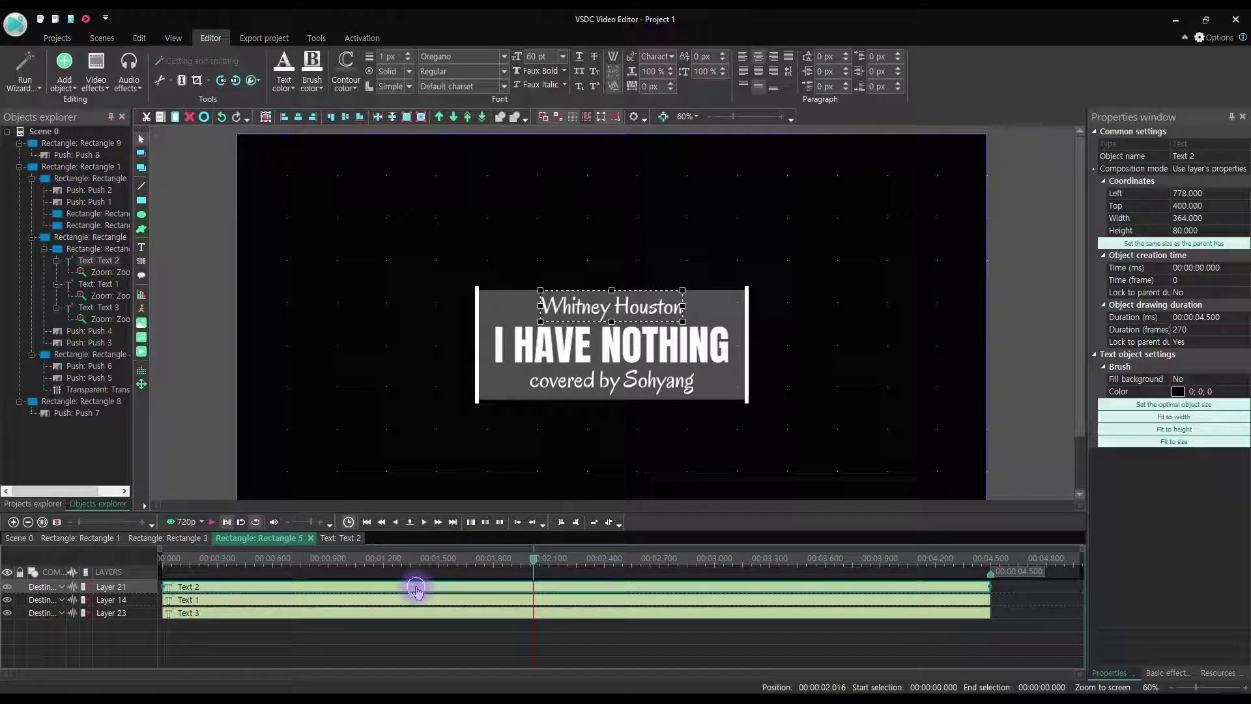
pyautogui.doubleClick(417, 590)
pyautogui.rightClick(416, 587)
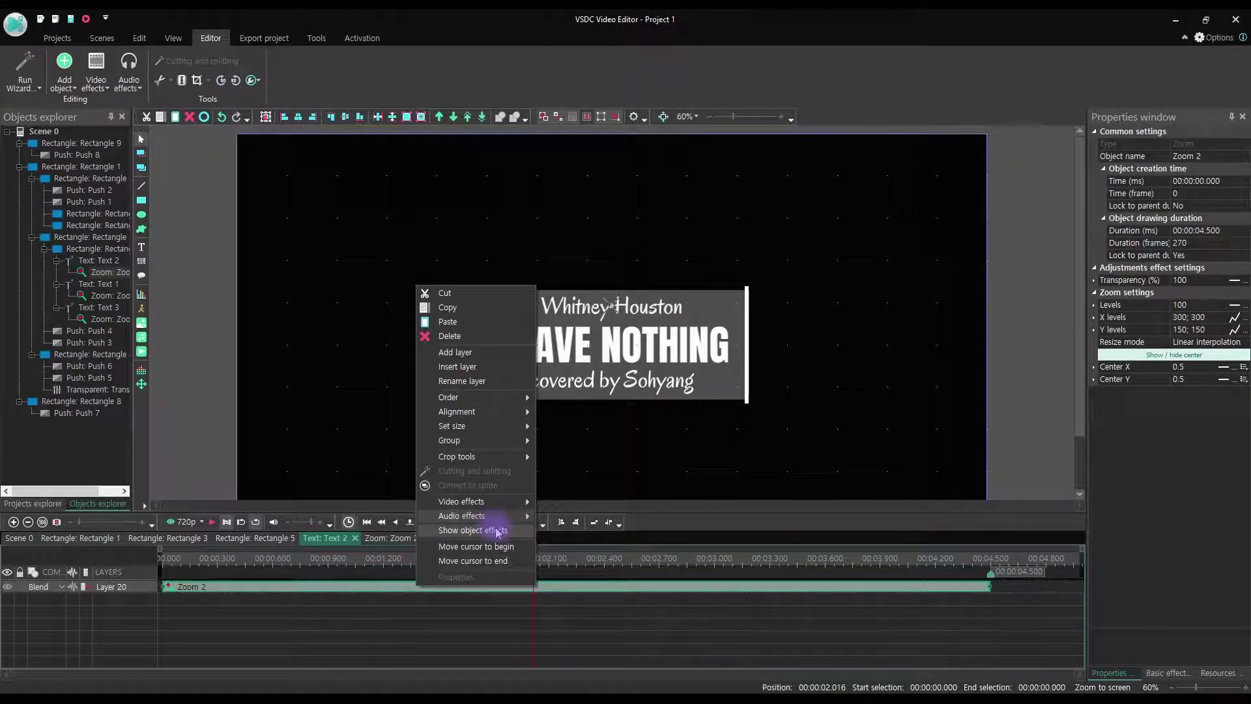
pyautogui.click(363, 587)
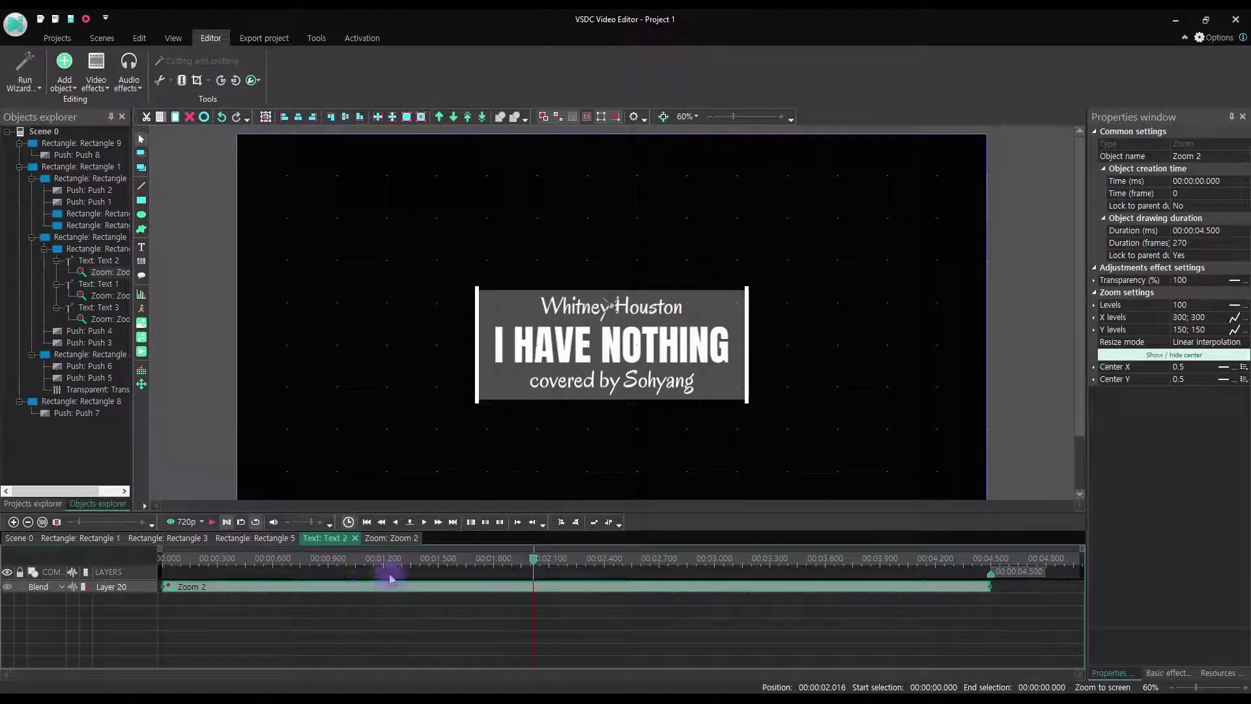
pyautogui.press('Delete')
pyautogui.click(274, 538)
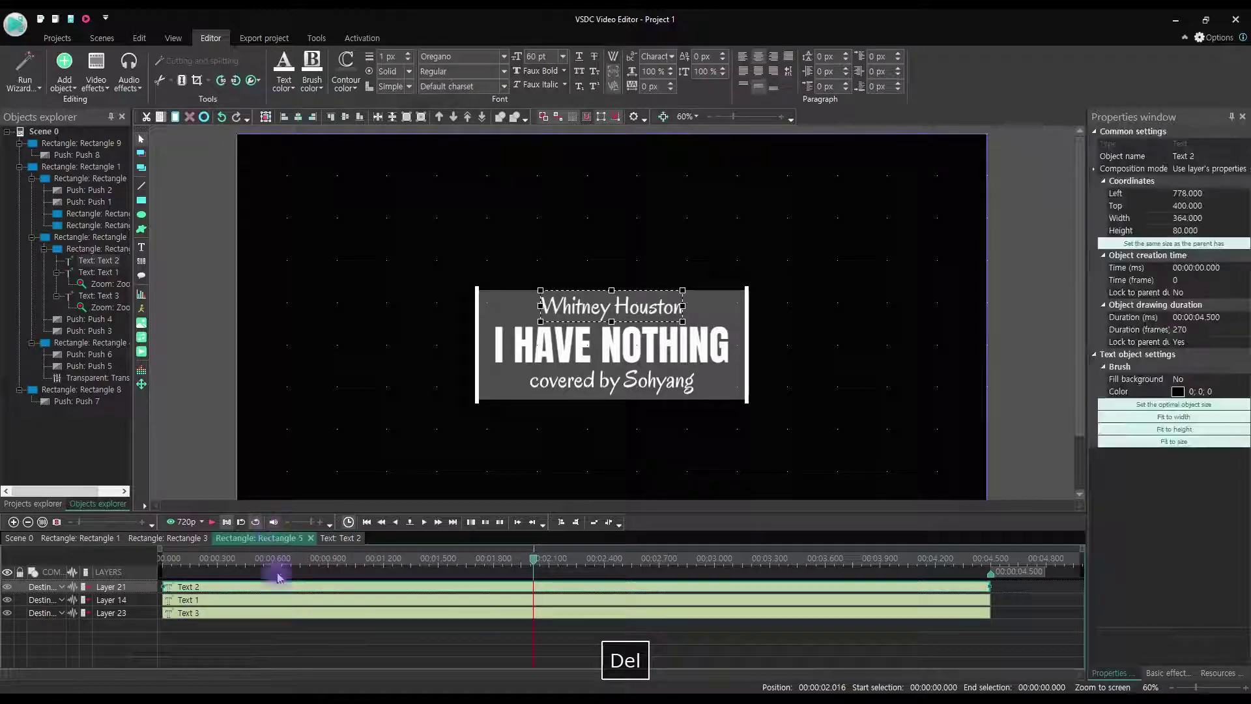
pyautogui.doubleClick(290, 610)
pyautogui.press('Delete')
pyautogui.click(266, 454)
# Step: Add a Push transition lasting 1.5 seconds to the "Whitney Houston" text and move it to the start of the timeline
pyautogui.doubleClick(286, 590)
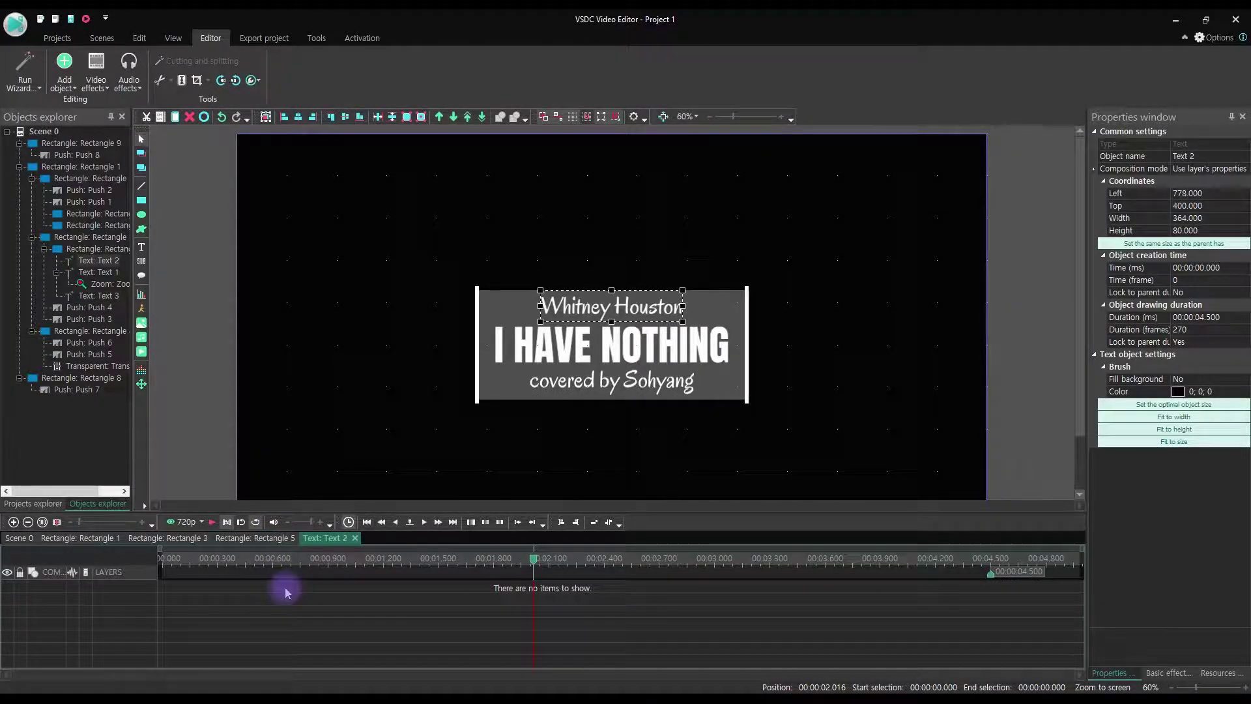
pyautogui.rightClick(286, 588)
pyautogui.moveTo(353, 510)
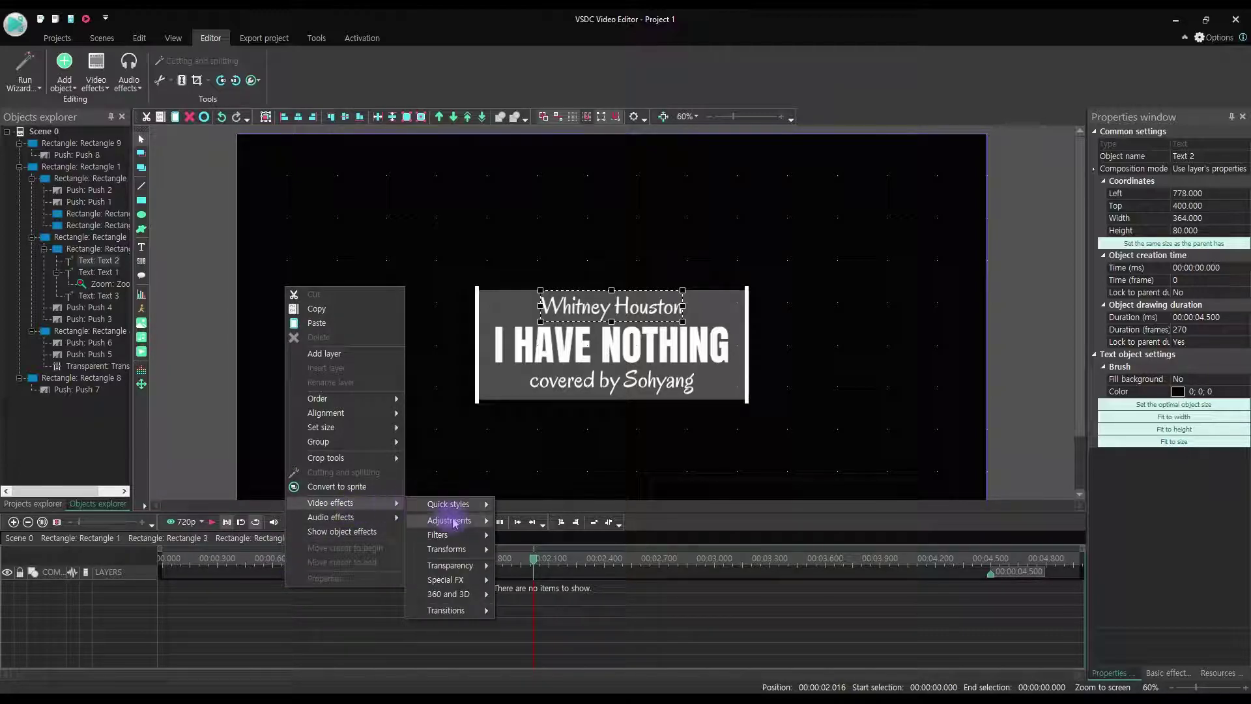
pyautogui.moveTo(459, 609)
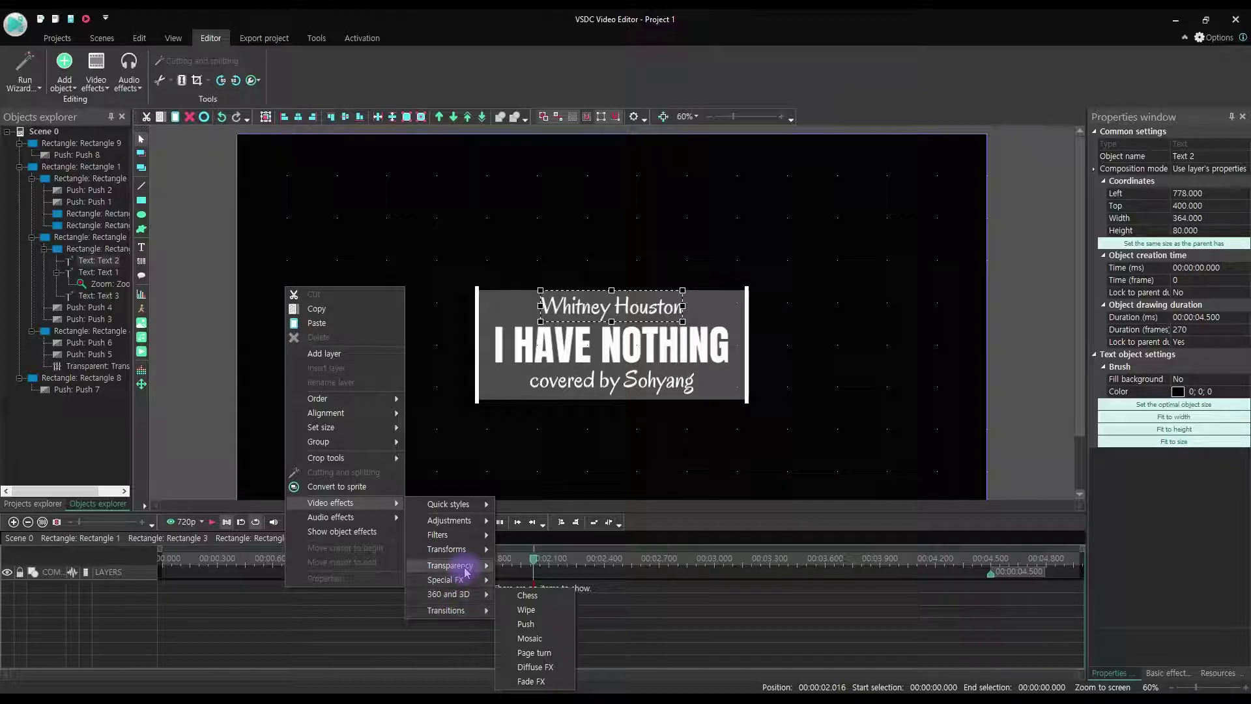
pyautogui.moveTo(466, 572)
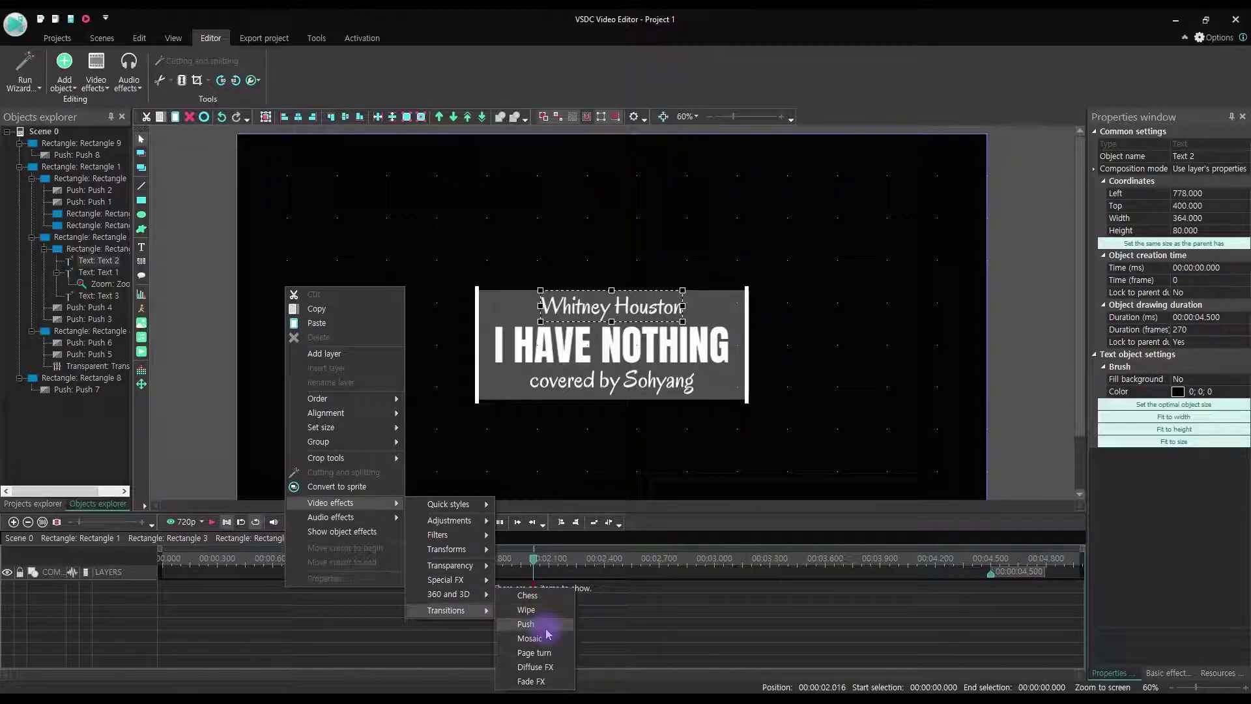
pyautogui.click(546, 626)
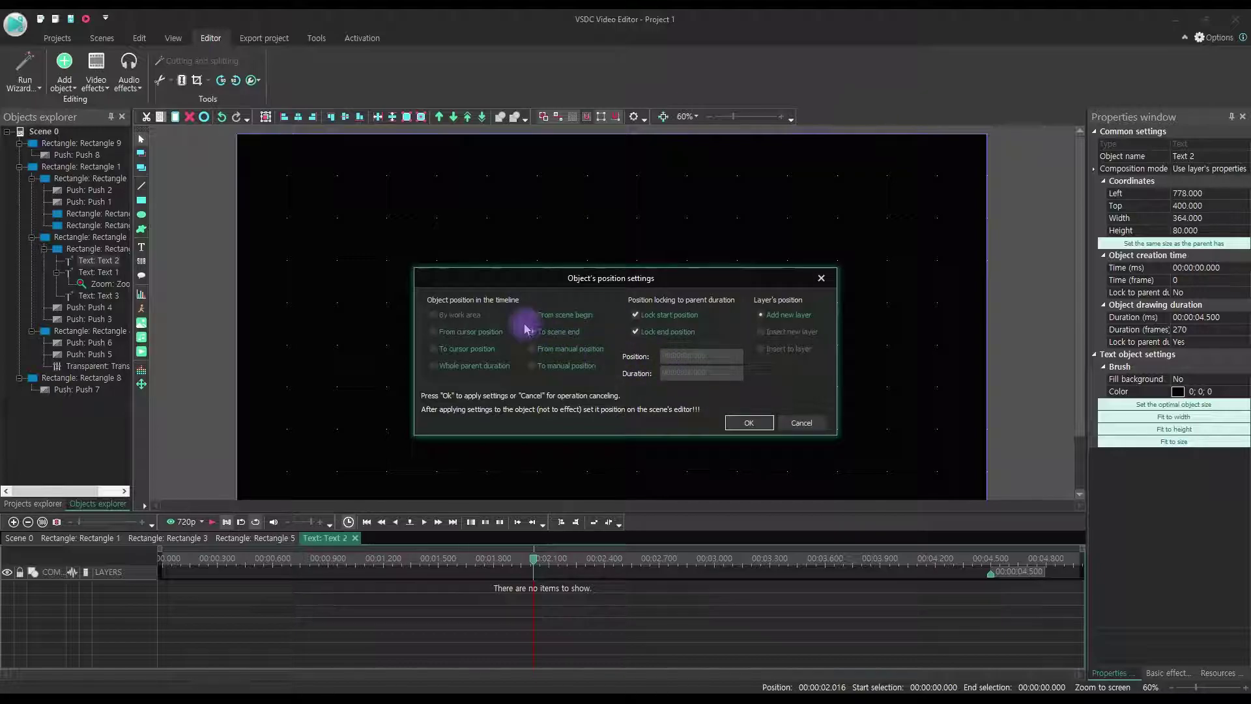
pyautogui.click(486, 333)
pyautogui.click(693, 372)
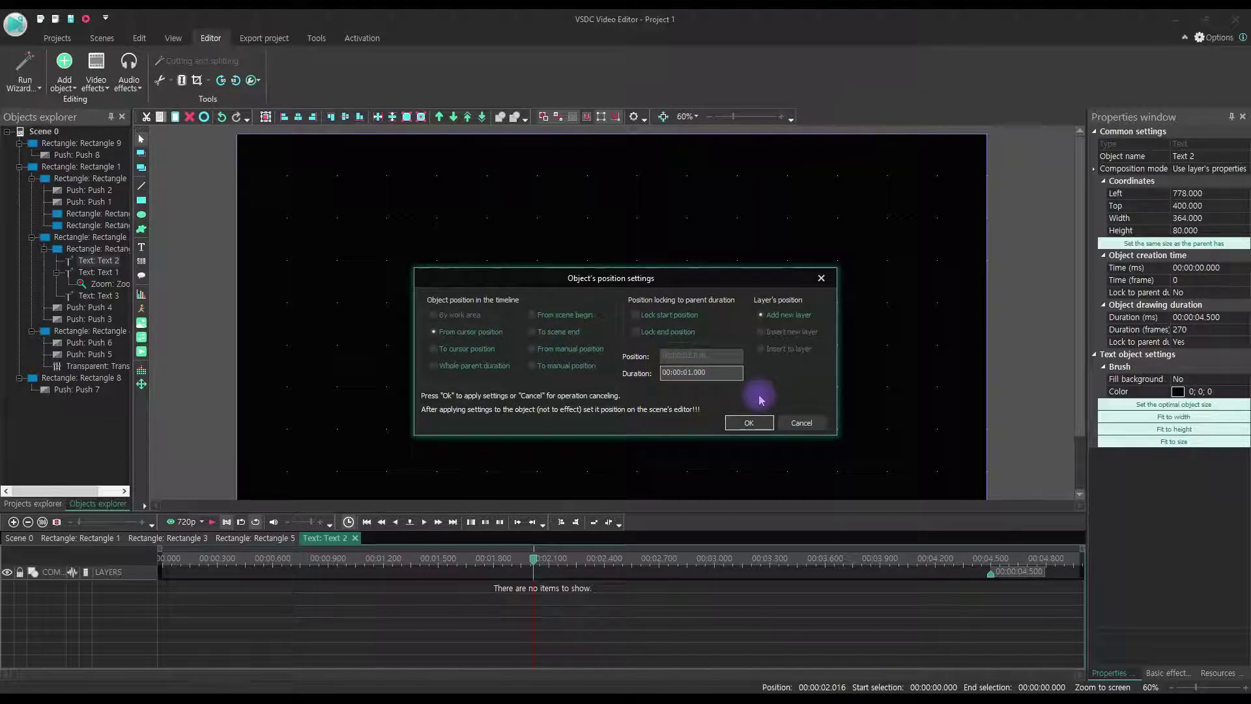
pyautogui.write('5')
pyautogui.press('Return')
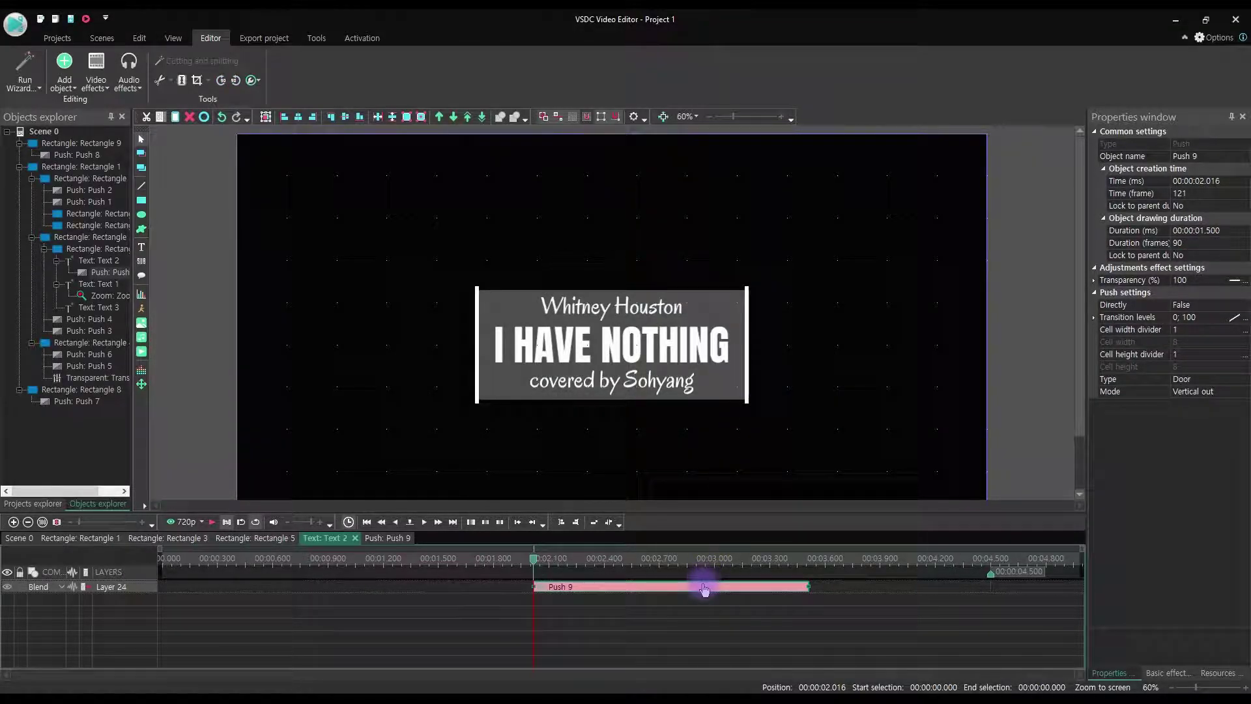
pyautogui.moveTo(705, 589); pyautogui.dragTo(290, 561)
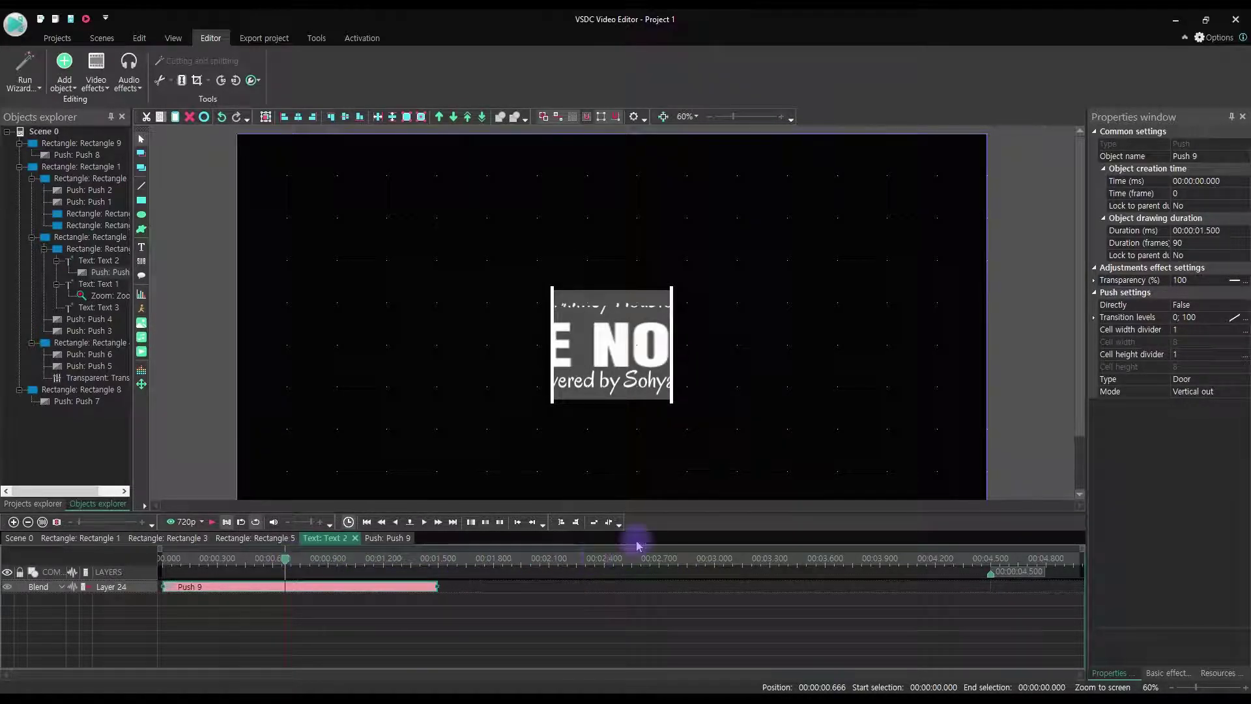
# Step: Change the Push transition's type to Side and set its Directly option to True
pyautogui.click(1227, 391)
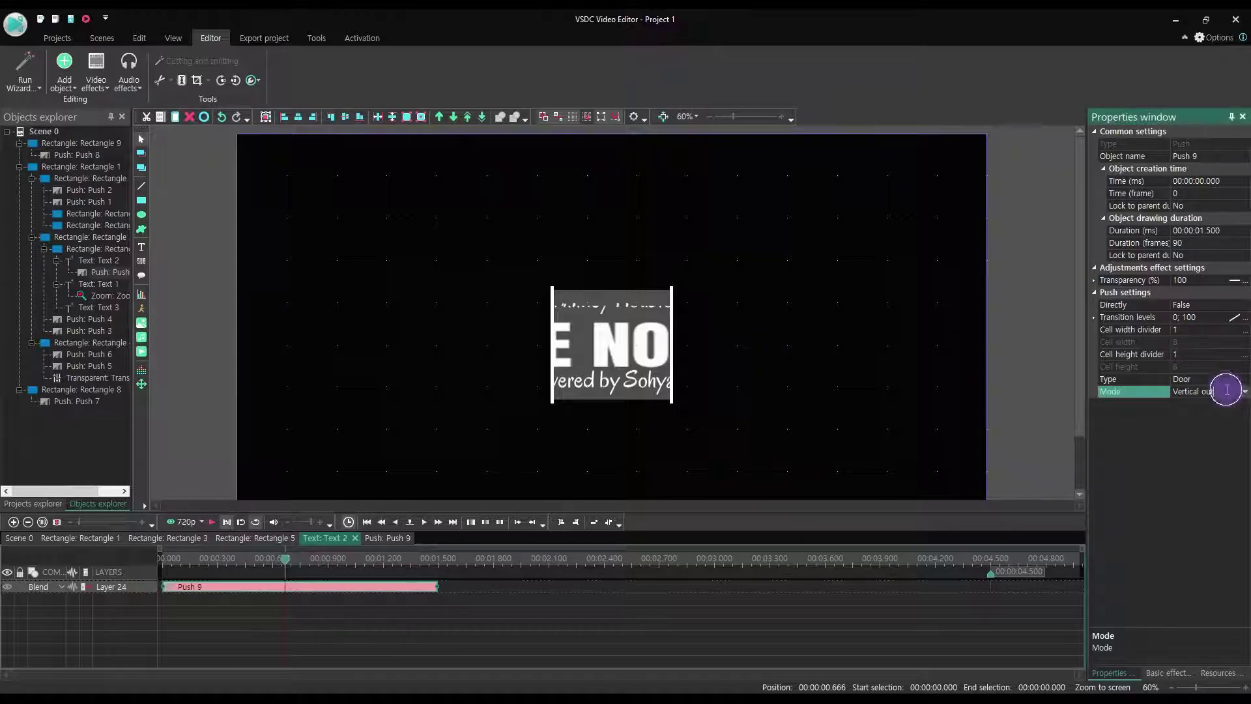
pyautogui.click(1238, 379)
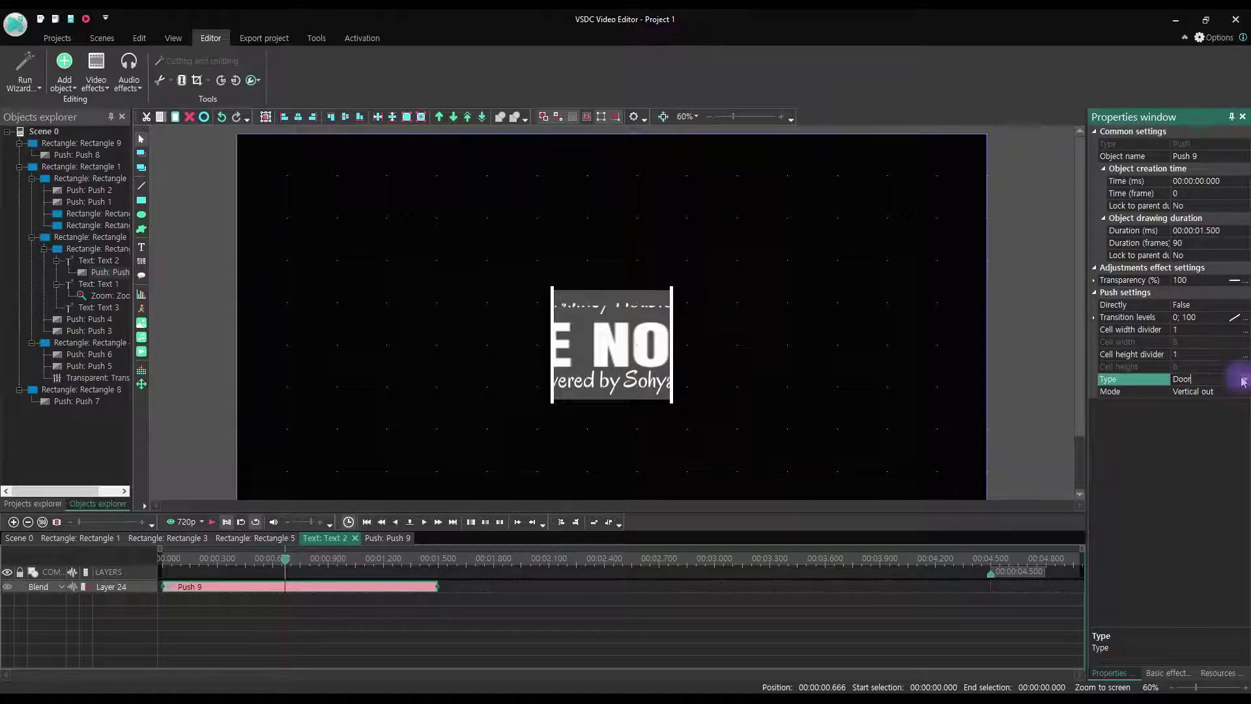
pyautogui.click(1245, 379)
pyautogui.click(1208, 404)
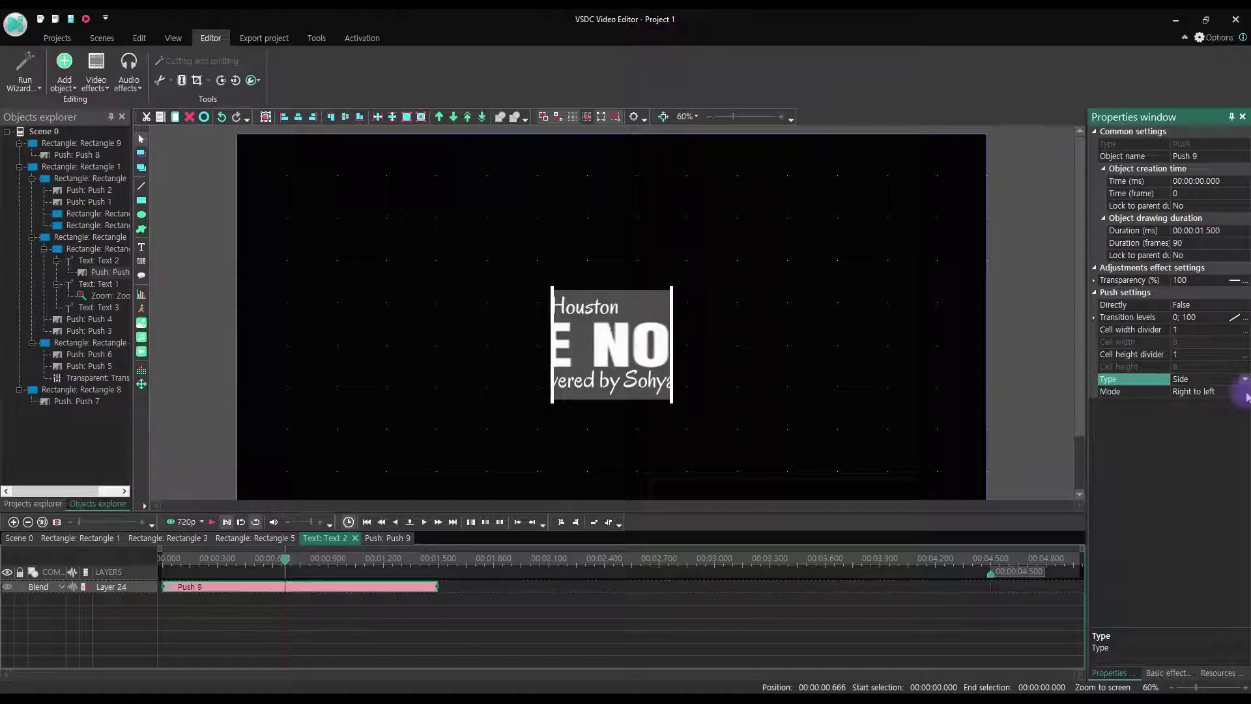
pyautogui.moveTo(285, 559); pyautogui.dragTo(344, 559)
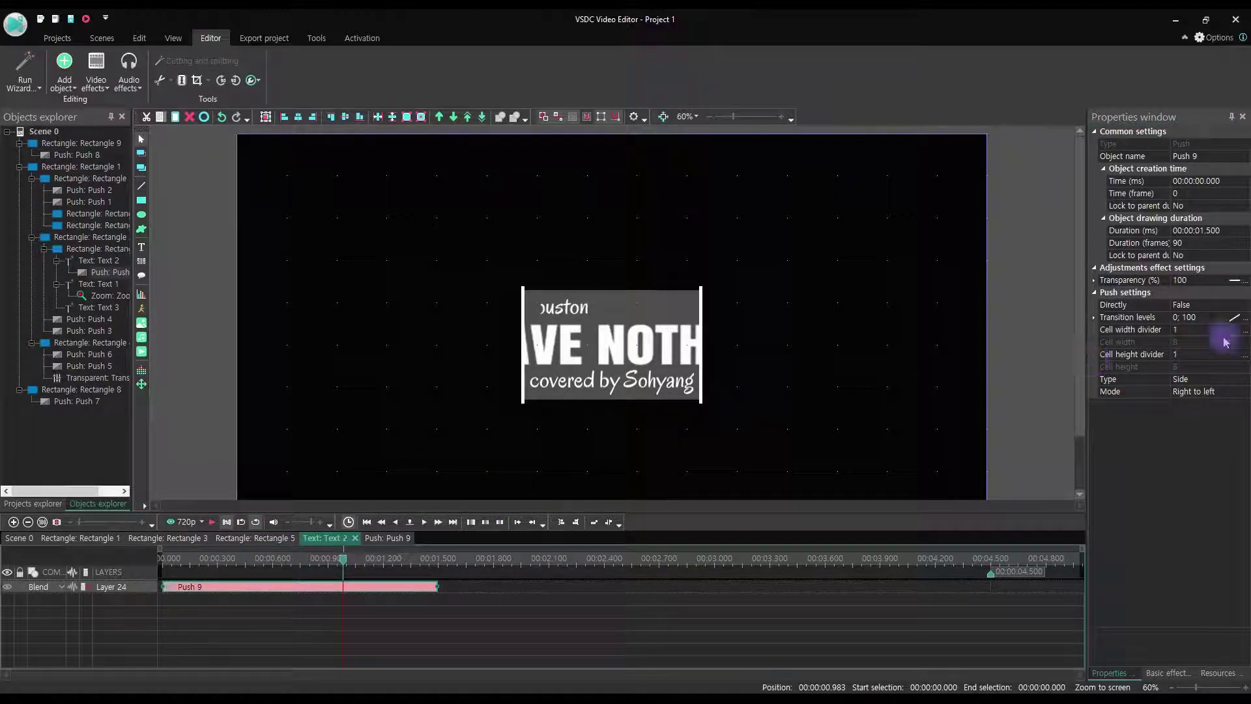
pyautogui.click(1244, 307)
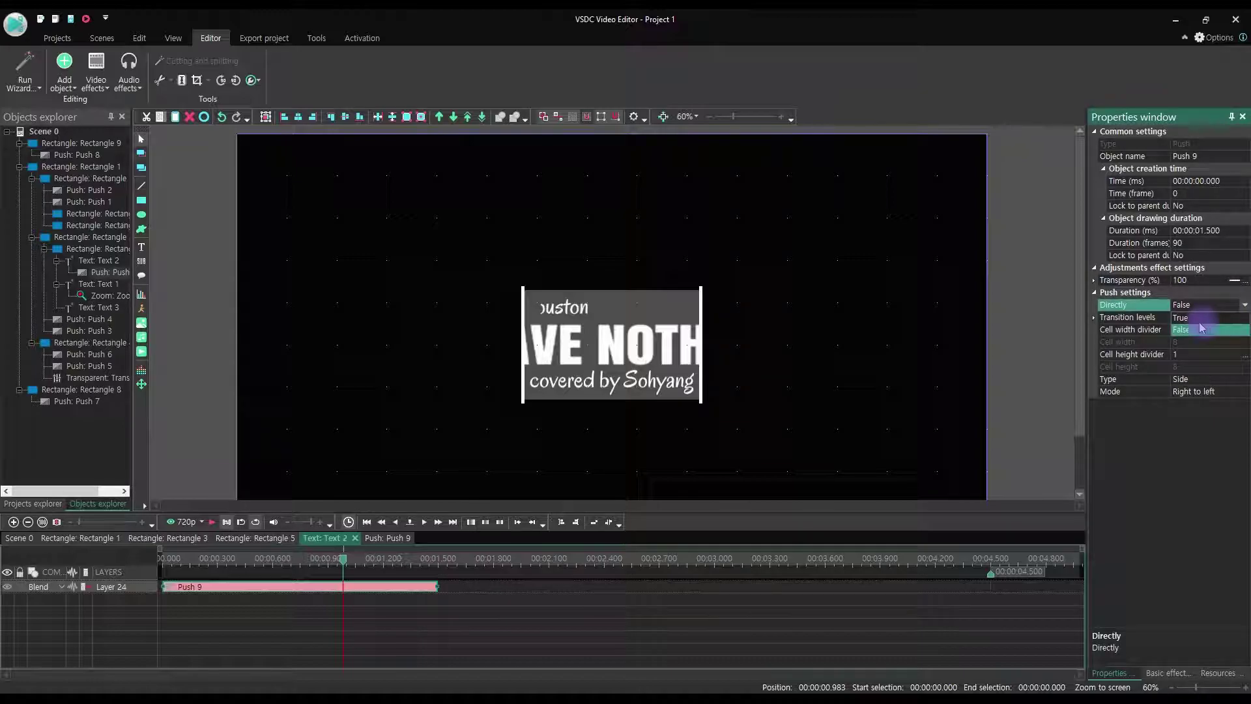
pyautogui.click(1199, 322)
# Step: Duplicate the Push transition, place the copy at 00:00:03.000, and set the copy's Directly option to False
pyautogui.click(398, 590)
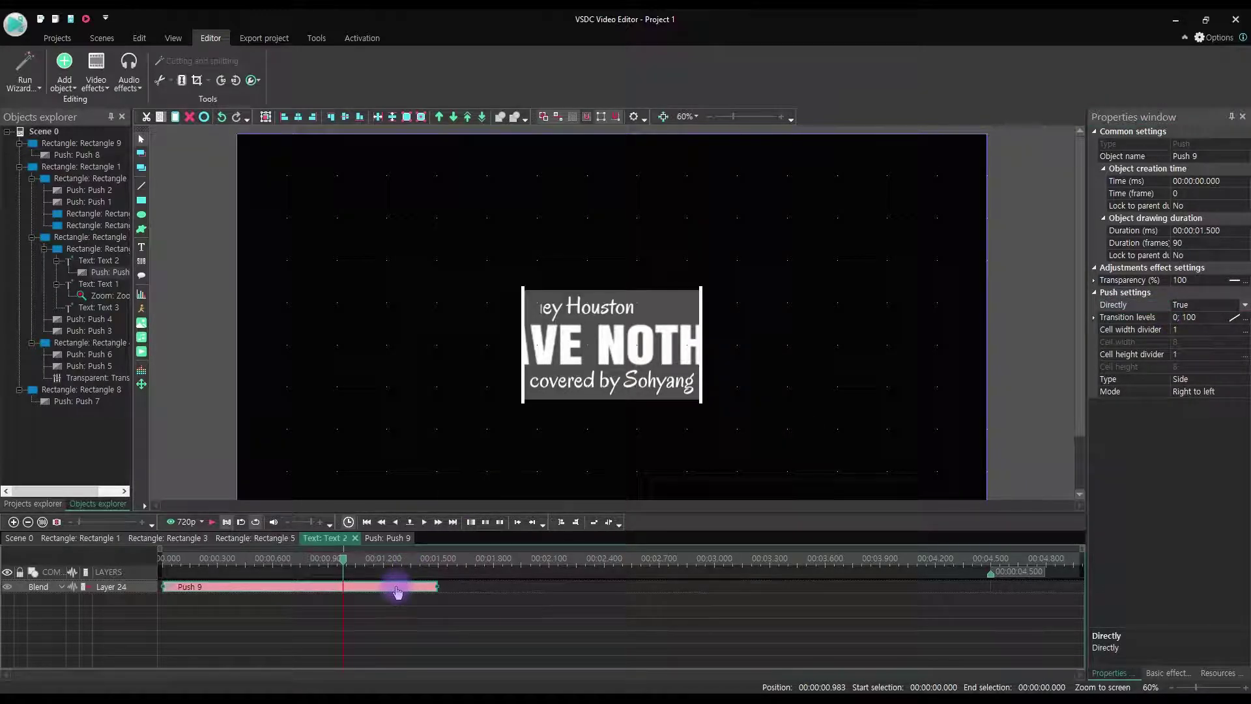
pyautogui.hotkey('ctrl', 'v')
pyautogui.moveTo(302, 594); pyautogui.dragTo(829, 591)
pyautogui.click(825, 564)
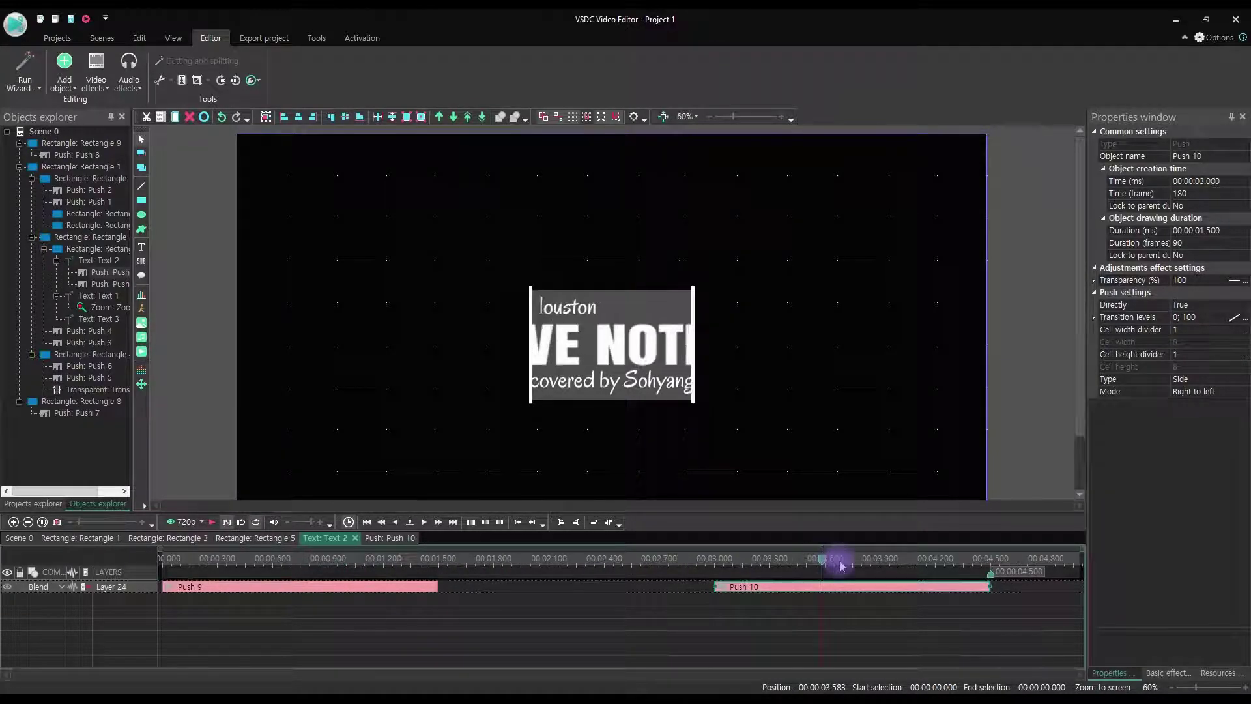
pyautogui.click(1215, 393)
pyautogui.click(1206, 304)
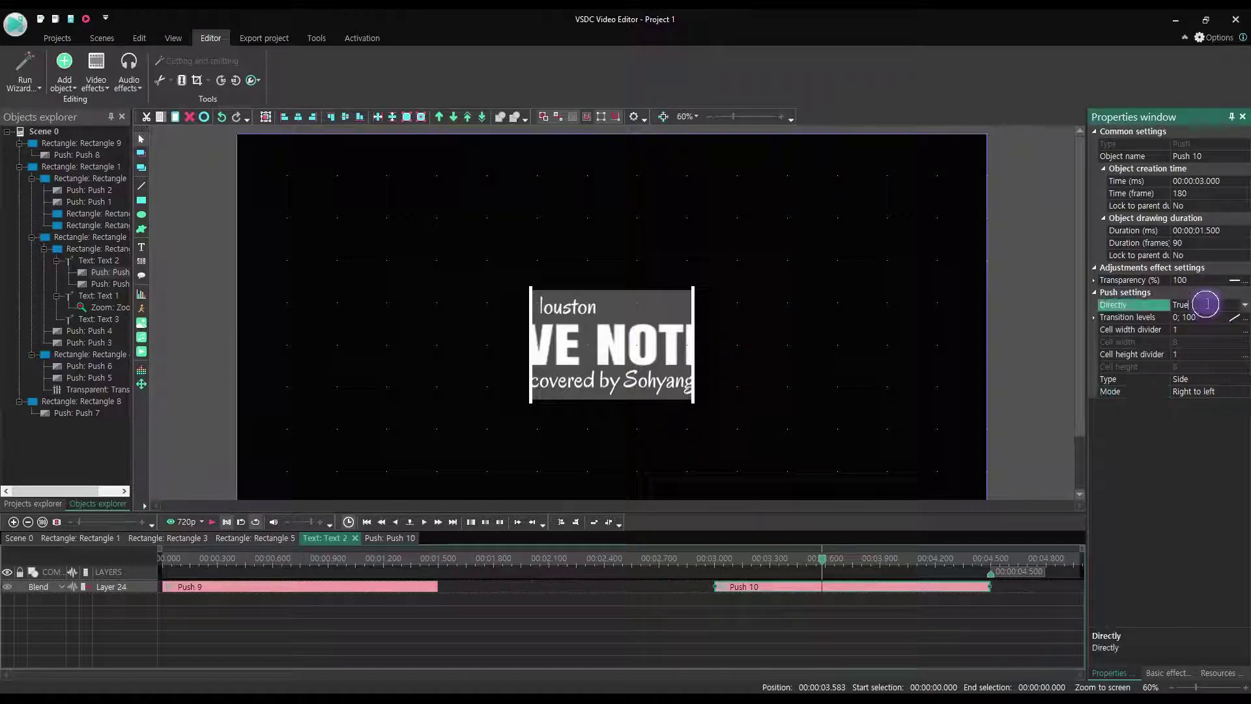
pyautogui.click(1244, 305)
pyautogui.click(1201, 330)
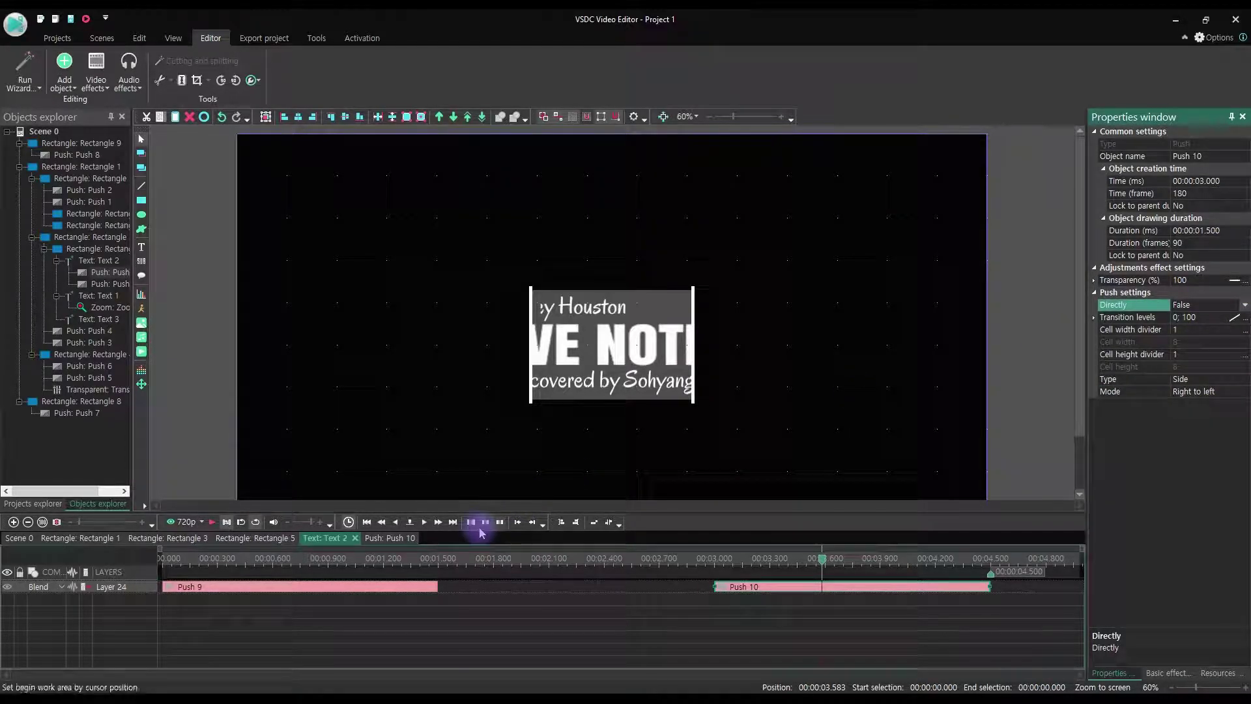
# Step: Copy both Push transitions of the "Whitney Houston" text into the "covered by Sohyang" text
pyautogui.click(415, 589)
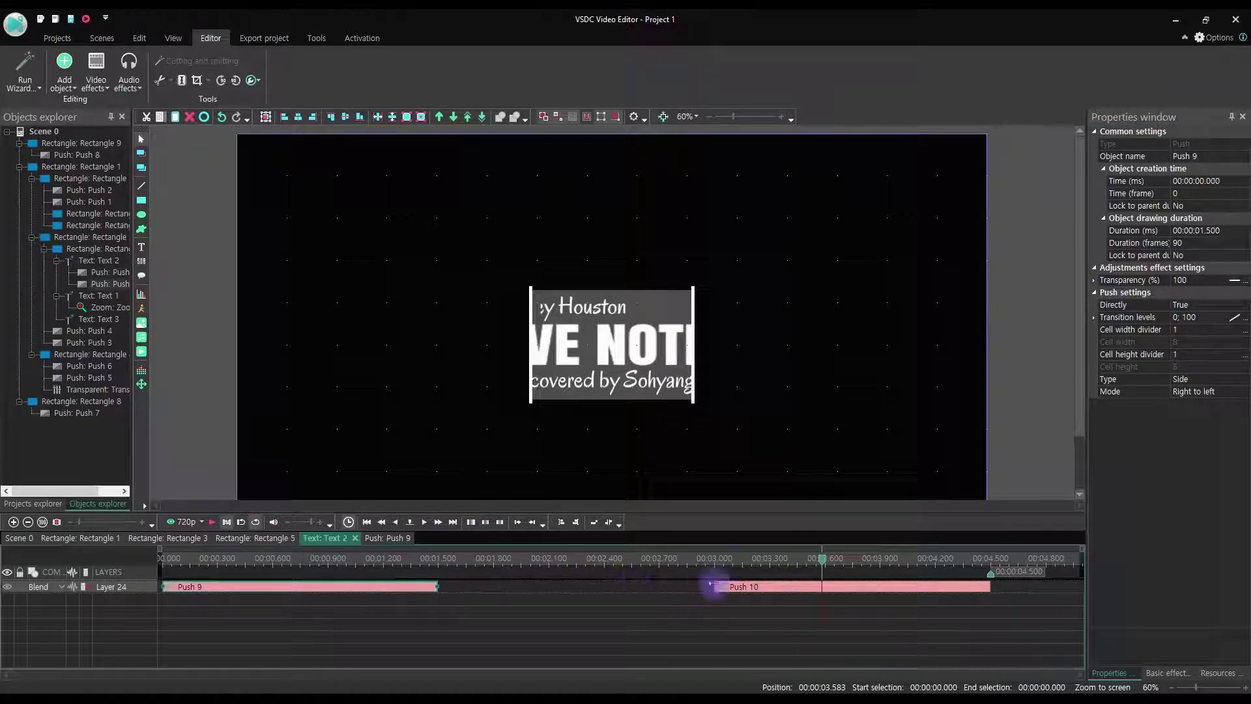
pyautogui.keyDown('ctrl'); pyautogui.click(751, 588); pyautogui.keyUp('ctrl')
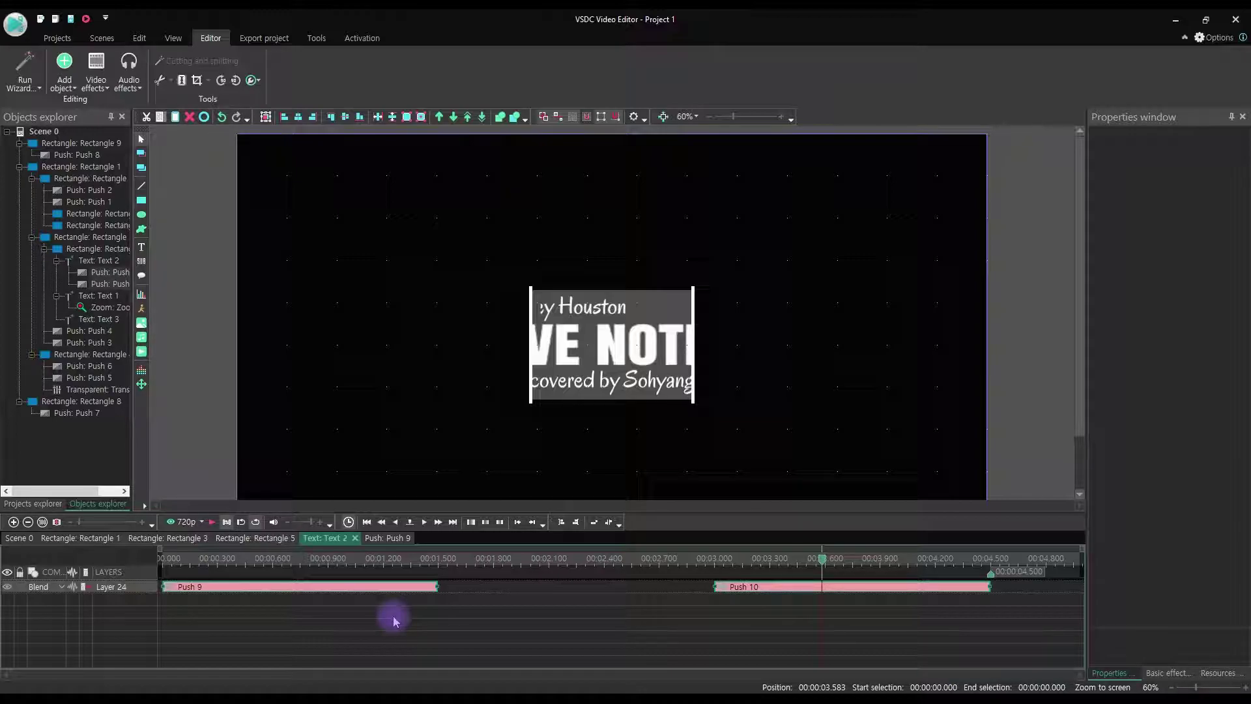
pyautogui.hotkey('ctrl', 'c')
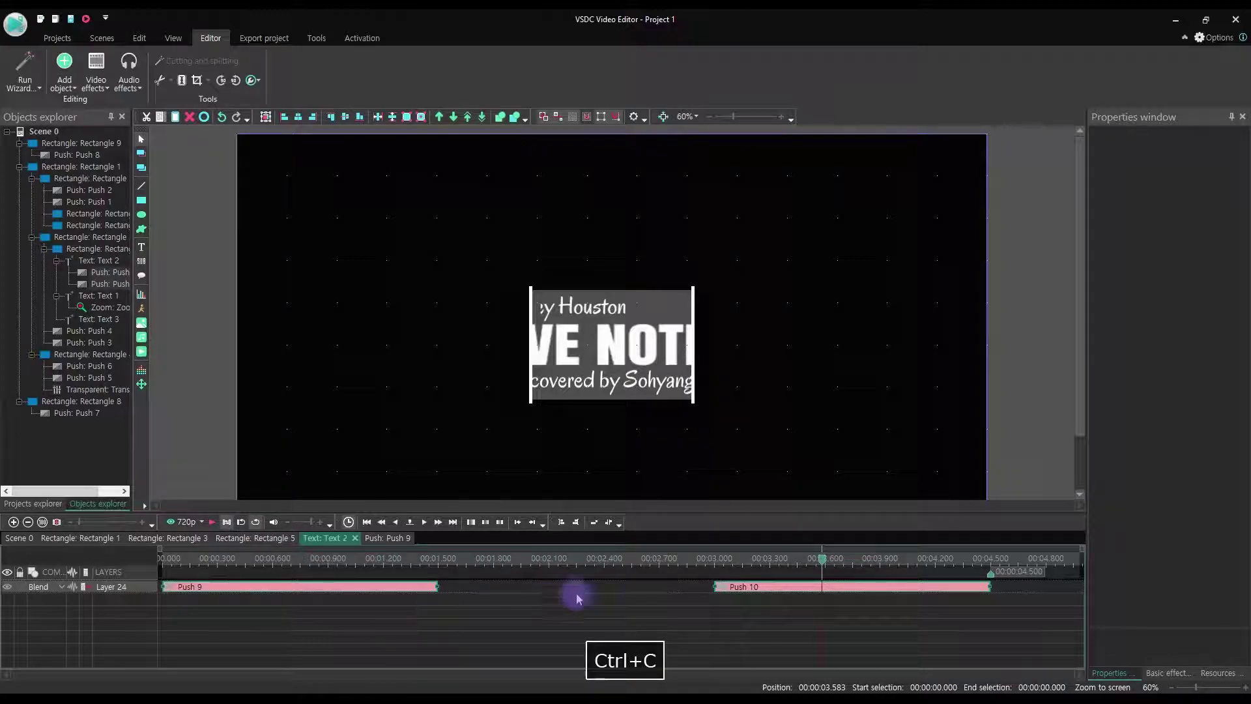
pyautogui.moveTo(759, 564); pyautogui.dragTo(894, 559)
pyautogui.doubleClick(195, 419)
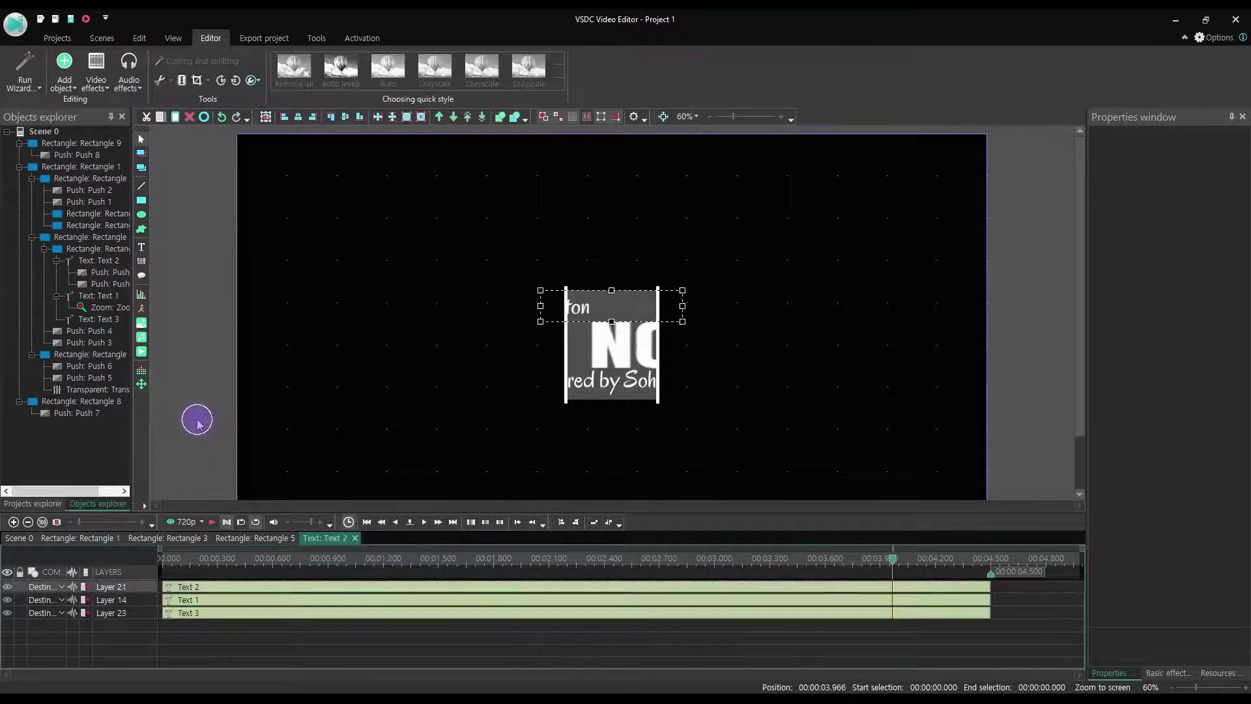
pyautogui.doubleClick(232, 614)
pyautogui.hotkey('ctrl', 'v')
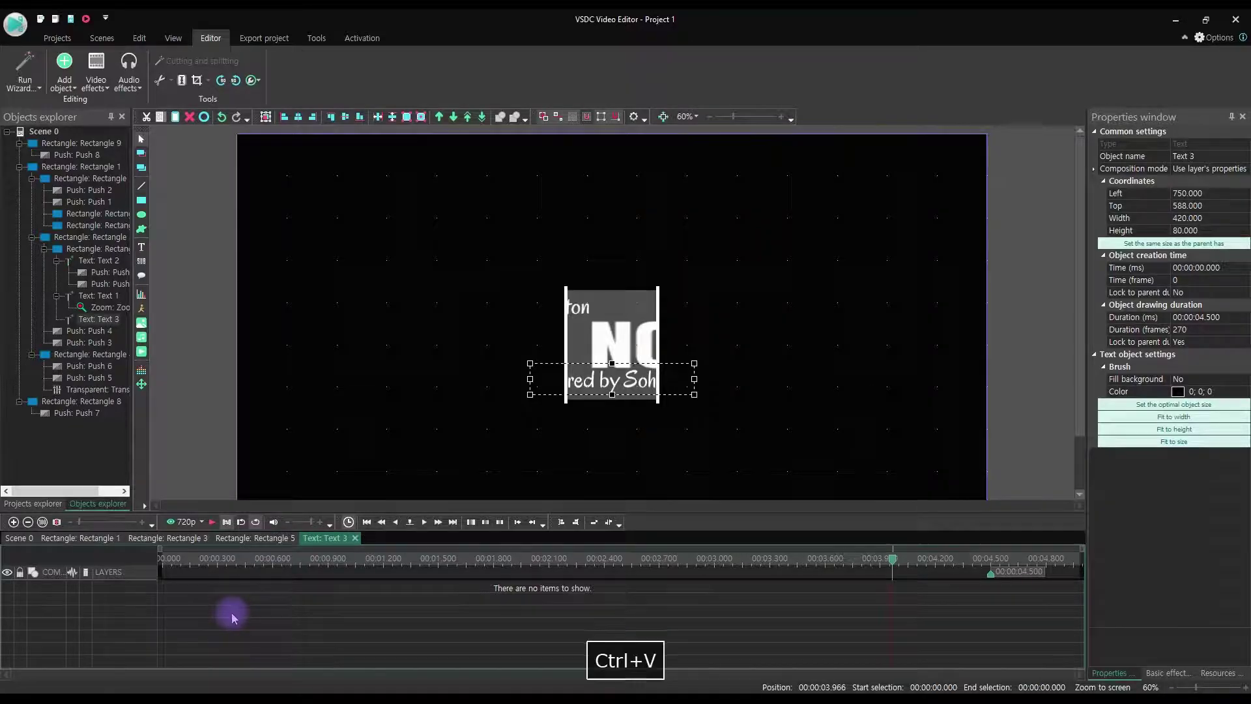
# Step: Shorten the opening Push transition inside Rectangle 2 so it lasts 1 second from the timeline start
pyautogui.doubleClick(195, 445)
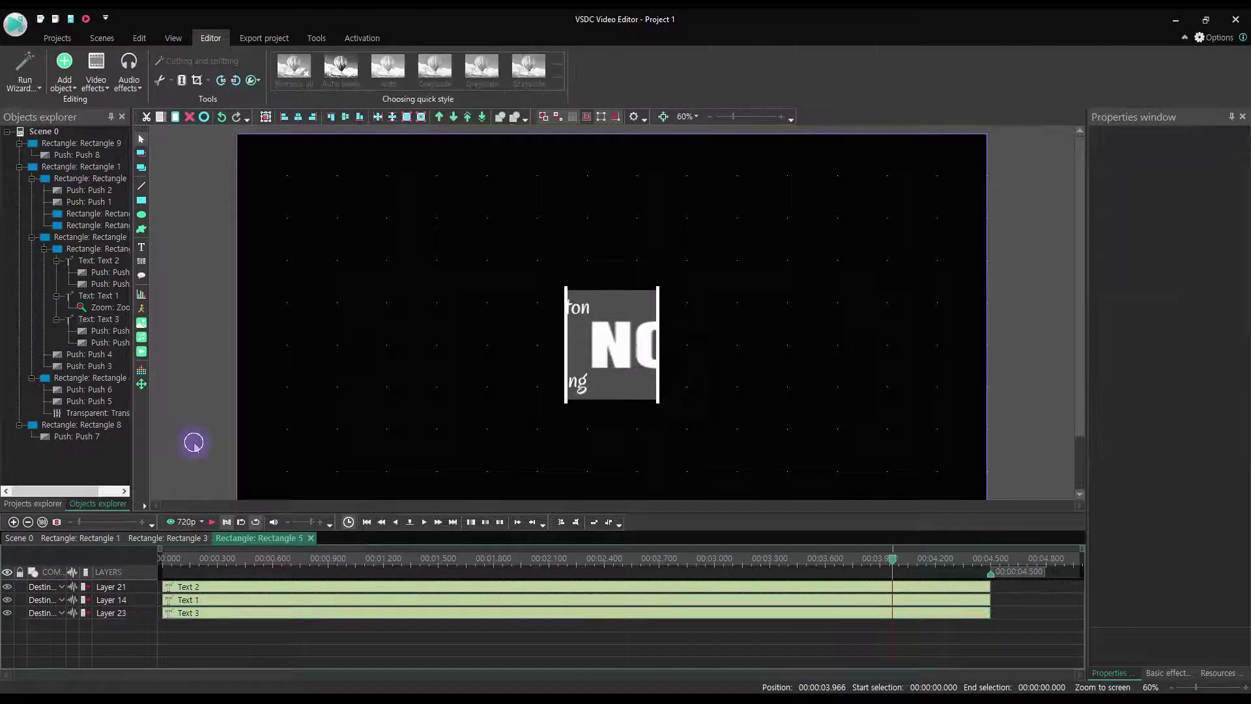
pyautogui.doubleClick(193, 442)
pyautogui.doubleClick(193, 439)
pyautogui.doubleClick(243, 586)
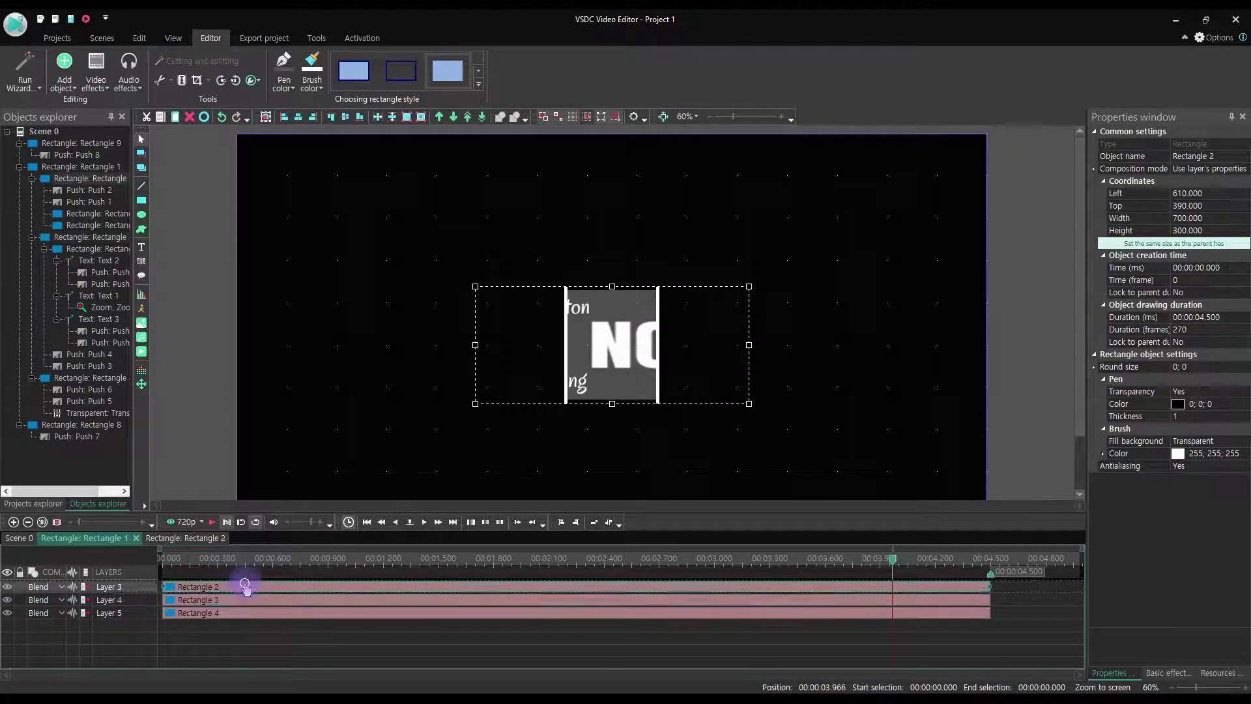
pyautogui.click(364, 564)
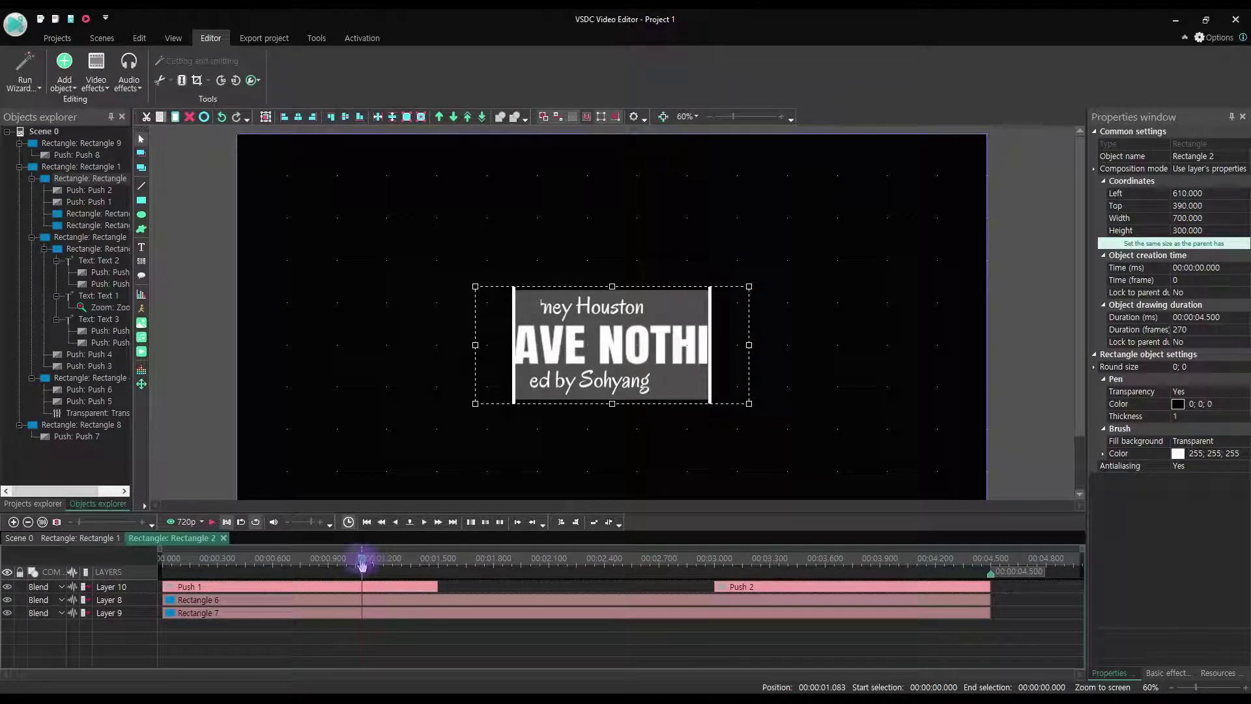
pyautogui.moveTo(369, 560); pyautogui.dragTo(346, 560)
pyautogui.click(433, 589)
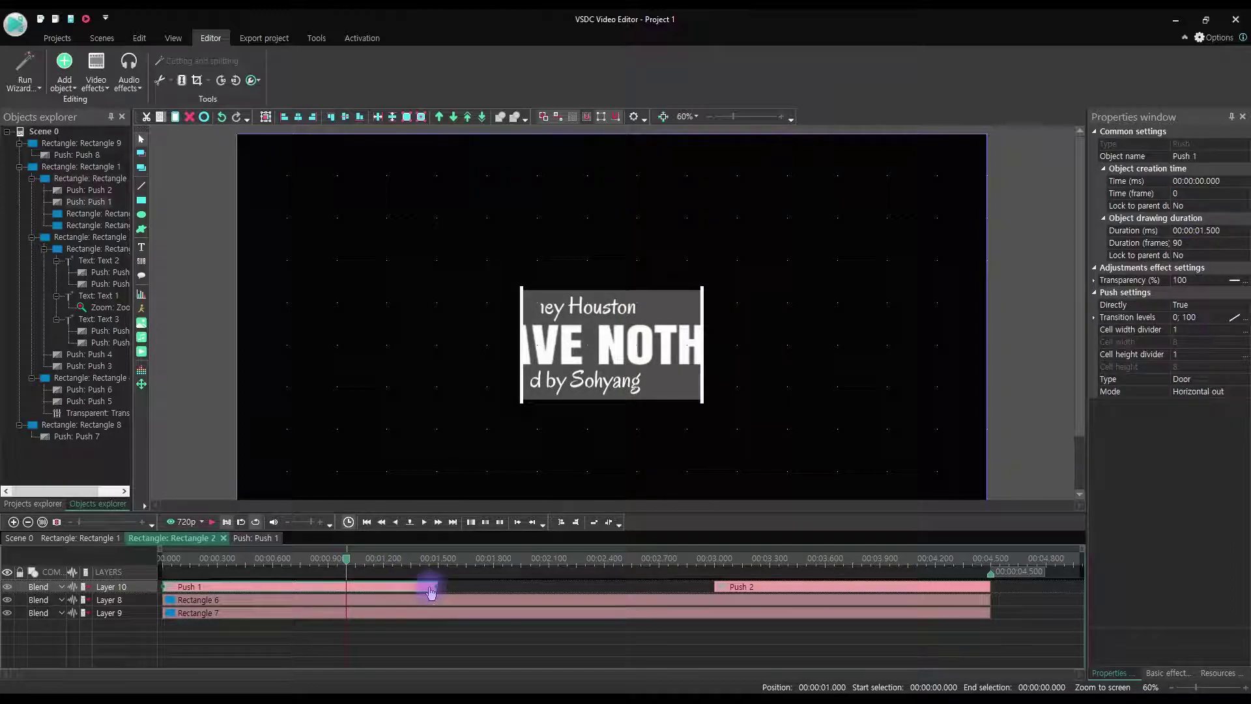
pyautogui.moveTo(437, 585); pyautogui.dragTo(343, 581)
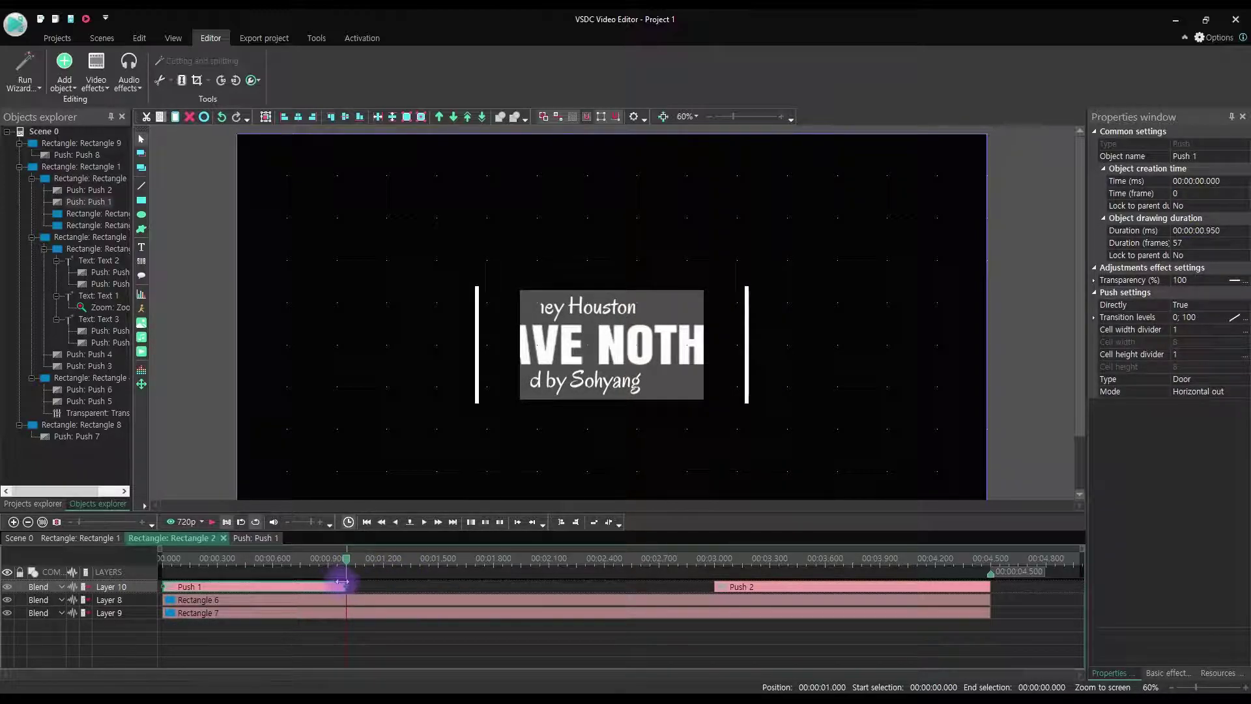
# Step: Trim the closing Push transition of Rectangle 2 to start at 00:00:03.500 and last 1 second
pyautogui.click(756, 567)
pyautogui.moveTo(757, 565); pyautogui.dragTo(810, 562)
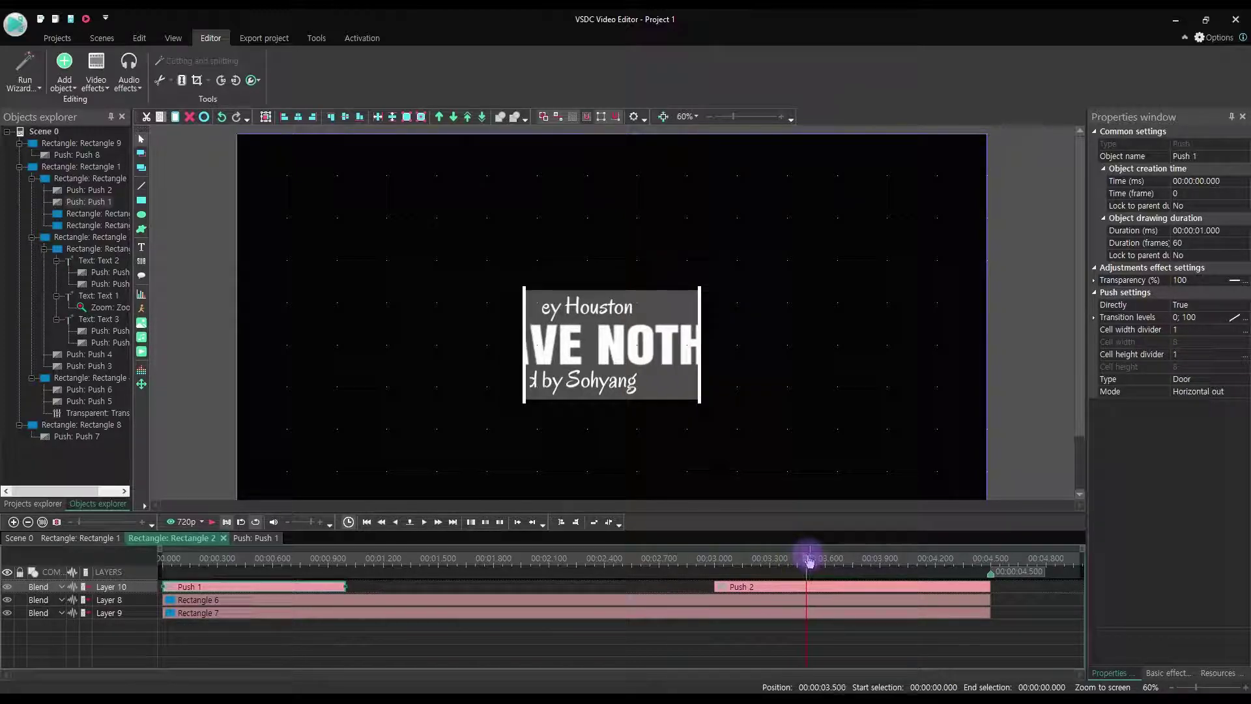
pyautogui.click(764, 590)
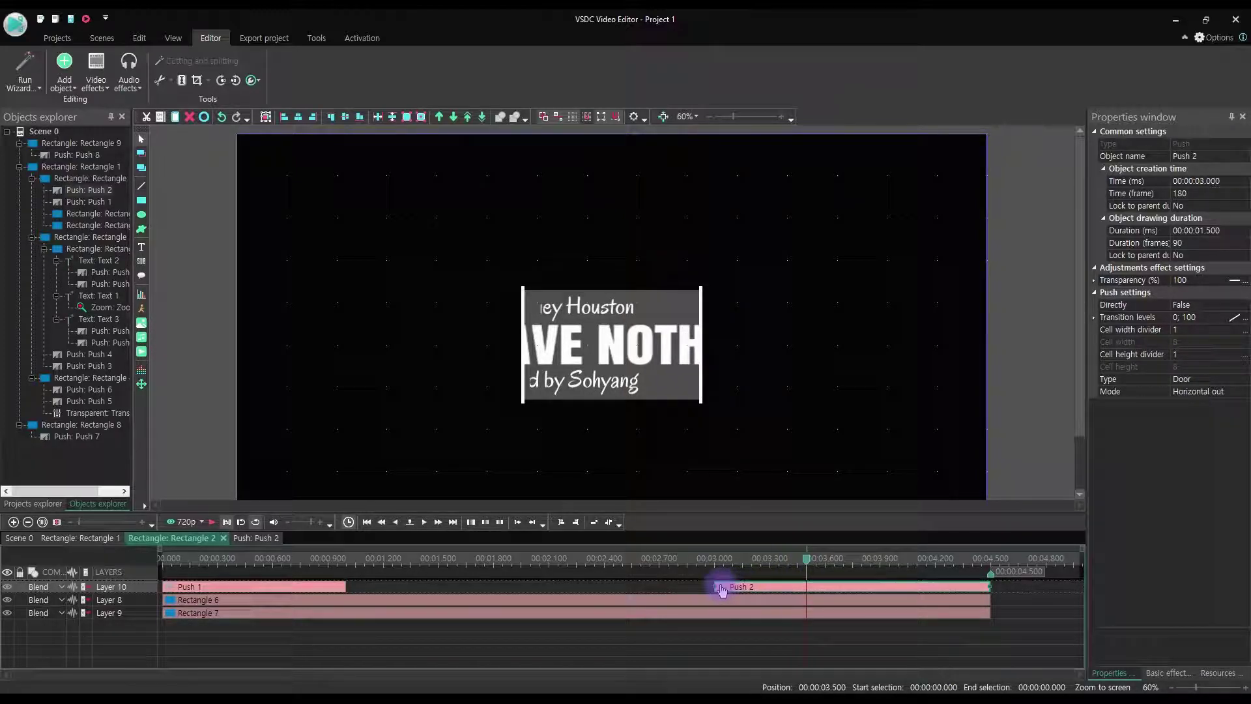
pyautogui.moveTo(716, 585); pyautogui.dragTo(806, 586)
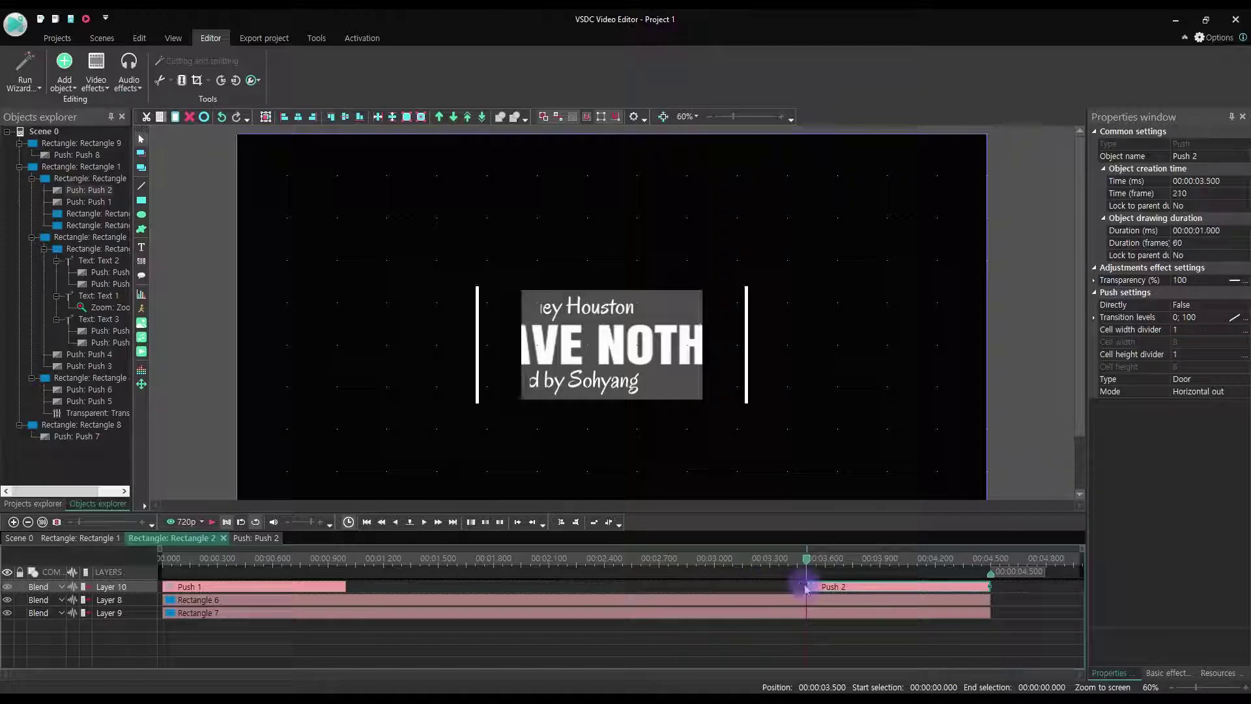
# Step: Copy both shortened Push transitions of Rectangle 2 into Rectangle 3
pyautogui.click(332, 589)
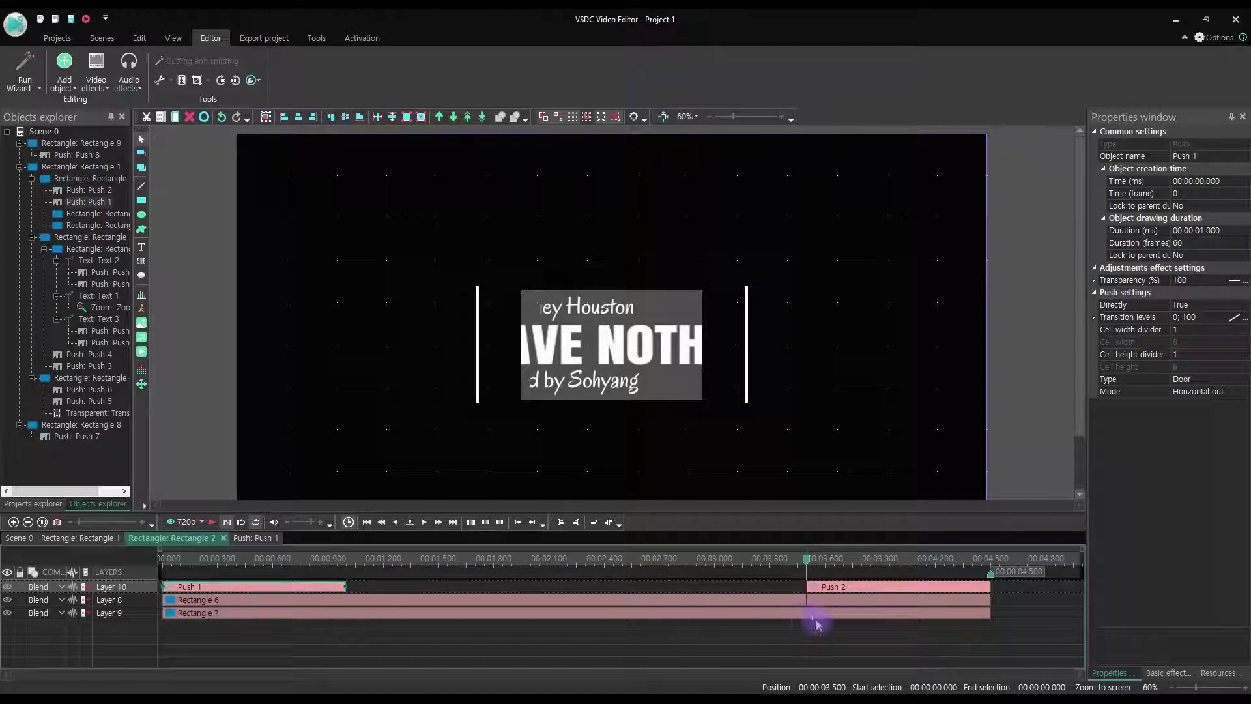
pyautogui.keyDown('ctrl'); pyautogui.click(860, 588); pyautogui.keyUp('ctrl')
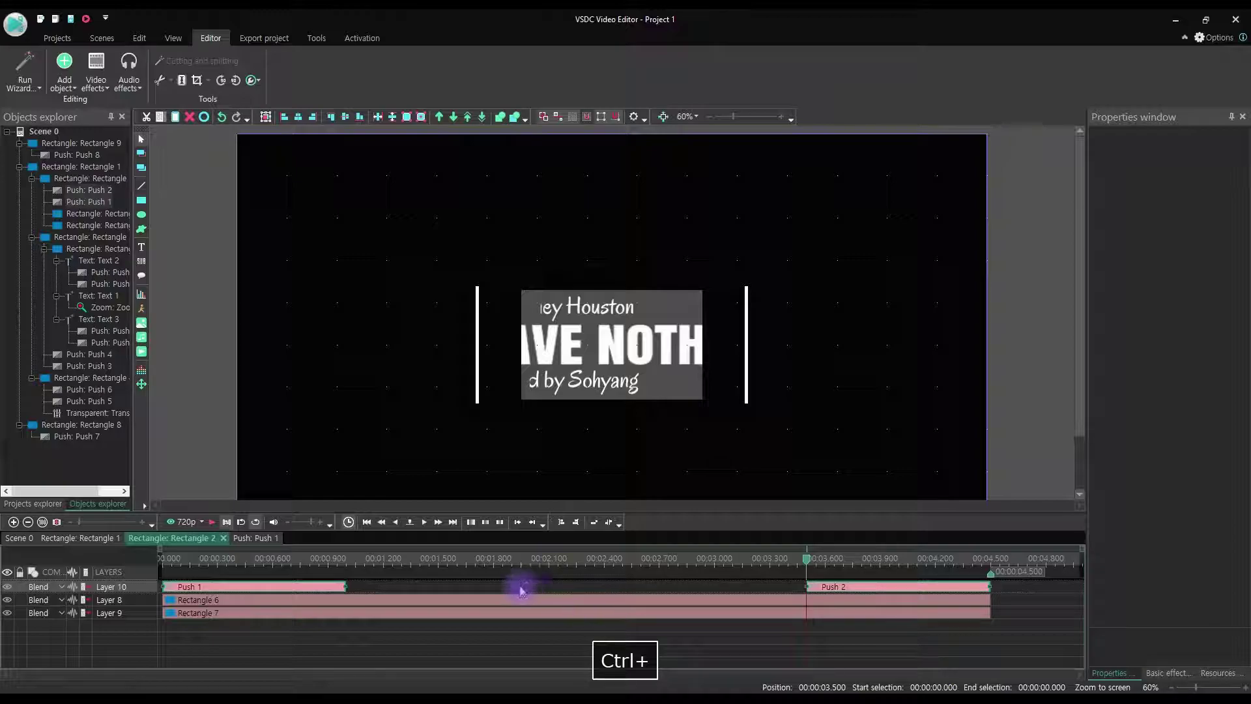
pyautogui.hotkey('ctrl', 'c')
pyautogui.doubleClick(201, 467)
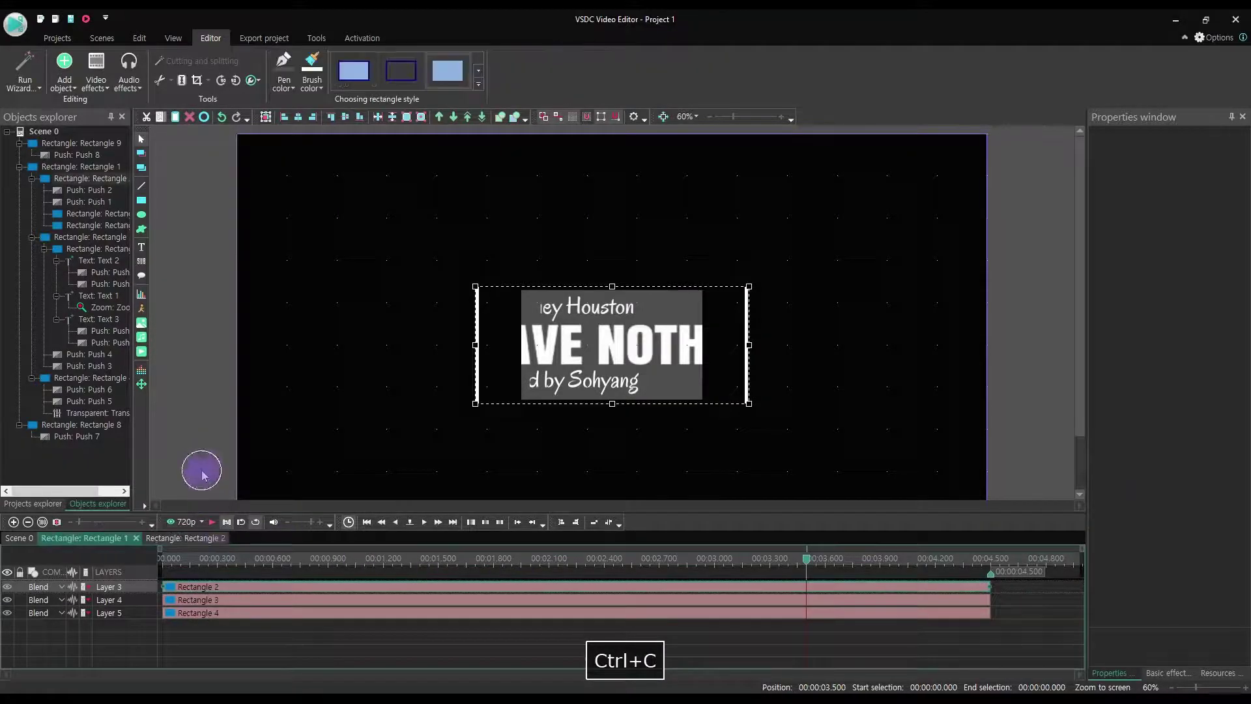
pyautogui.doubleClick(232, 601)
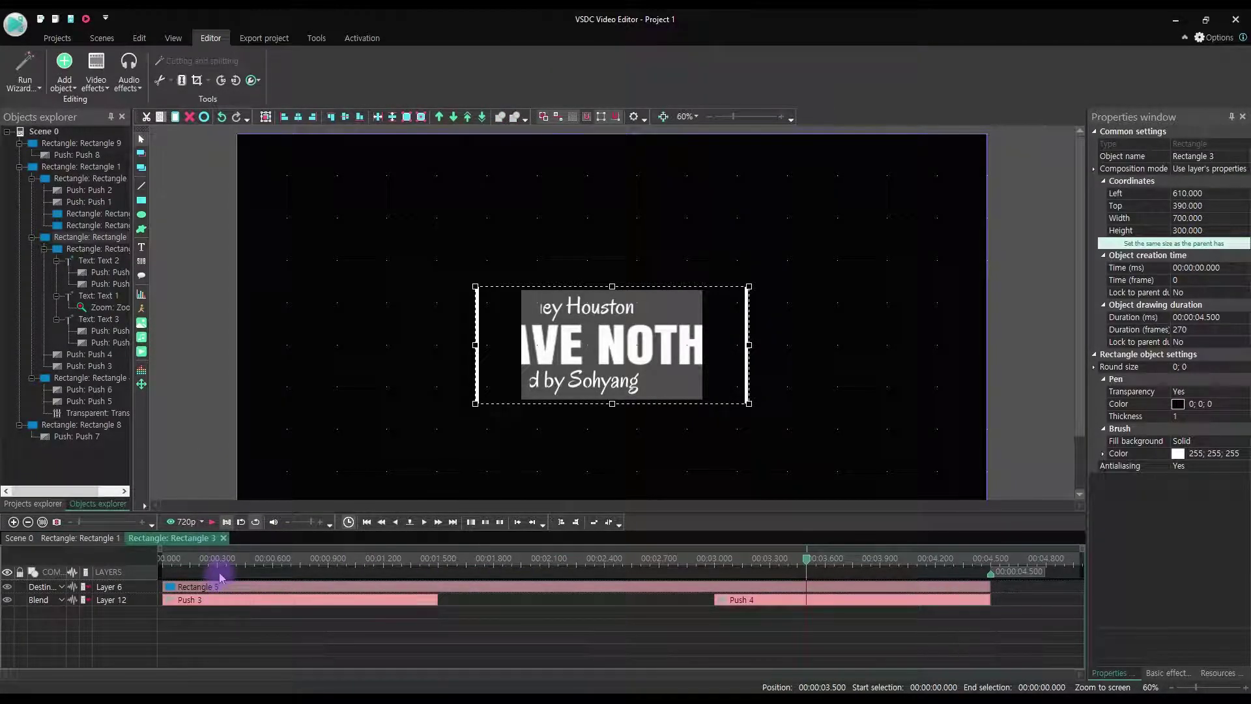
pyautogui.hotkey('ctrl', 'v')
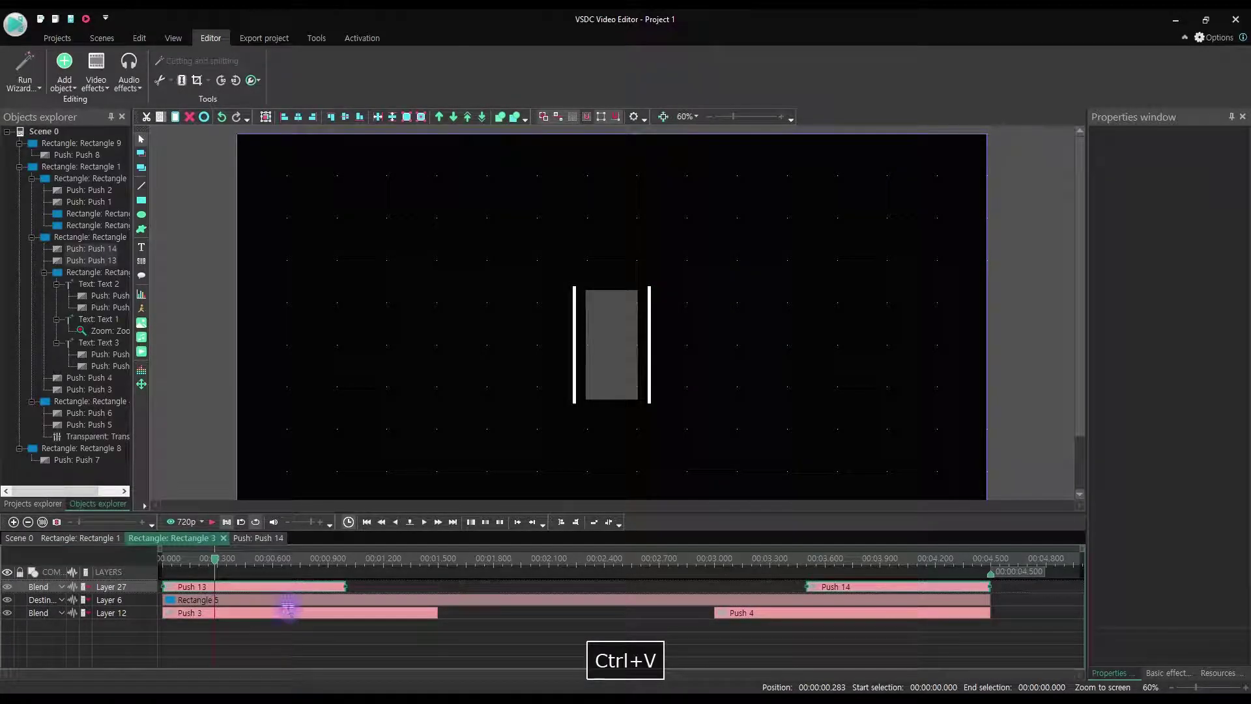
# Step: Delete the two old 1.5-second Push transitions from Rectangle 3 and move Rectangle 5 above the new Push layer
pyautogui.click(287, 615)
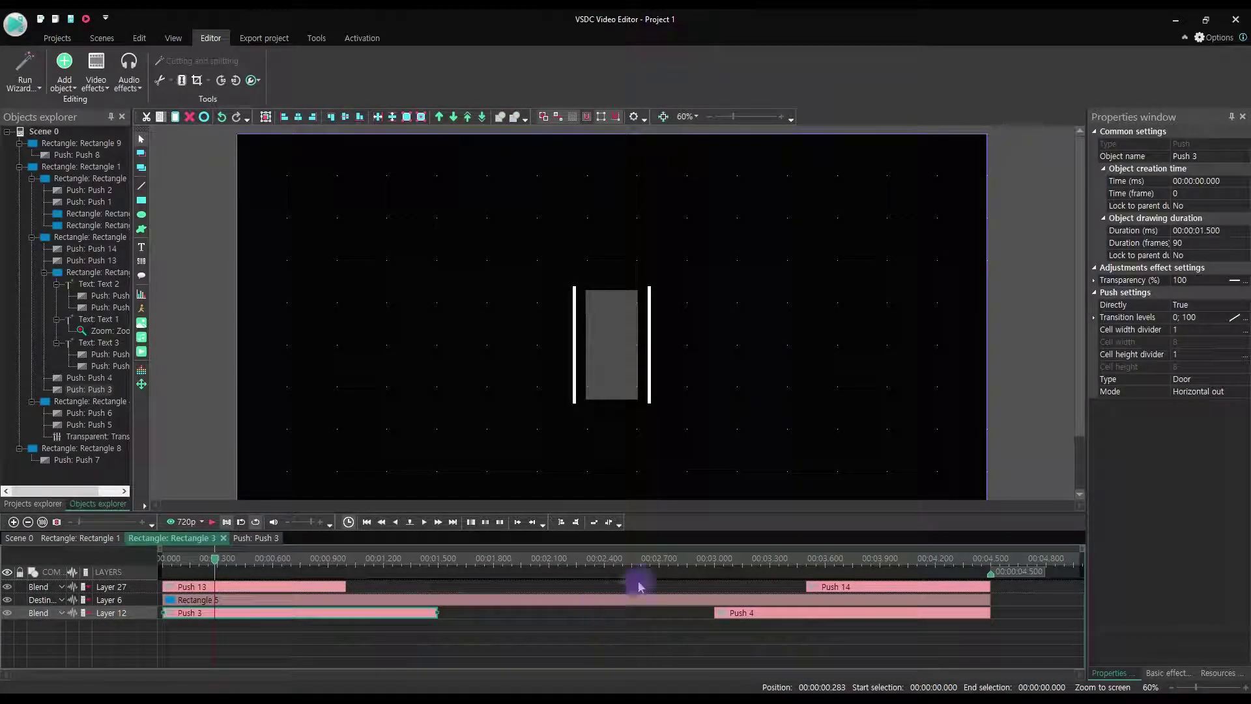
pyautogui.press('Delete')
pyautogui.click(774, 615)
pyautogui.press('Delete')
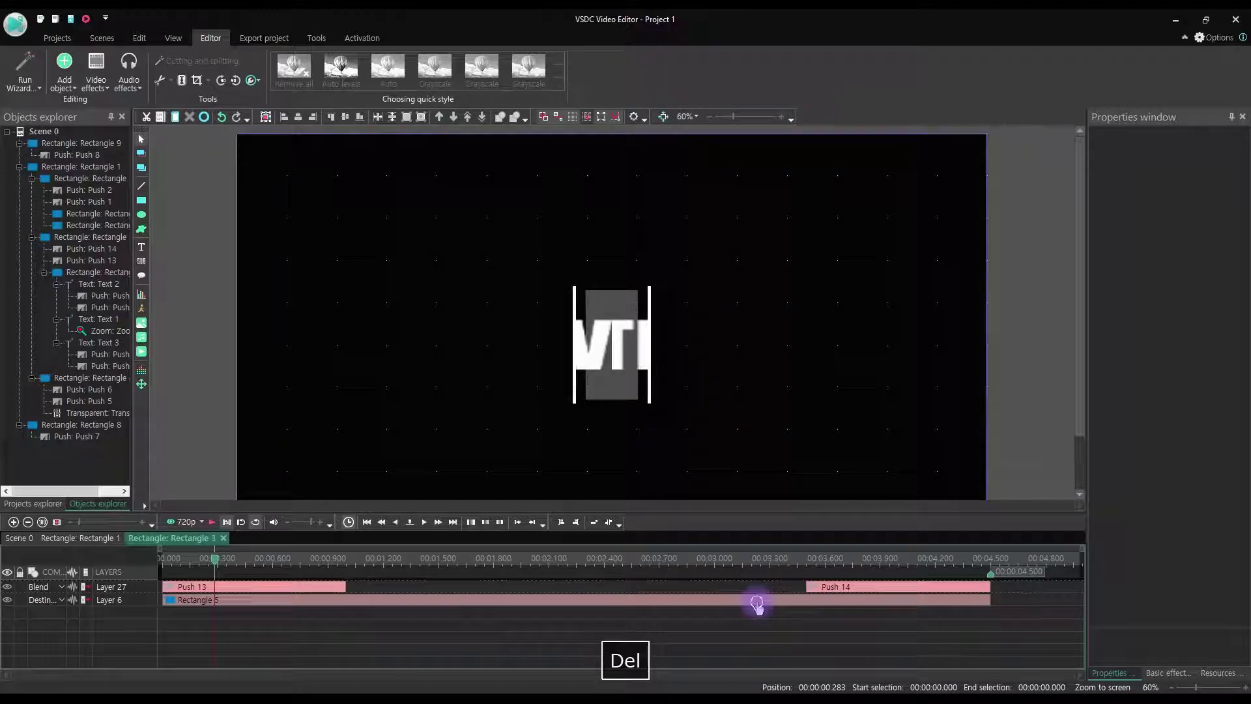
pyautogui.click(758, 603)
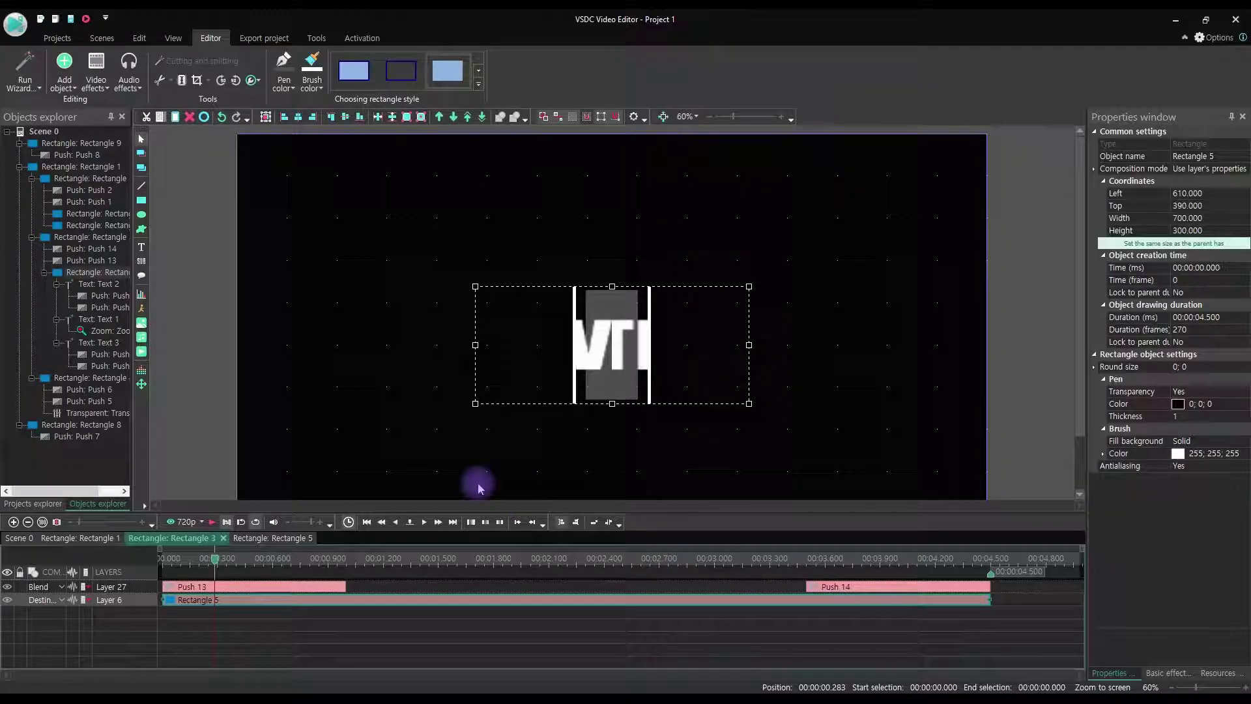
pyautogui.click(441, 120)
# Step: Paste the shortened Push transitions into Rectangle 4 and delete its two old 1.5-second Push transitions
pyautogui.doubleClick(376, 388)
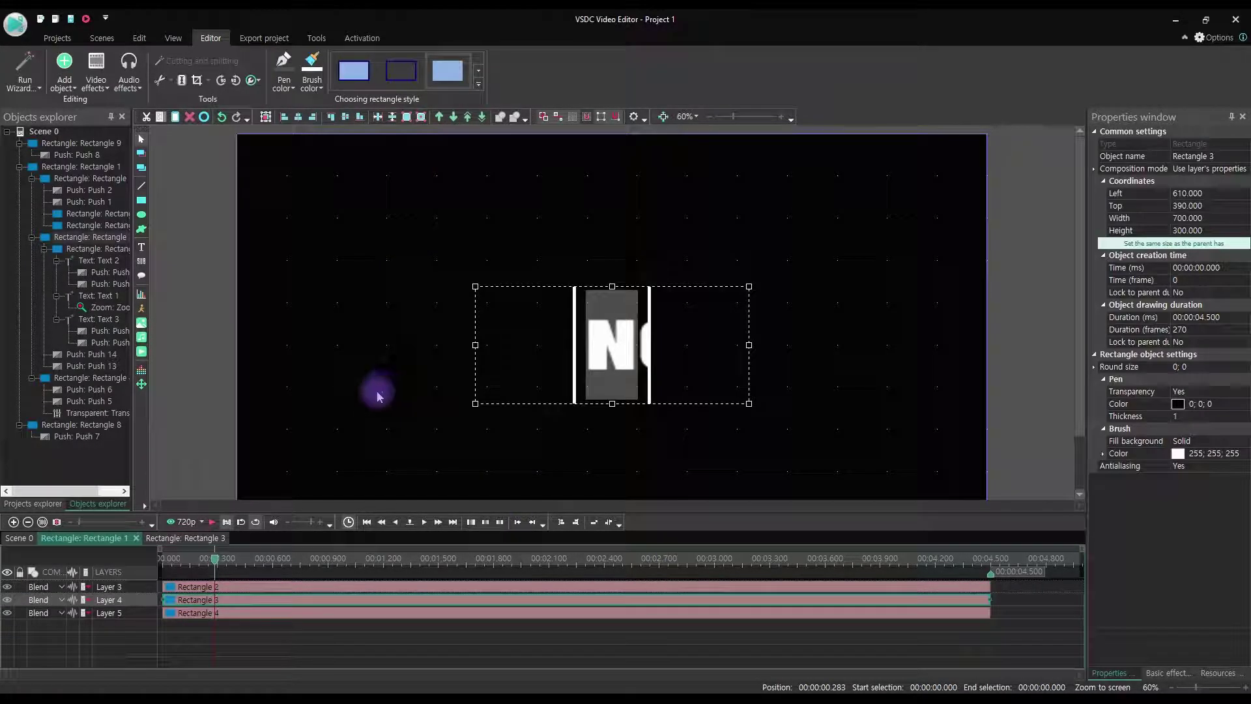
pyautogui.doubleClick(306, 613)
pyautogui.hotkey('ctrl', 'v')
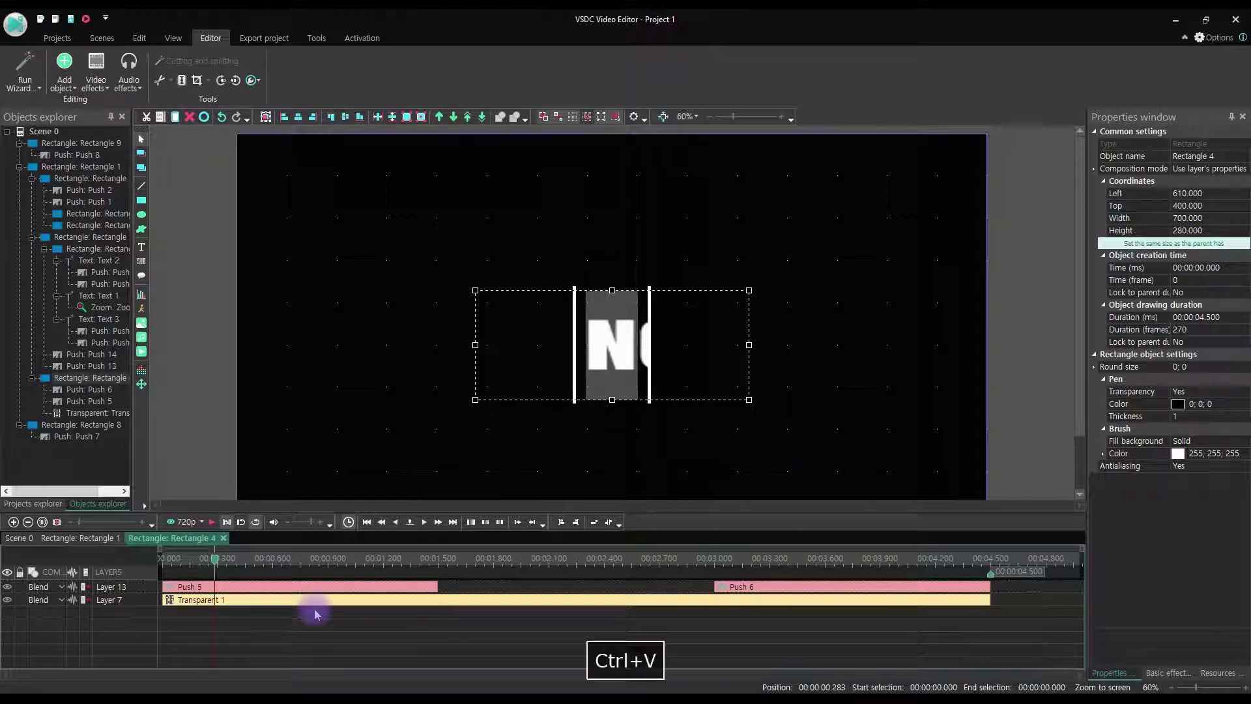
pyautogui.click(303, 600)
pyautogui.press('Delete')
pyautogui.click(811, 598)
pyautogui.press('Delete')
pyautogui.click(324, 445)
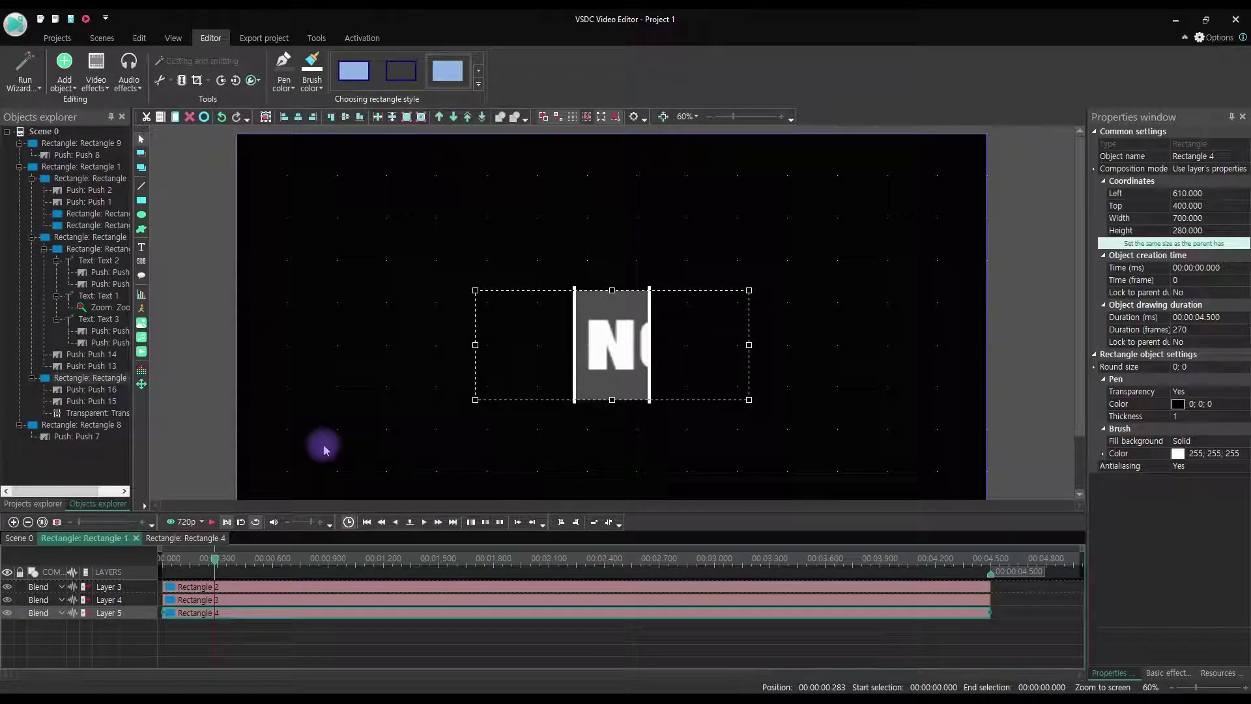
# Step: Duplicate the "Whitney Houston" and "covered by Sohyang" texts inside Rectangle 5
pyautogui.doubleClick(342, 607)
pyautogui.doubleClick(336, 587)
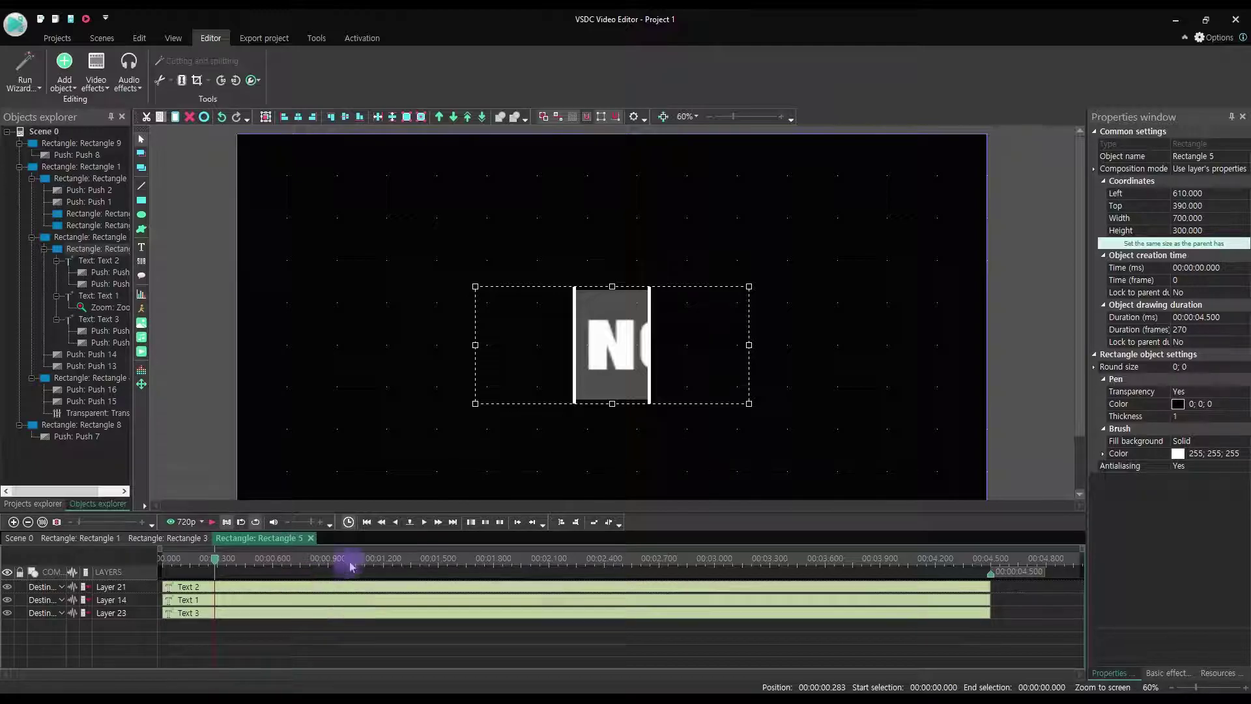
pyautogui.click(502, 559)
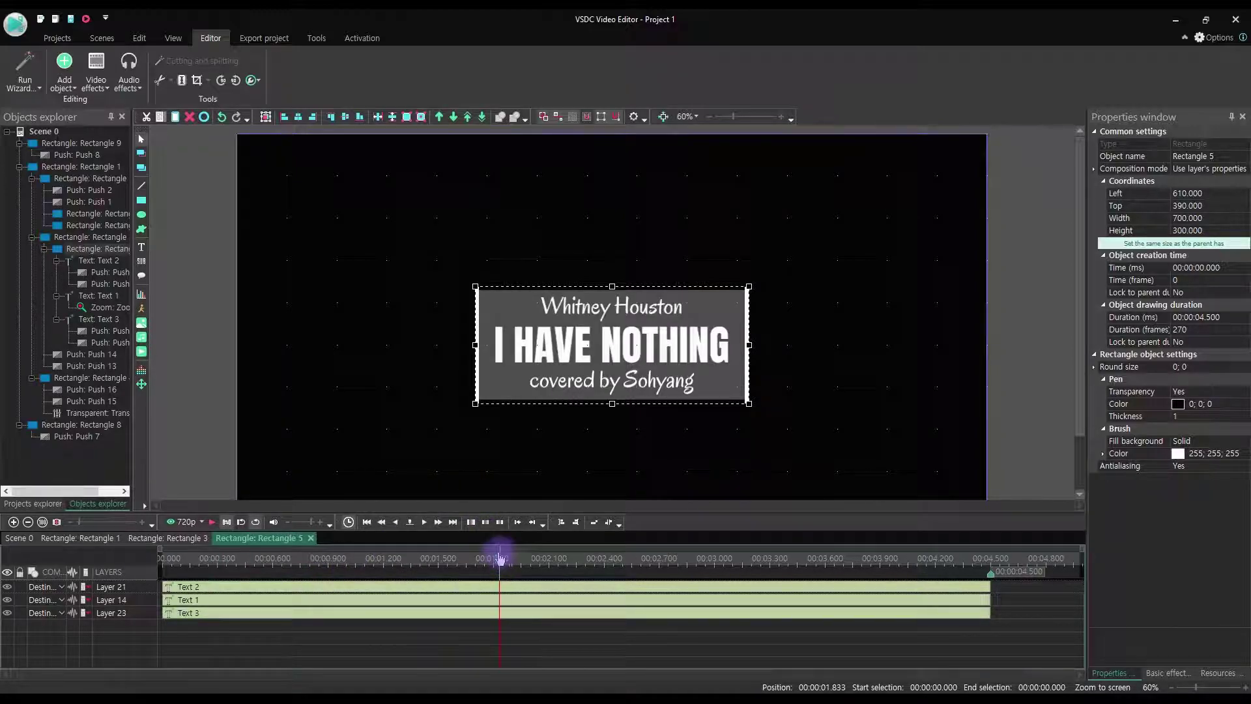
pyautogui.click(427, 589)
pyautogui.hotkey('ctrl', 'c')
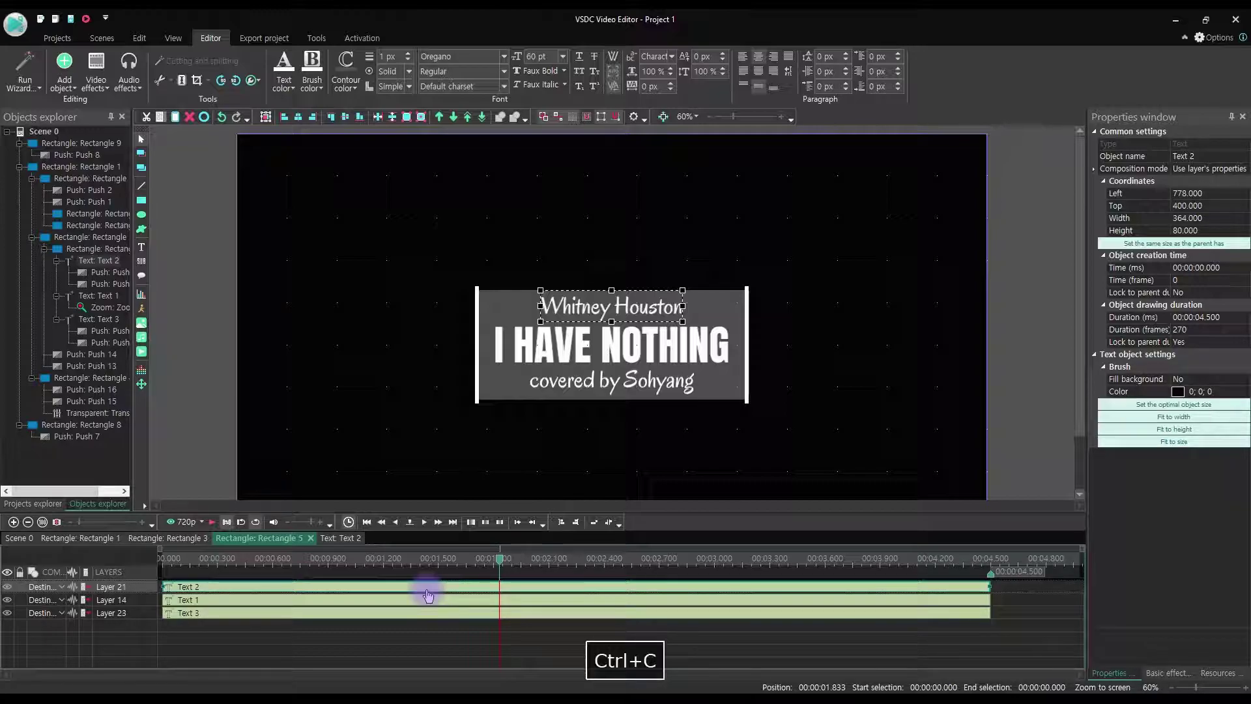
pyautogui.hotkey('ctrl', 'v')
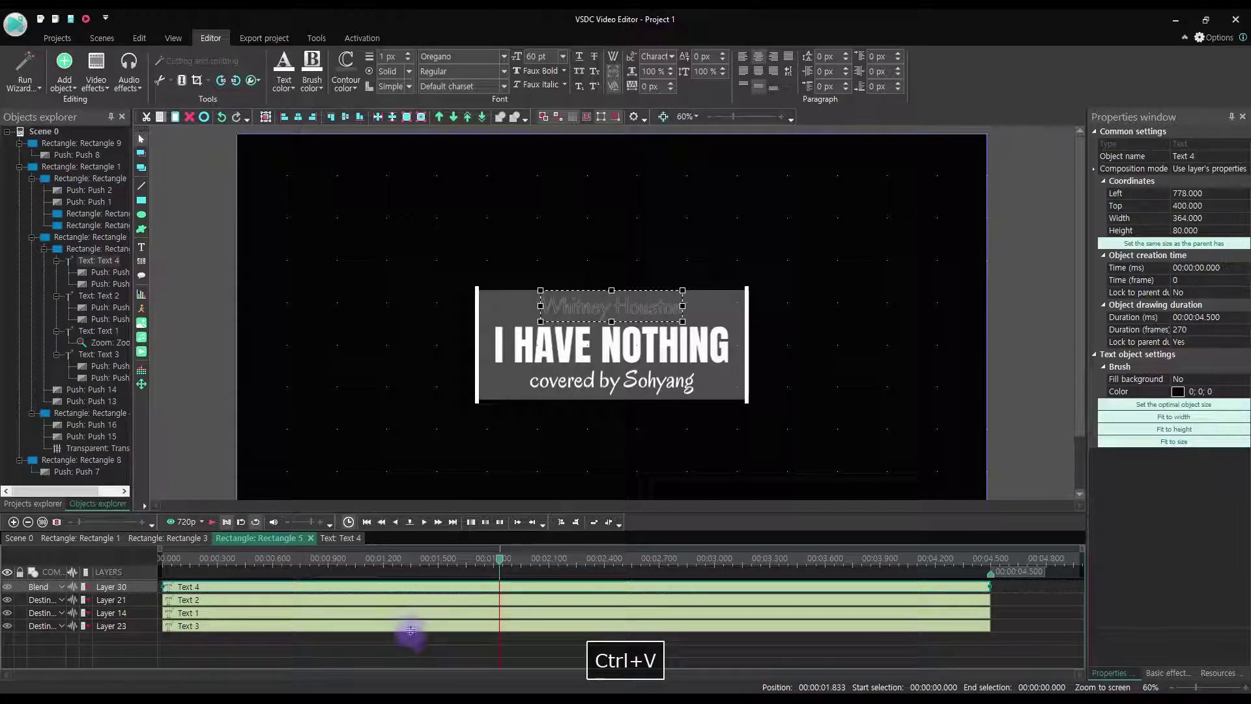
pyautogui.click(408, 627)
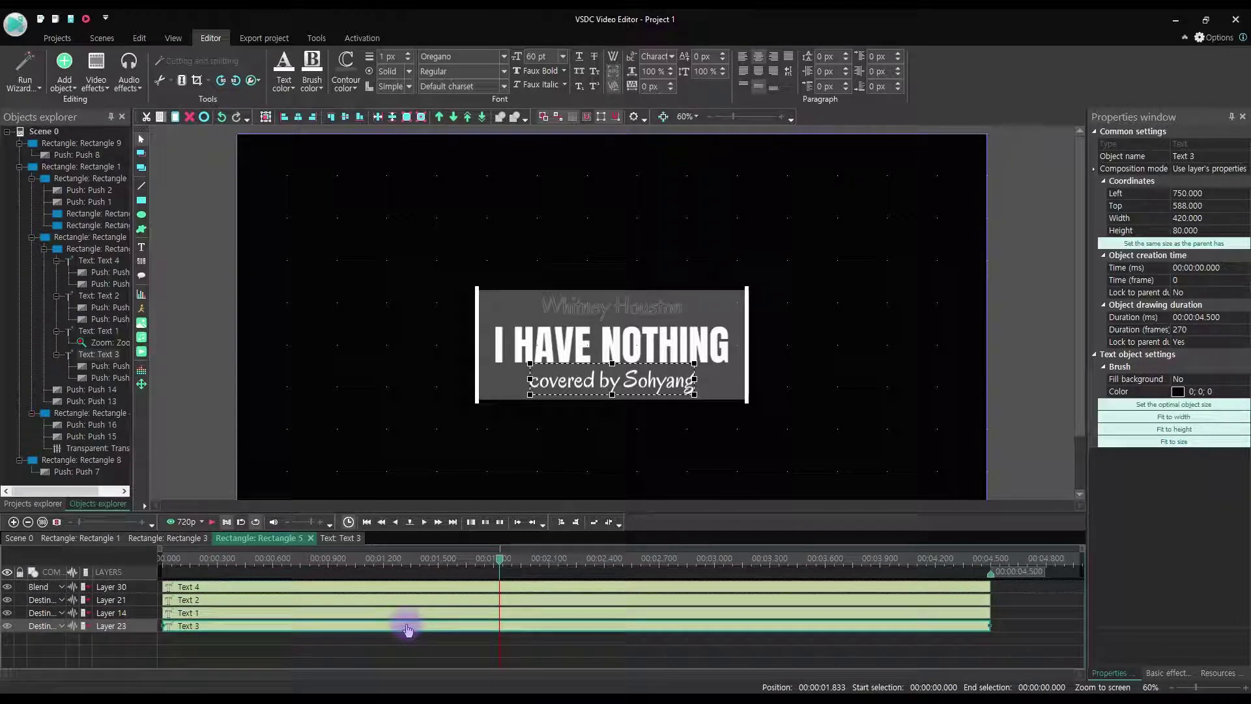
pyautogui.hotkey('ctrl', 'c')
pyautogui.hotkey('ctrl', 'v')
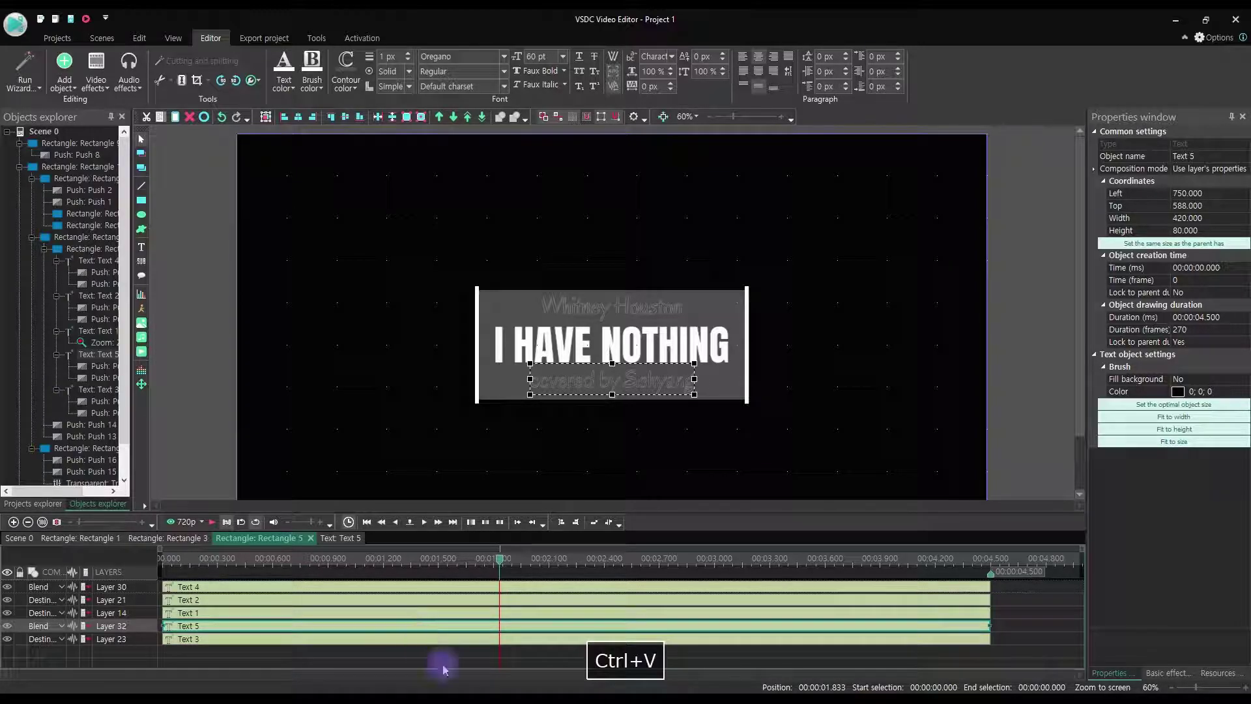
# Step: Set the composition mode of both duplicated text layers to Destination out
pyautogui.click(391, 588)
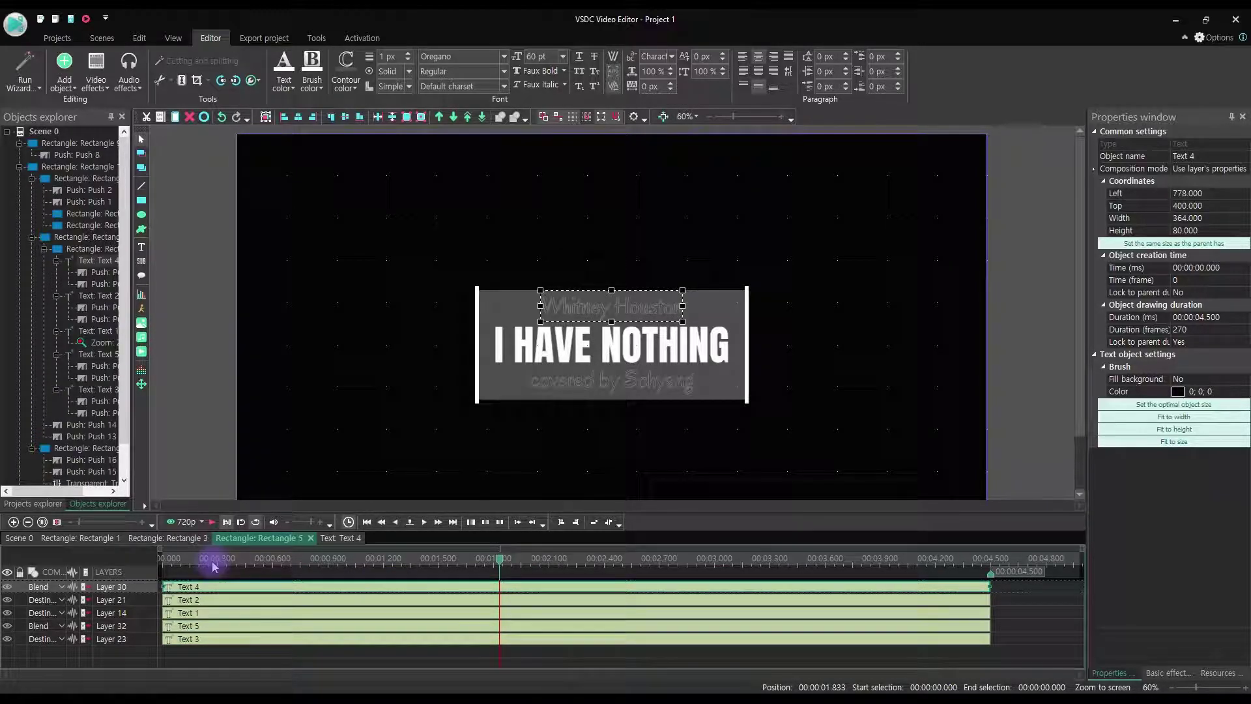
pyautogui.click(60, 587)
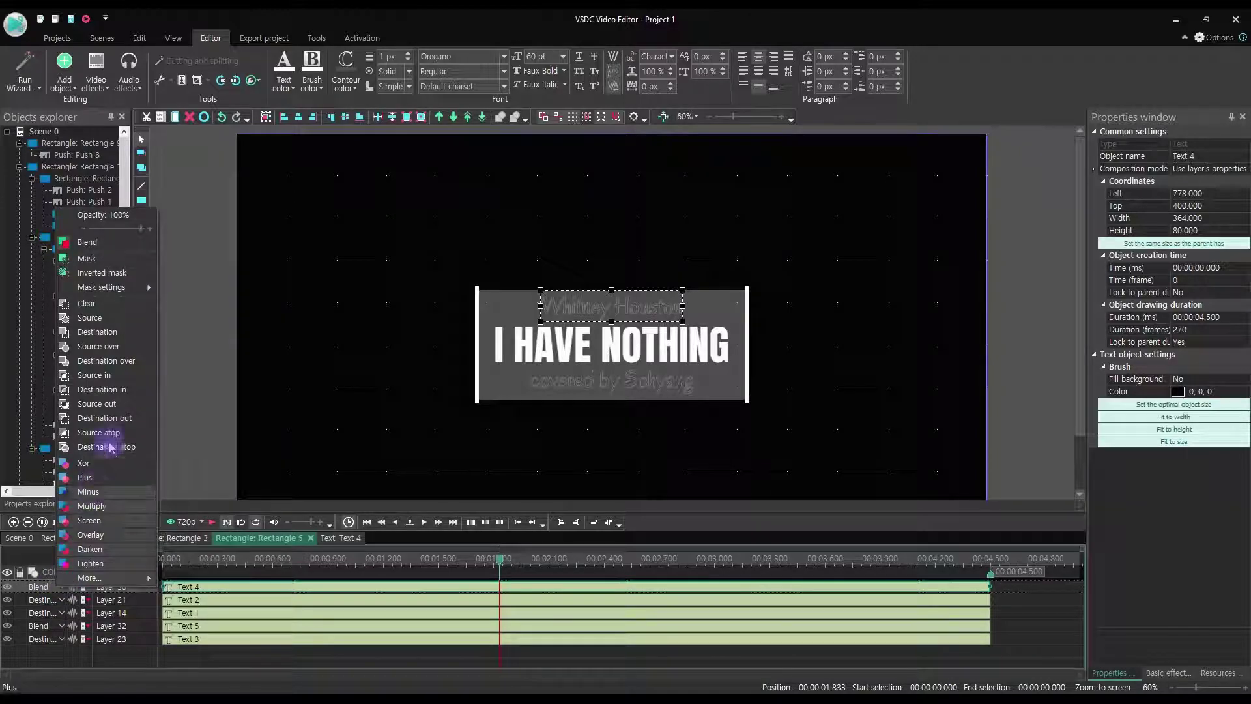
pyautogui.click(114, 416)
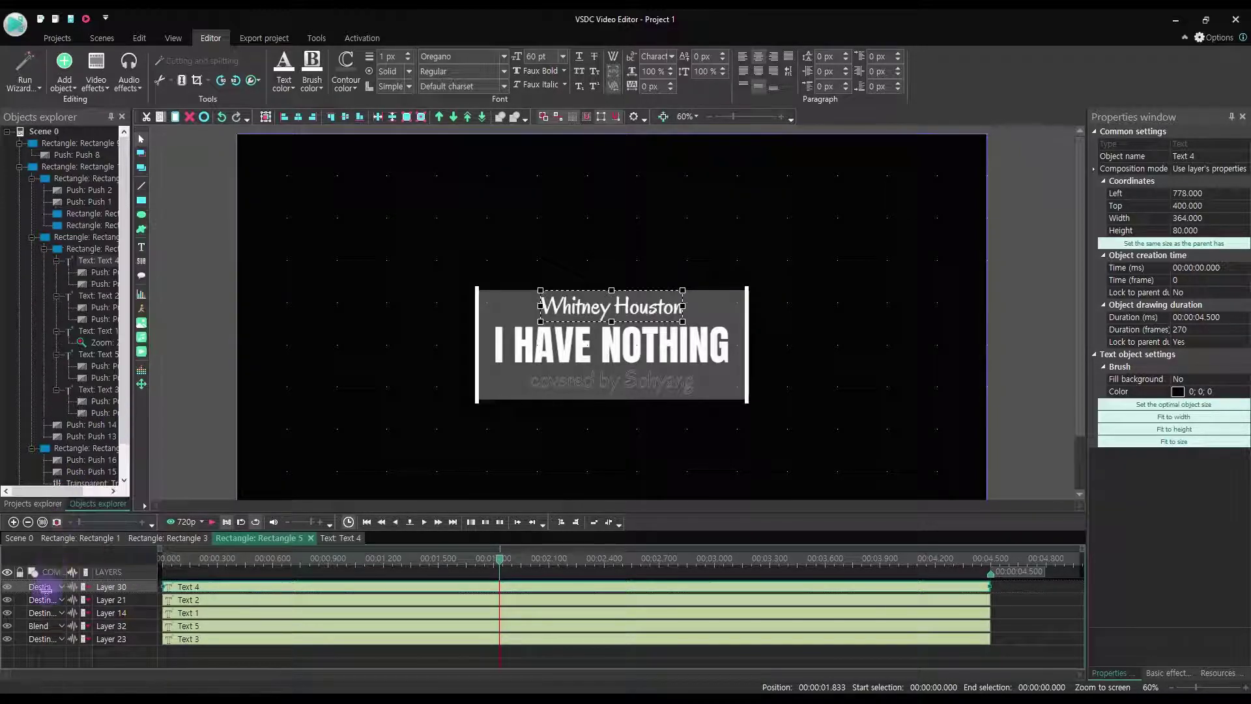
pyautogui.click(44, 625)
pyautogui.click(91, 459)
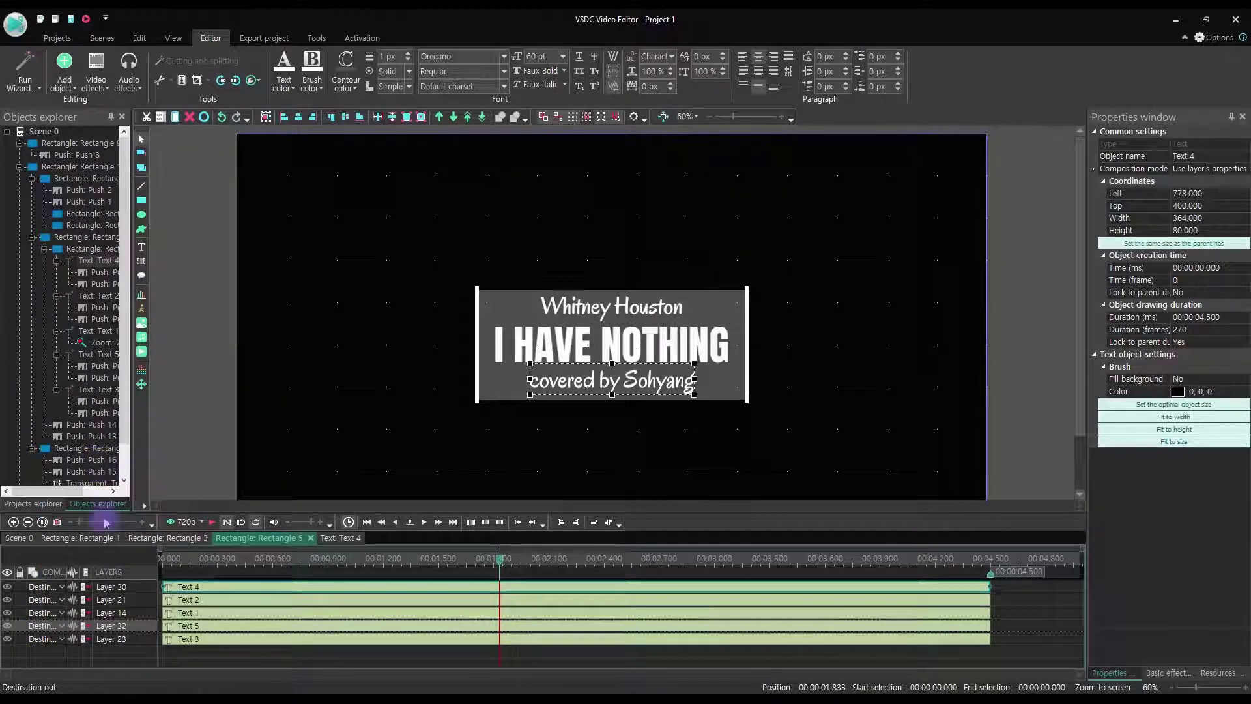
# Step: Hide the original "Whitney Houston" text and set the text colour opacity of the word "Houston" in the copy to 0%
pyautogui.click(282, 588)
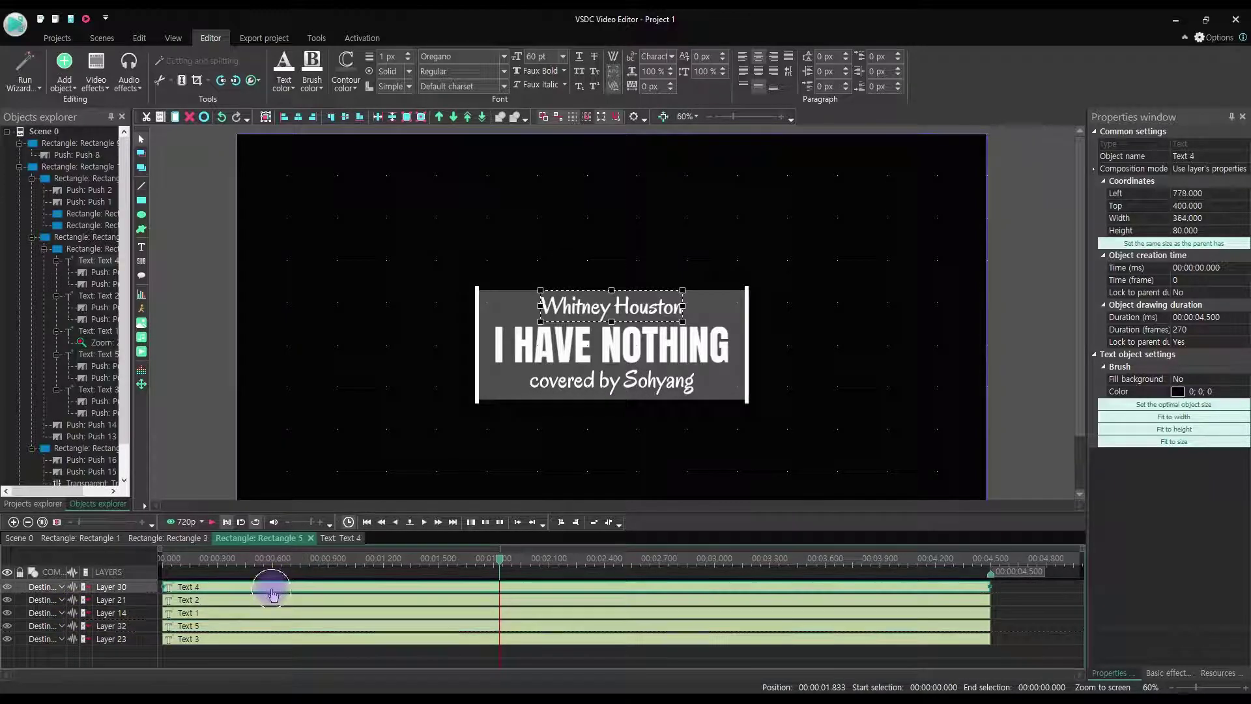
pyautogui.click(7, 600)
pyautogui.click(624, 306)
pyautogui.click(624, 306)
pyautogui.moveTo(616, 307); pyautogui.dragTo(676, 307)
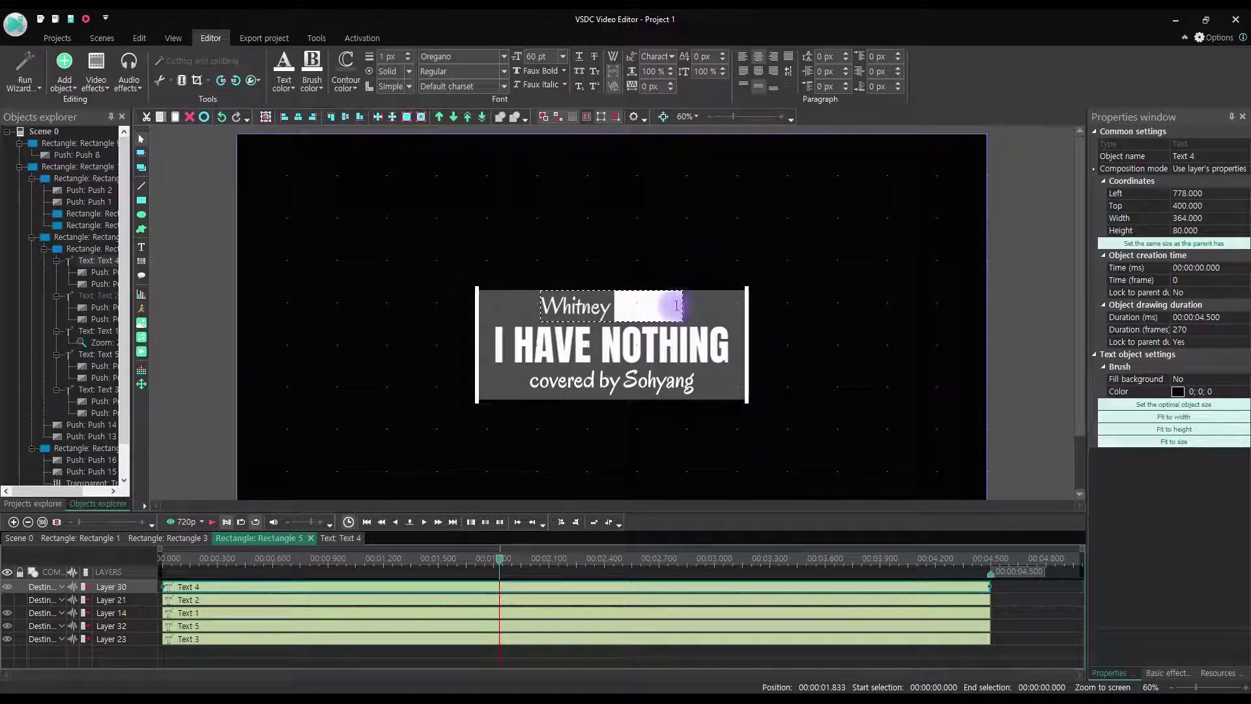
pyautogui.click(284, 78)
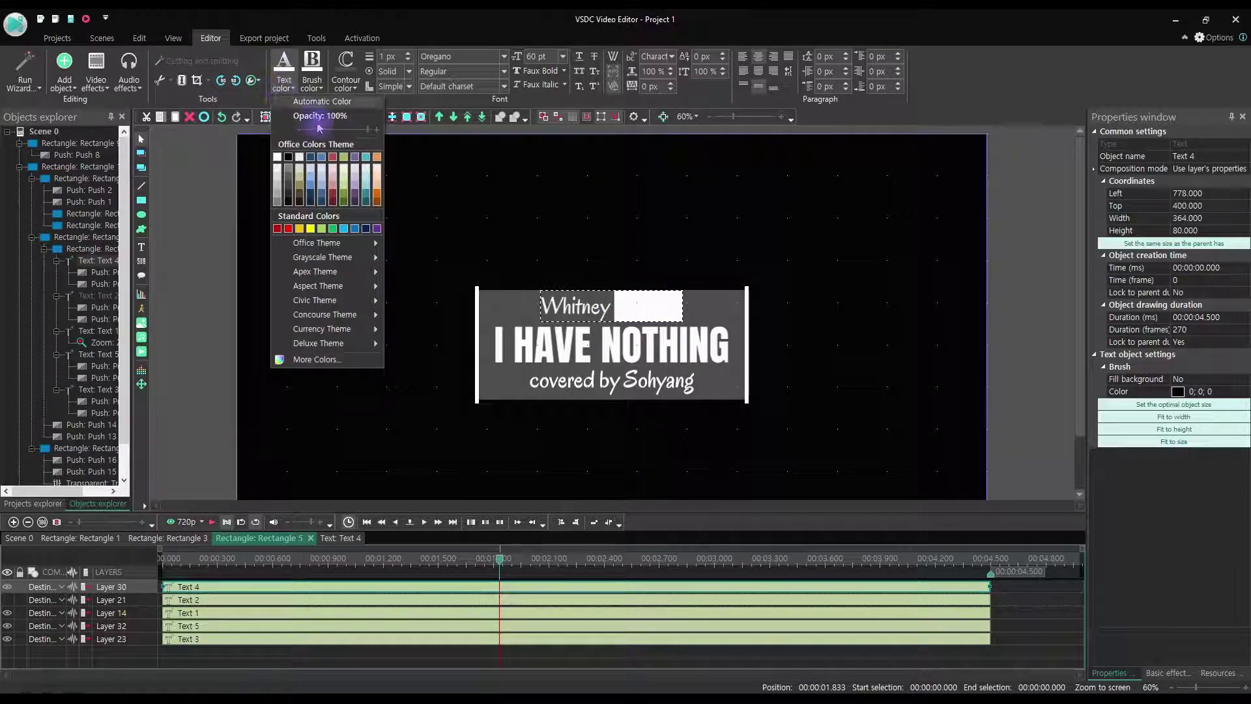
pyautogui.moveTo(368, 132); pyautogui.dragTo(297, 130)
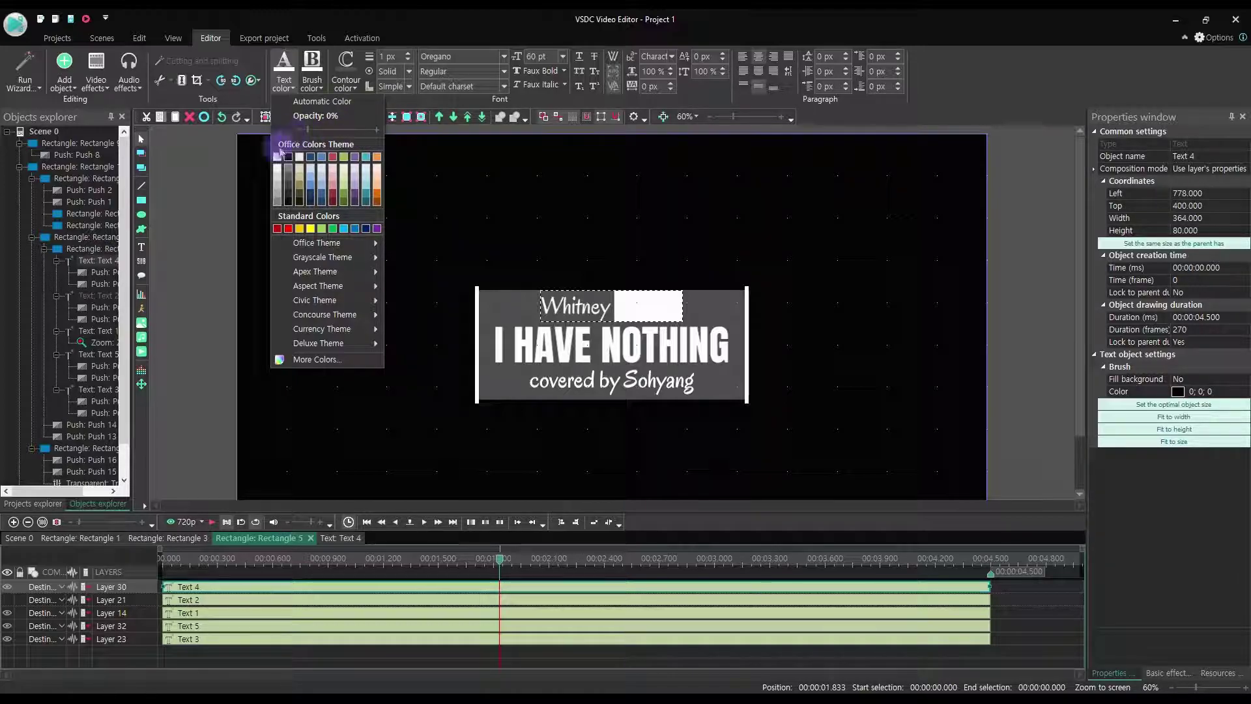
# Step: Set the text colour opacity of the word "Whitney" in the original "Whitney Houston" text to 0%, leaving both text layers shown
pyautogui.click(7, 586)
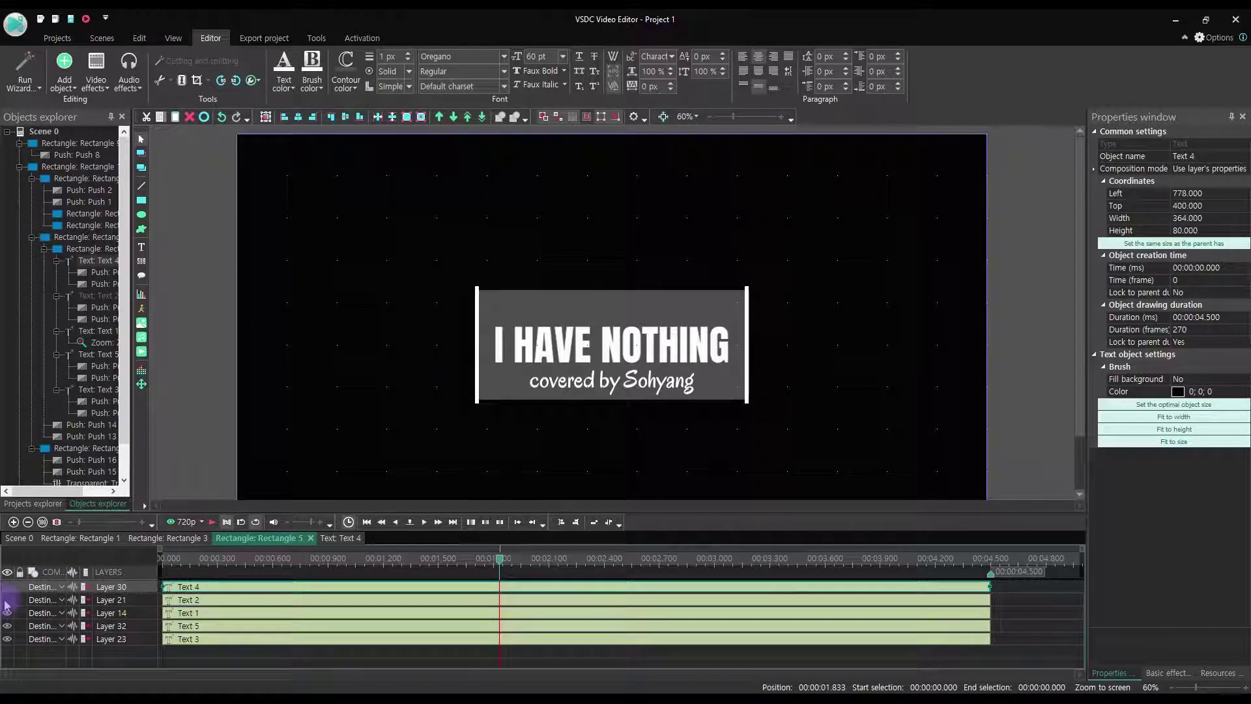
pyautogui.click(7, 600)
pyautogui.doubleClick(593, 306)
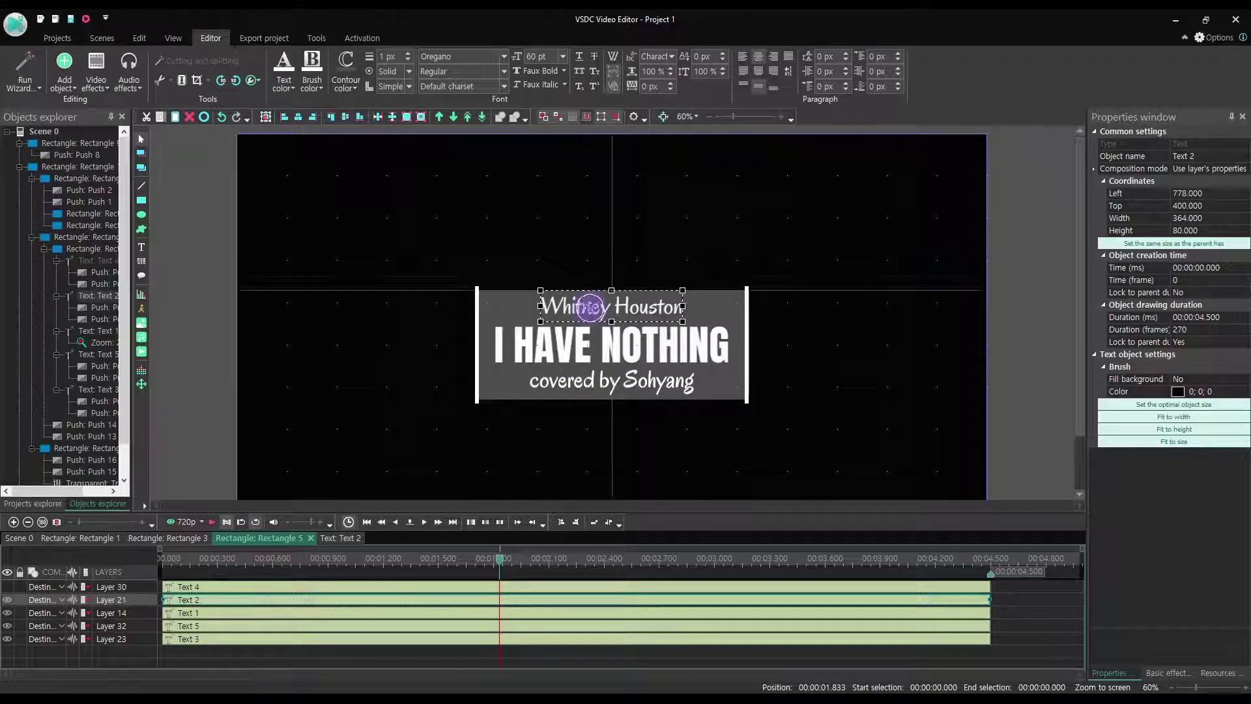
pyautogui.moveTo(610, 311); pyautogui.dragTo(539, 307)
pyautogui.click(288, 87)
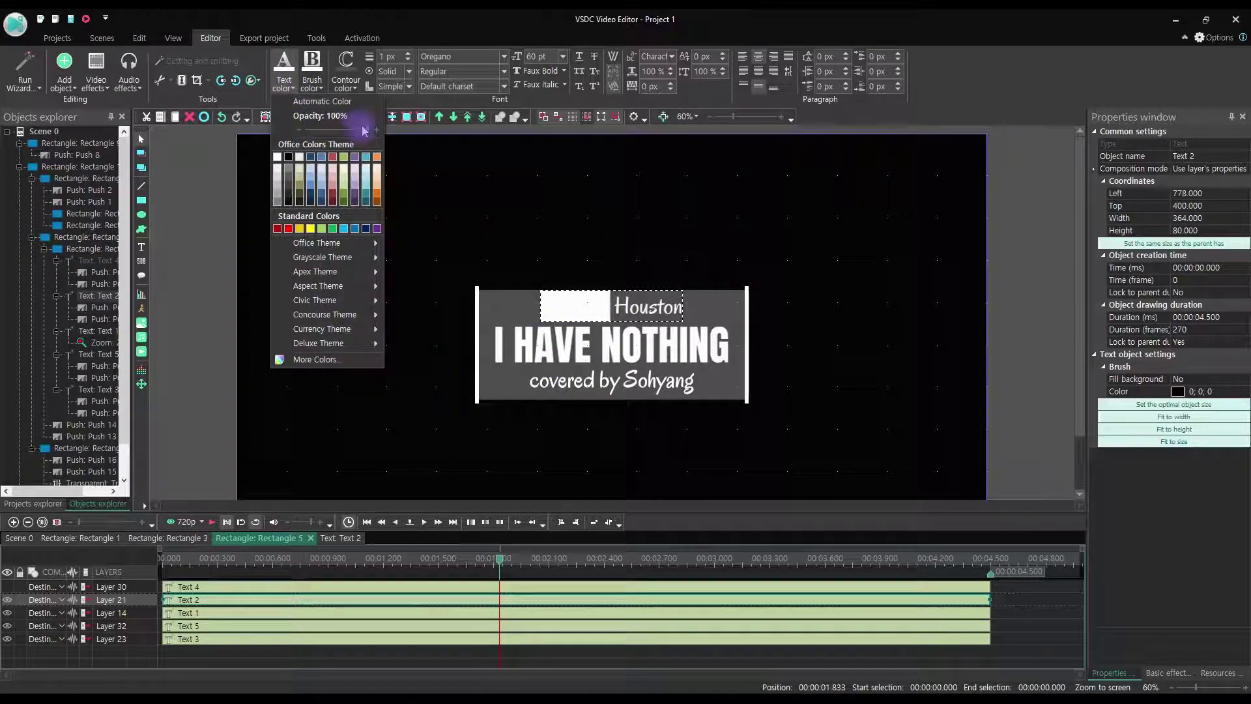
pyautogui.moveTo(368, 131); pyautogui.dragTo(269, 131)
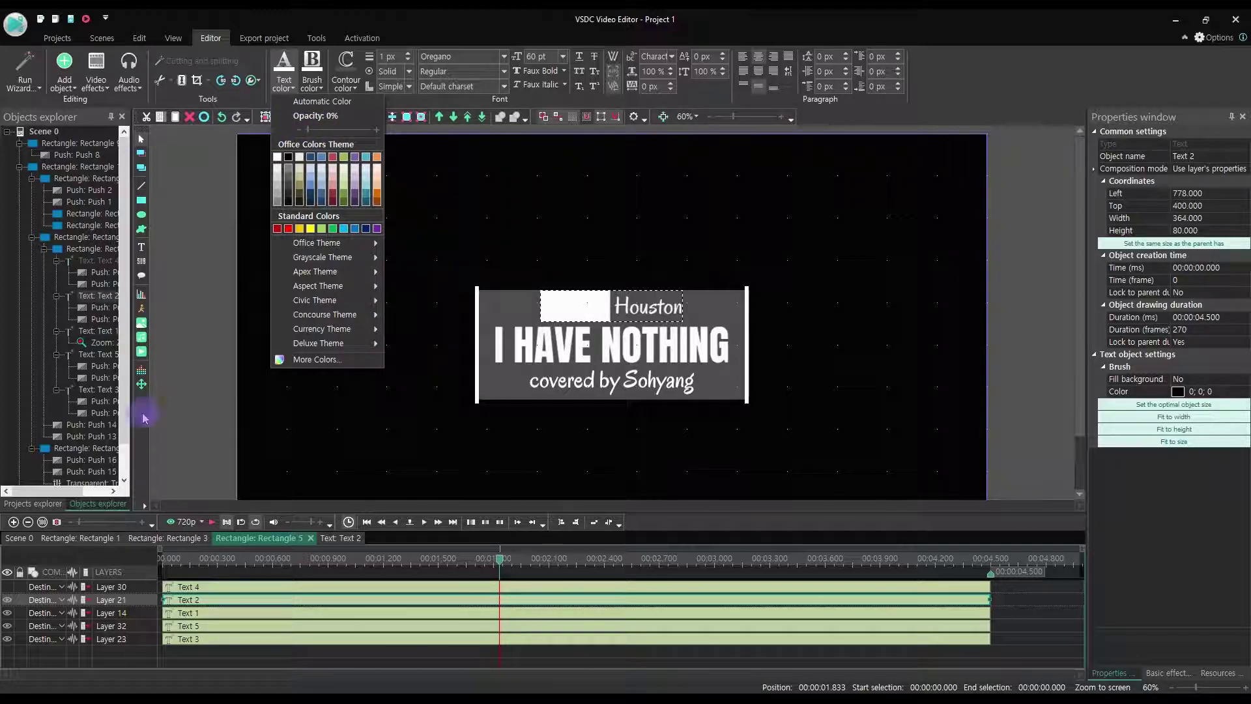
pyautogui.click(7, 589)
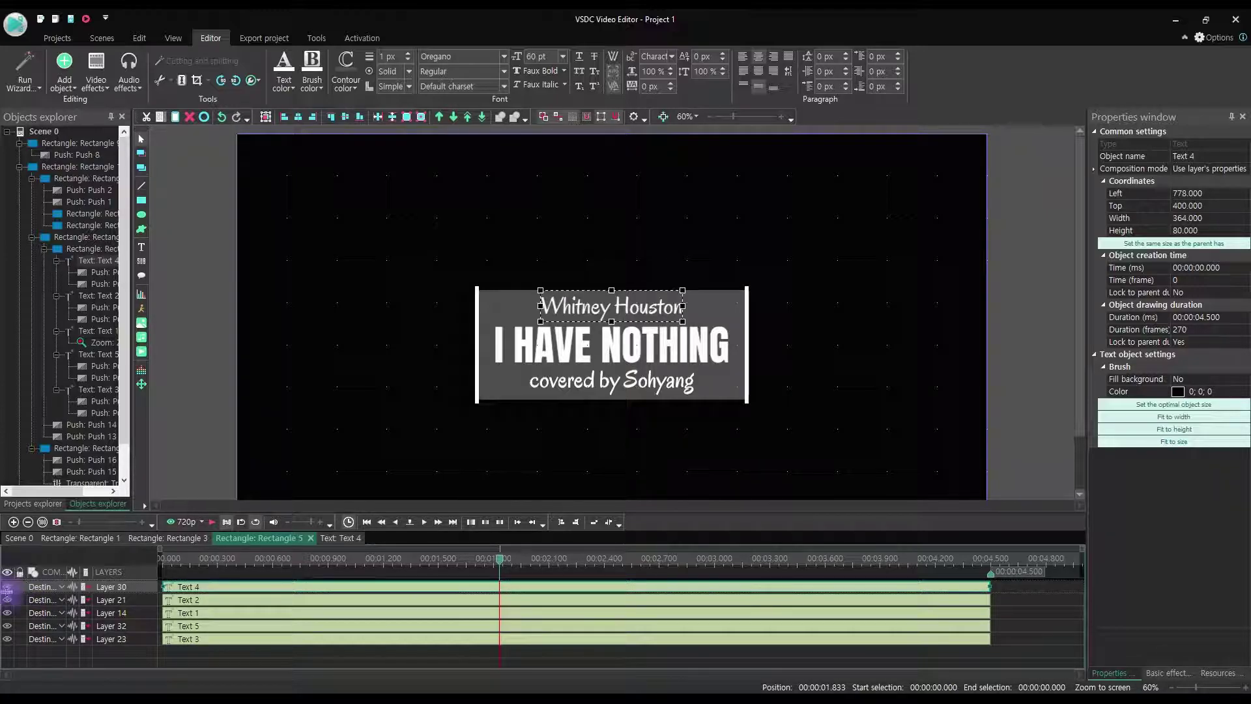
pyautogui.click(8, 600)
pyautogui.click(7, 601)
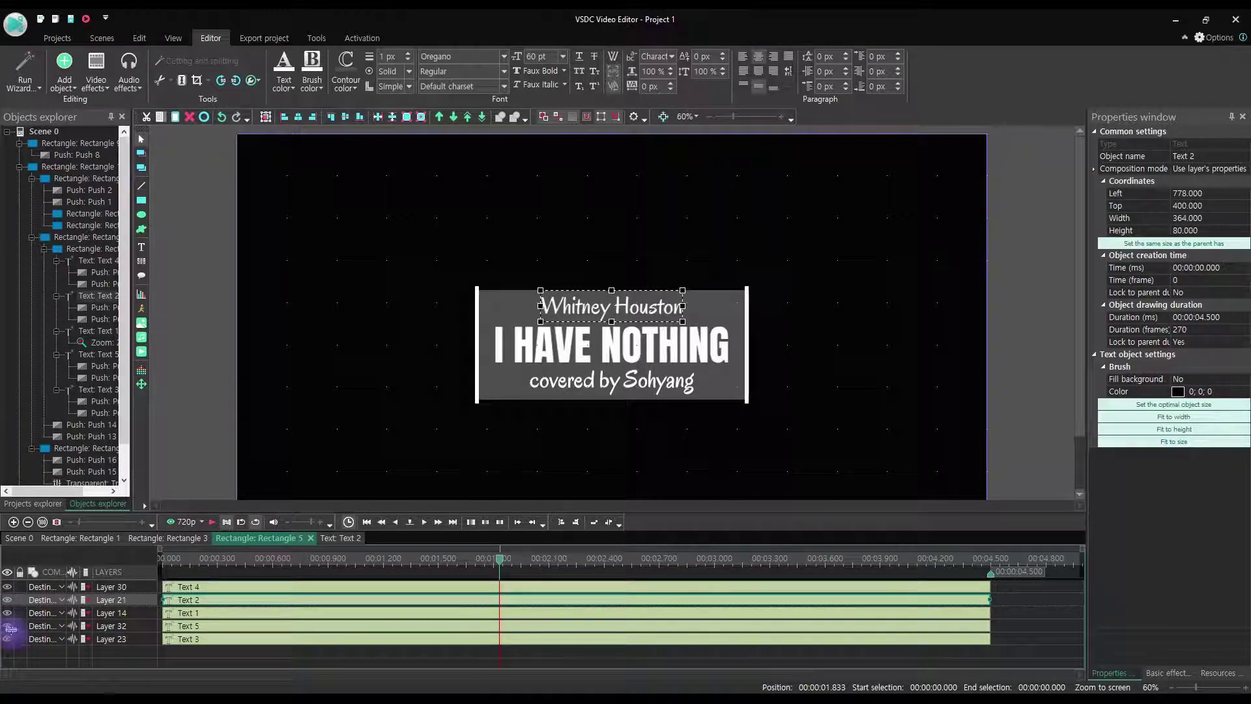
# Step: Hide the original "covered by Sohyang" text and make the word "Sohyang" in the copy transparent through its text colour opacity
pyautogui.click(9, 640)
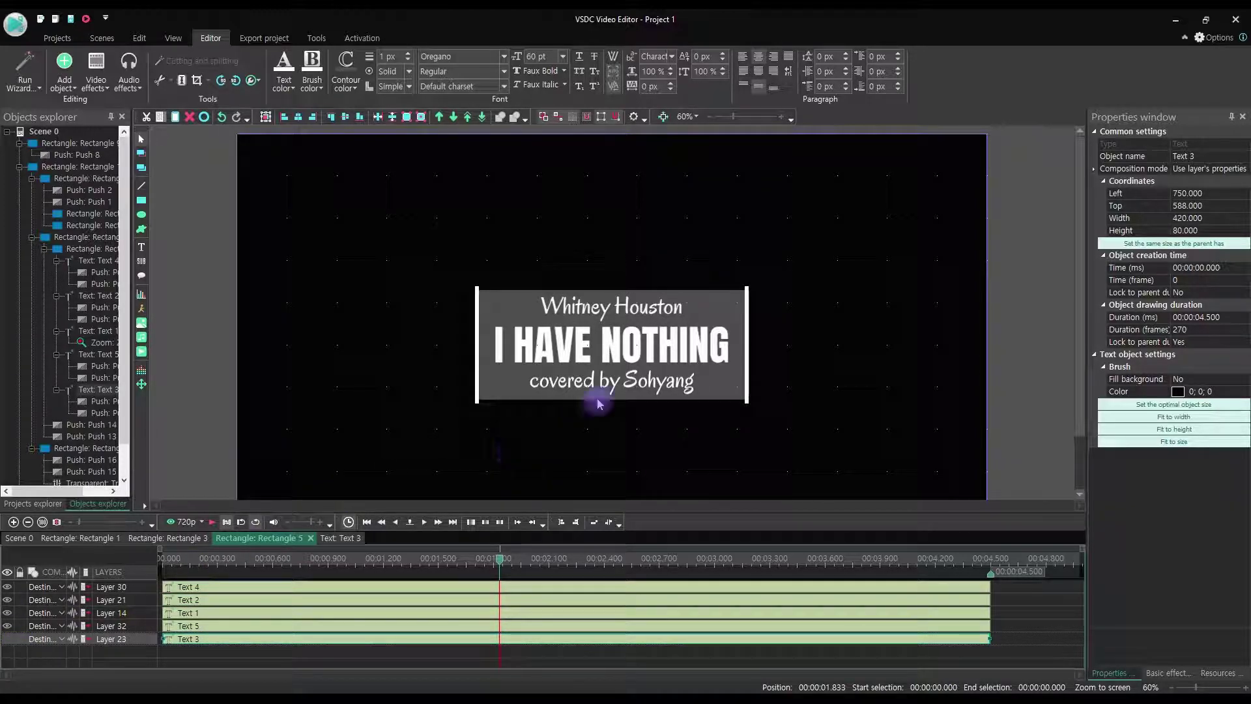
pyautogui.click(609, 381)
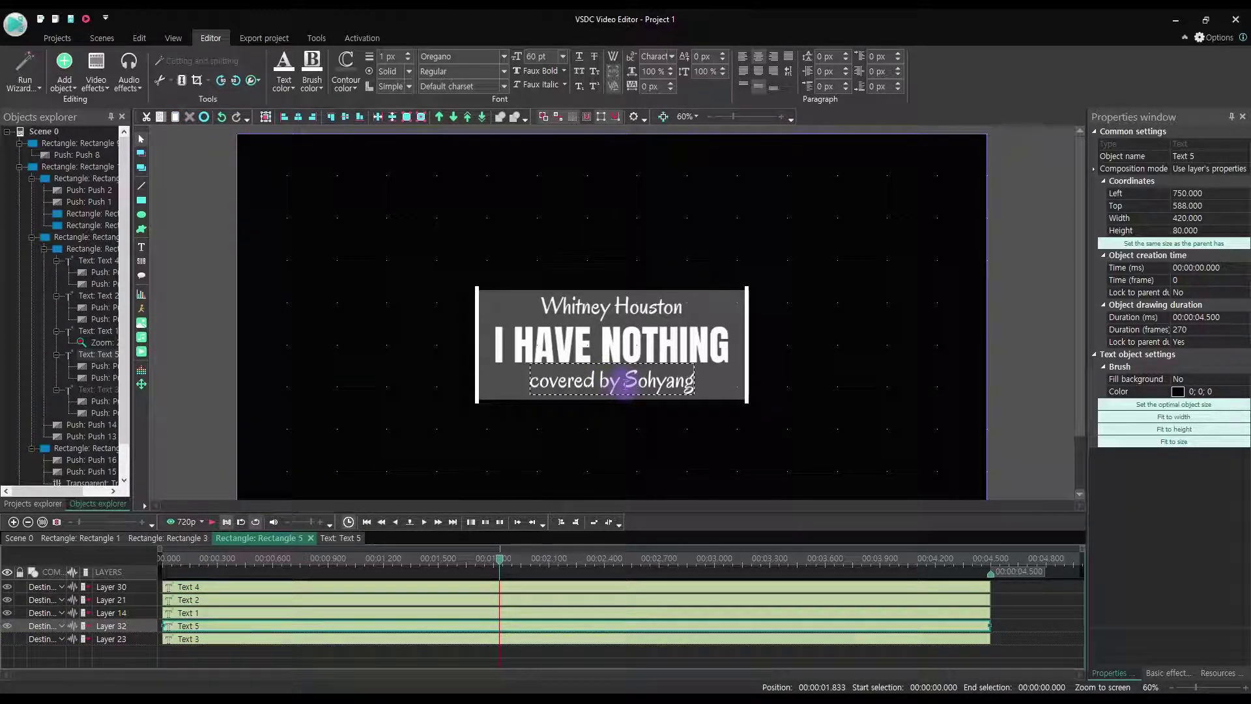
pyautogui.moveTo(624, 386); pyautogui.dragTo(695, 385)
pyautogui.click(282, 88)
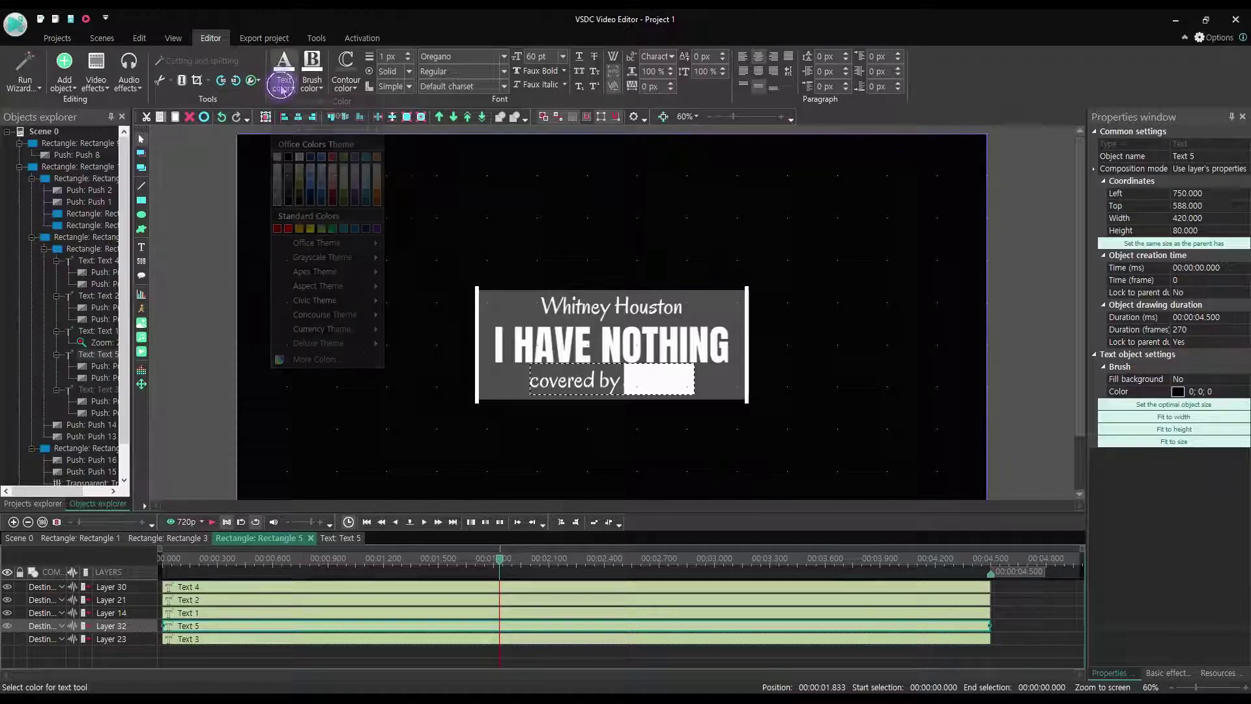
pyautogui.moveTo(368, 133); pyautogui.dragTo(302, 124)
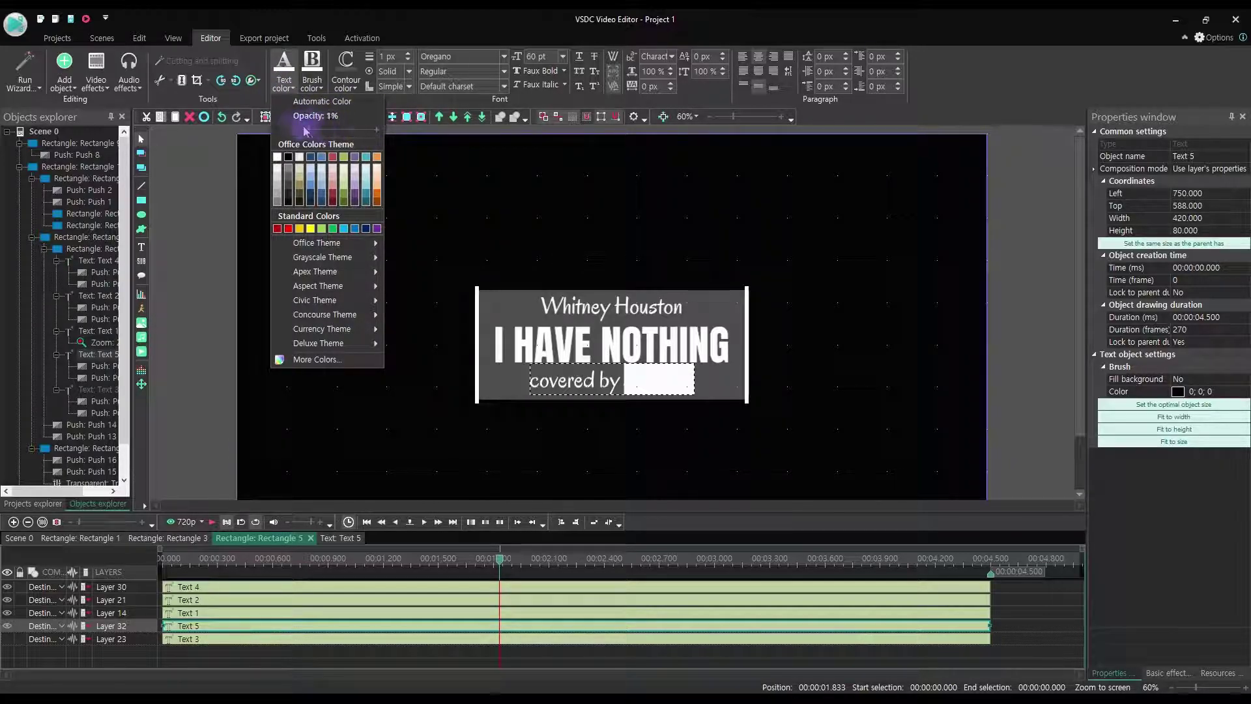
pyautogui.click(209, 257)
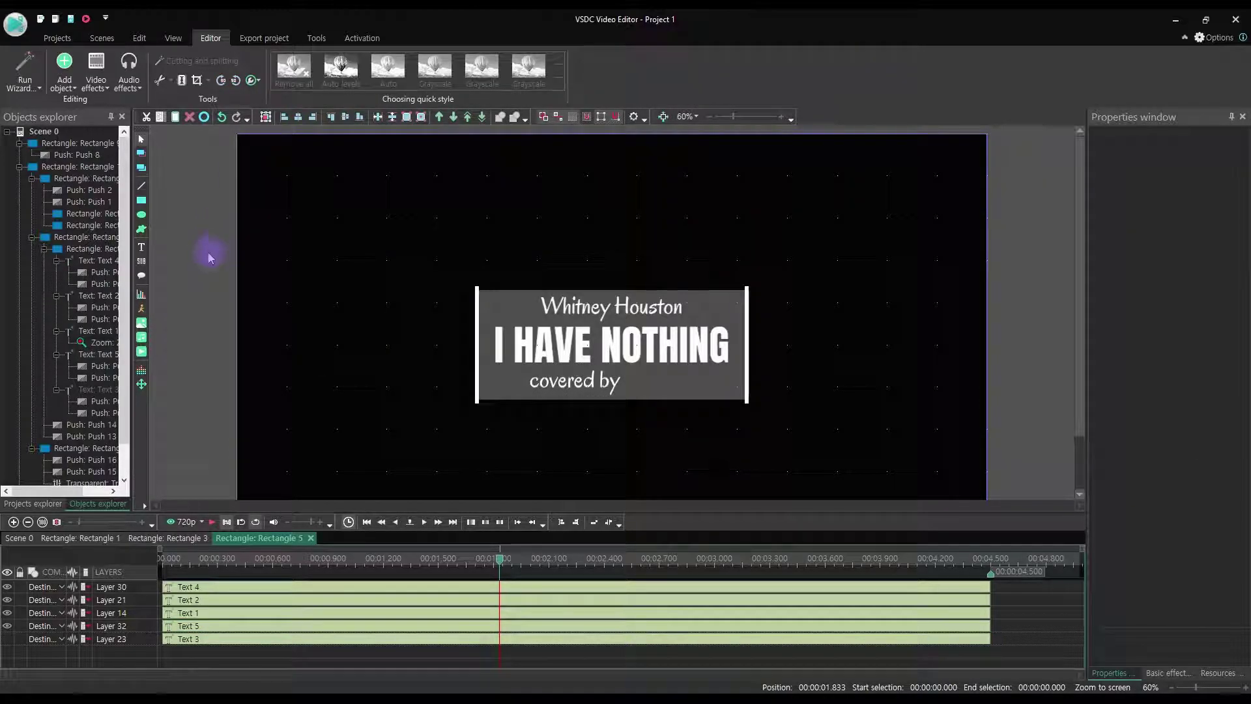
# Step: Make the words "covered by" in the original text transparent with the copy hidden, and show the copy again
pyautogui.click(9, 627)
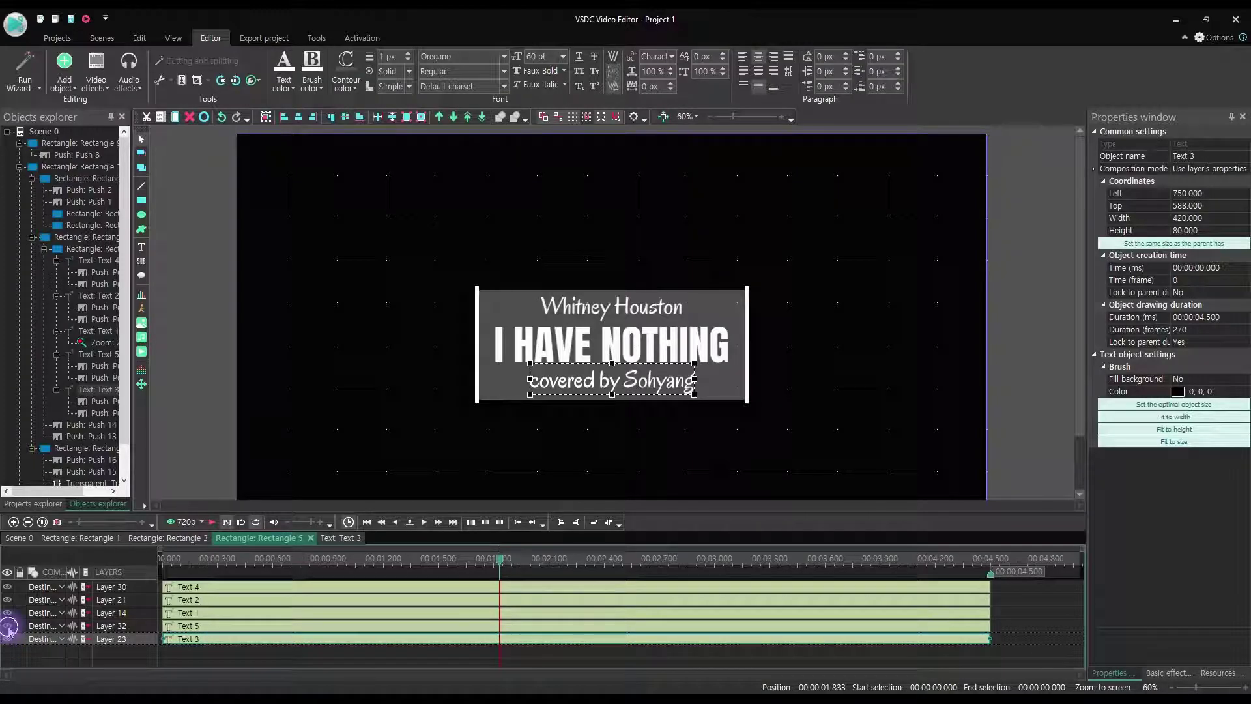
pyautogui.click(622, 386)
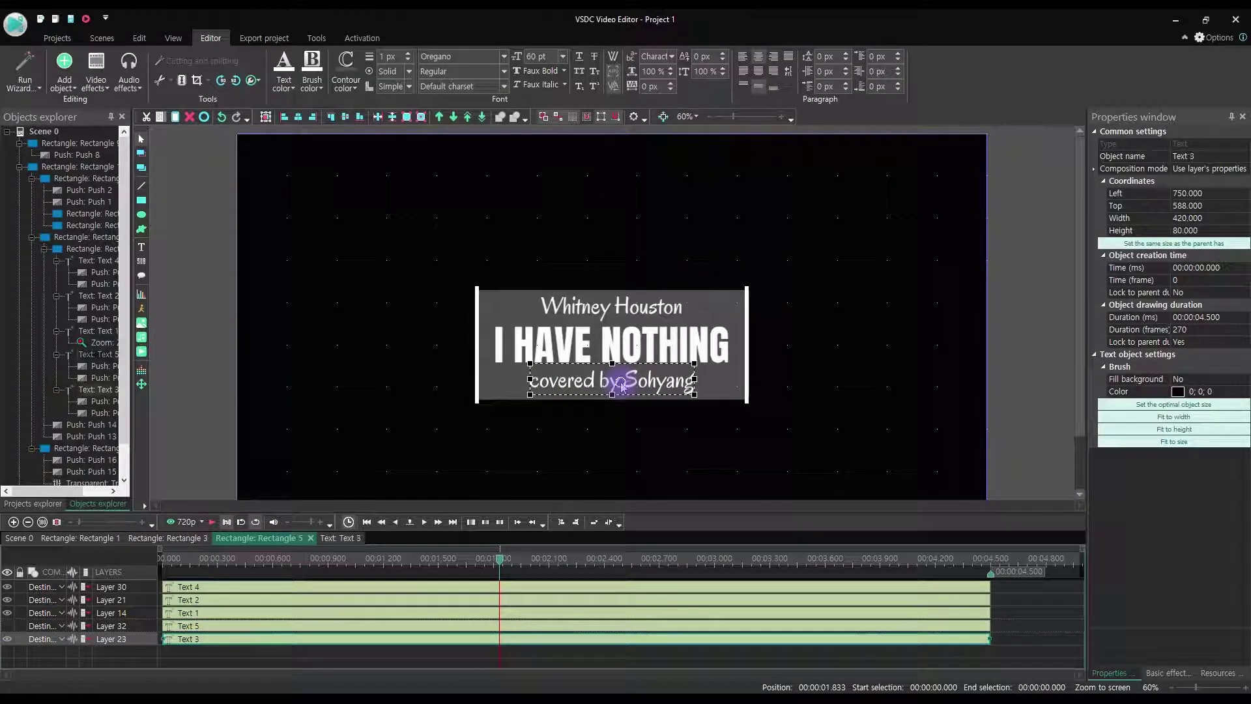
pyautogui.moveTo(617, 391); pyautogui.dragTo(530, 391)
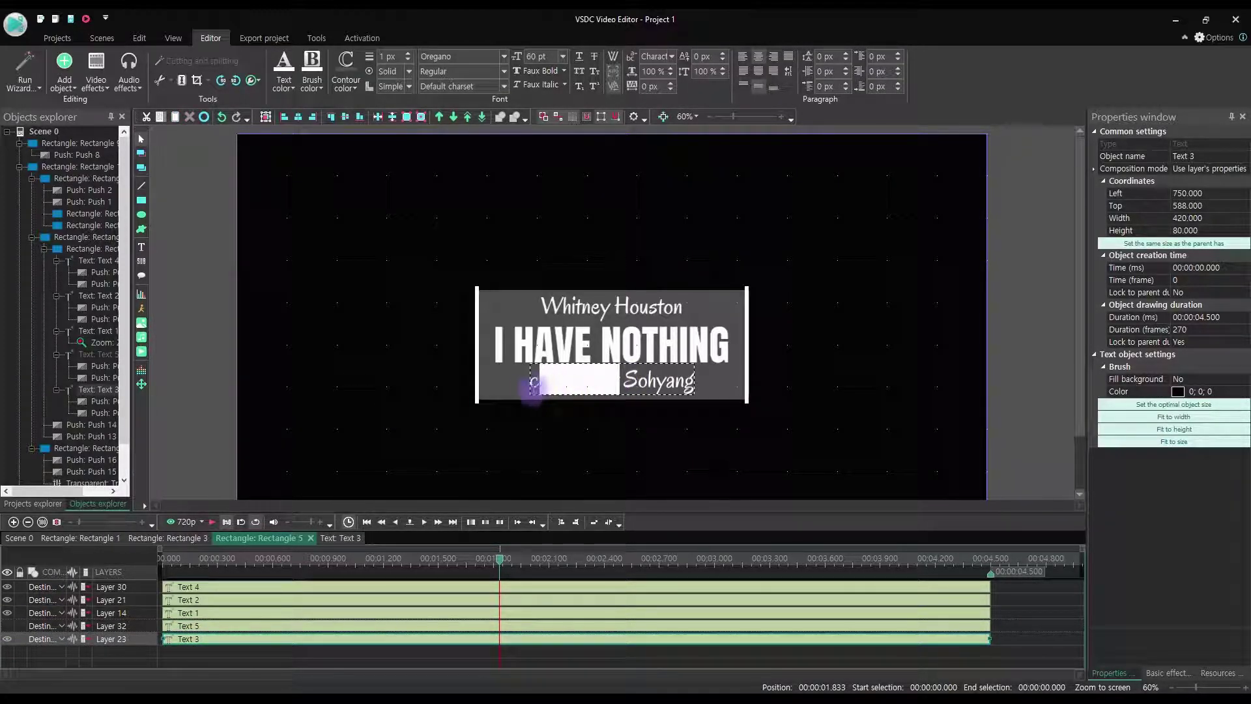
pyautogui.click(280, 88)
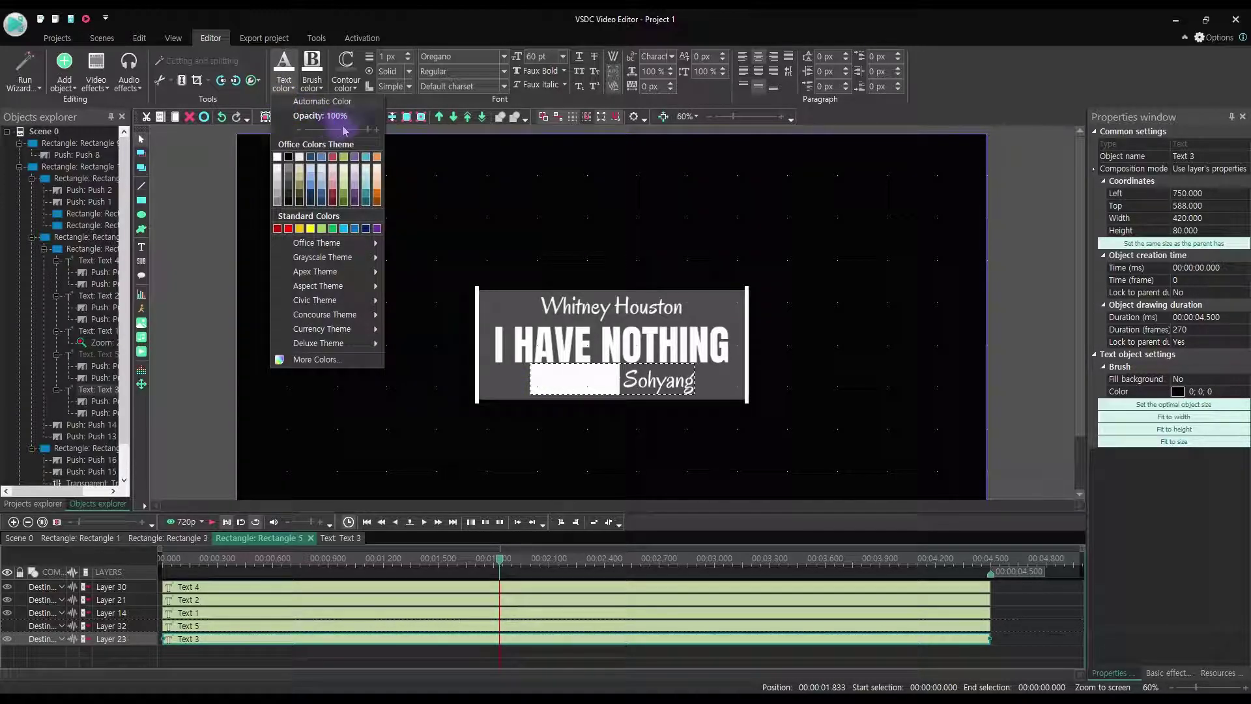
pyautogui.moveTo(369, 130); pyautogui.dragTo(274, 135)
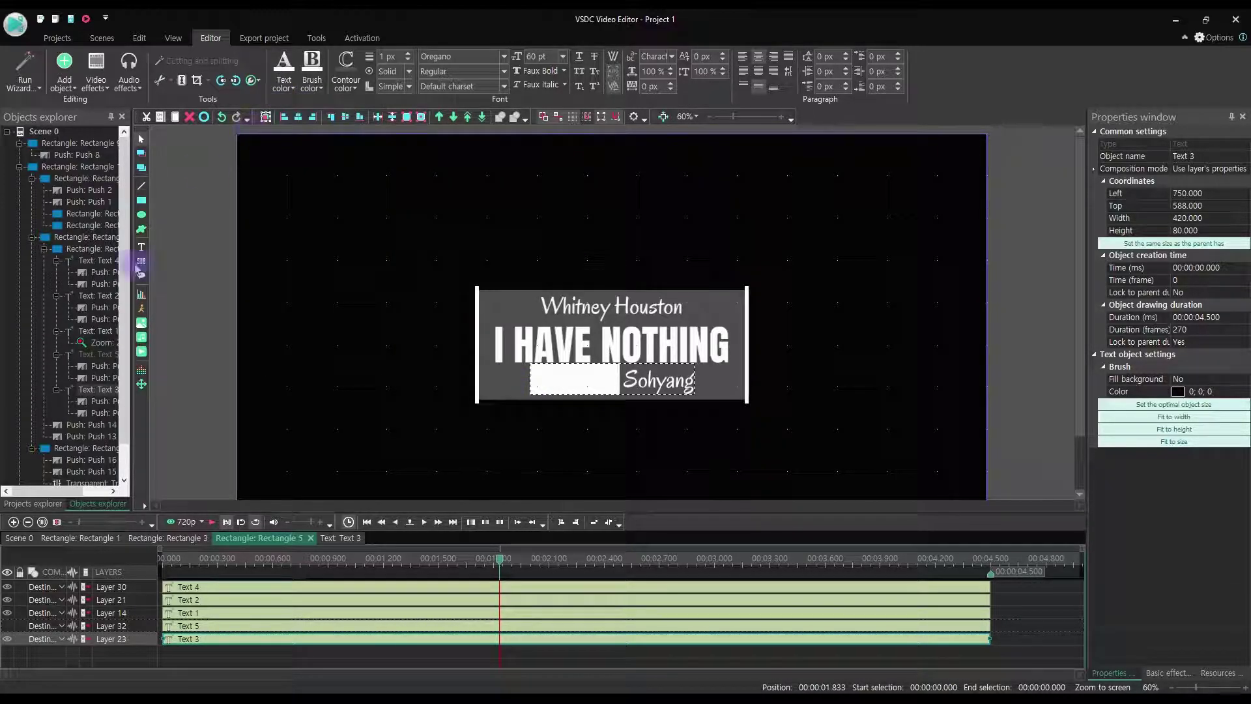
pyautogui.click(13, 626)
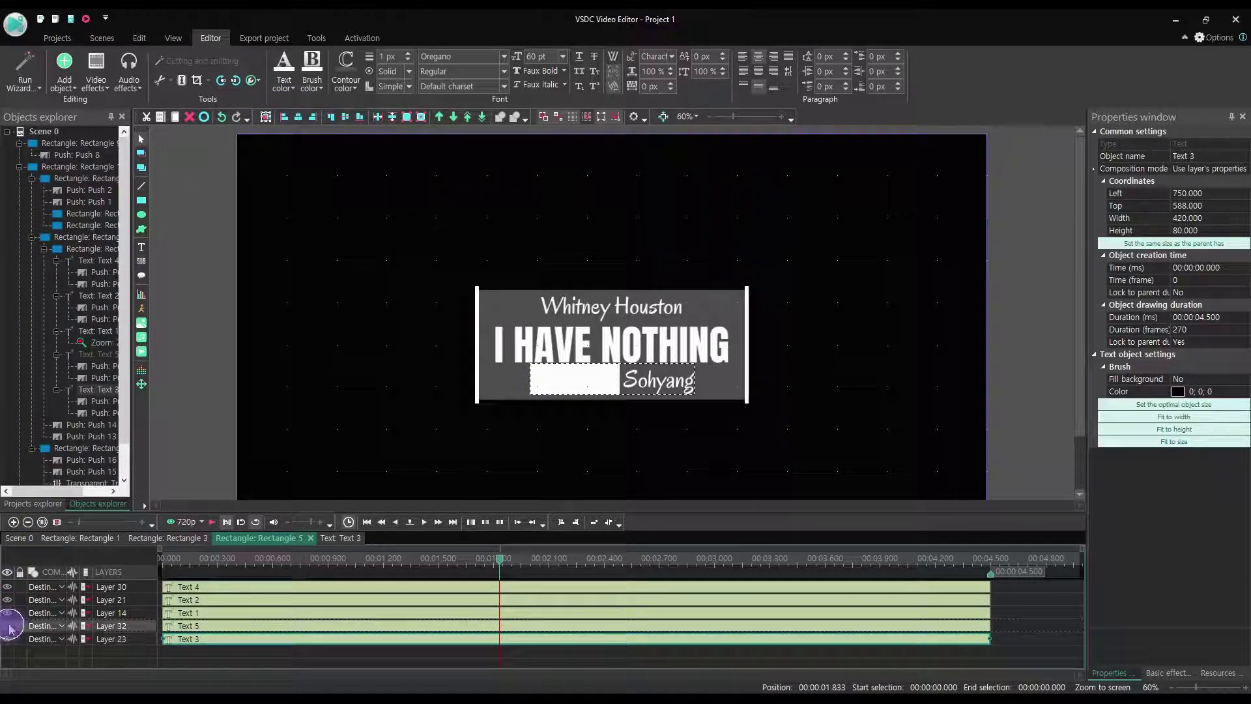
pyautogui.click(216, 451)
# Step: Set the mode of the opening Push transition on the original "Whitney Houston" text (Text 2) to Left to right
pyautogui.doubleClick(281, 599)
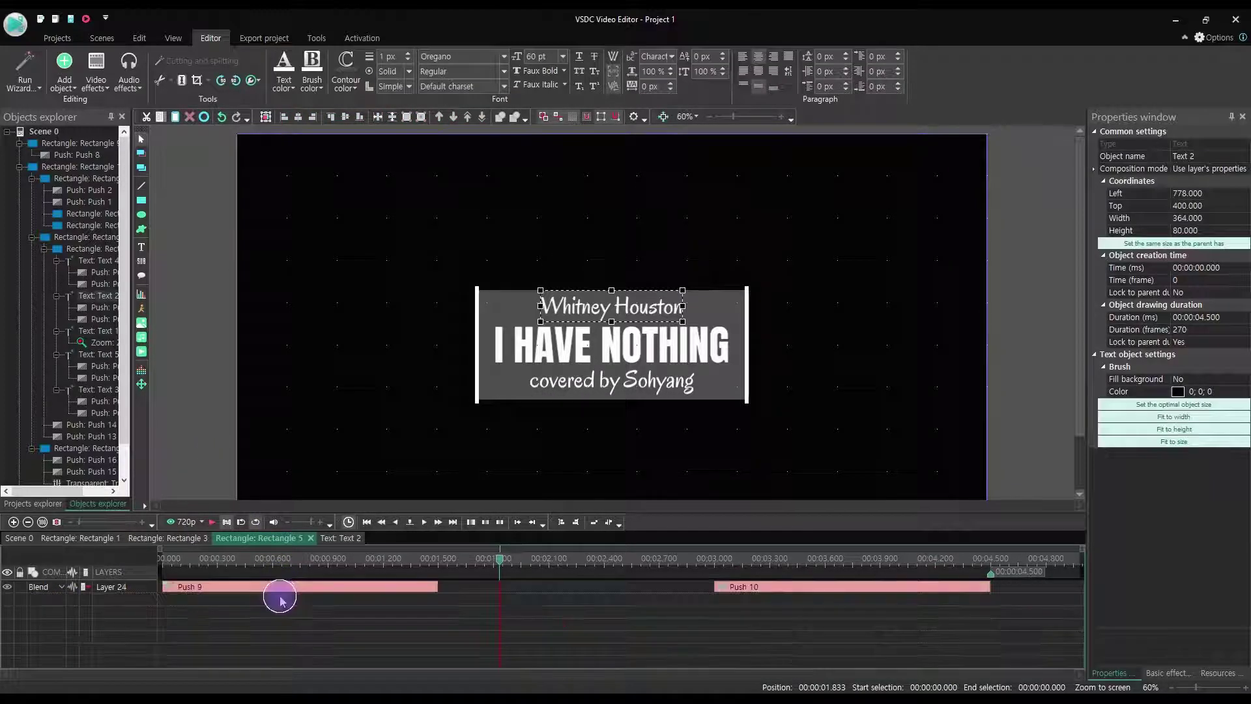
pyautogui.click(301, 588)
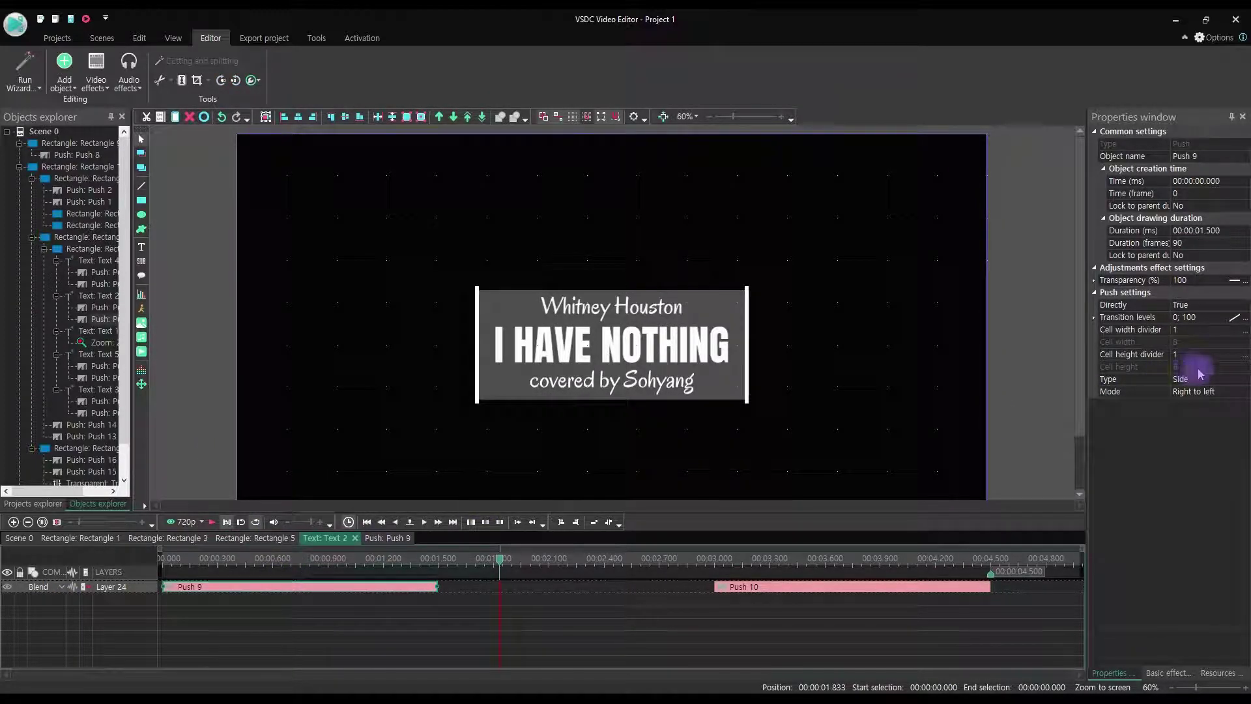
pyautogui.click(297, 537)
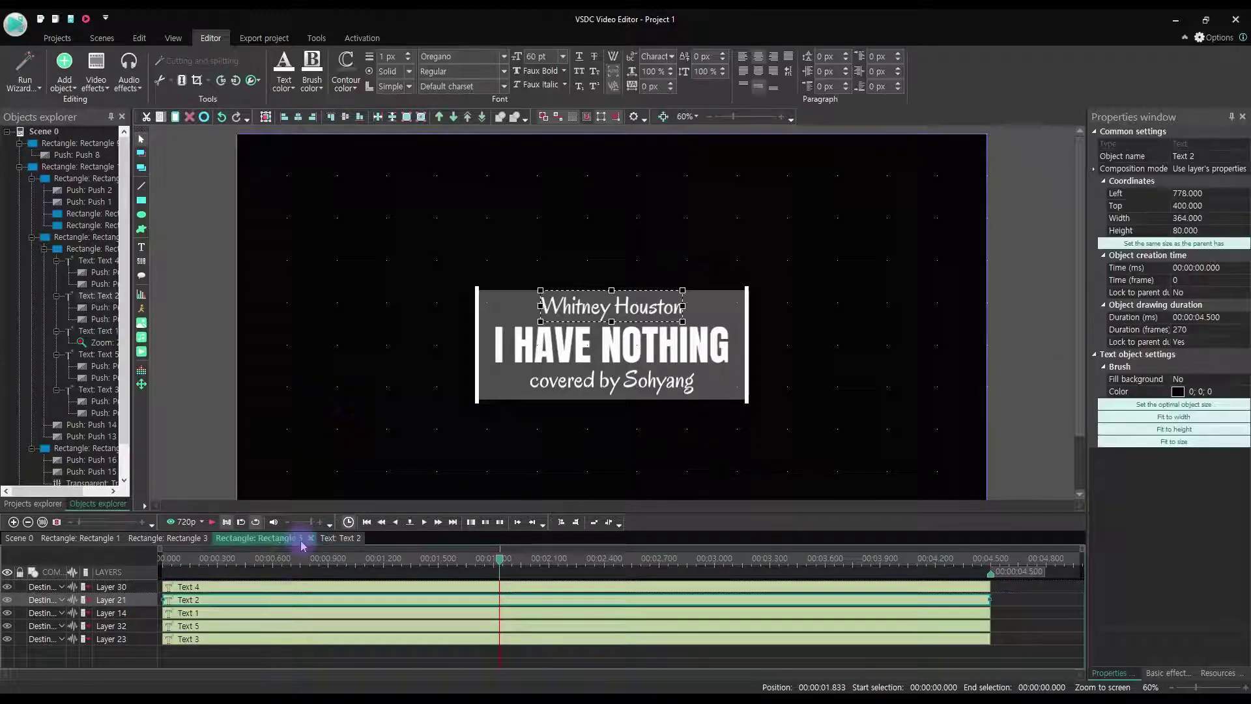
pyautogui.doubleClick(290, 600)
pyautogui.click(277, 587)
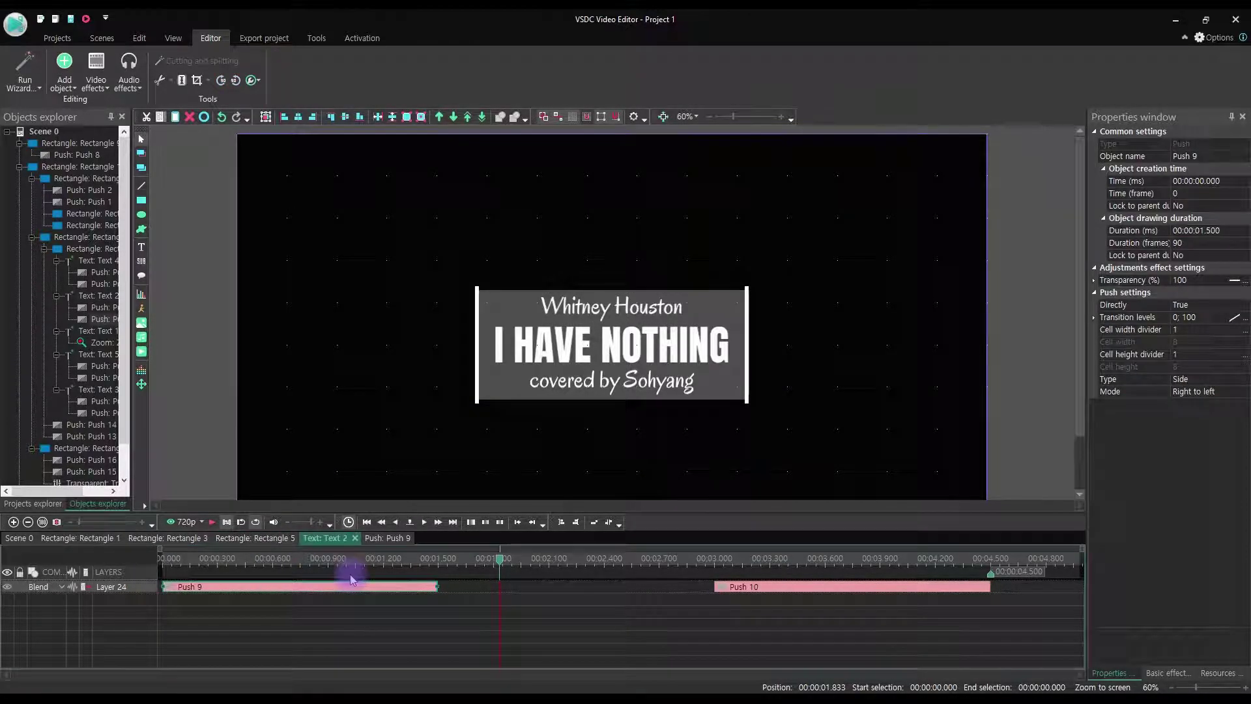
pyautogui.click(1206, 391)
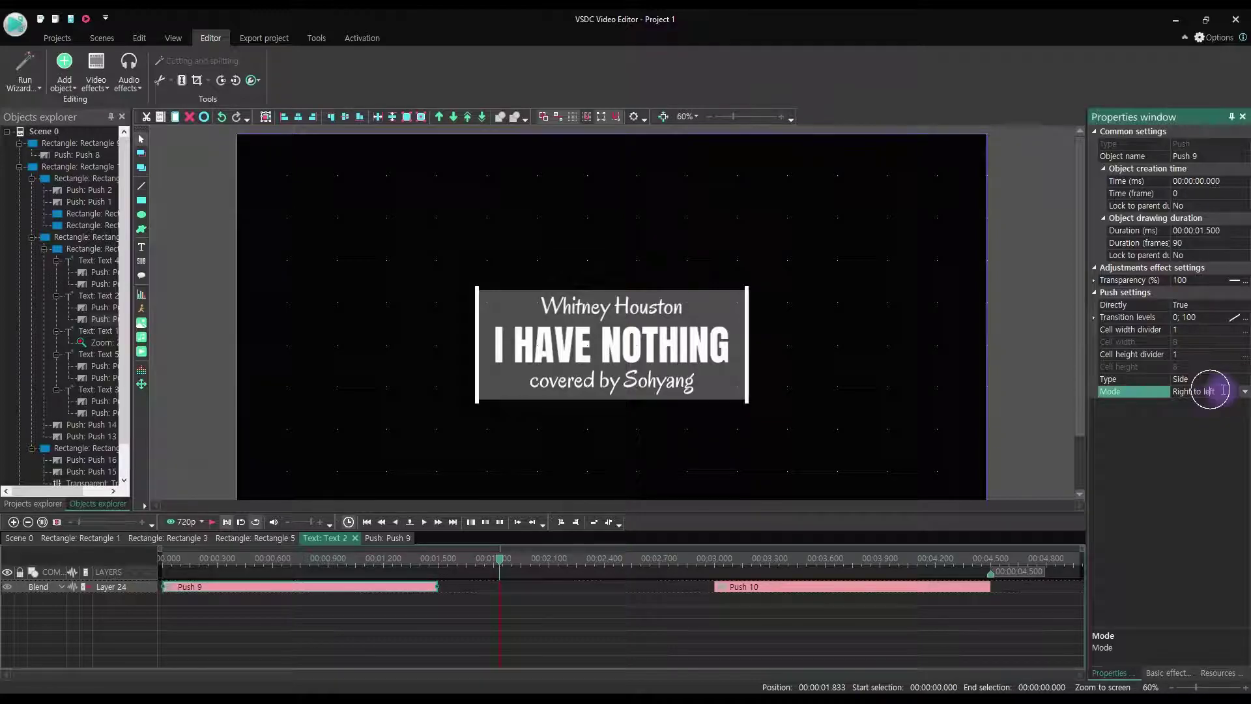
pyautogui.click(1207, 391)
pyautogui.click(1201, 415)
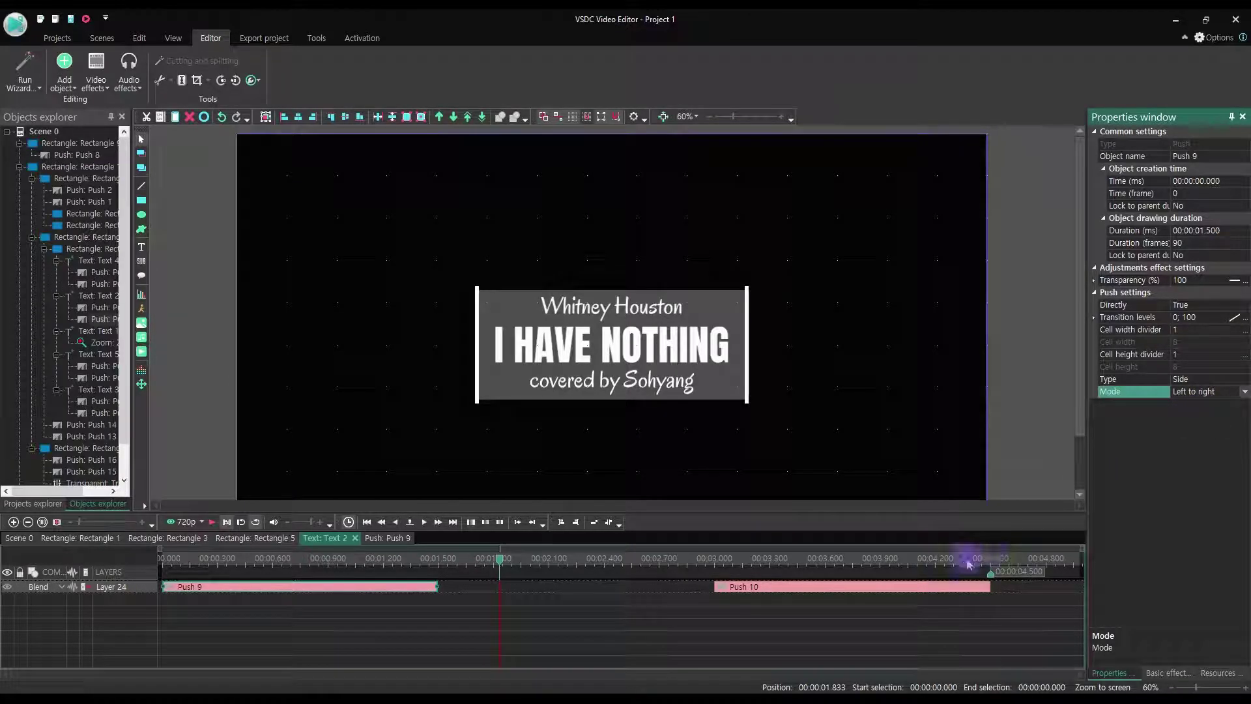
# Step: Set the mode of Text 2's closing Push transition to Left to right and return to Rectangle 5's layers
pyautogui.click(938, 585)
pyautogui.click(1233, 391)
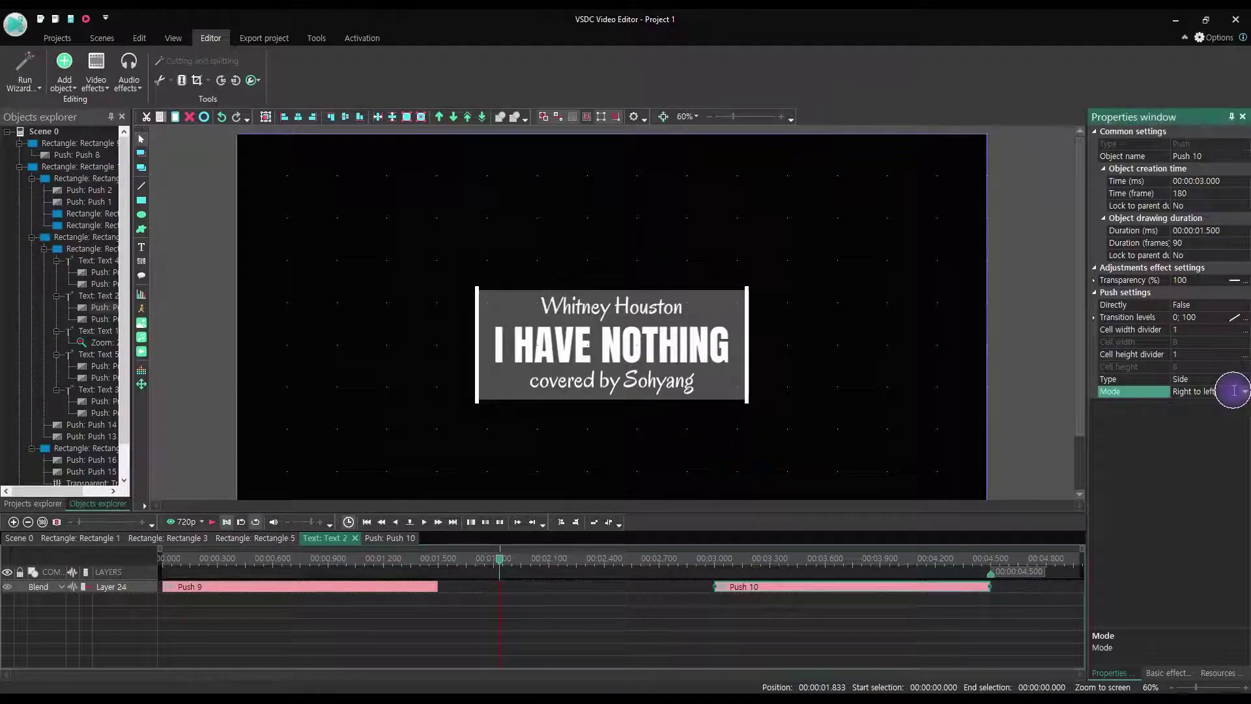
pyautogui.click(1244, 391)
pyautogui.click(1193, 415)
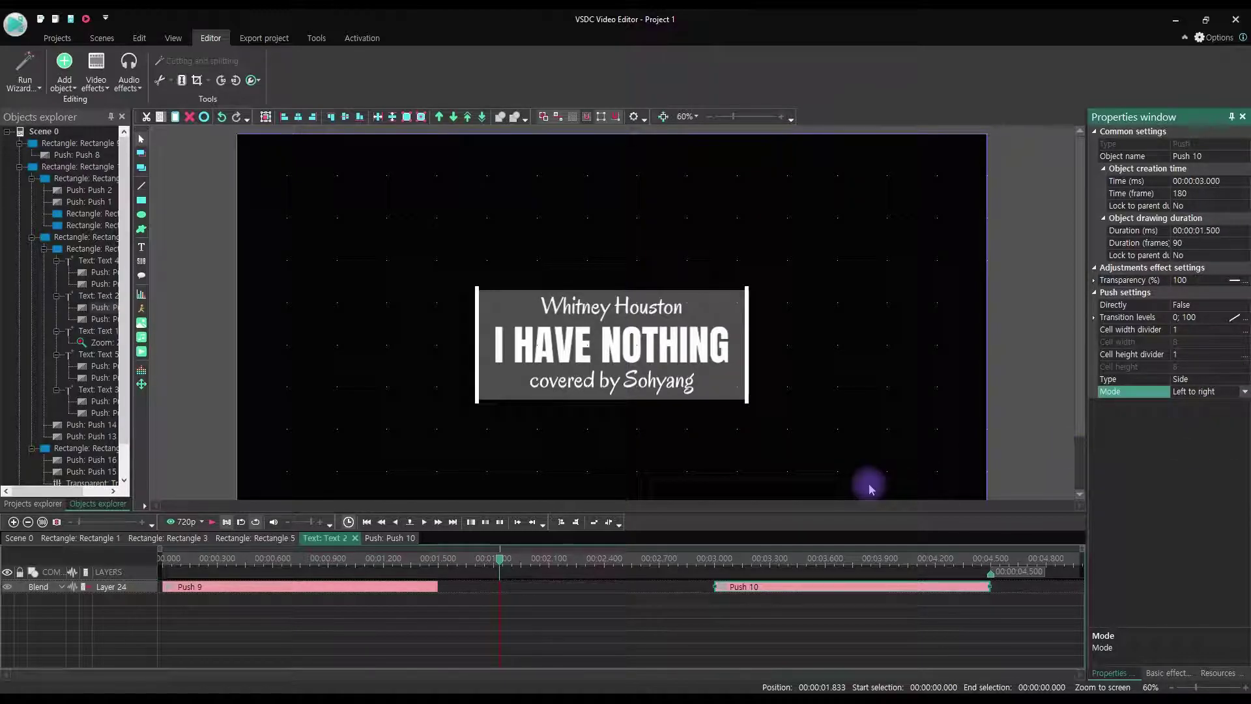
pyautogui.doubleClick(899, 468)
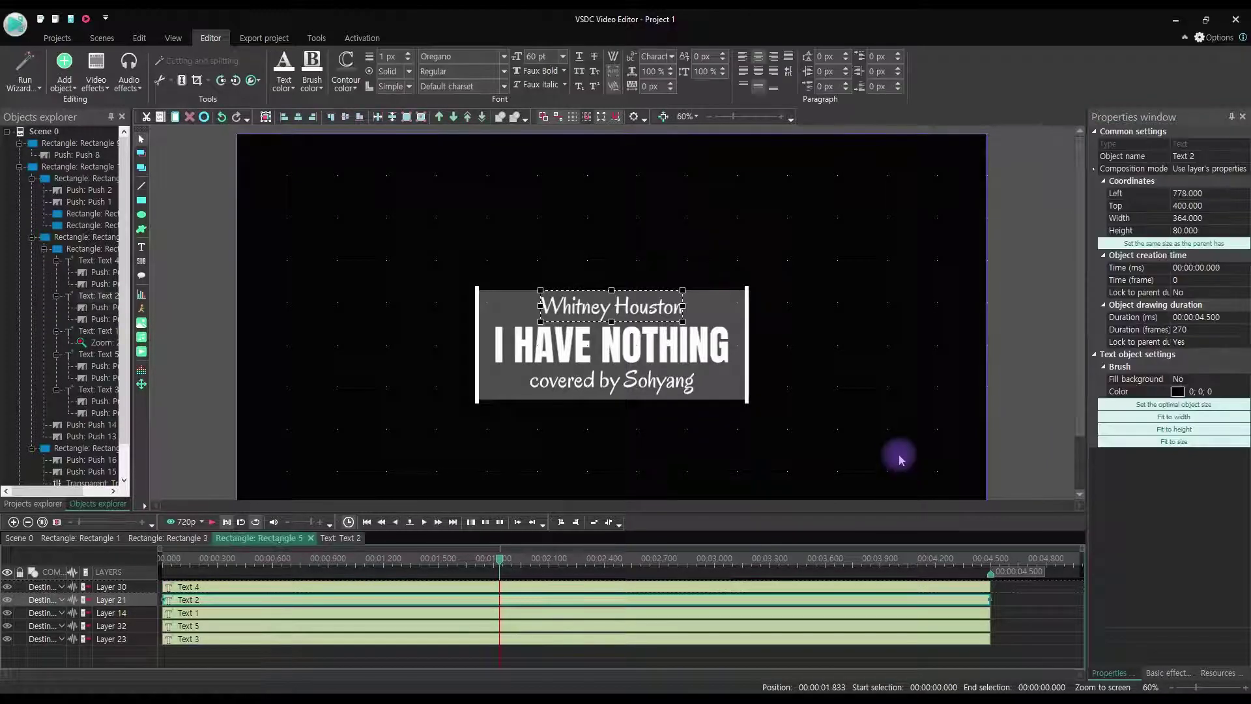
# Step: Set the mode of the opening Push transition on the original "covered by Sohyang" text (Text 3) to Left to right
pyautogui.doubleClick(313, 640)
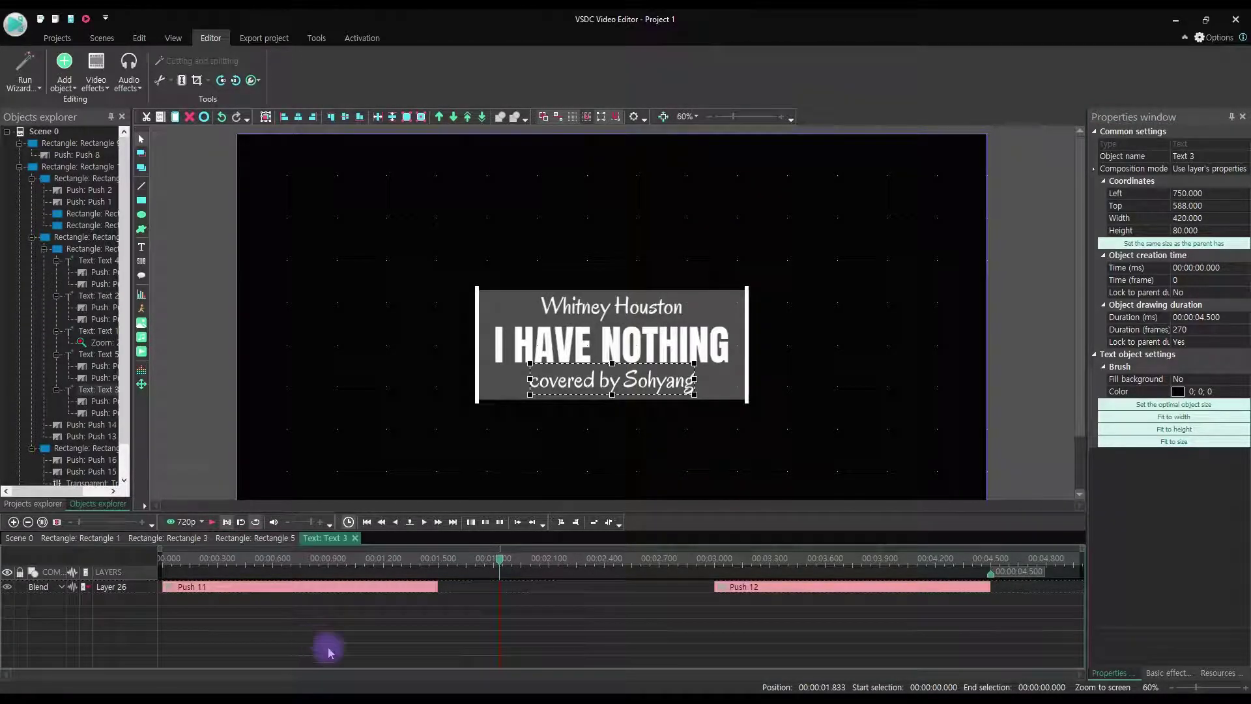
pyautogui.click(295, 590)
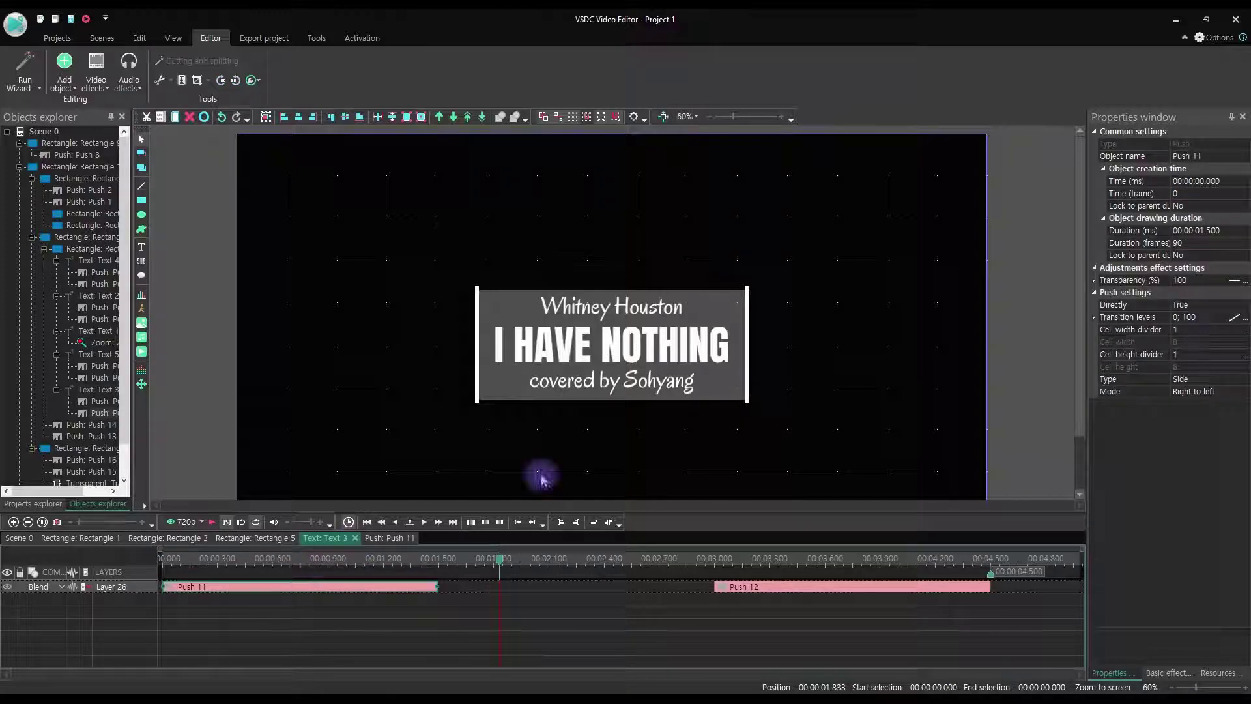
pyautogui.click(1199, 394)
pyautogui.click(1242, 393)
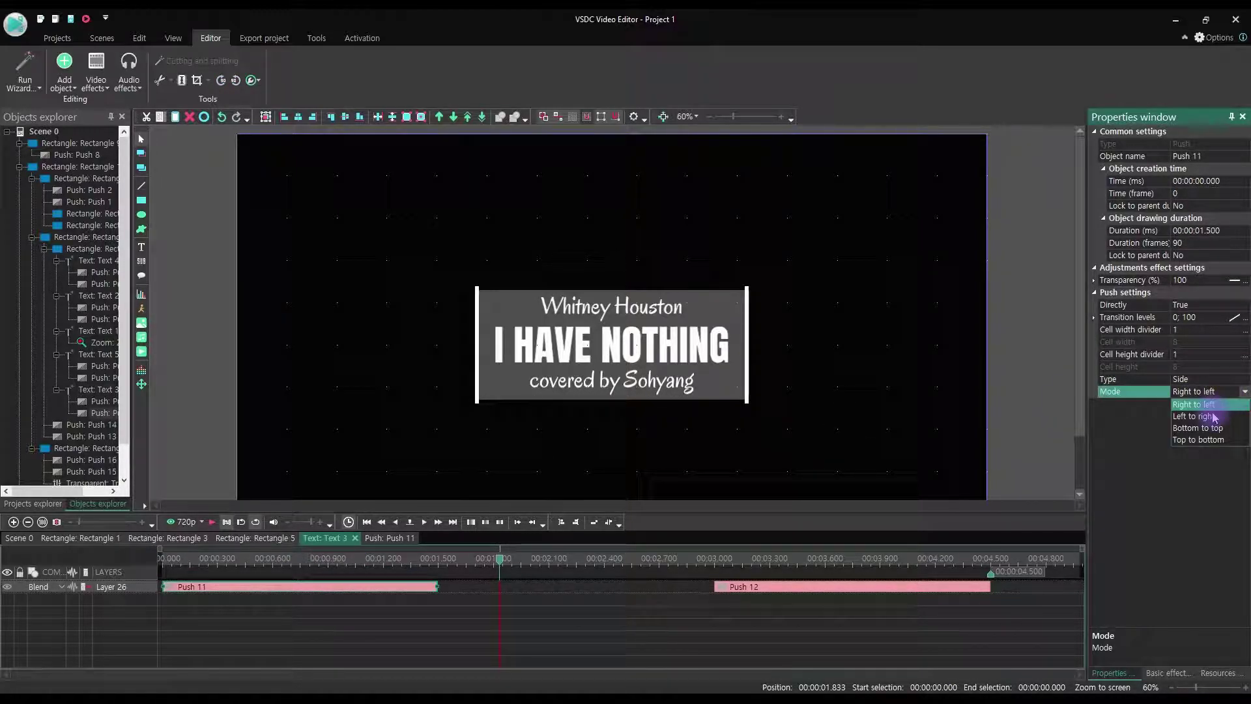
pyautogui.click(1214, 417)
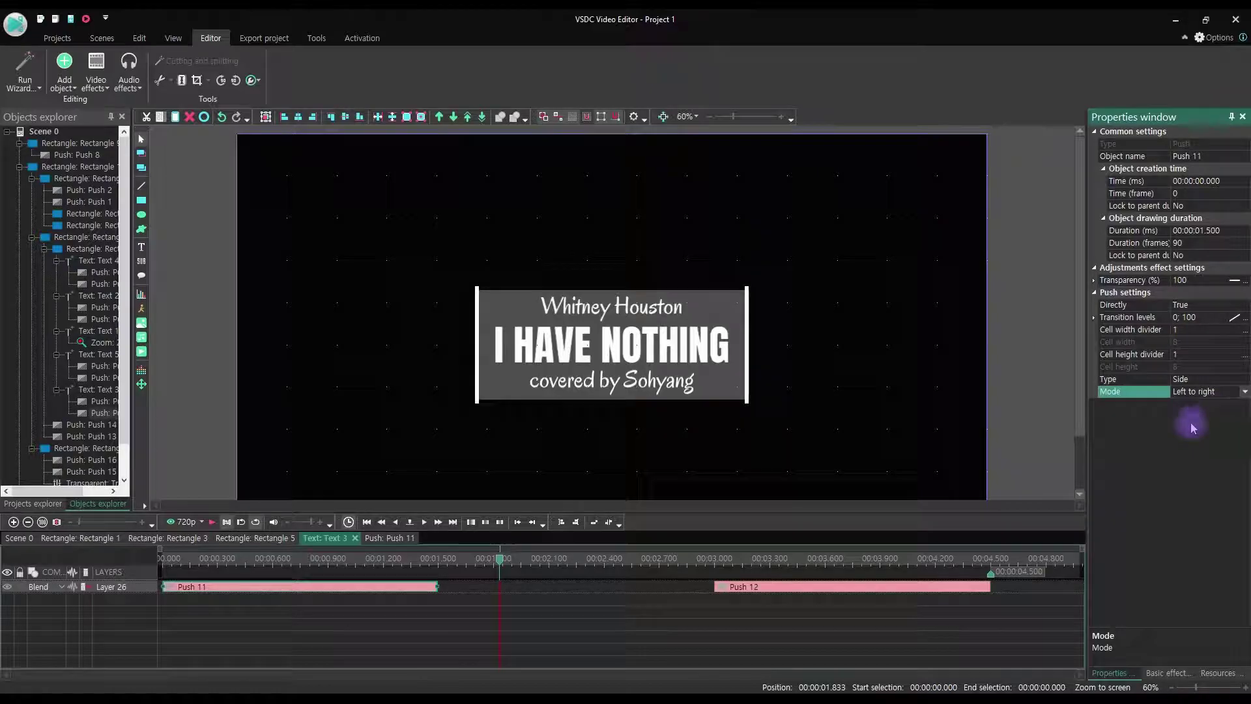
# Step: Set the mode of Text 3's closing Push transition to Left to right
pyautogui.click(934, 586)
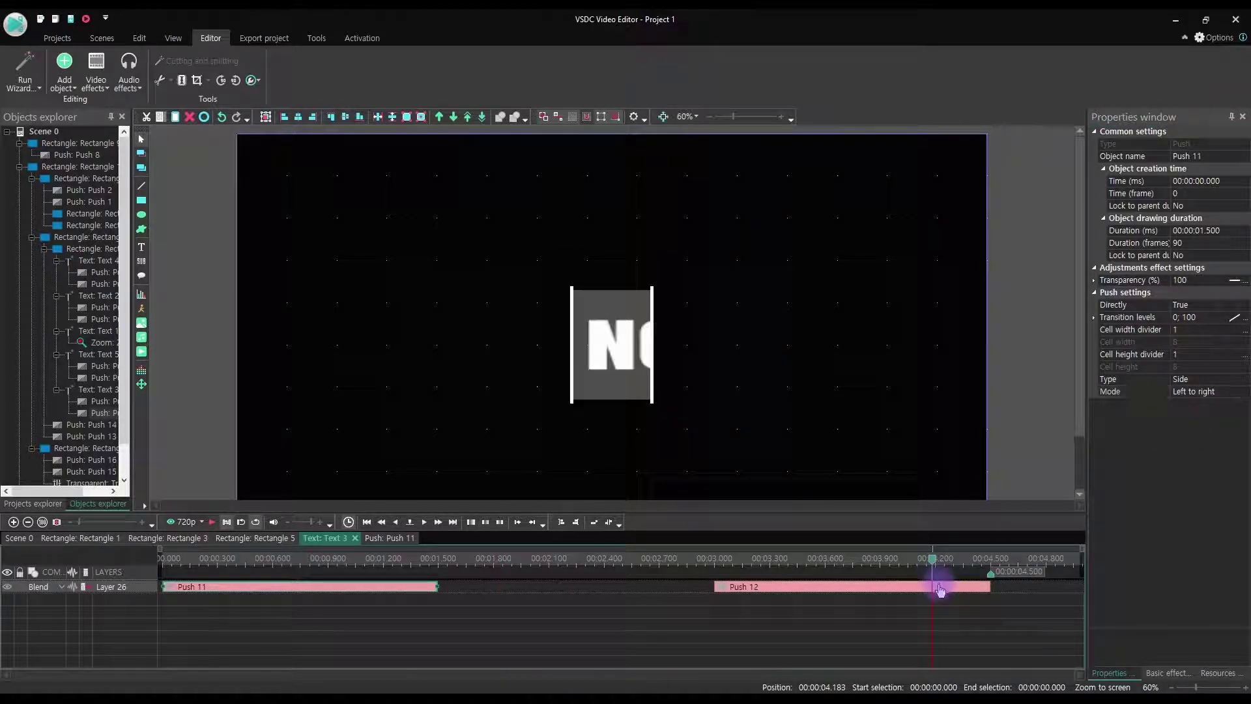
pyautogui.click(1200, 391)
pyautogui.click(1244, 391)
pyautogui.click(1201, 415)
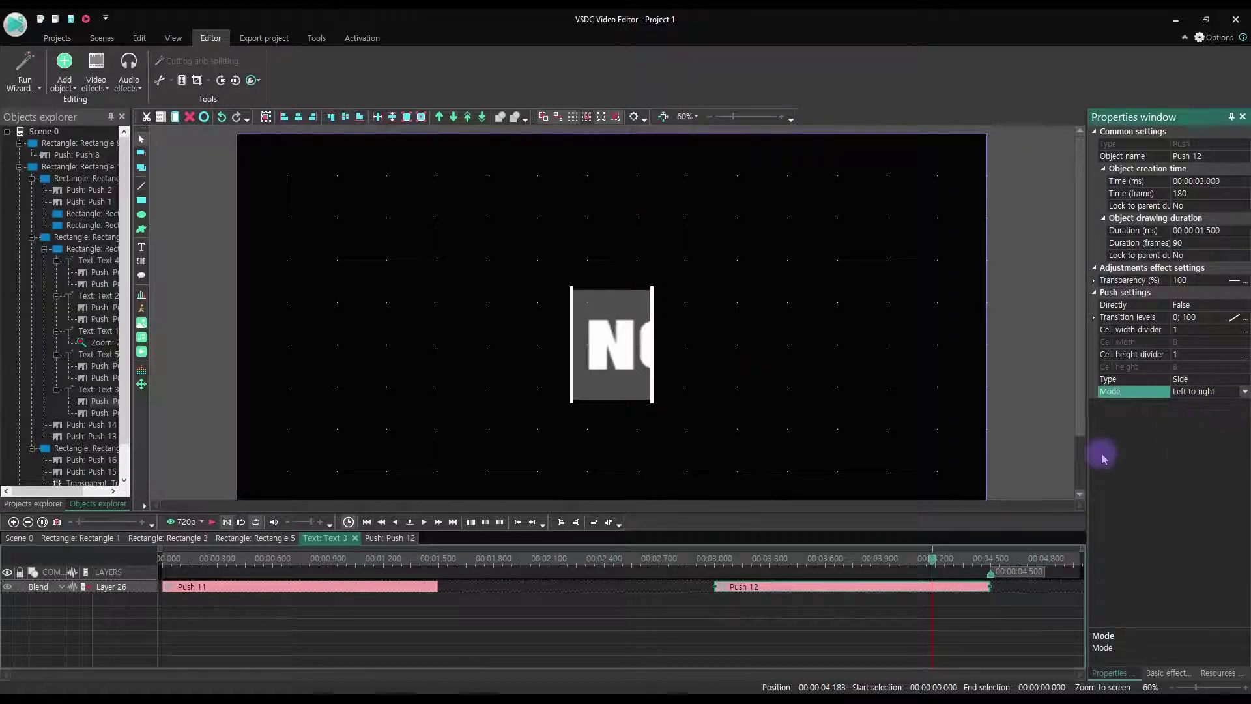
# Step: Leave the nested text and rectangle timelines and return to the main Scene 0 timeline
pyautogui.doubleClick(924, 460)
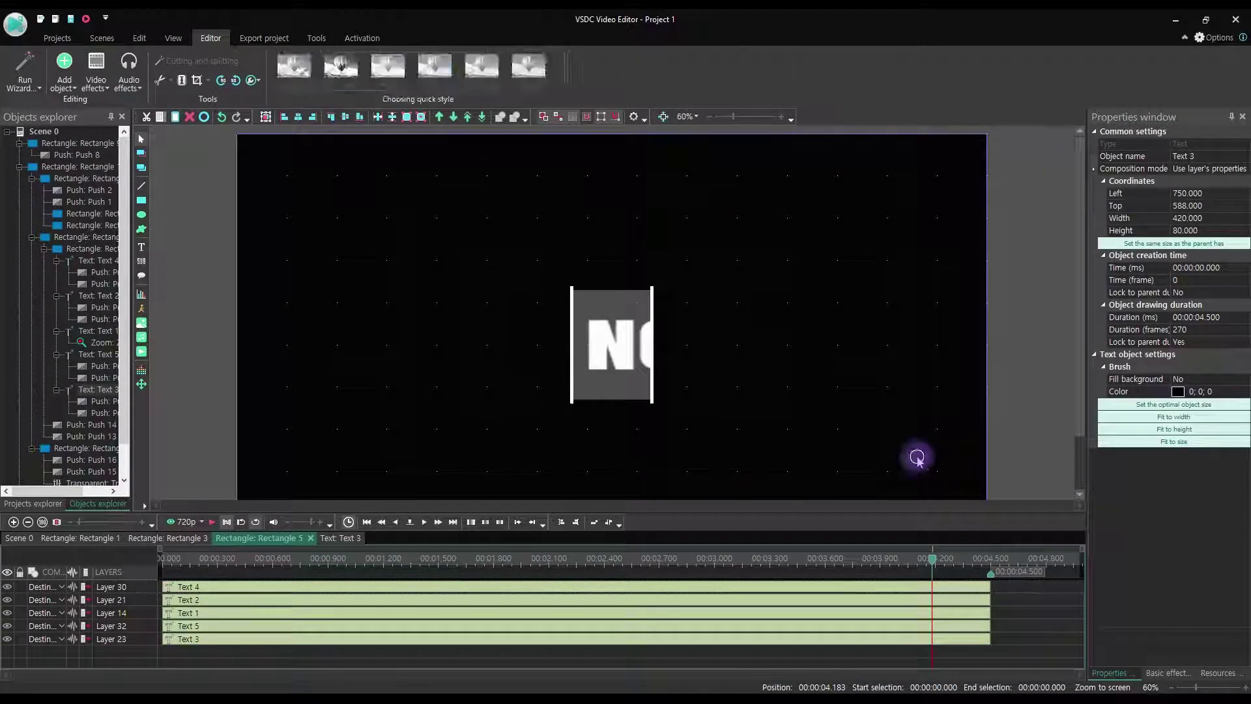
pyautogui.doubleClick(918, 462)
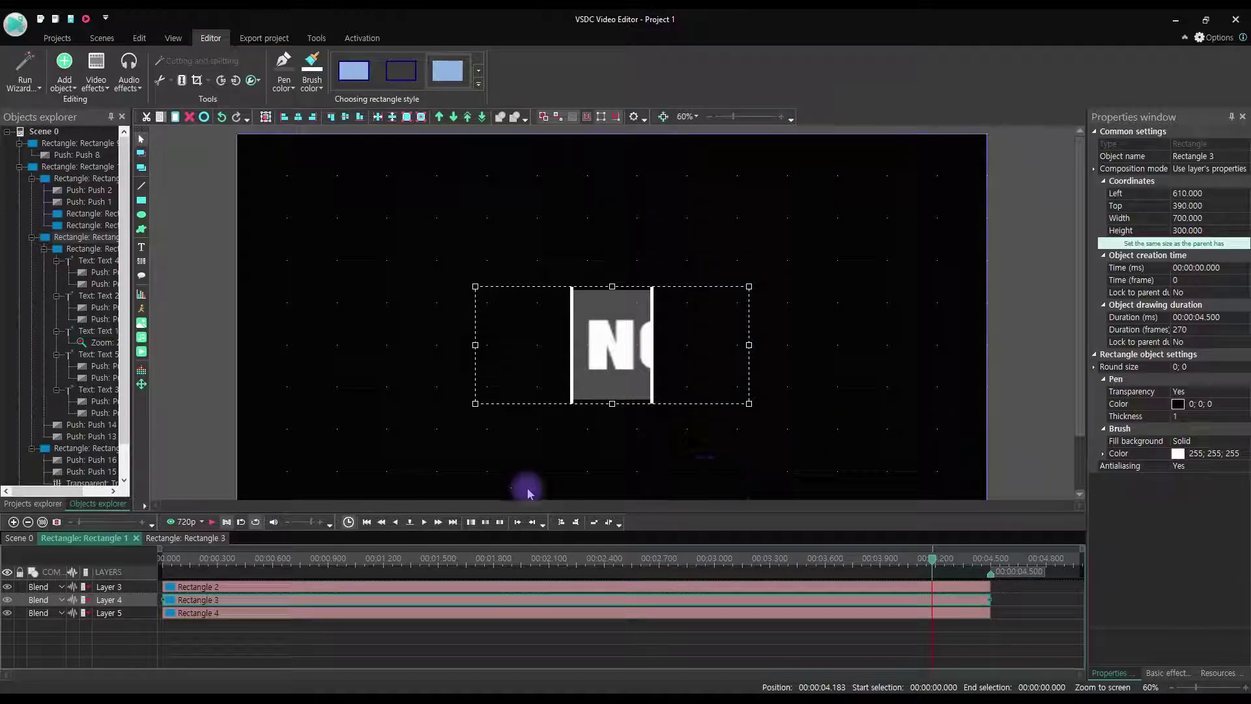
pyautogui.doubleClick(219, 439)
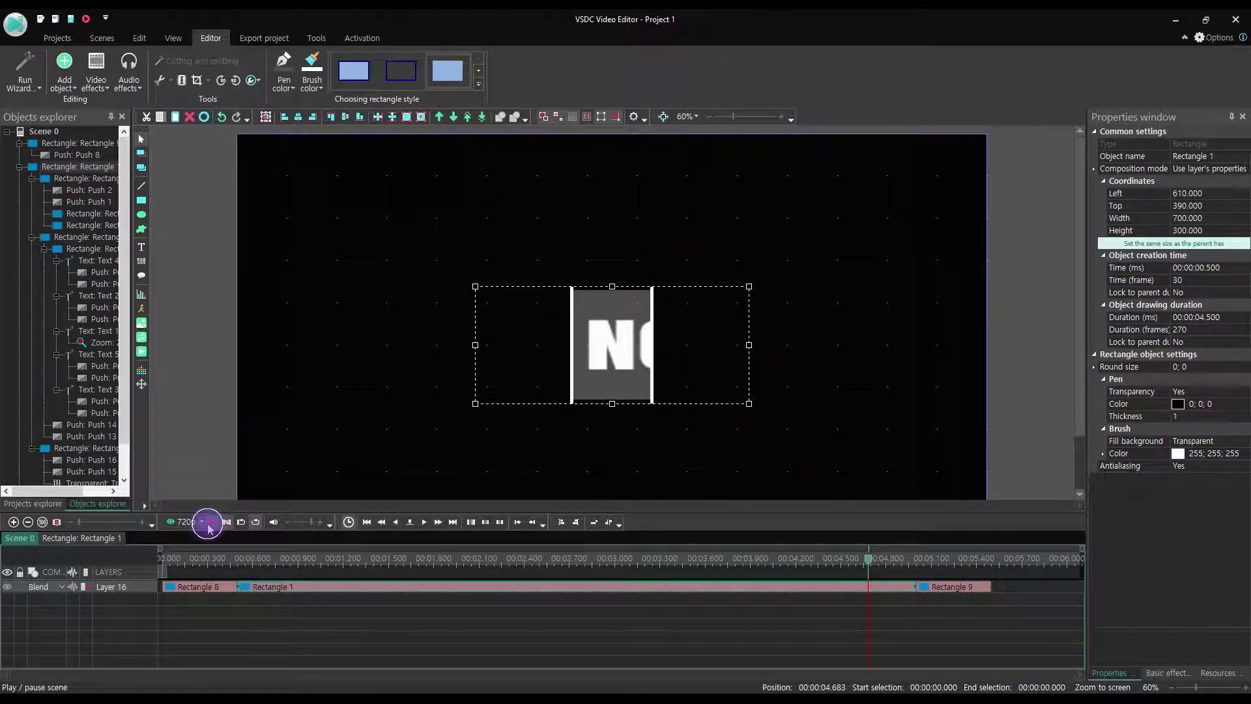
# Step: Play the main scene from the start to check how the bars and title words open
pyautogui.click(208, 525)
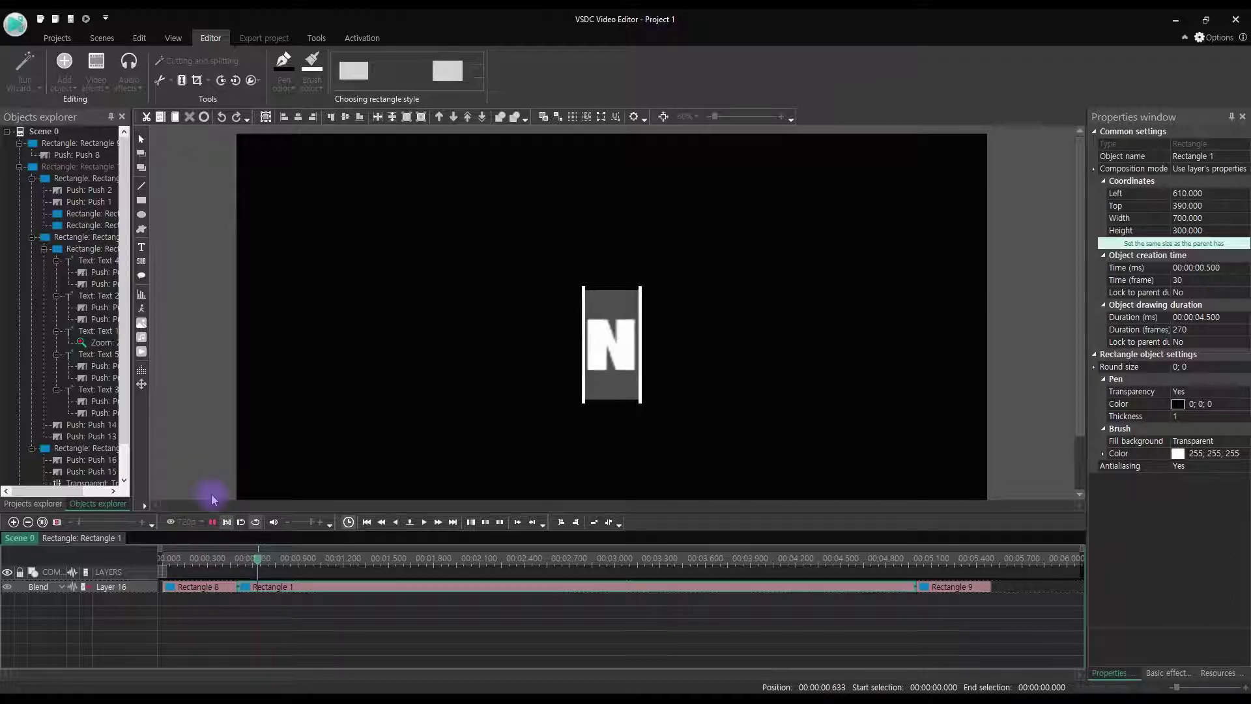
pyautogui.click(184, 559)
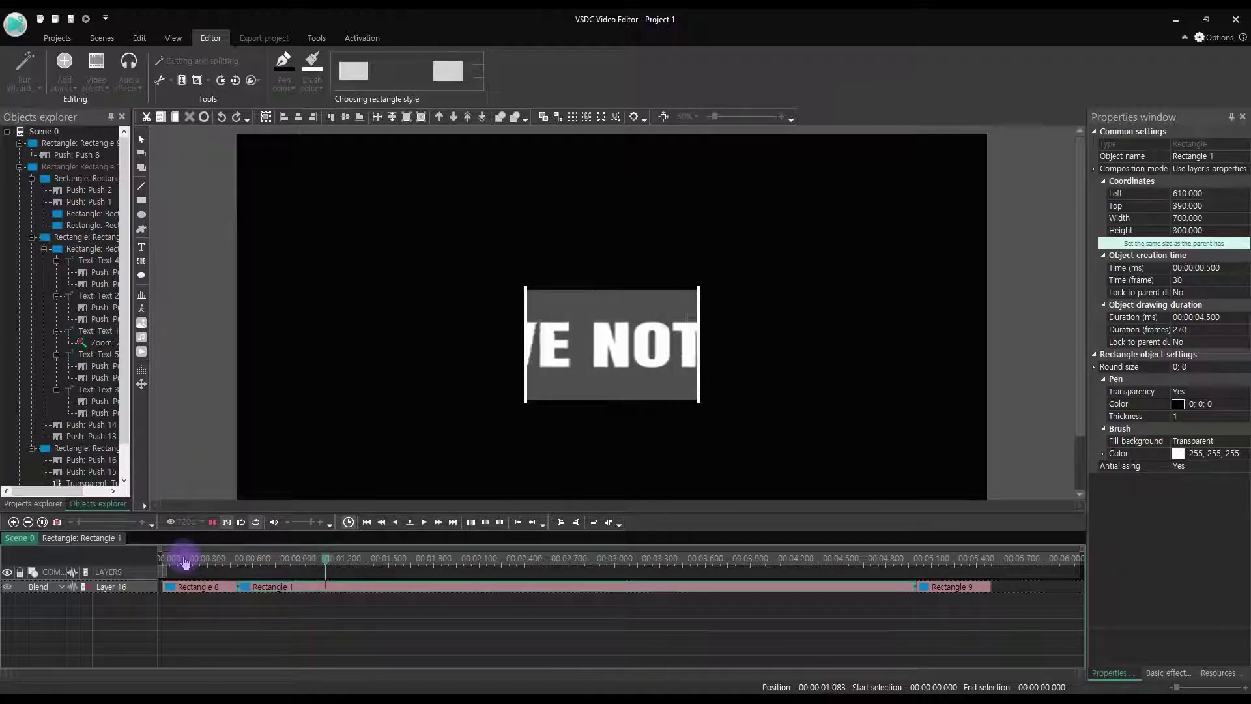
pyautogui.click(185, 559)
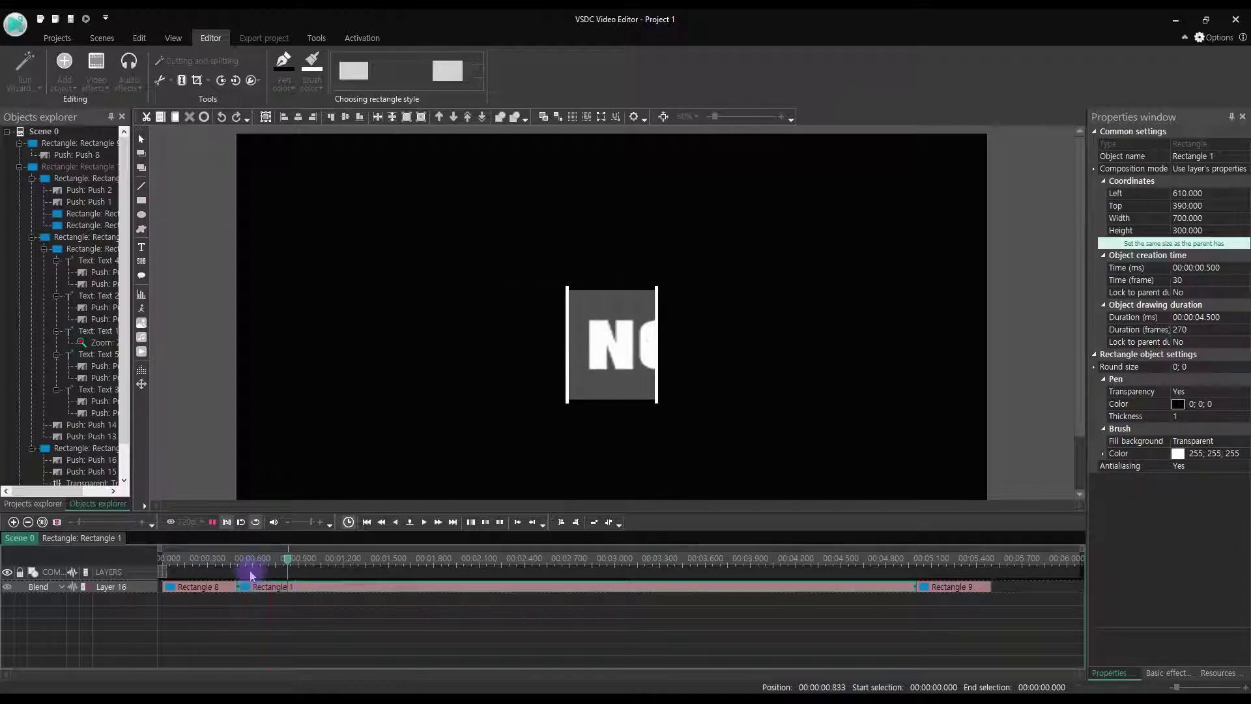
pyautogui.click(212, 521)
pyautogui.click(227, 521)
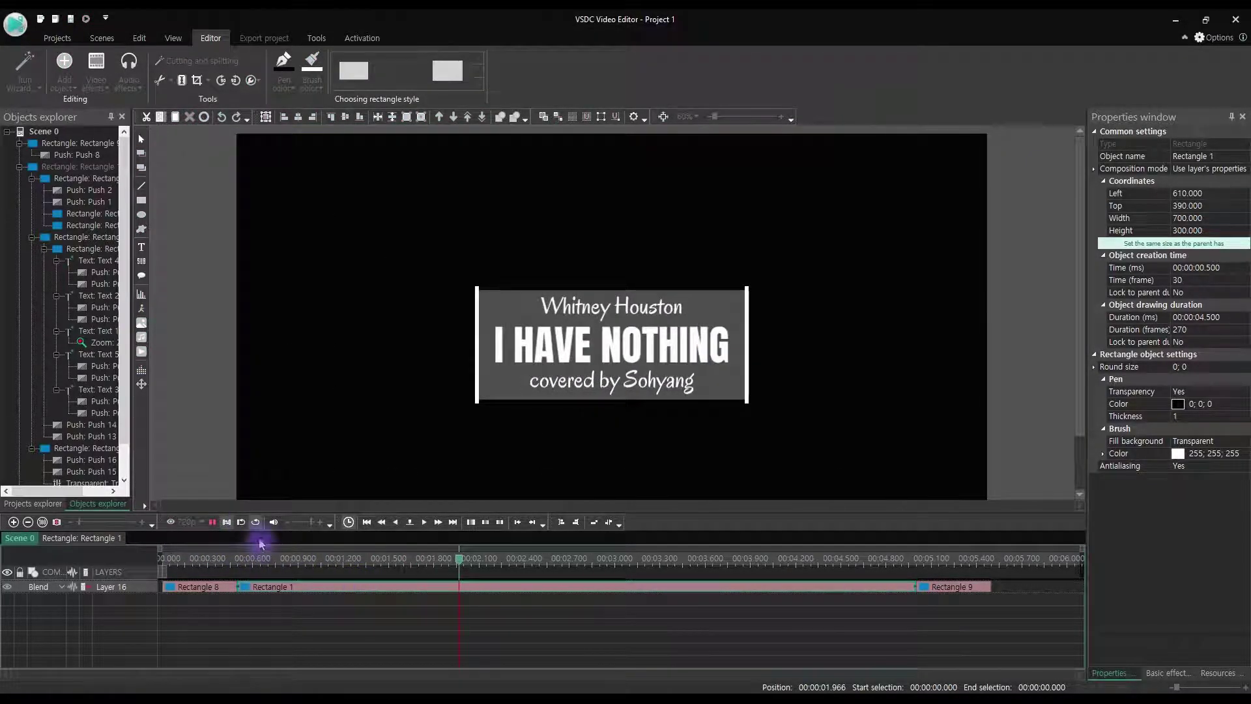
# Step: Within Rectangle 5, hide Text 2 and widen the "Whitney" text box (Text 4) to the bars, left 620 and width 680
pyautogui.doubleClick(468, 586)
pyautogui.doubleClick(451, 600)
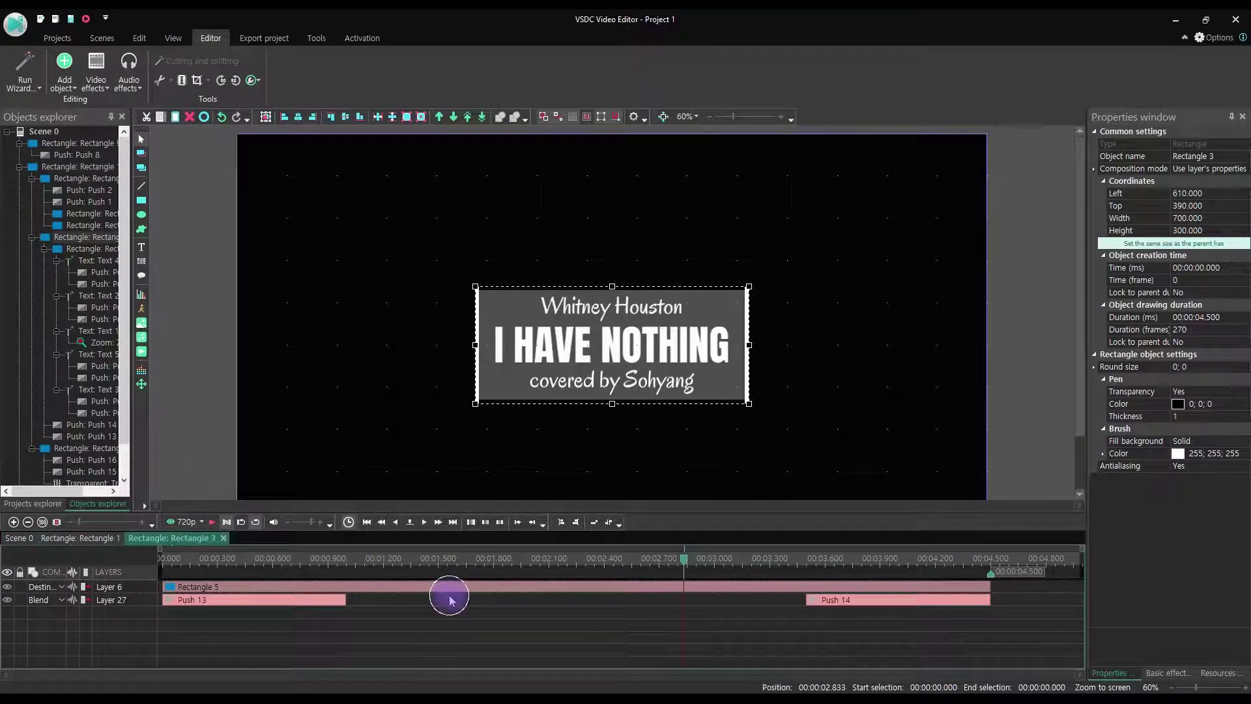
pyautogui.doubleClick(446, 589)
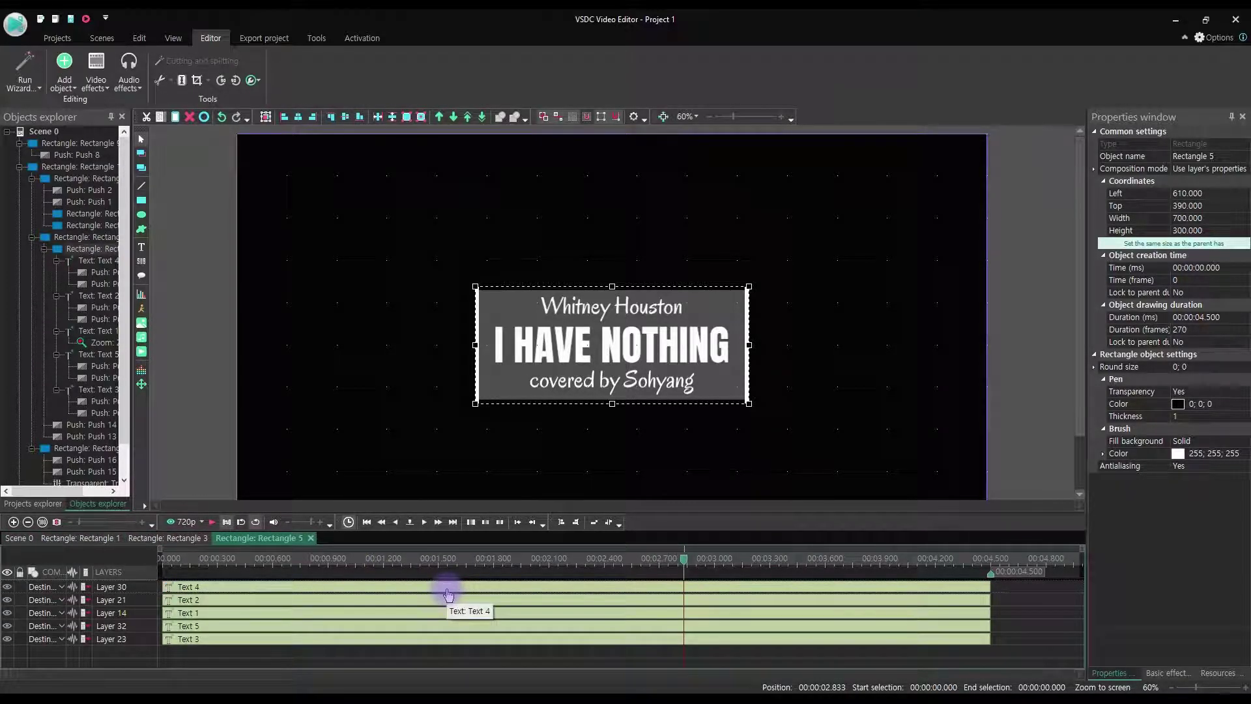
pyautogui.doubleClick(448, 593)
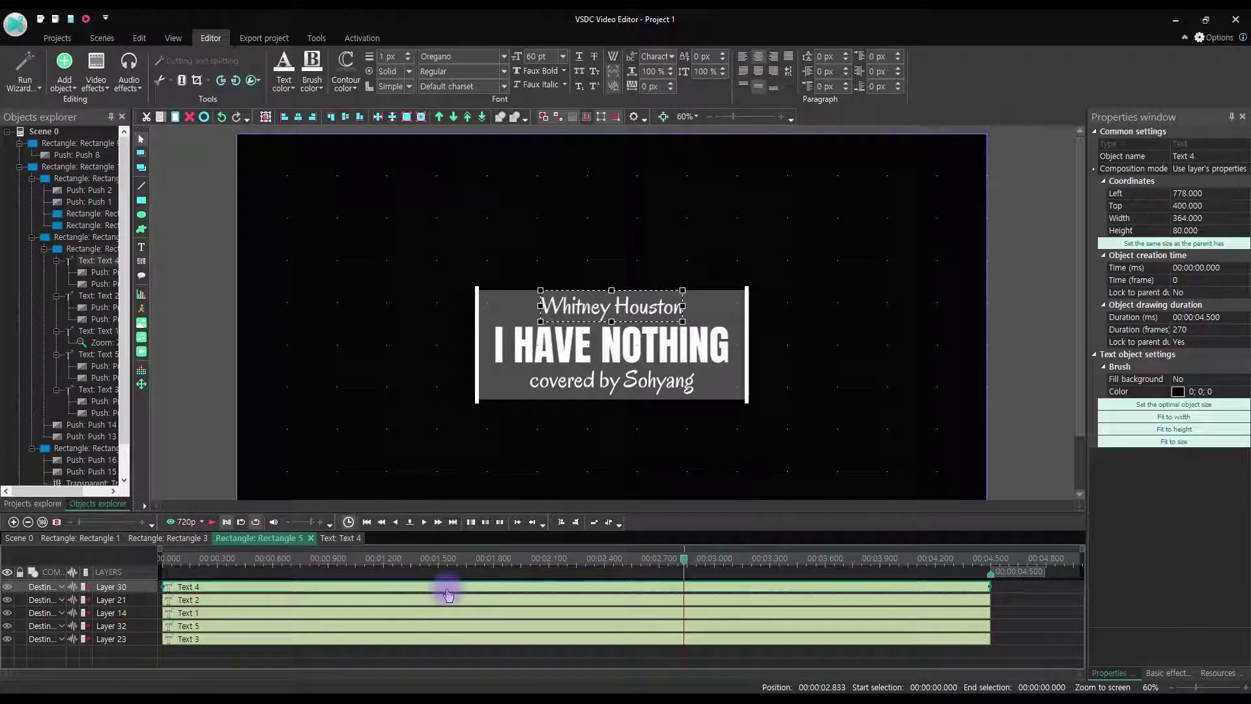
pyautogui.click(10, 601)
pyautogui.click(595, 307)
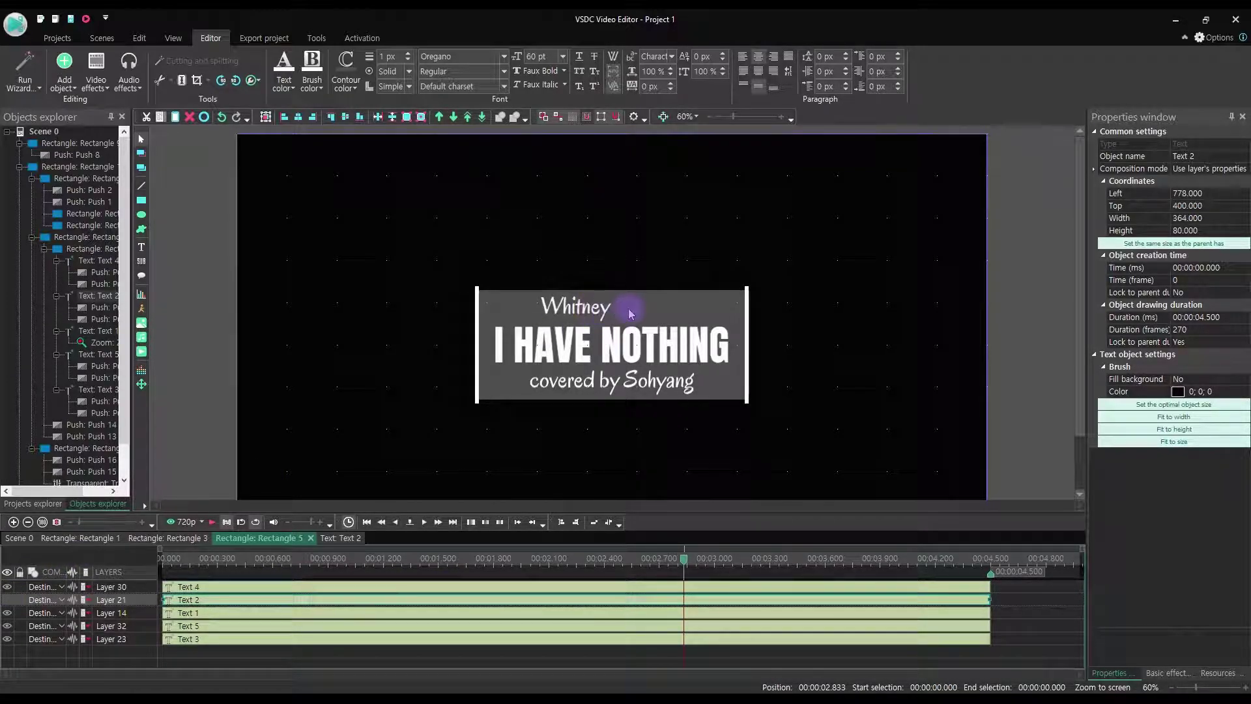
pyautogui.click(594, 315)
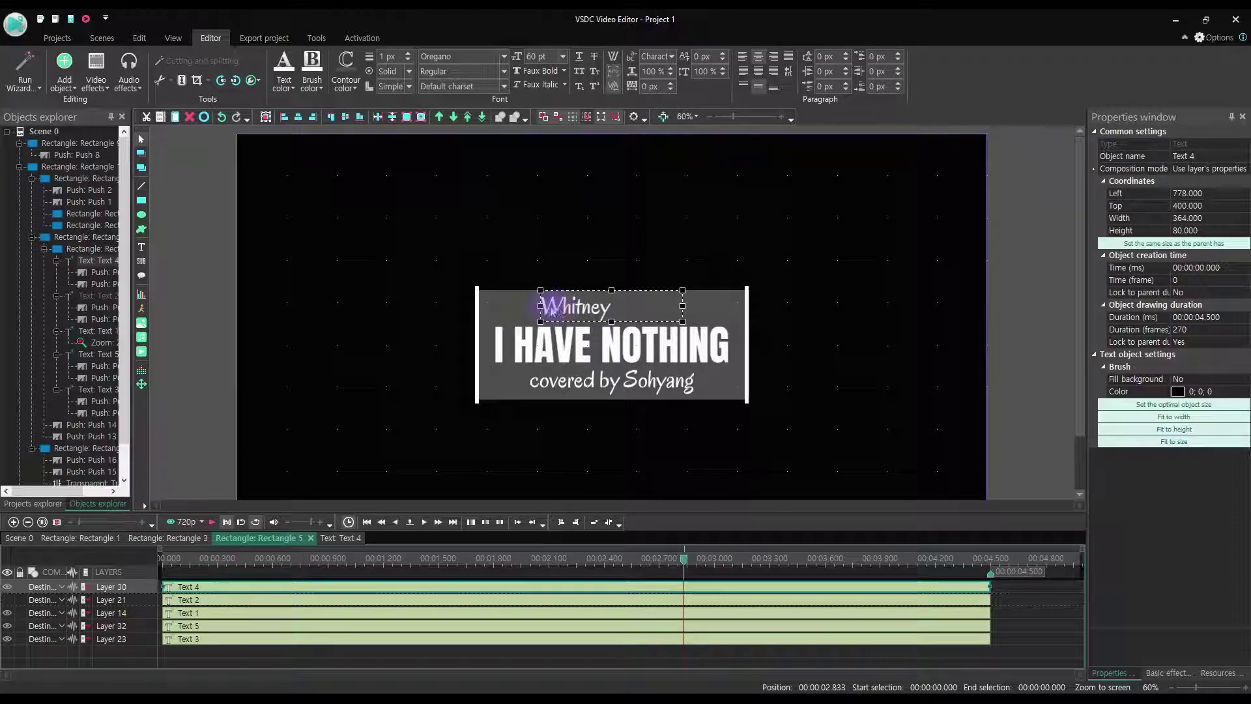
pyautogui.moveTo(540, 306); pyautogui.dragTo(481, 312)
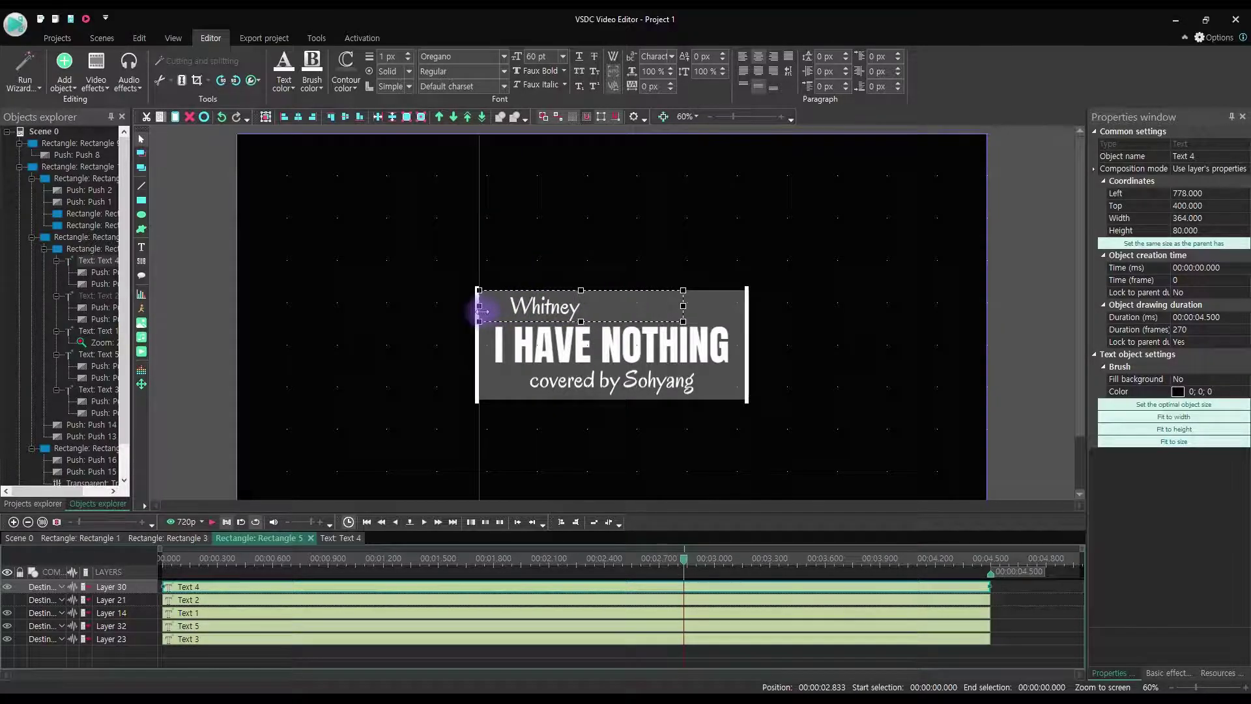
pyautogui.moveTo(683, 305); pyautogui.dragTo(744, 305)
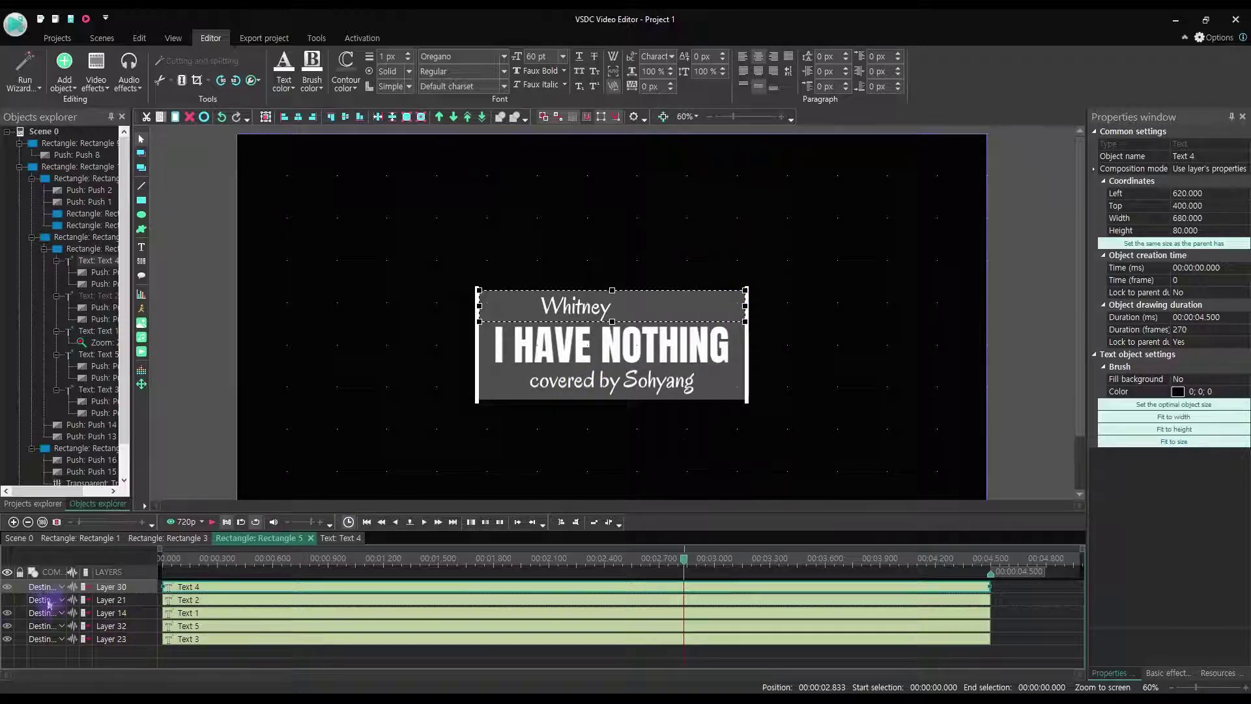
# Step: With Text 4 hidden, widen the "Houston" text box (Text 2) to left 620 and width 680, then show both texts
pyautogui.click(8, 587)
pyautogui.click(7, 600)
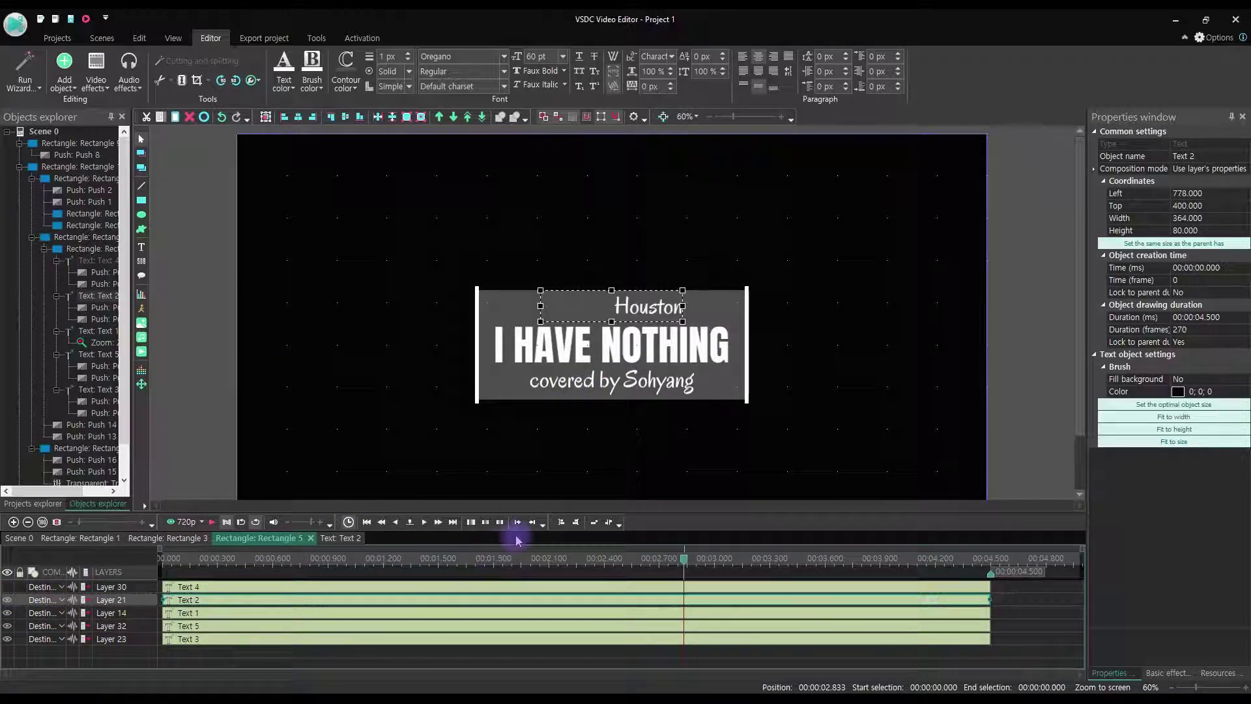
pyautogui.moveTo(539, 307); pyautogui.dragTo(479, 306)
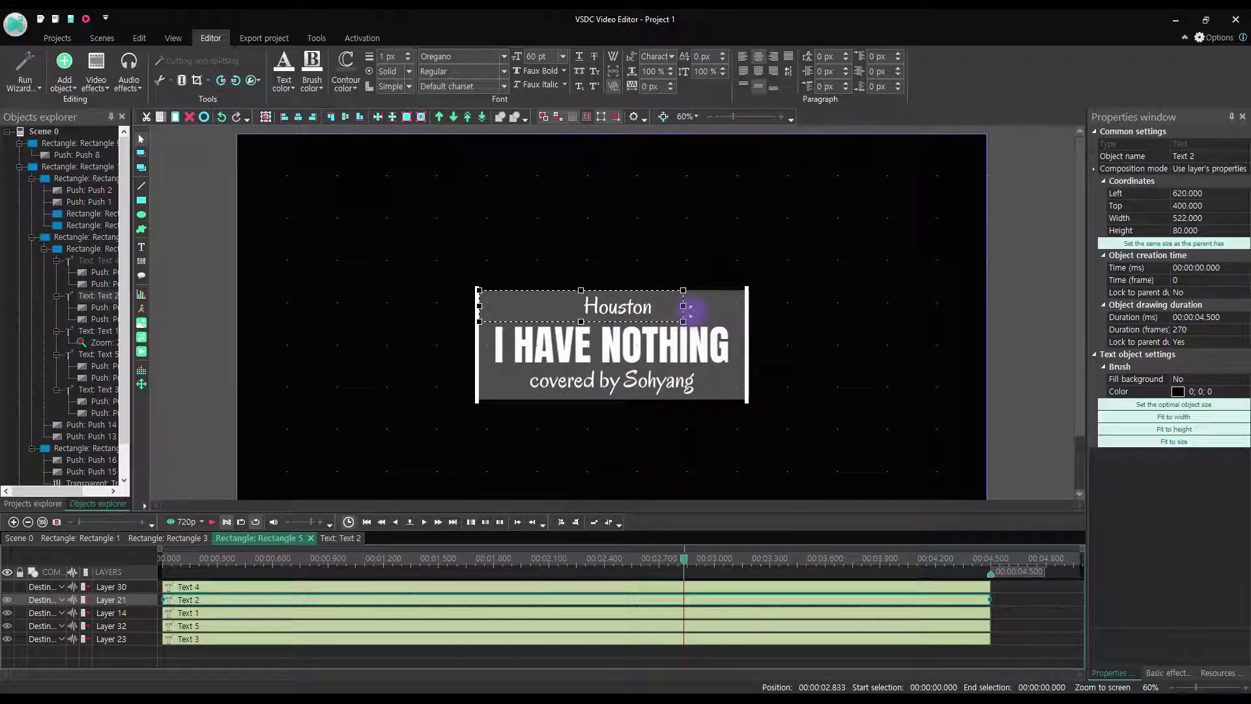
pyautogui.moveTo(685, 306); pyautogui.dragTo(744, 307)
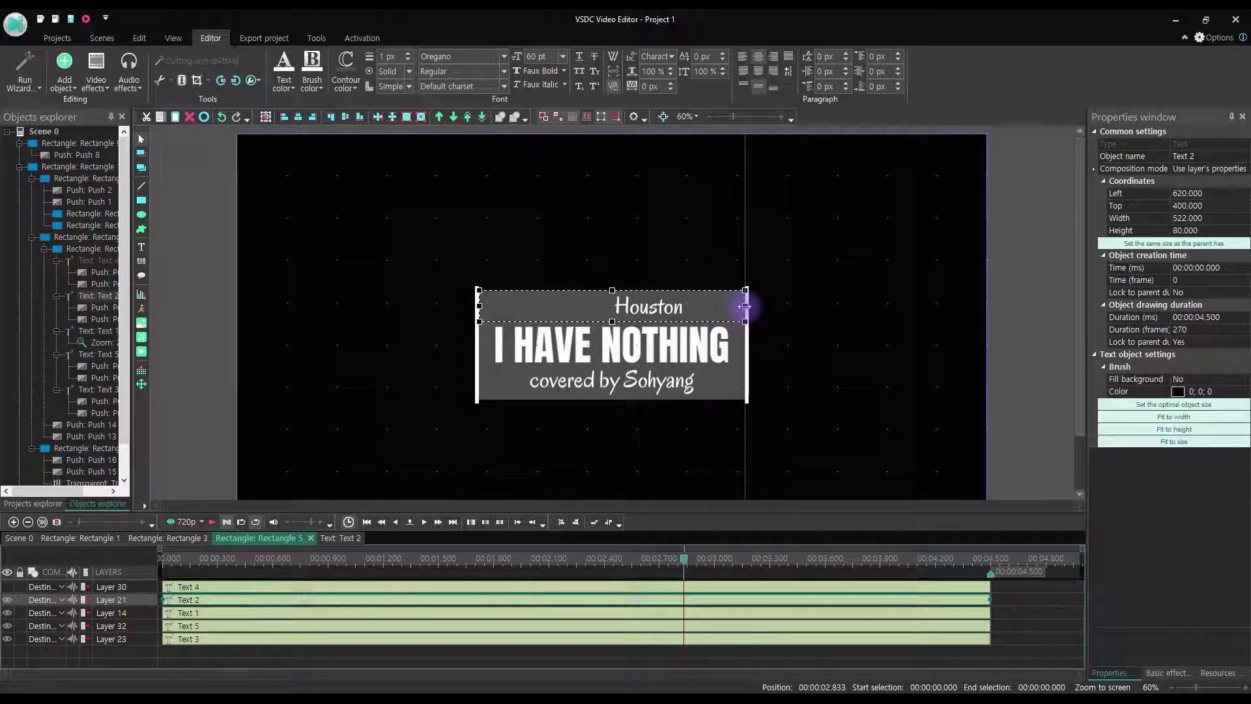
pyautogui.click(19, 587)
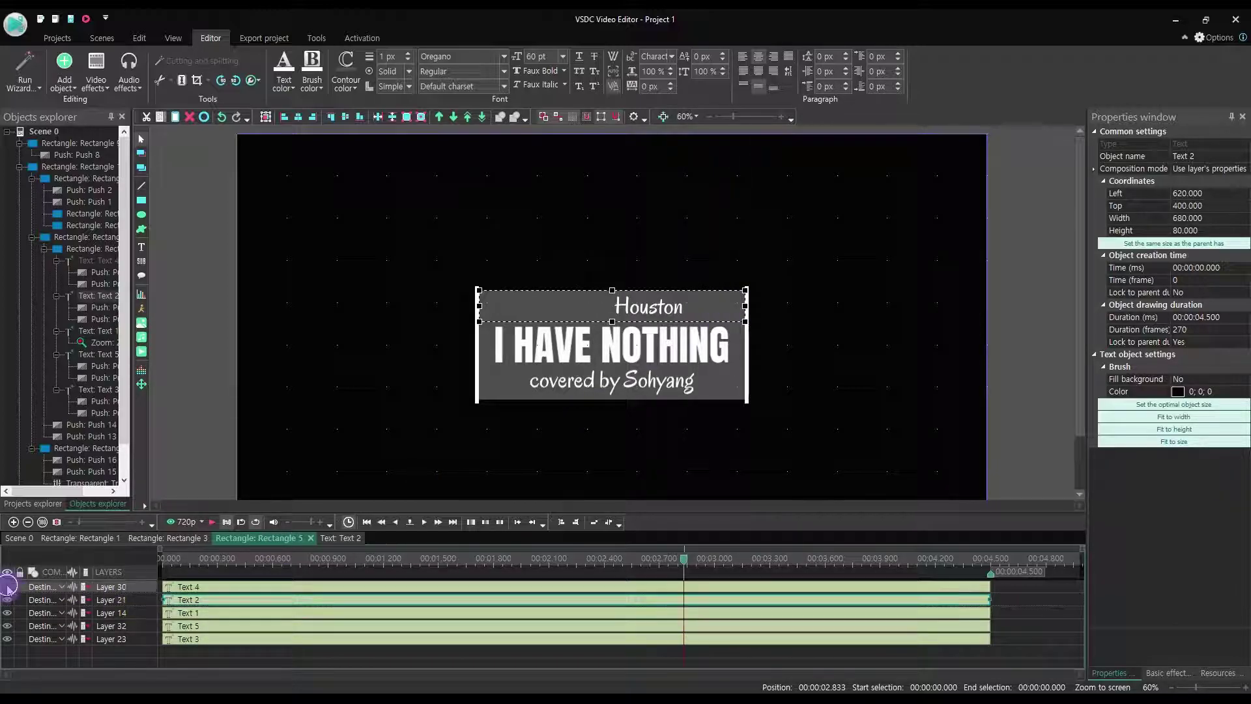
# Step: Hide Text 3 and widen the "covered by" text box (Text 5) to span both bars, left 620 and width 680
pyautogui.click(6, 638)
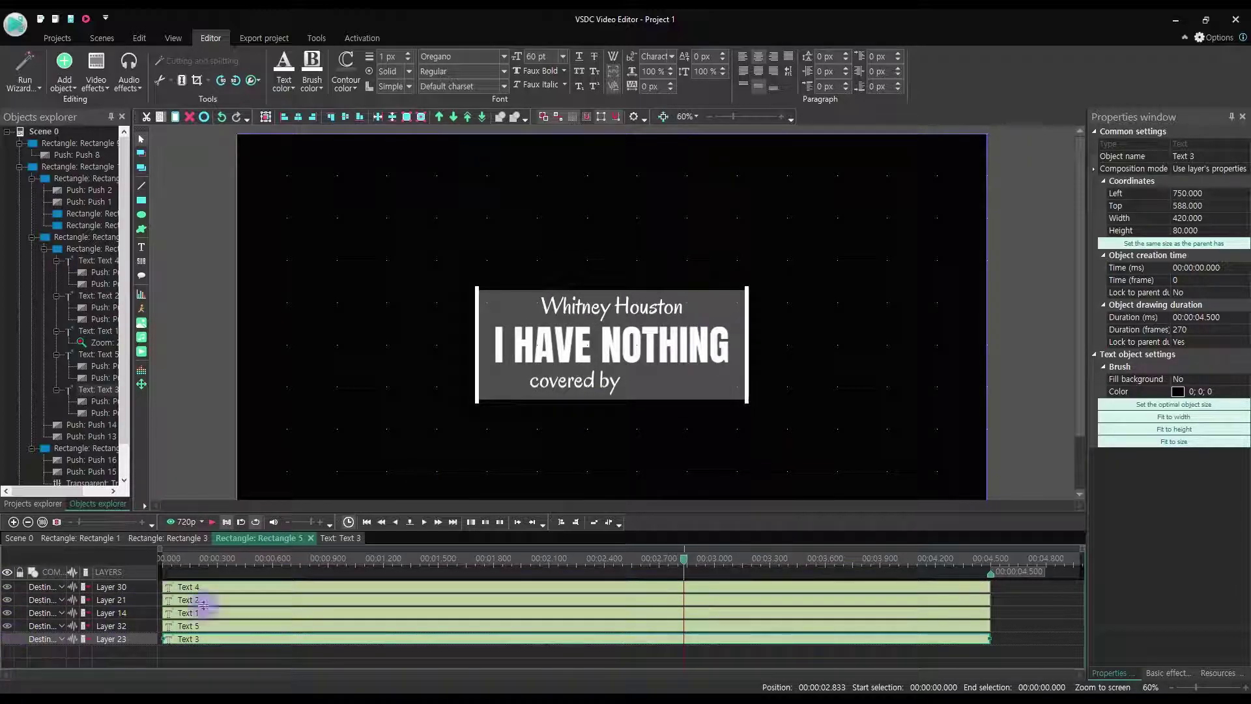
pyautogui.click(605, 385)
pyautogui.moveTo(530, 379); pyautogui.dragTo(479, 379)
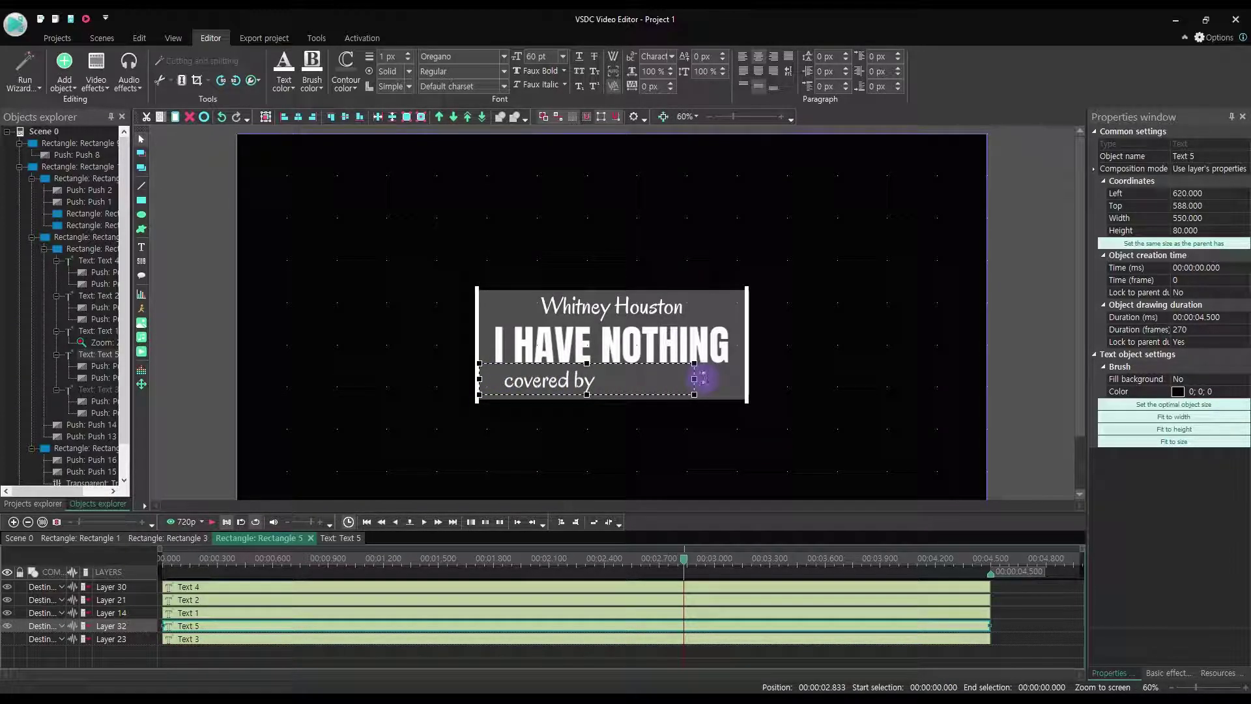
pyautogui.moveTo(693, 378); pyautogui.dragTo(745, 377)
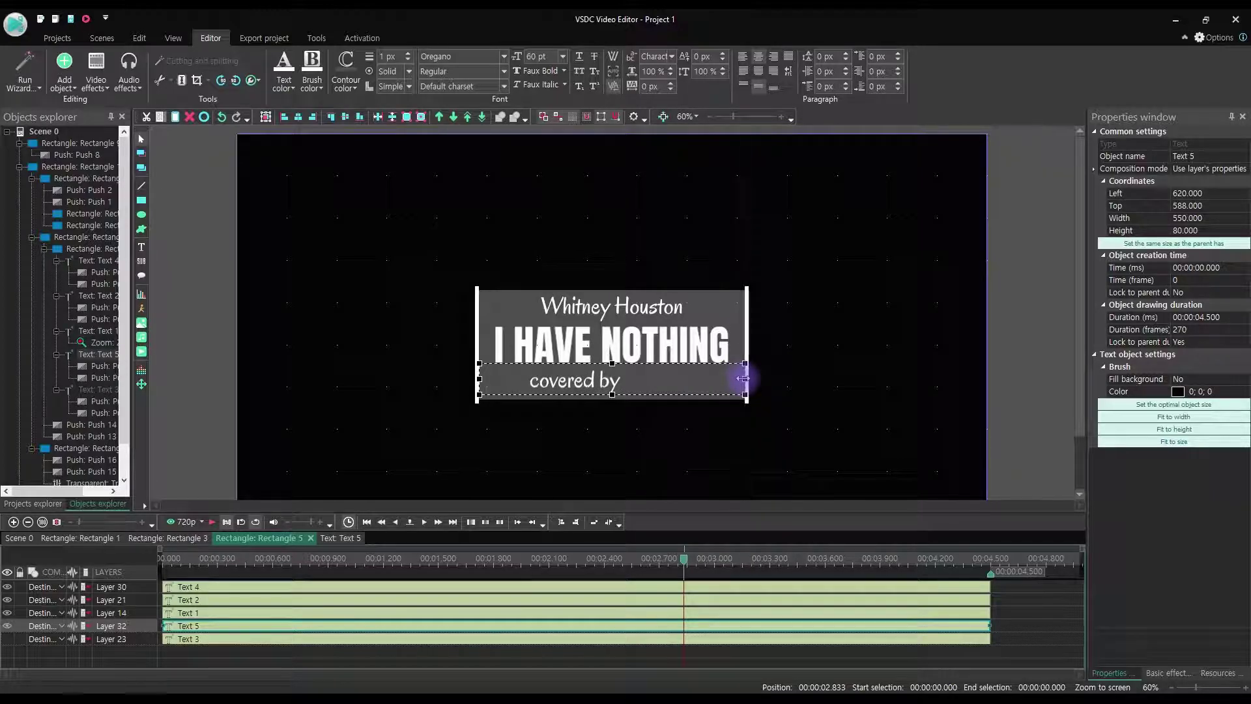
# Step: Show Text 3, hide Text 5, widen the "Sohyang" text box to span both bars, and show Text 5 again
pyautogui.click(7, 638)
pyautogui.click(7, 626)
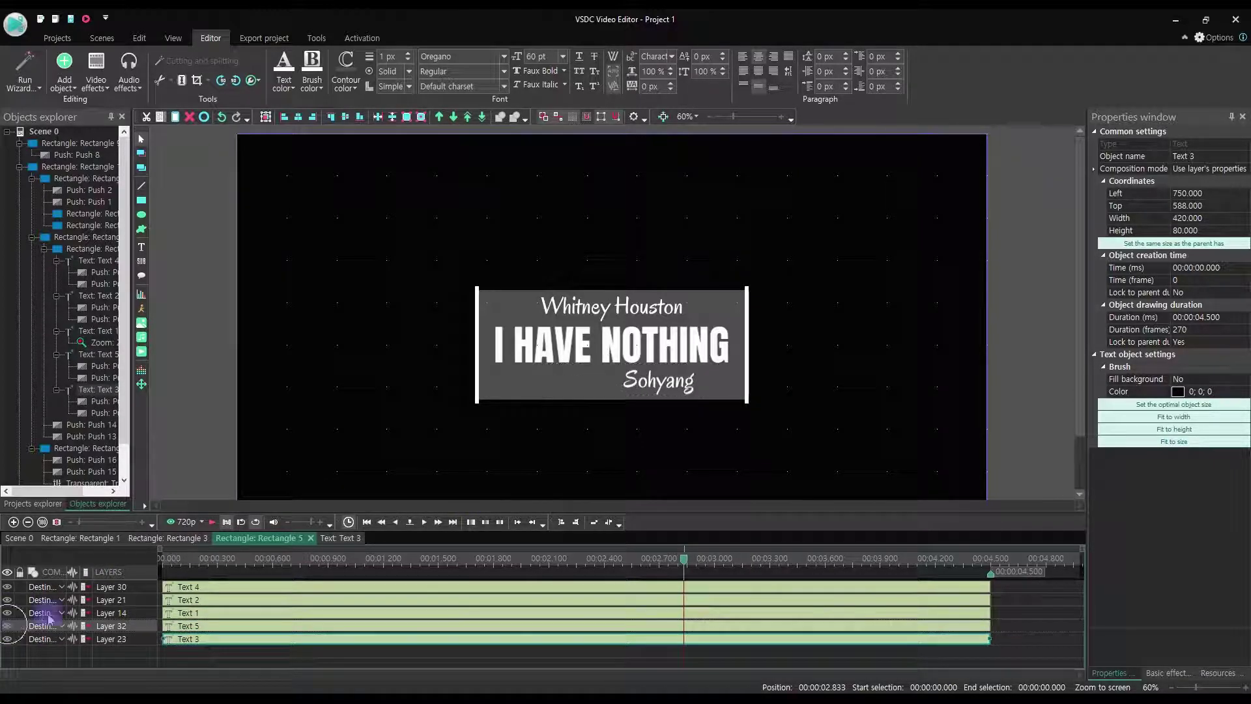
pyautogui.click(563, 370)
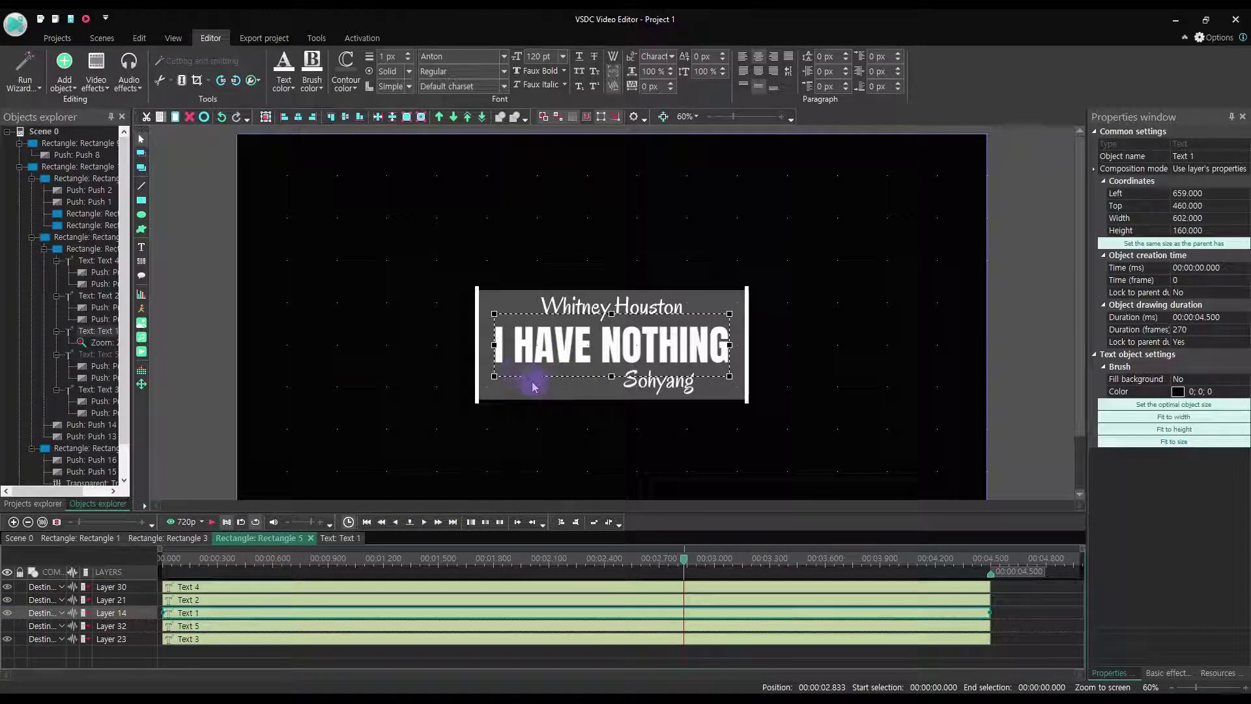
pyautogui.click(533, 384)
pyautogui.moveTo(530, 379); pyautogui.dragTo(479, 378)
pyautogui.moveTo(693, 378); pyautogui.dragTo(744, 378)
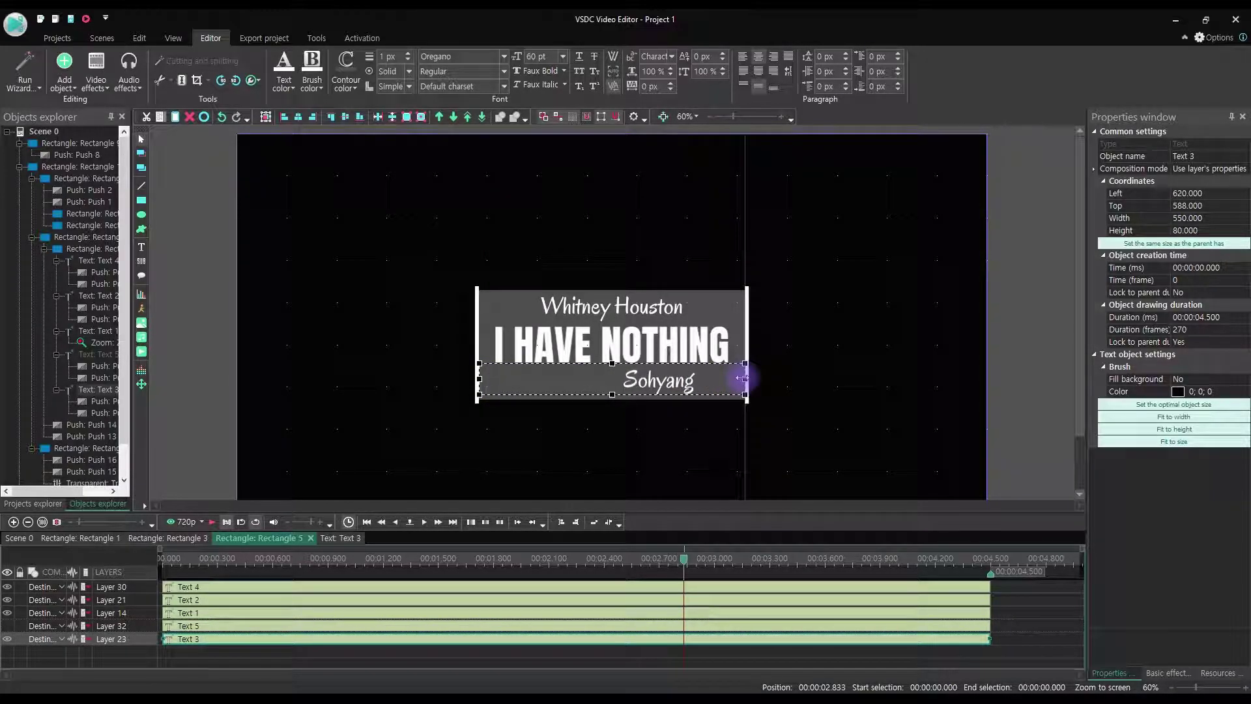
pyautogui.click(8, 626)
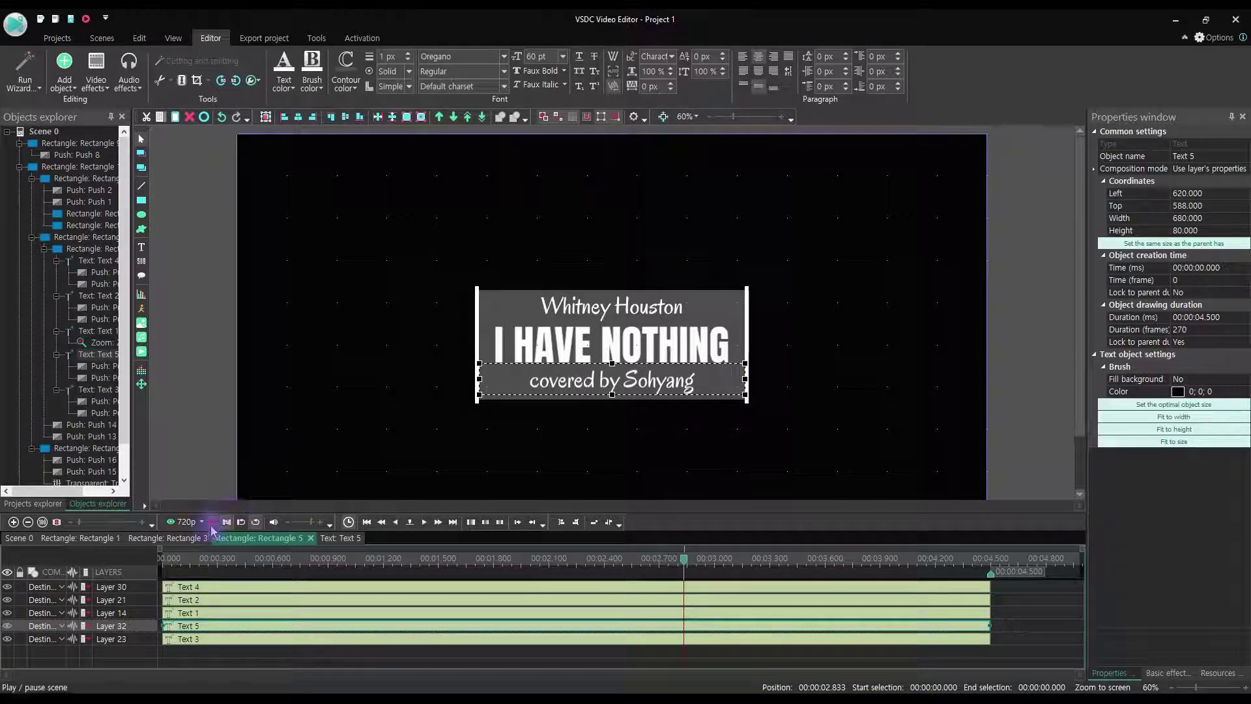
# Step: Play Rectangle 3's timeline to check how the split words slide in and out between the bars
pyautogui.click(168, 537)
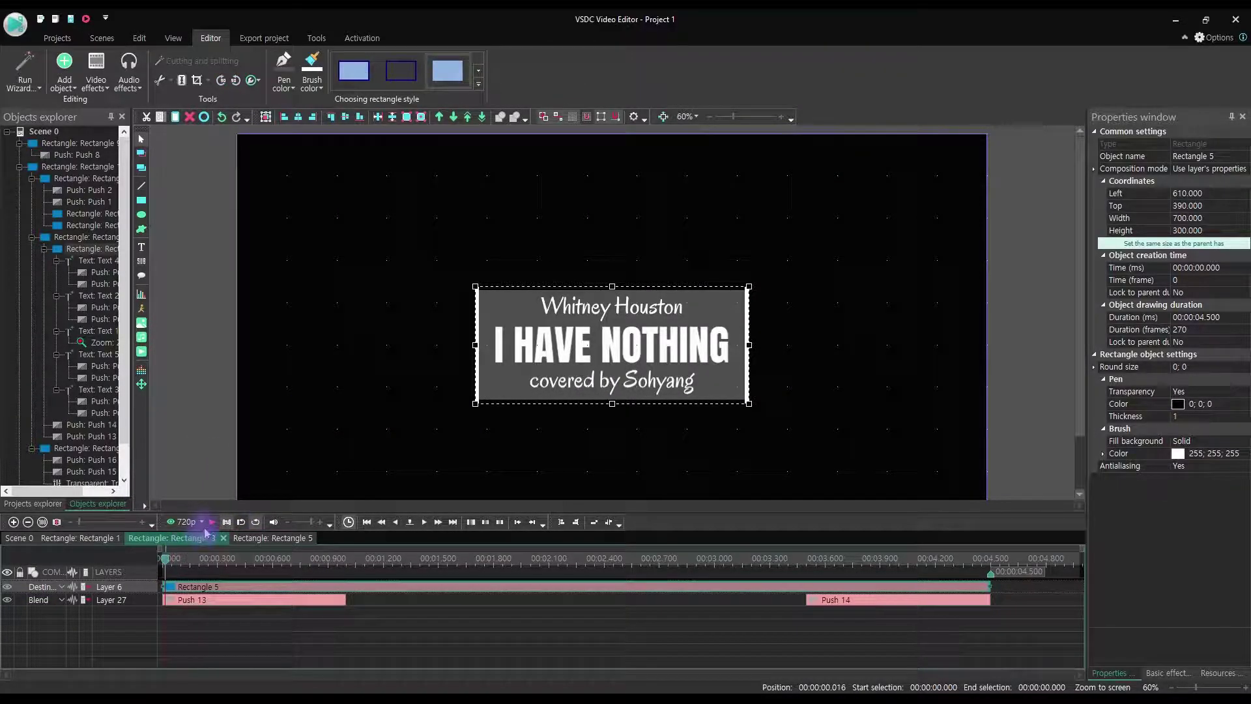
pyautogui.click(215, 523)
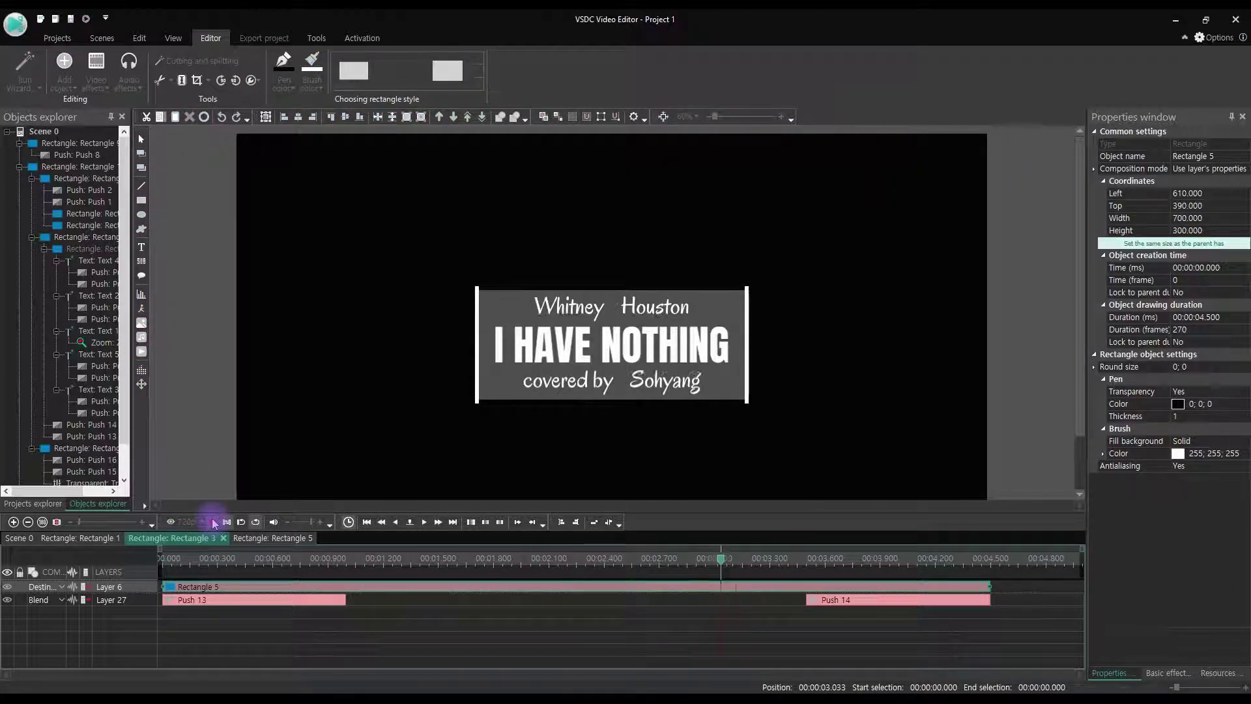
pyautogui.click(215, 522)
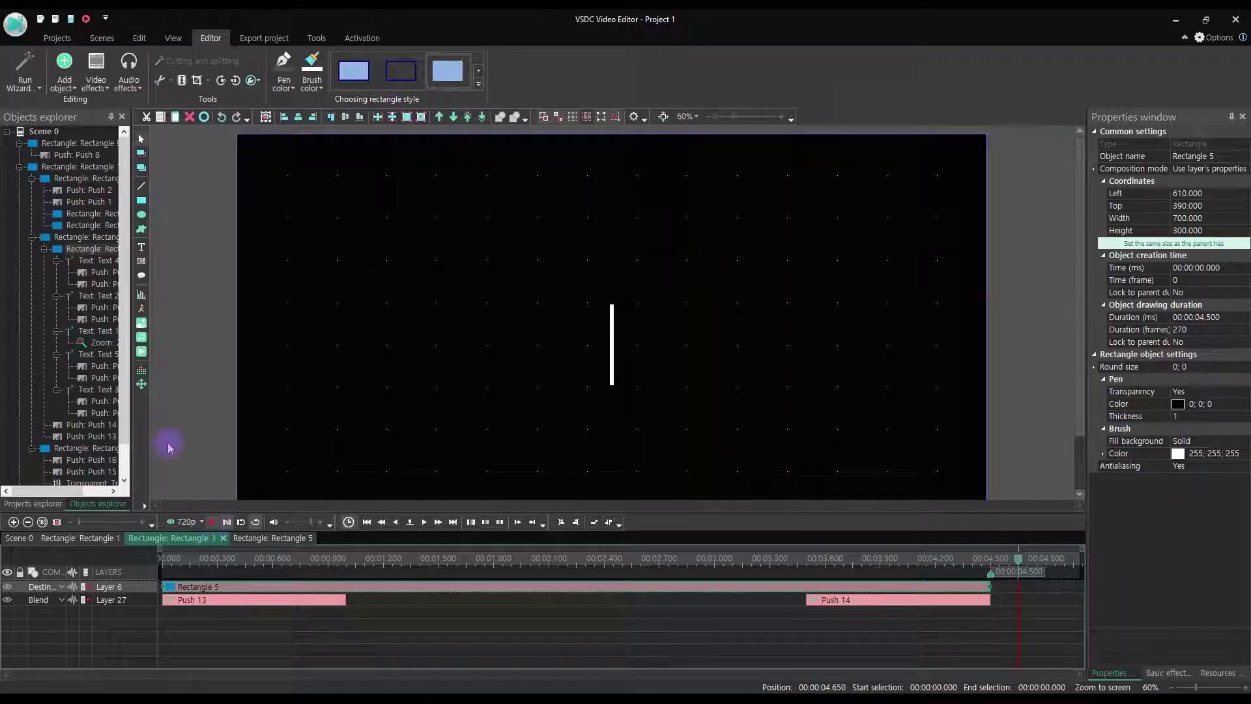
# Step: Return to Scene 0, open Rectangle 1's timeline, and duplicate Rectangle 3 there
pyautogui.doubleClick(209, 422)
pyautogui.click(213, 424)
pyautogui.click(214, 424)
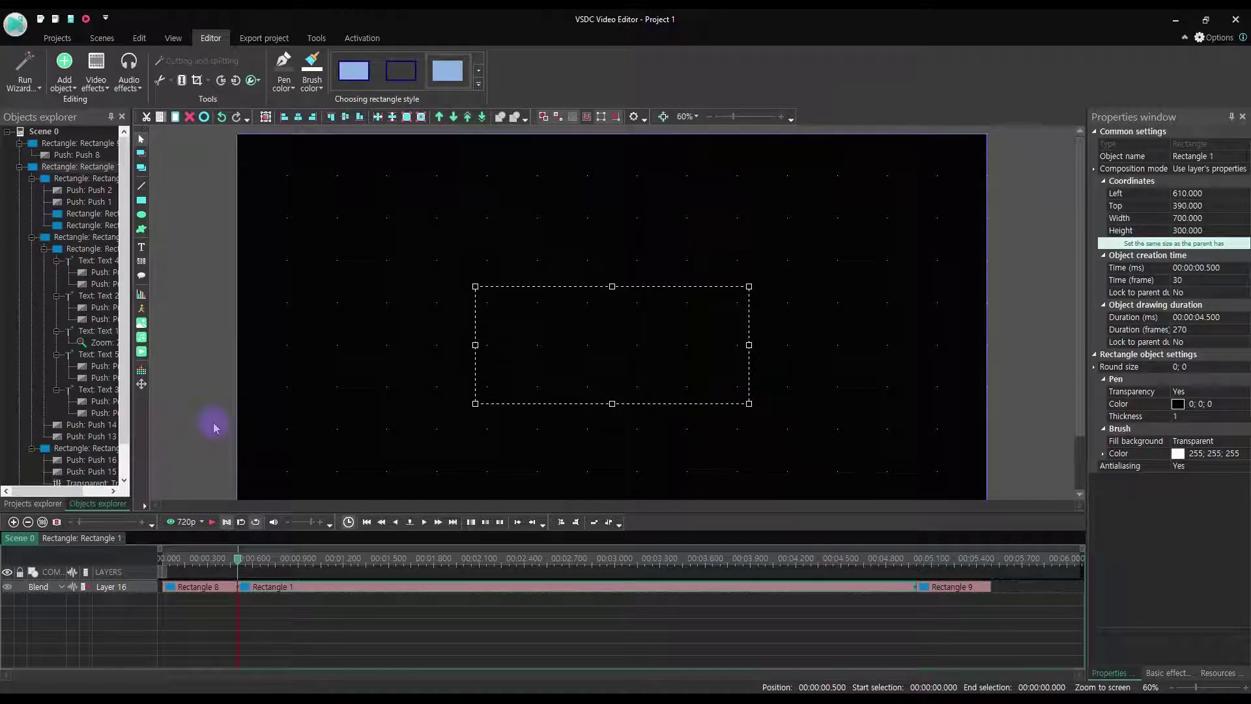
pyautogui.doubleClick(521, 593)
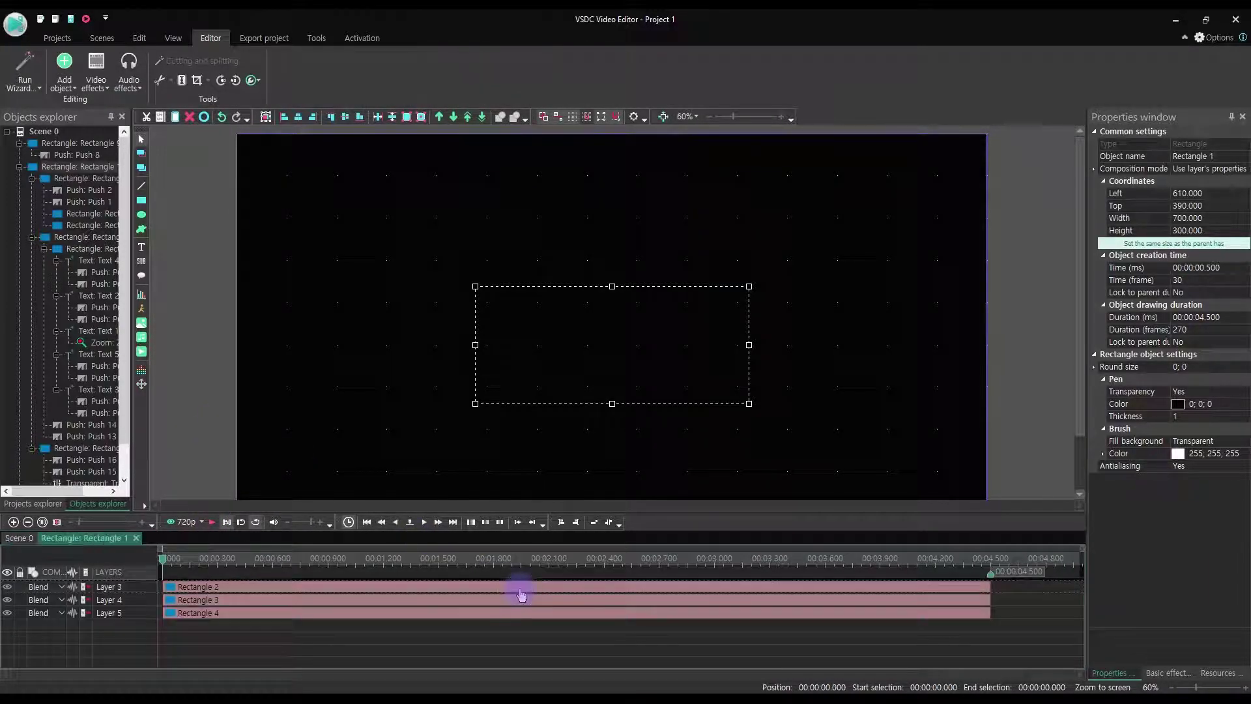
pyautogui.click(302, 601)
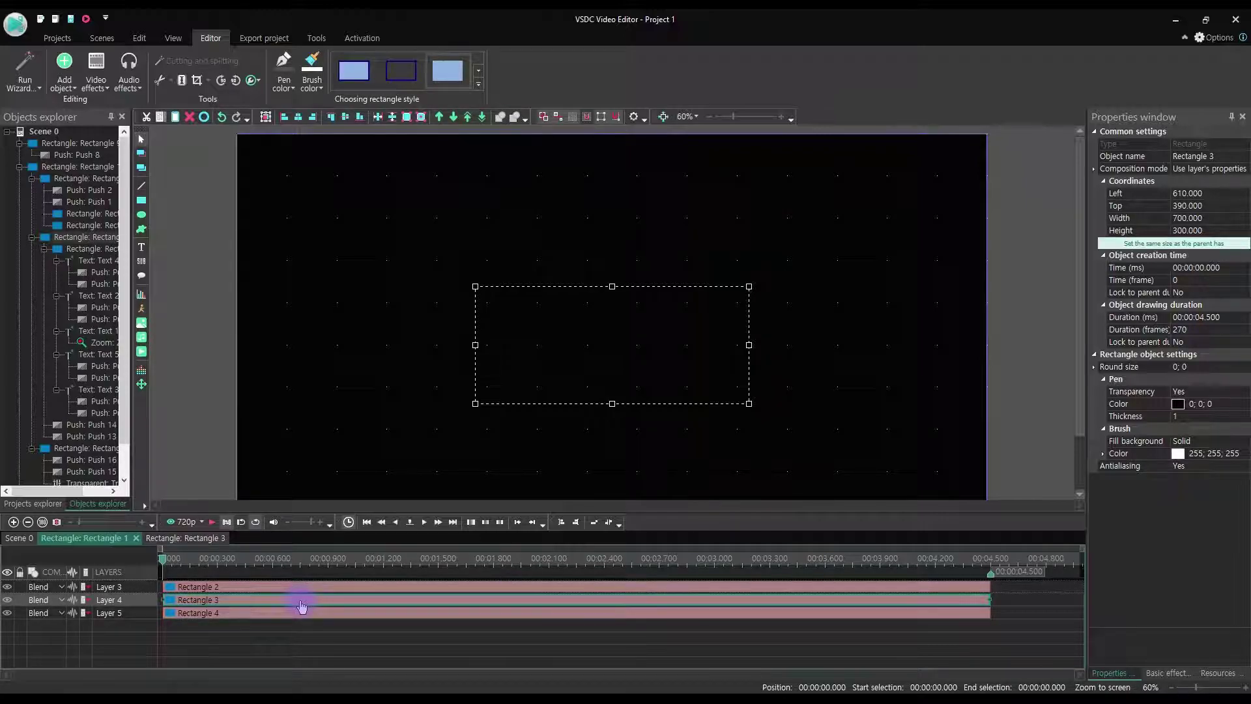
pyautogui.hotkey('ctrl', 'c')
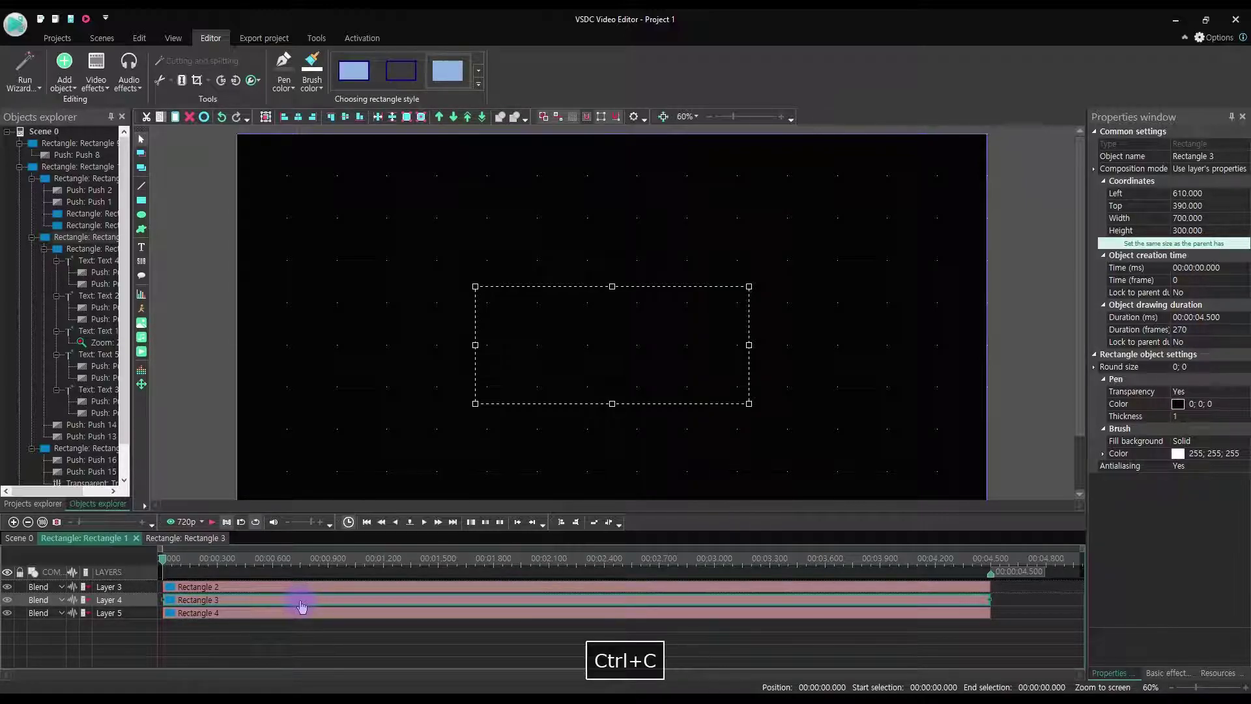
pyautogui.hotkey('ctrl', 'v')
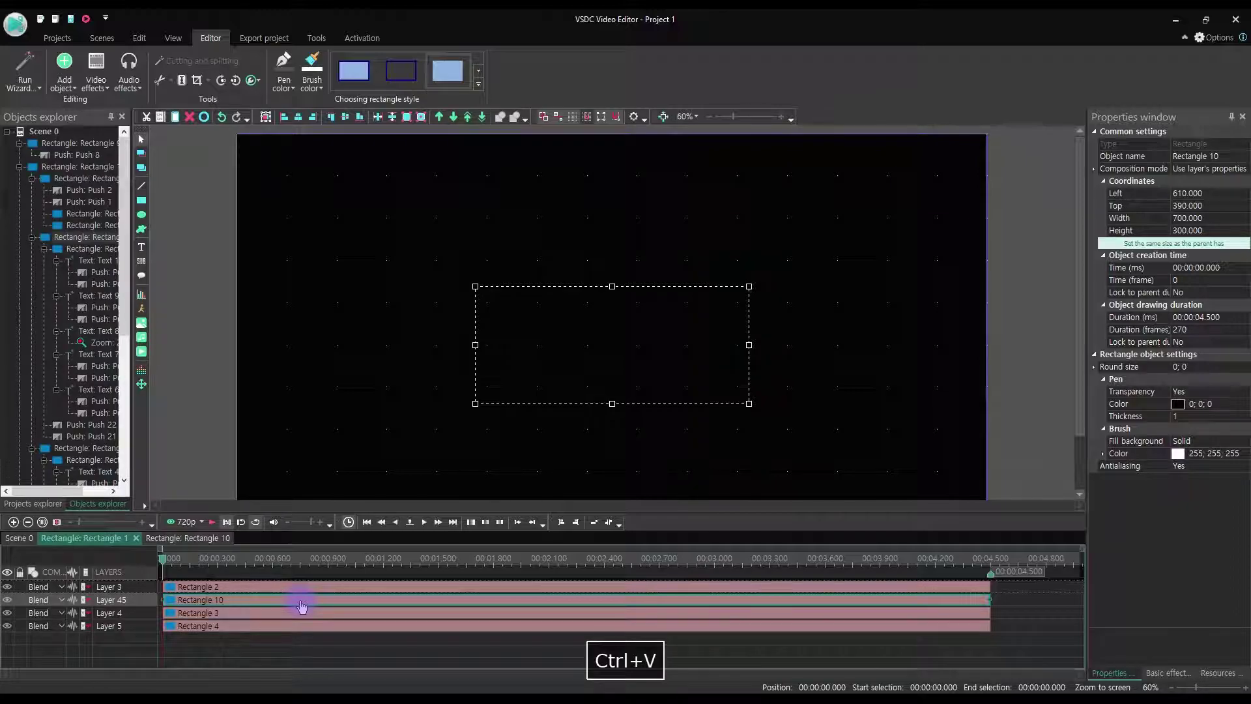
# Step: Move the playhead to about 1.733 s and set the brush color of Rectangle 3's copy to cyan (0; 255; 255)
pyautogui.click(270, 614)
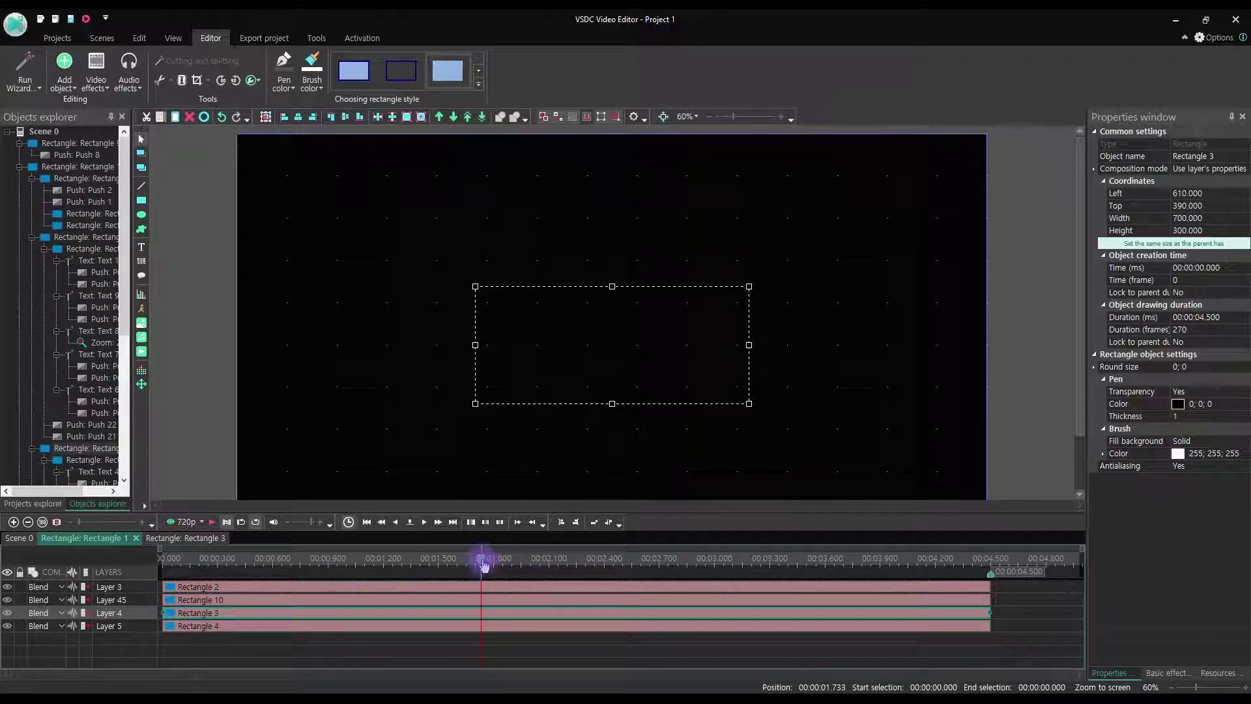
pyautogui.click(438, 601)
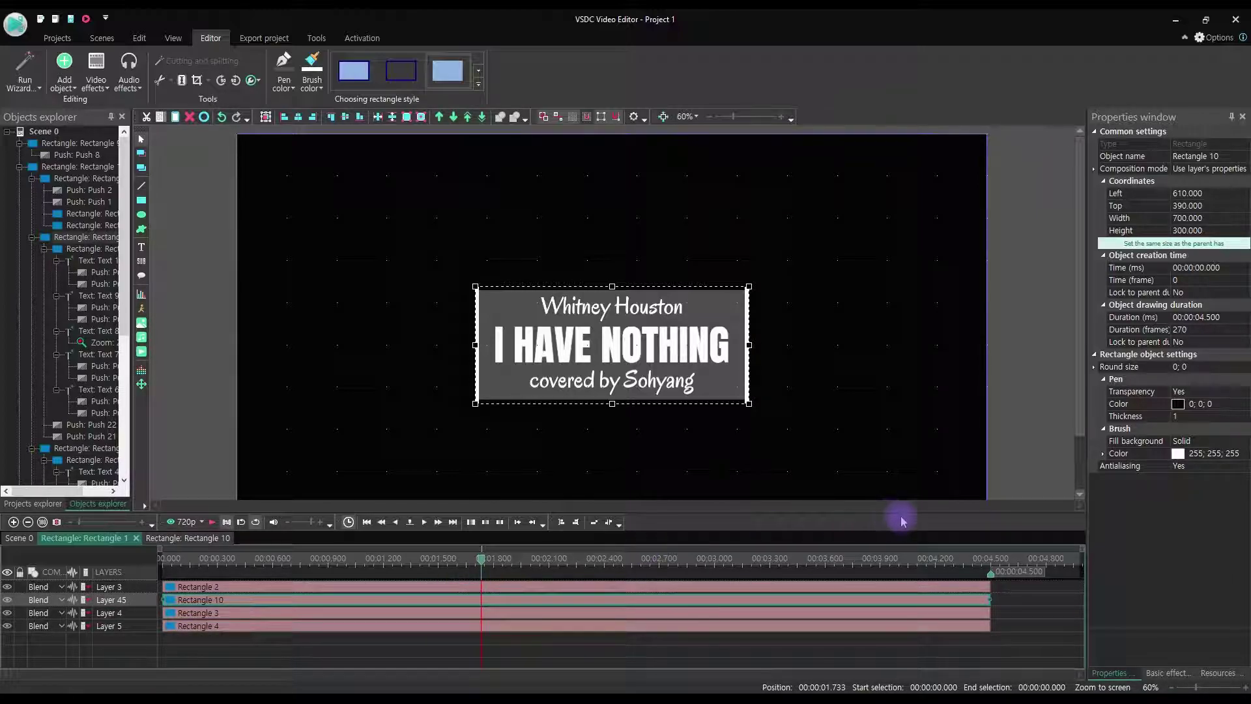
pyautogui.click(1232, 451)
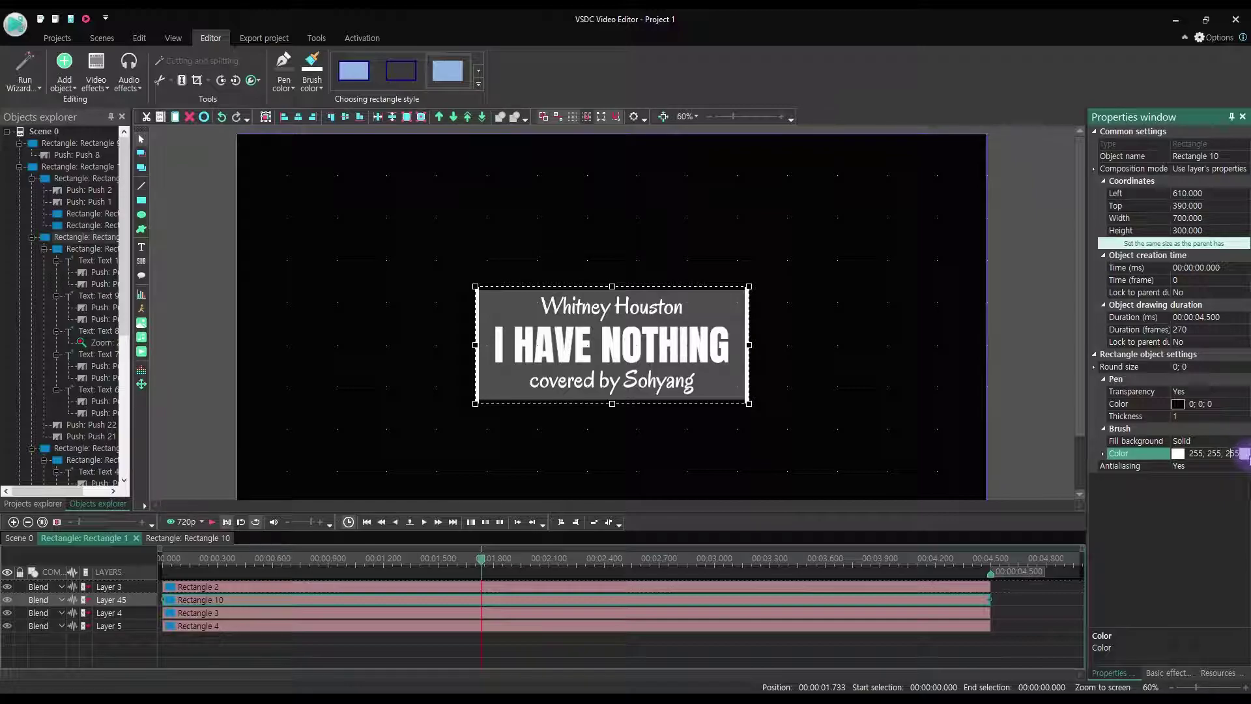
pyautogui.click(1245, 455)
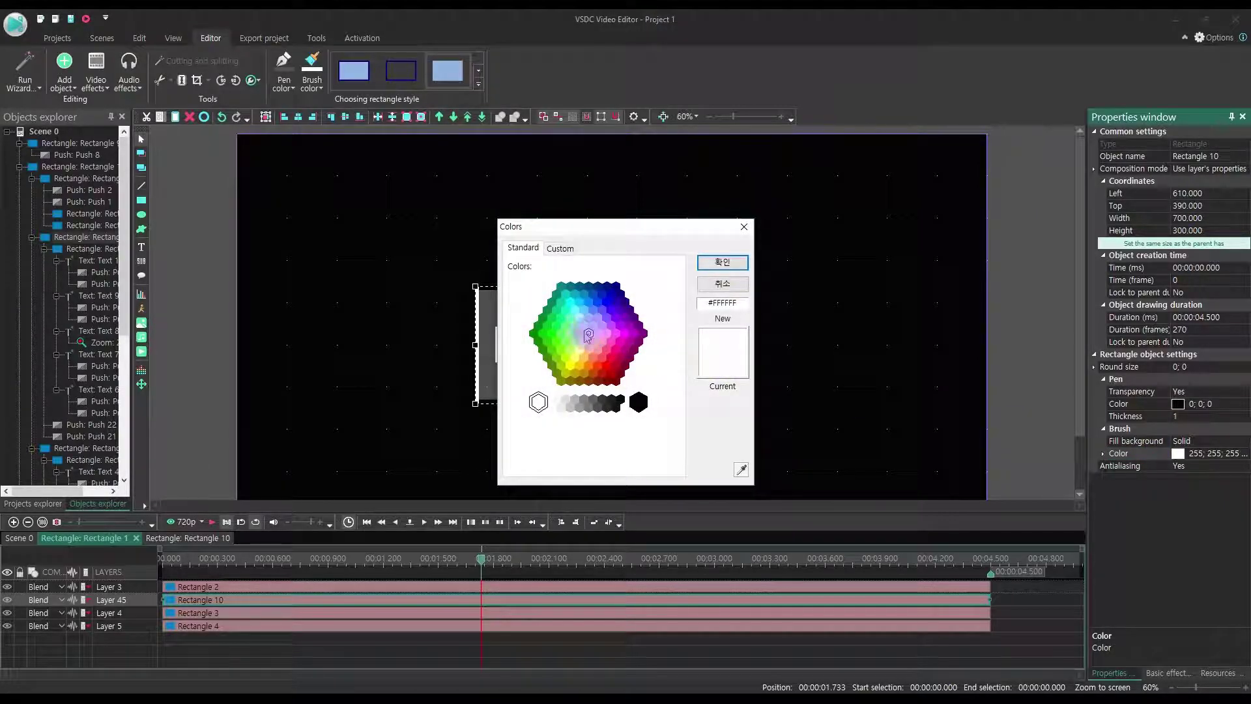
pyautogui.click(573, 311)
pyautogui.click(722, 262)
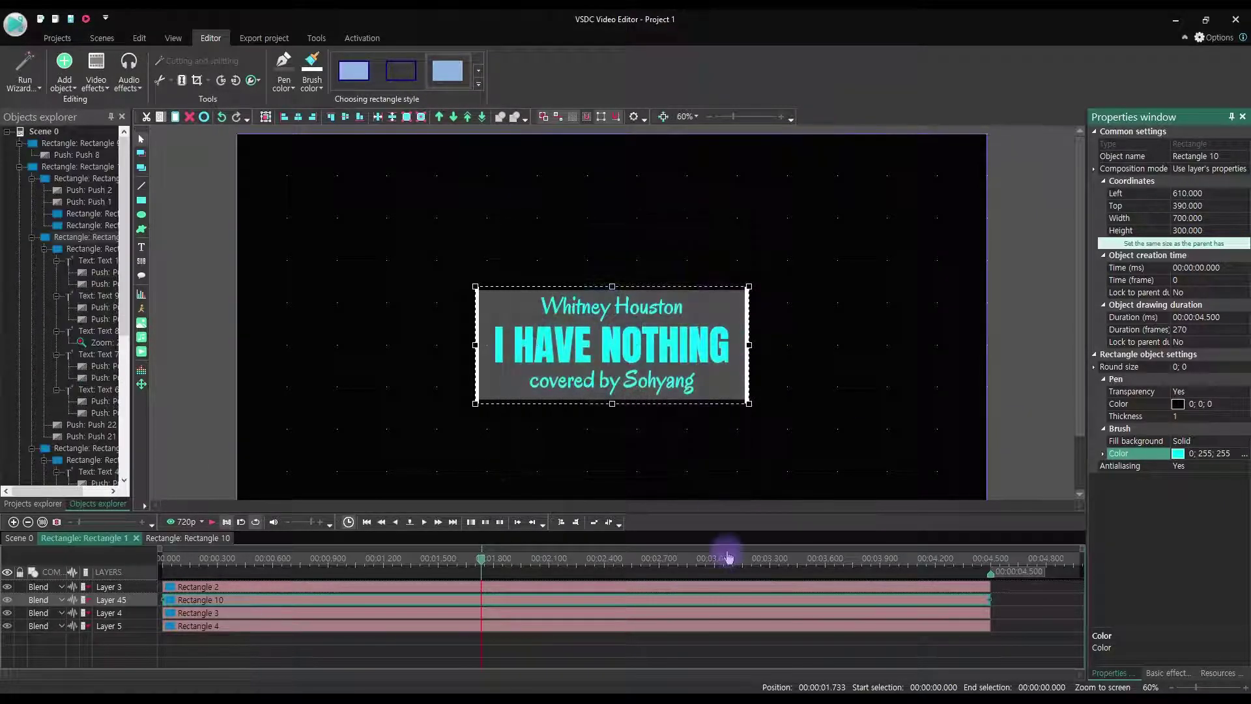
# Step: In Rectangle 11 inside Rectangle 10, hide Text 10, Text 9, Text 7 and Text 6, then return to Rectangle 1's timeline
pyautogui.doubleClick(441, 600)
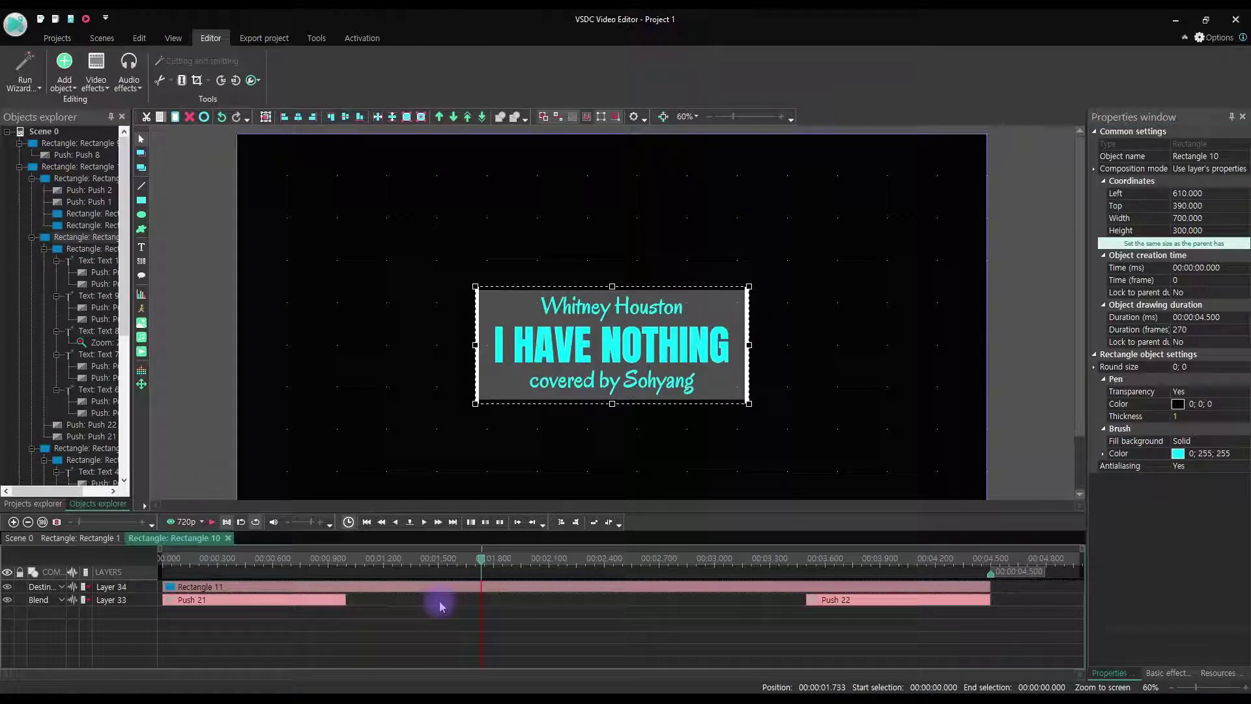
pyautogui.doubleClick(407, 592)
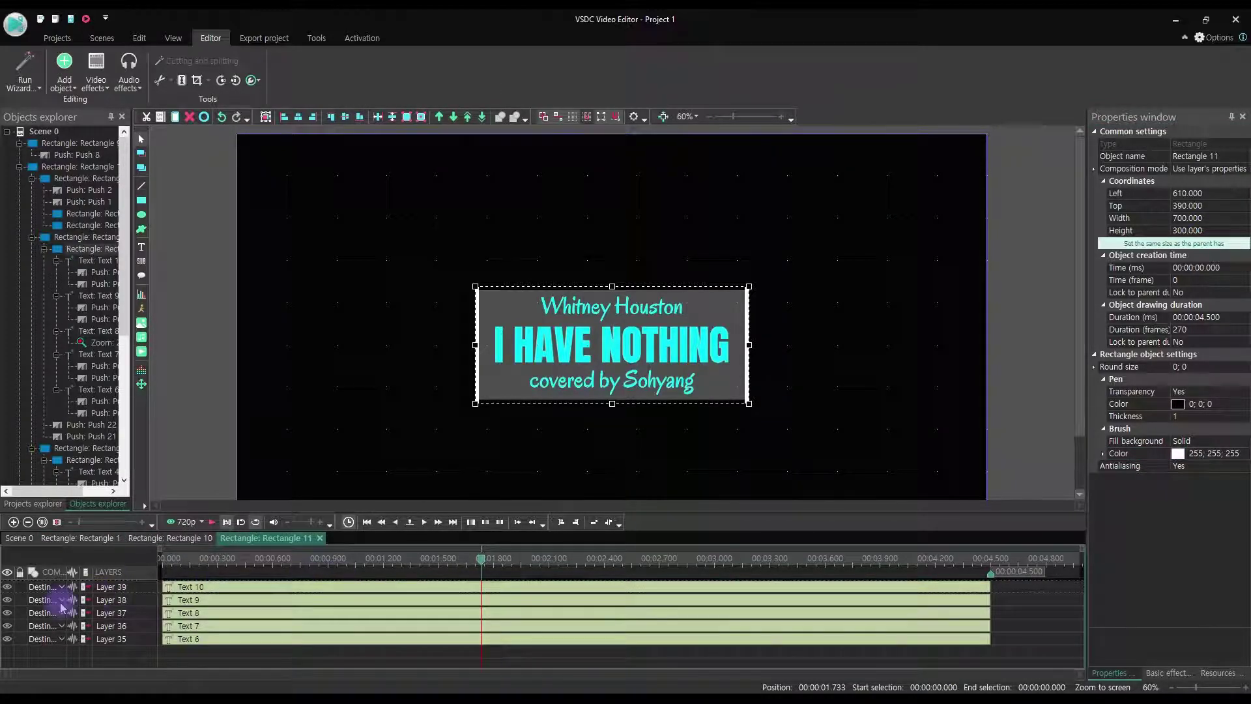
pyautogui.click(9, 593)
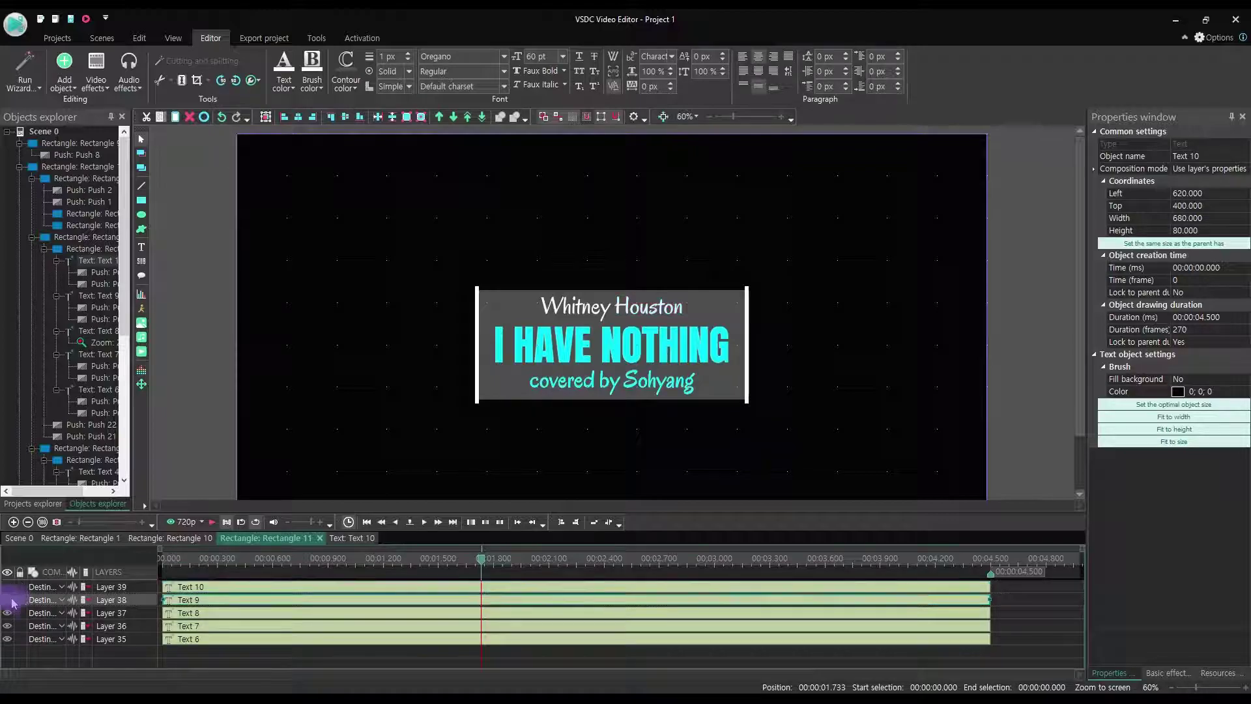
pyautogui.click(10, 639)
pyautogui.doubleClick(213, 459)
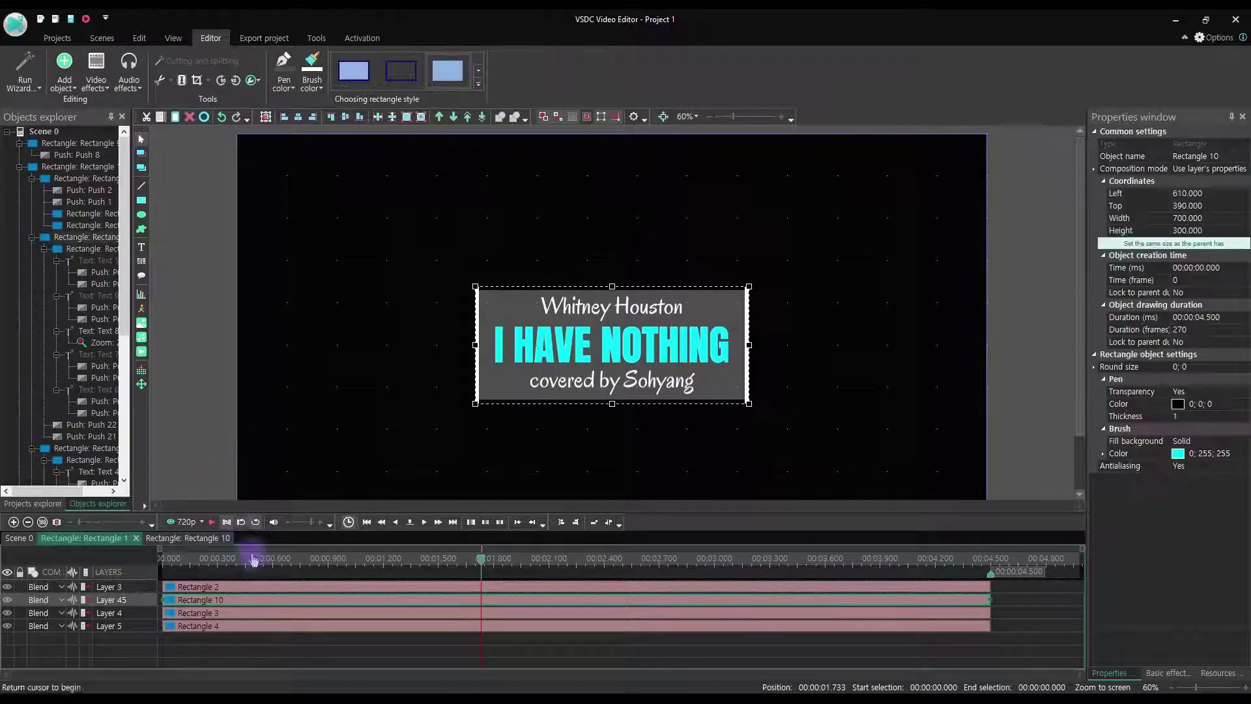
# Step: In Rectangle 5 inside Rectangle 3, hide the Text 1 layer and go back to Rectangle 1's timeline
pyautogui.doubleClick(259, 614)
pyautogui.doubleClick(285, 588)
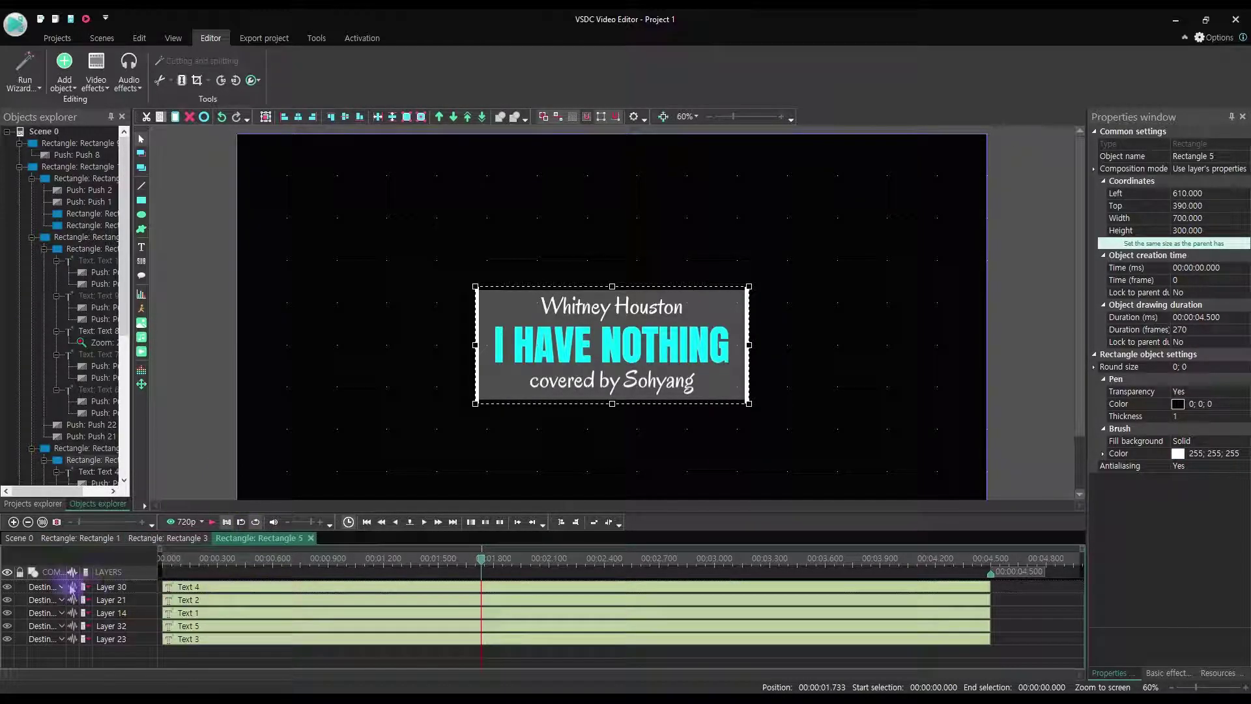
pyautogui.click(7, 615)
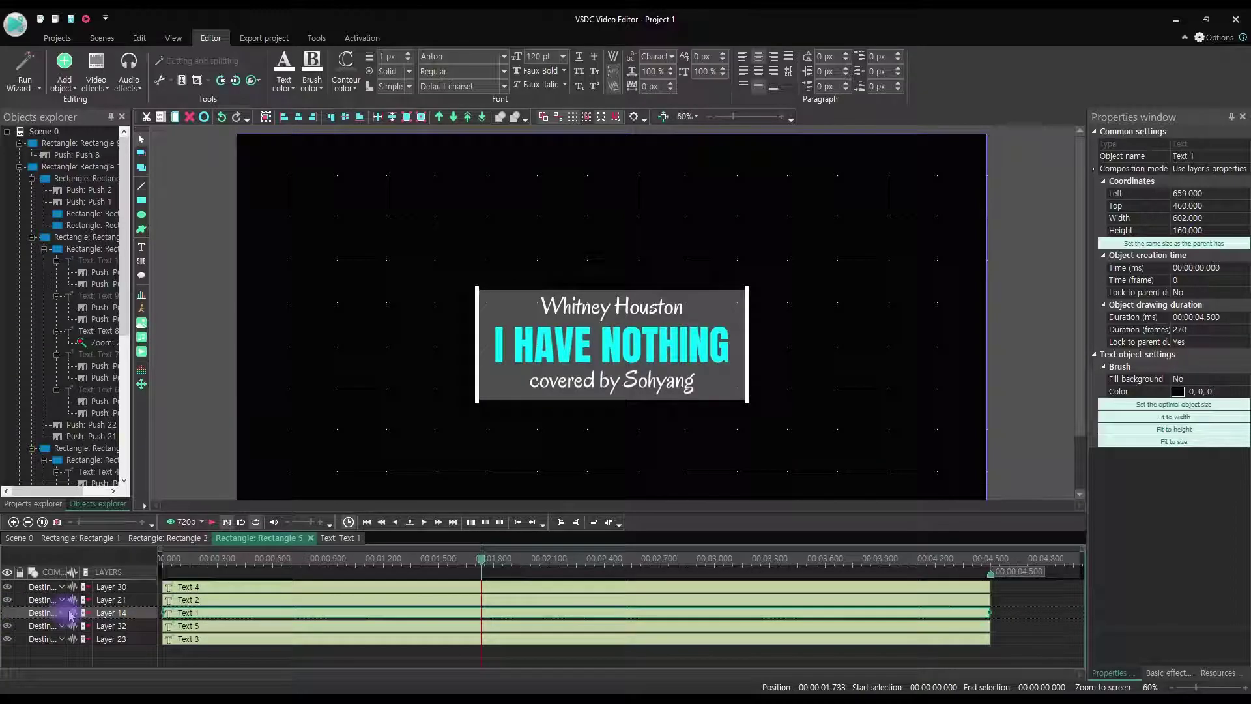
pyautogui.doubleClick(227, 458)
pyautogui.doubleClick(227, 453)
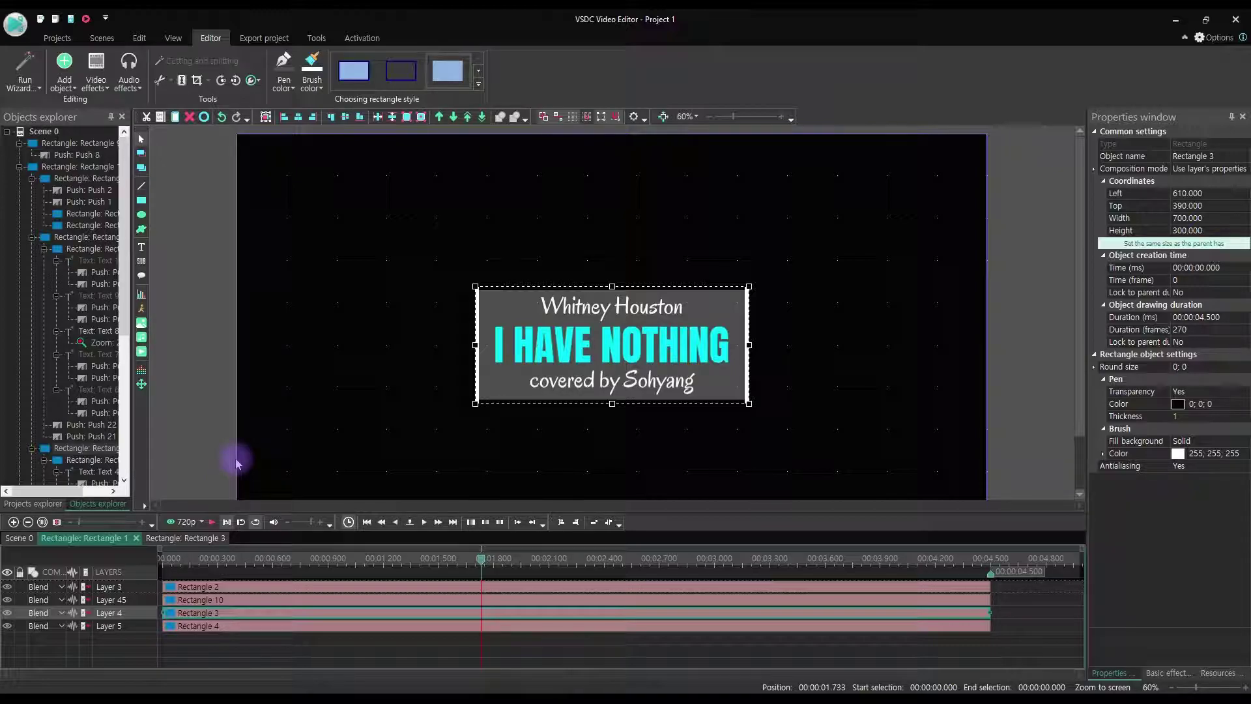
# Step: Open Rectangle 2 inside Rectangle 1 and set the brush color of Rectangle 6, the left bar, to cyan (0; 255; 255)
pyautogui.doubleClick(184, 441)
pyautogui.click(258, 587)
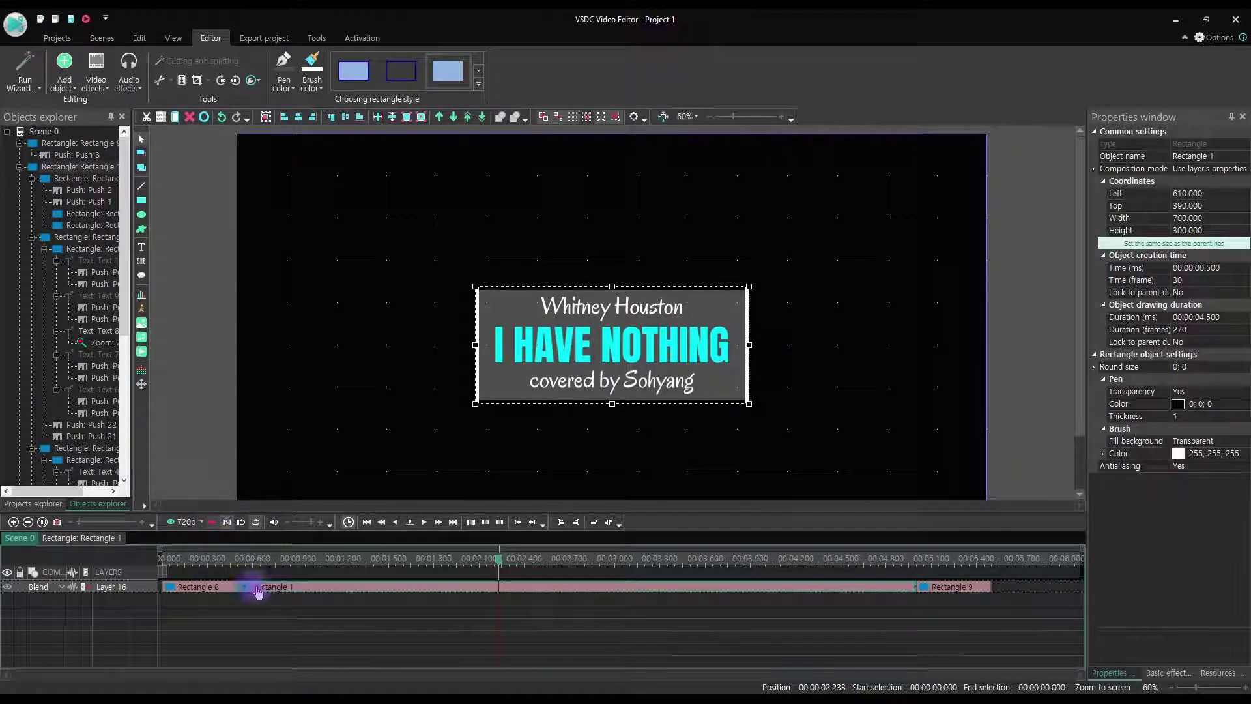
pyautogui.doubleClick(259, 588)
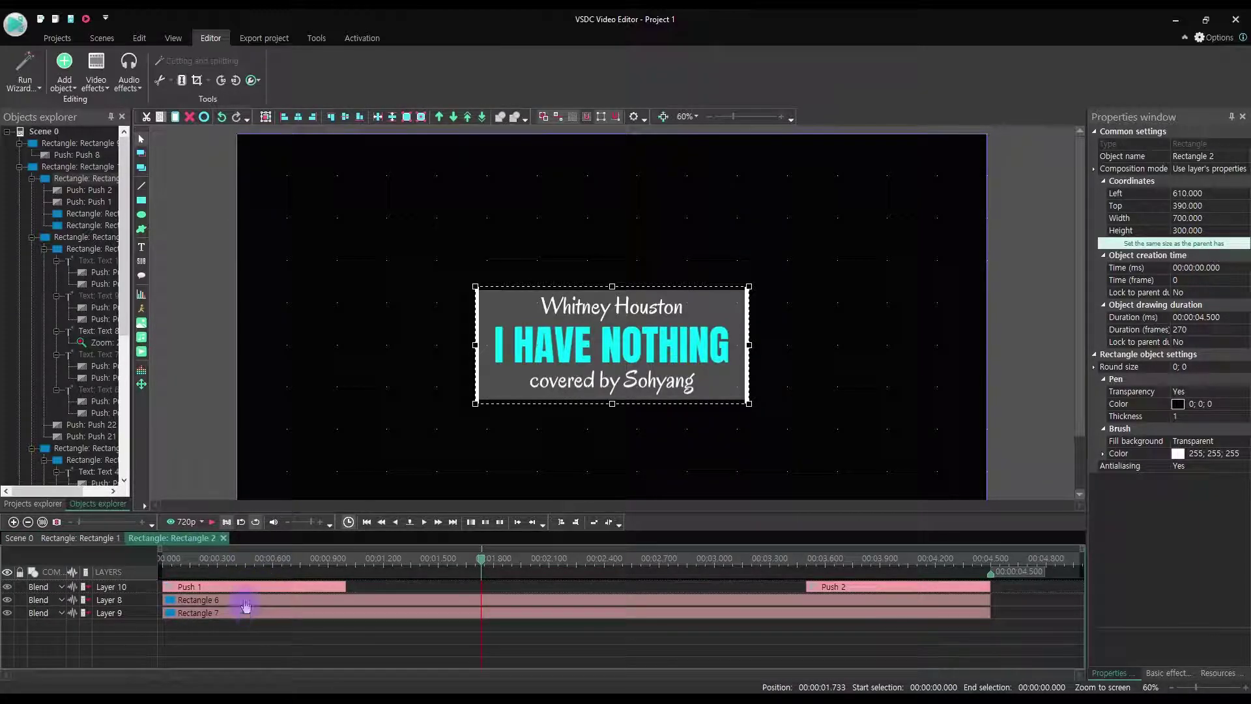
pyautogui.click(246, 603)
pyautogui.click(1232, 455)
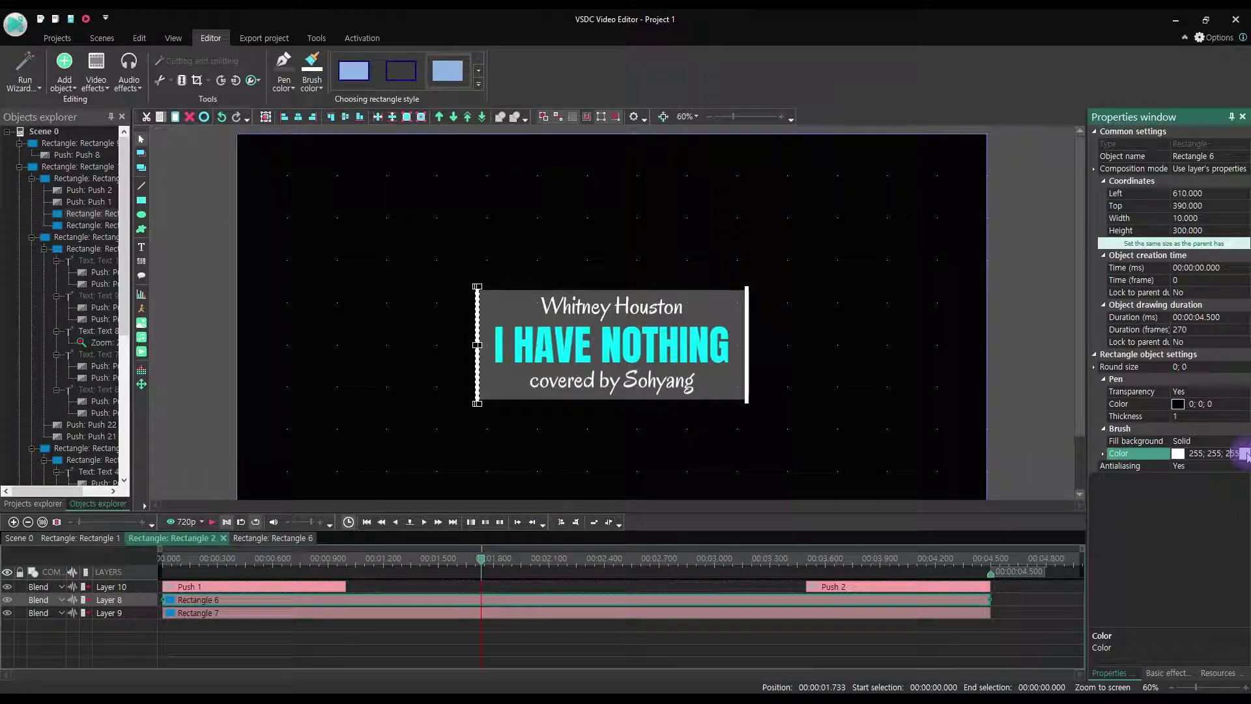
pyautogui.click(1245, 454)
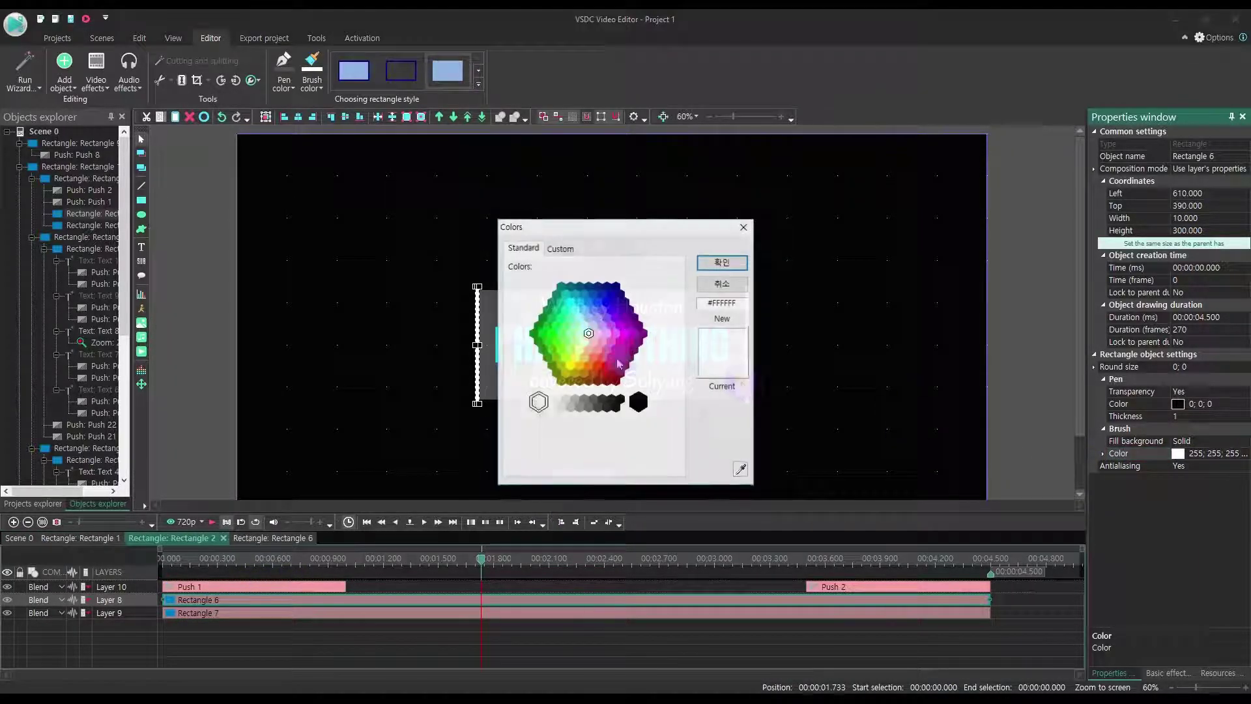
pyautogui.click(574, 309)
pyautogui.click(722, 262)
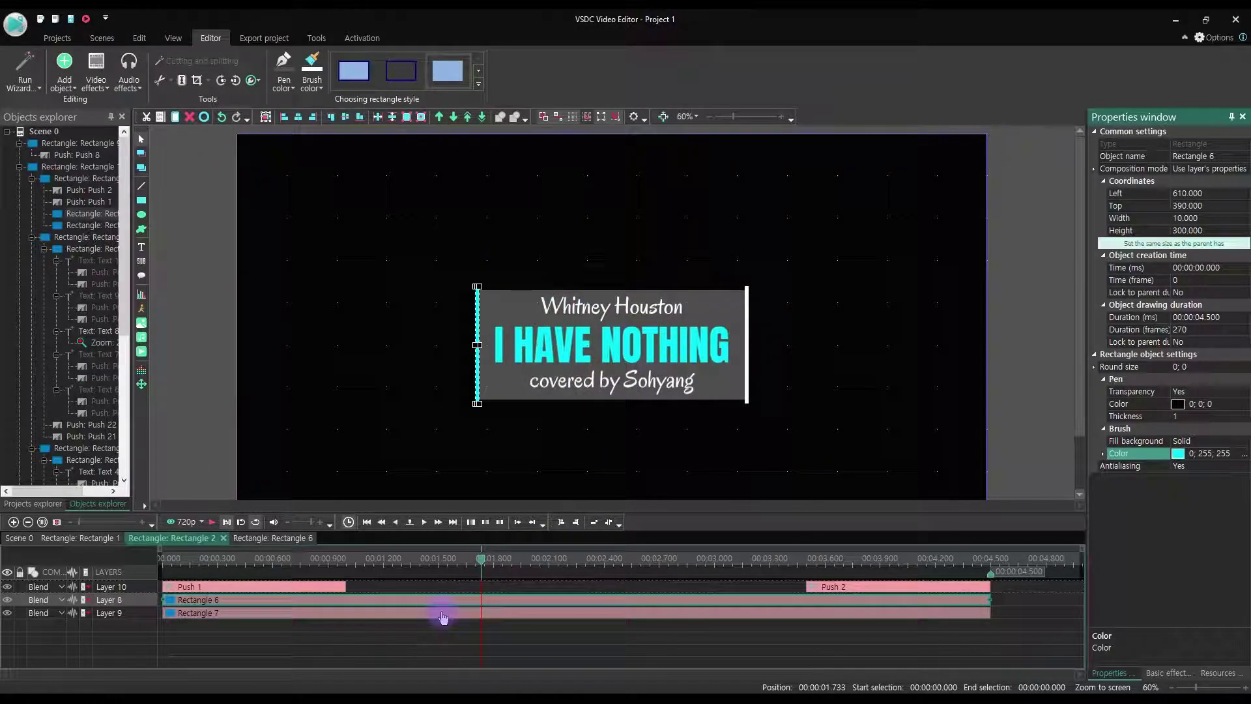
# Step: Set the brush color of Rectangle 7, the right bar, to cyan (#00FFFF)
pyautogui.click(443, 616)
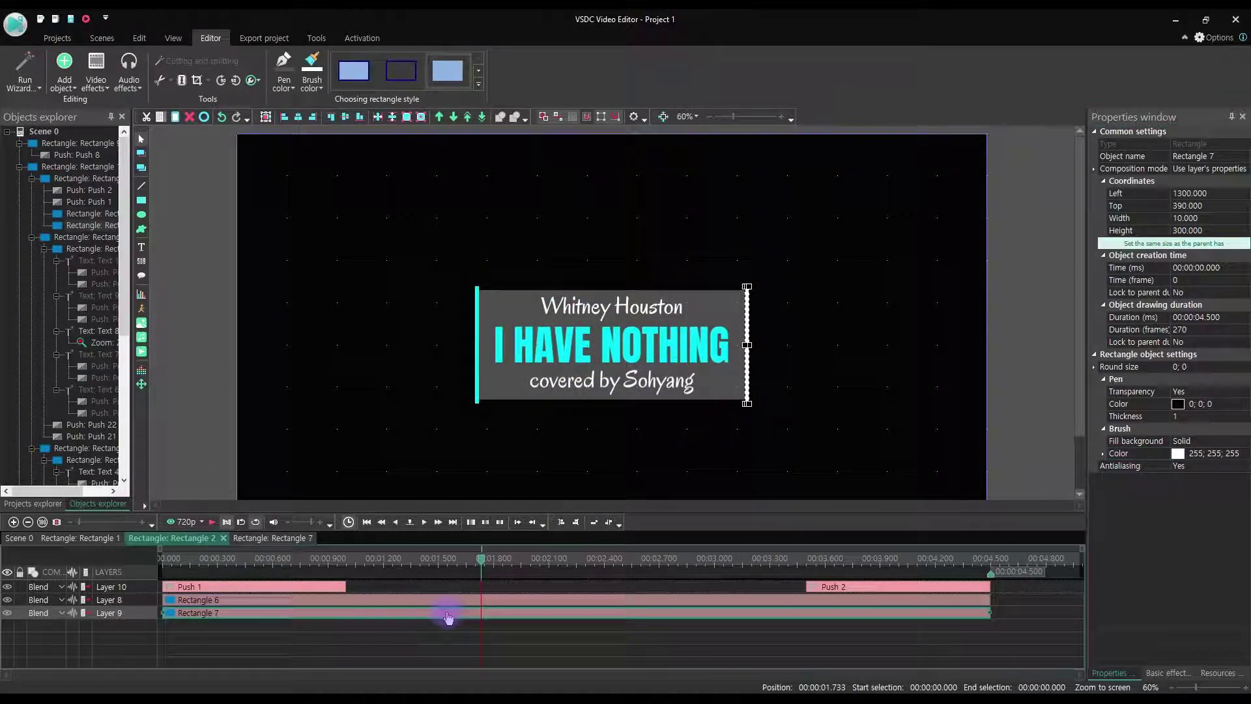
pyautogui.click(1216, 440)
pyautogui.click(1237, 452)
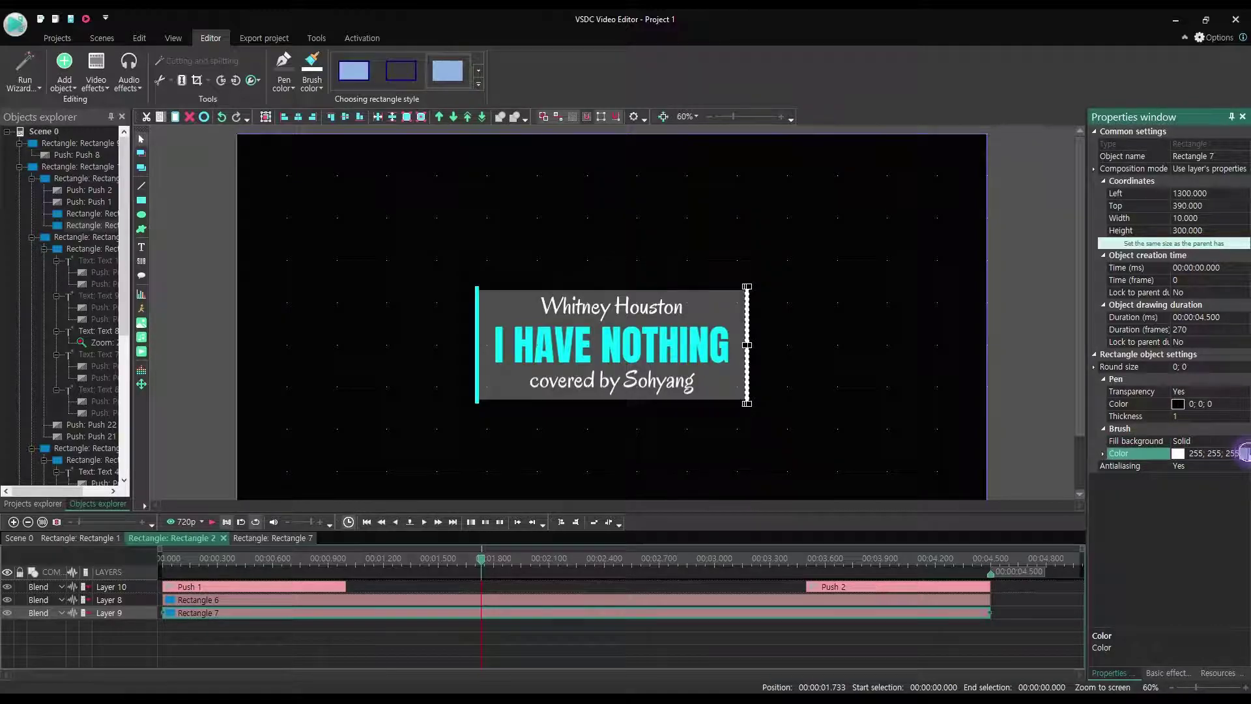
pyautogui.click(1245, 453)
pyautogui.click(570, 301)
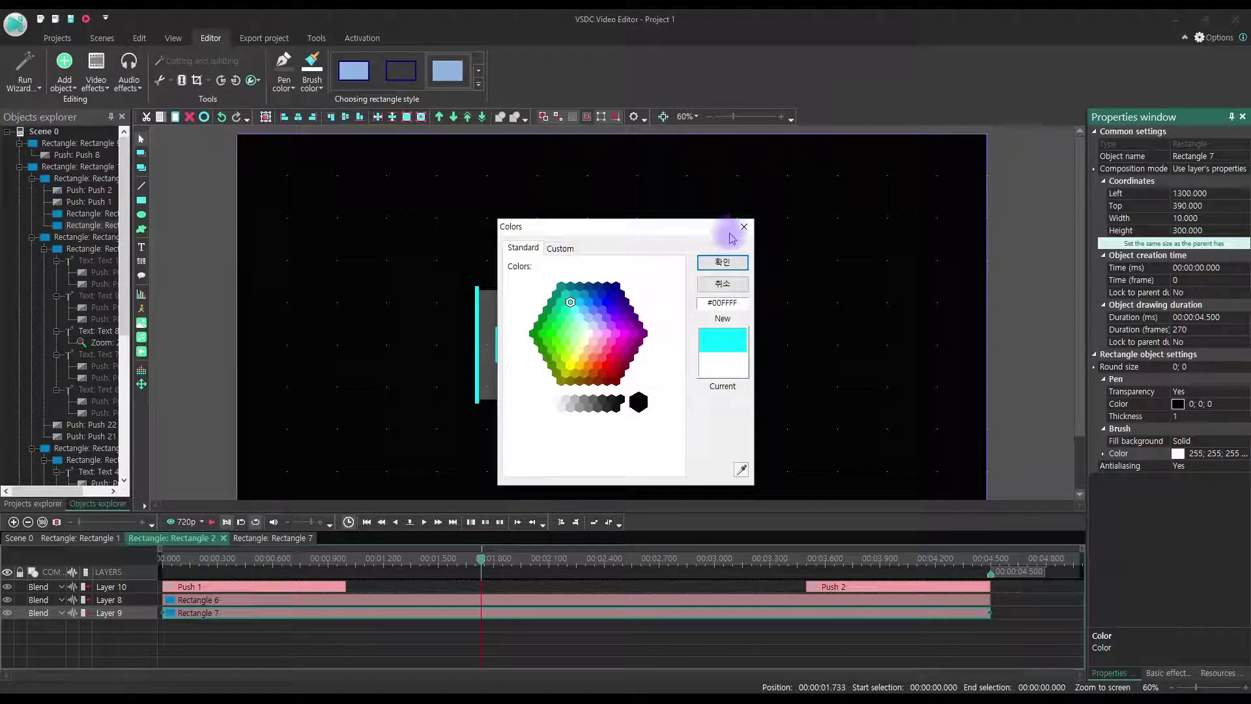
pyautogui.click(722, 261)
# Step: Return to Scene 0 and set the brush color of the opening bar, Rectangle 8, to cyan (#00FFFF)
pyautogui.click(358, 283)
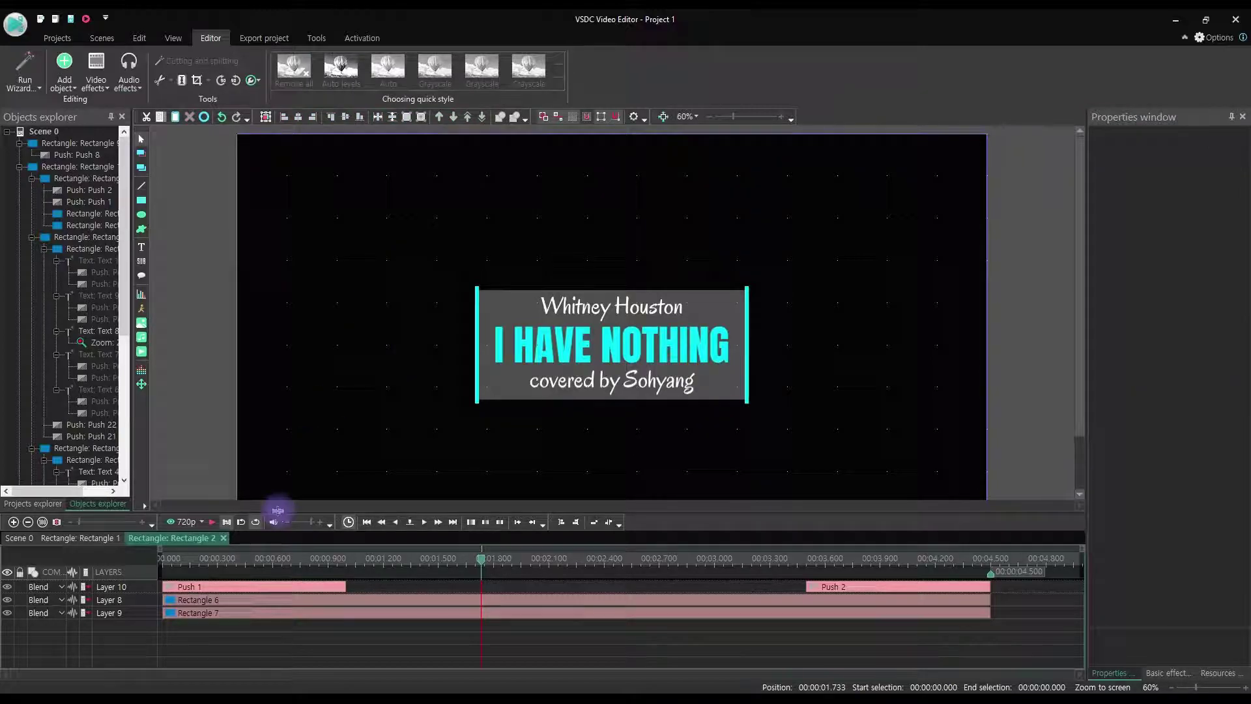
pyautogui.click(302, 445)
pyautogui.doubleClick(302, 446)
pyautogui.click(206, 586)
pyautogui.click(1245, 454)
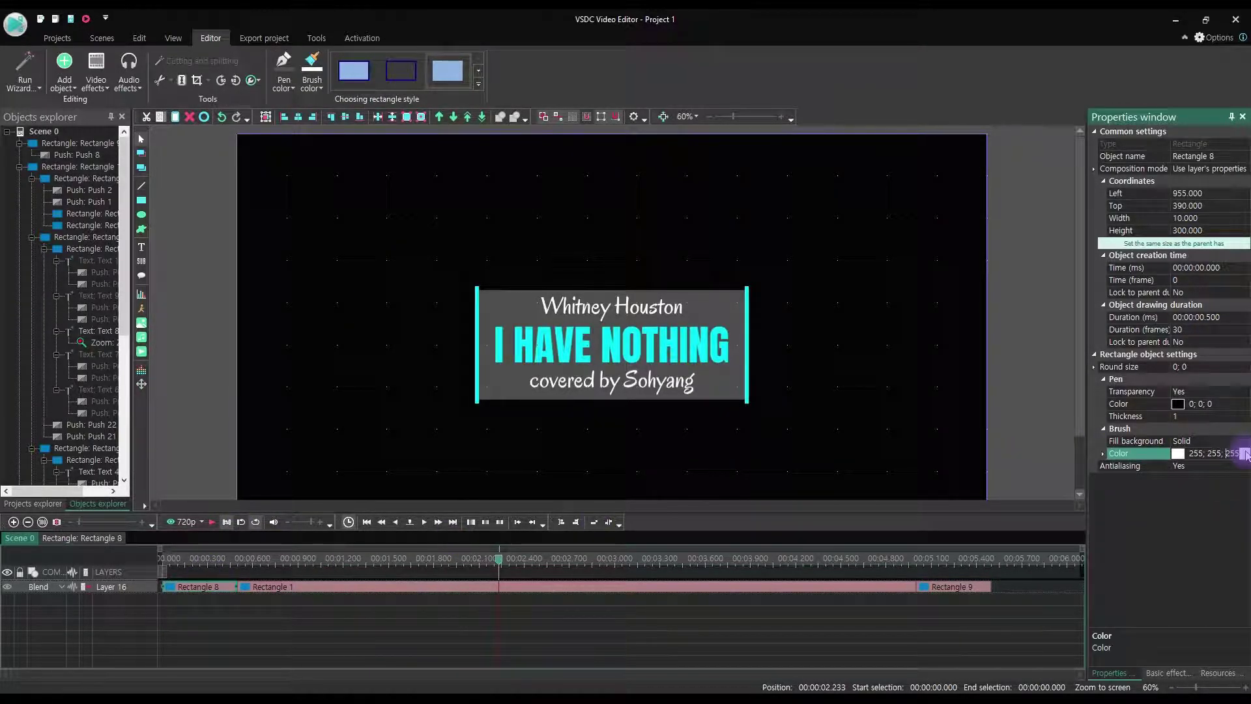
pyautogui.click(1244, 454)
pyautogui.click(573, 309)
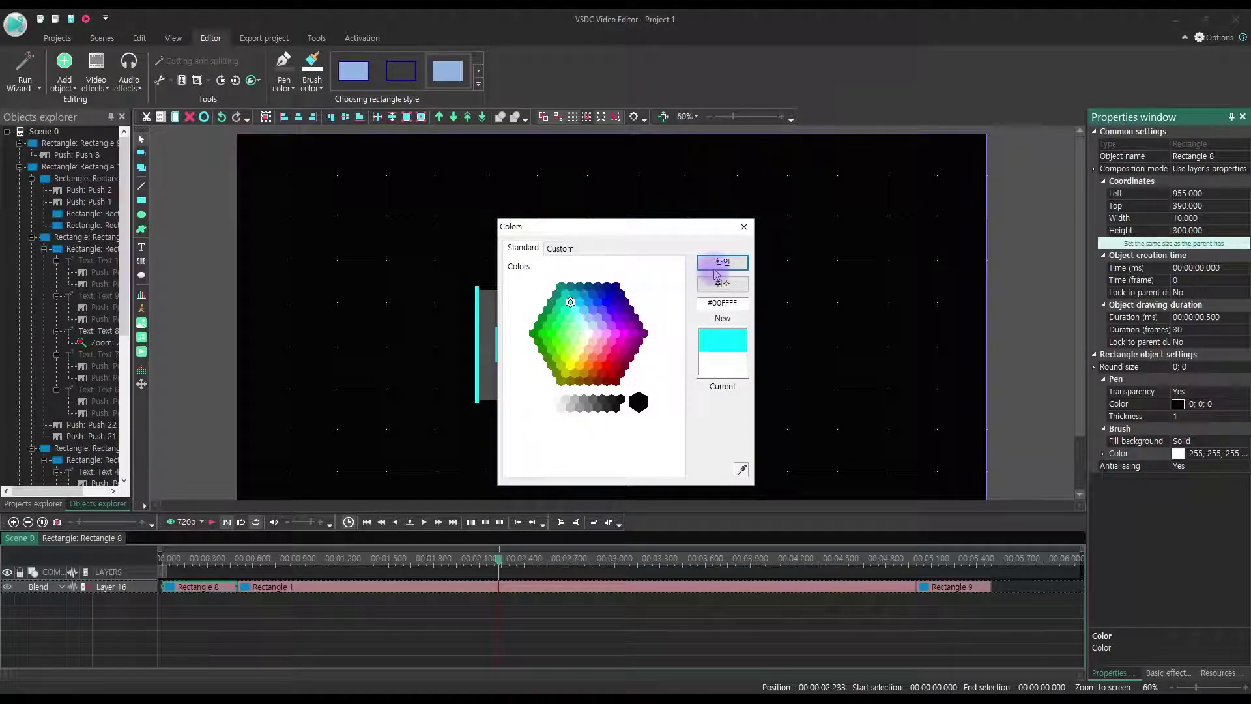
pyautogui.click(722, 262)
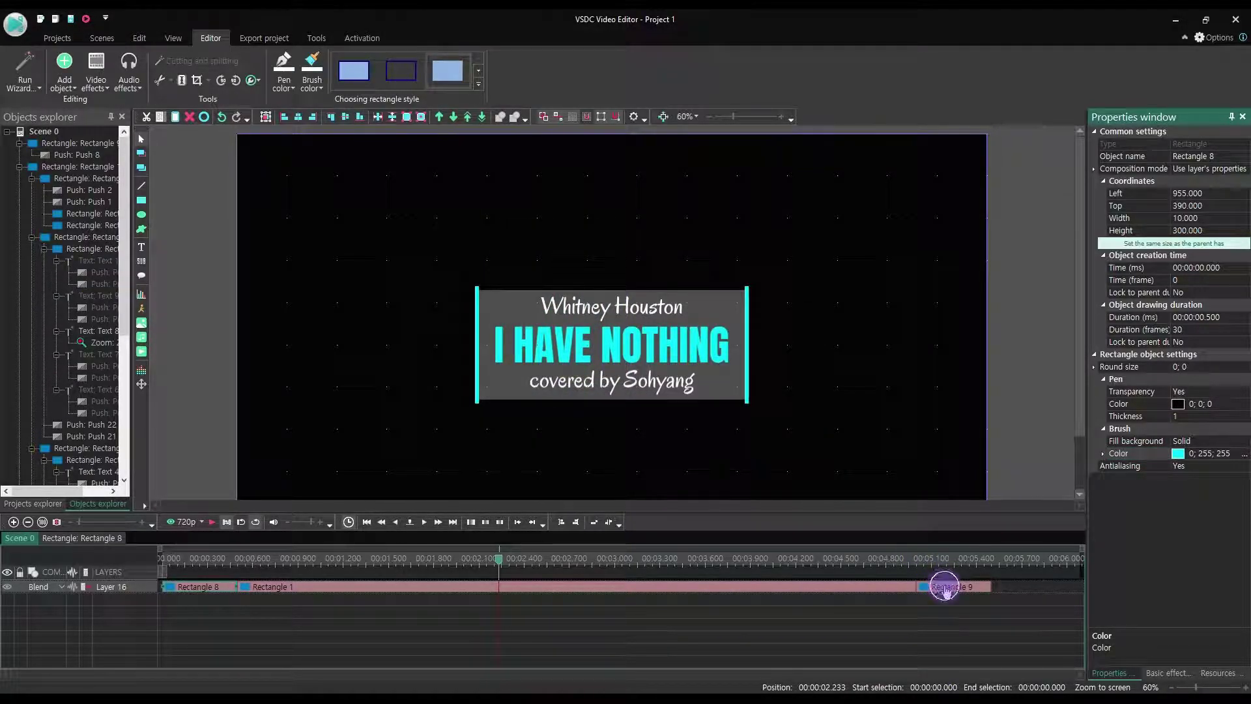
# Step: Set the brush color of the closing bar, Rectangle 9, to cyan (0; 255; 255)
pyautogui.click(946, 587)
pyautogui.click(1235, 452)
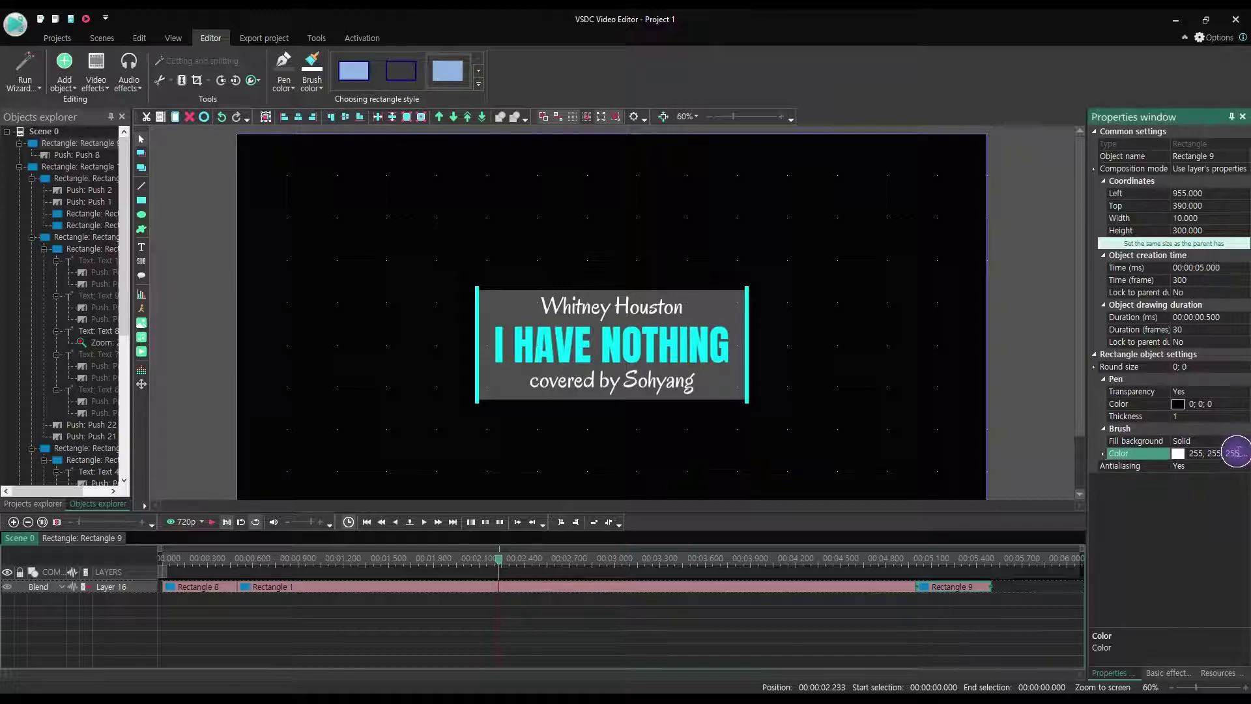
pyautogui.click(1244, 454)
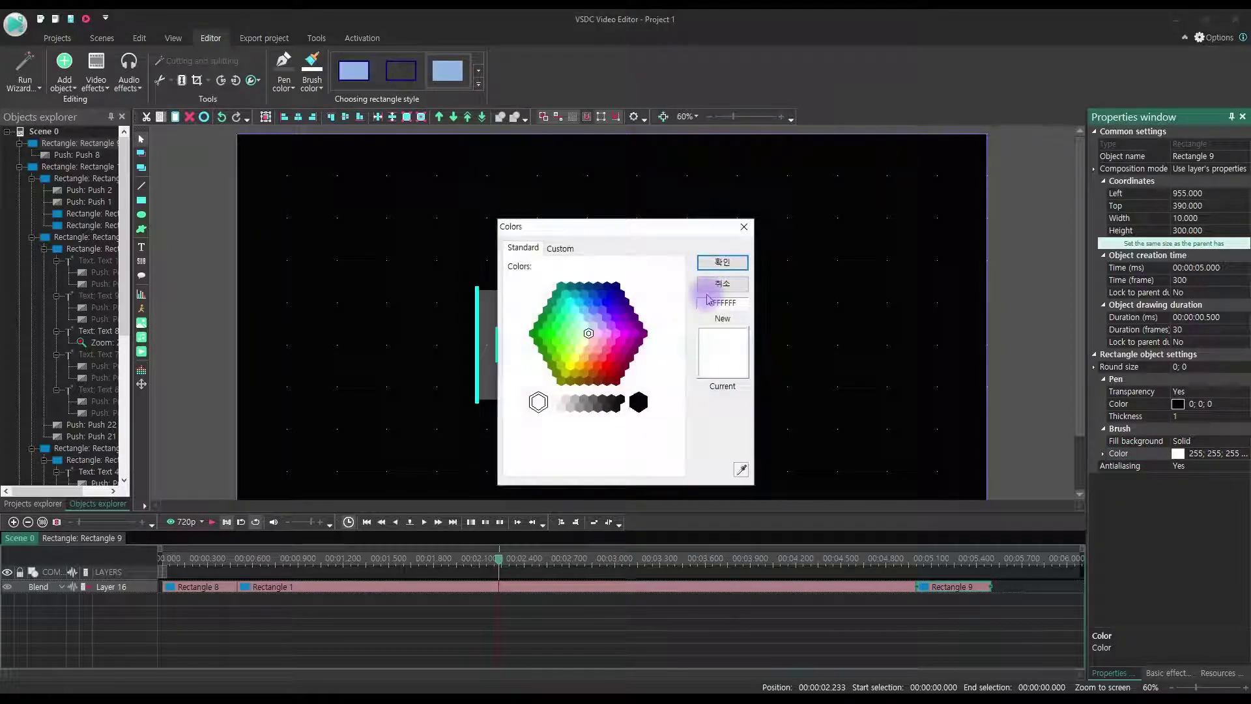
pyautogui.click(574, 310)
pyautogui.click(722, 262)
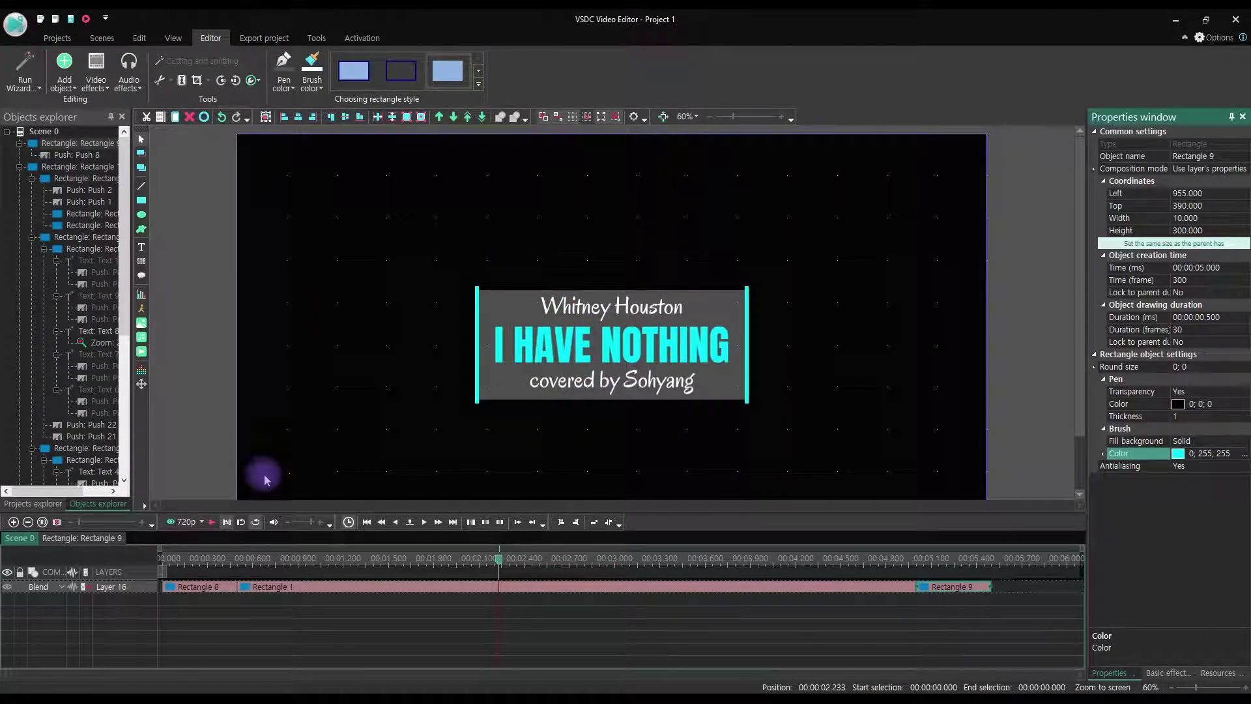
# Step: Play Scene 0 to check the recolored title animation, and stop the preview near the closing bar
pyautogui.click(195, 460)
pyautogui.click(212, 522)
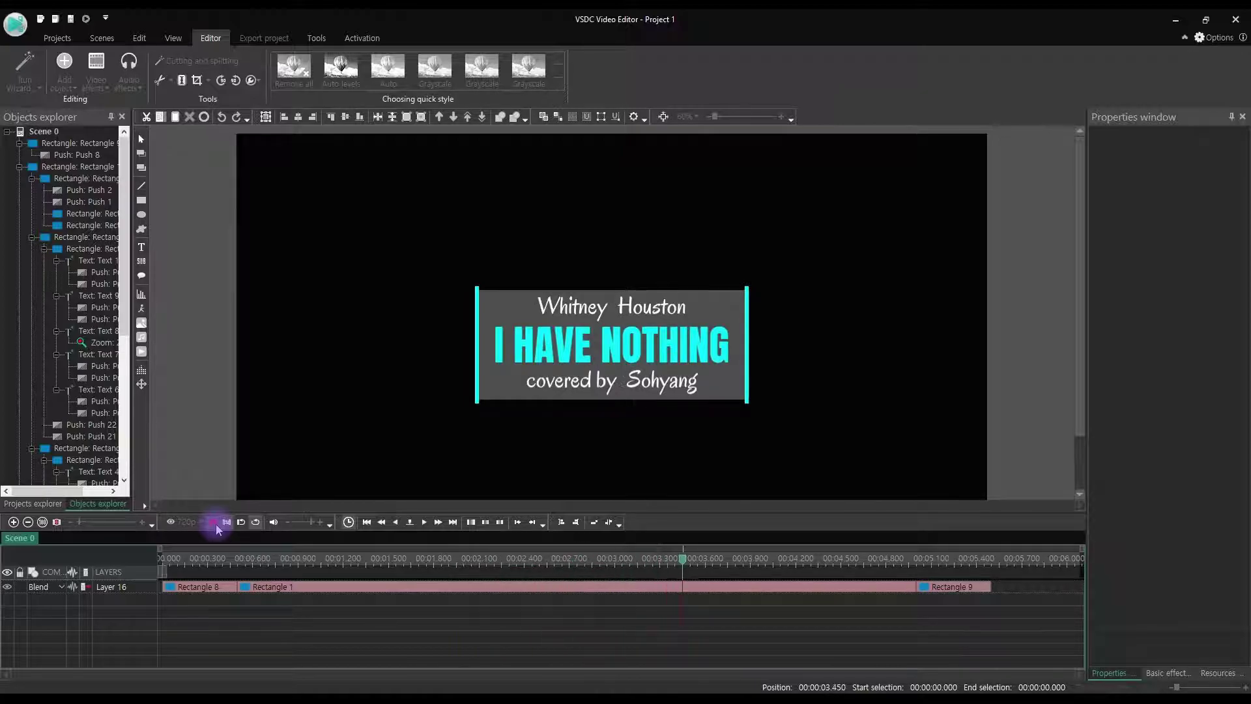
pyautogui.click(216, 525)
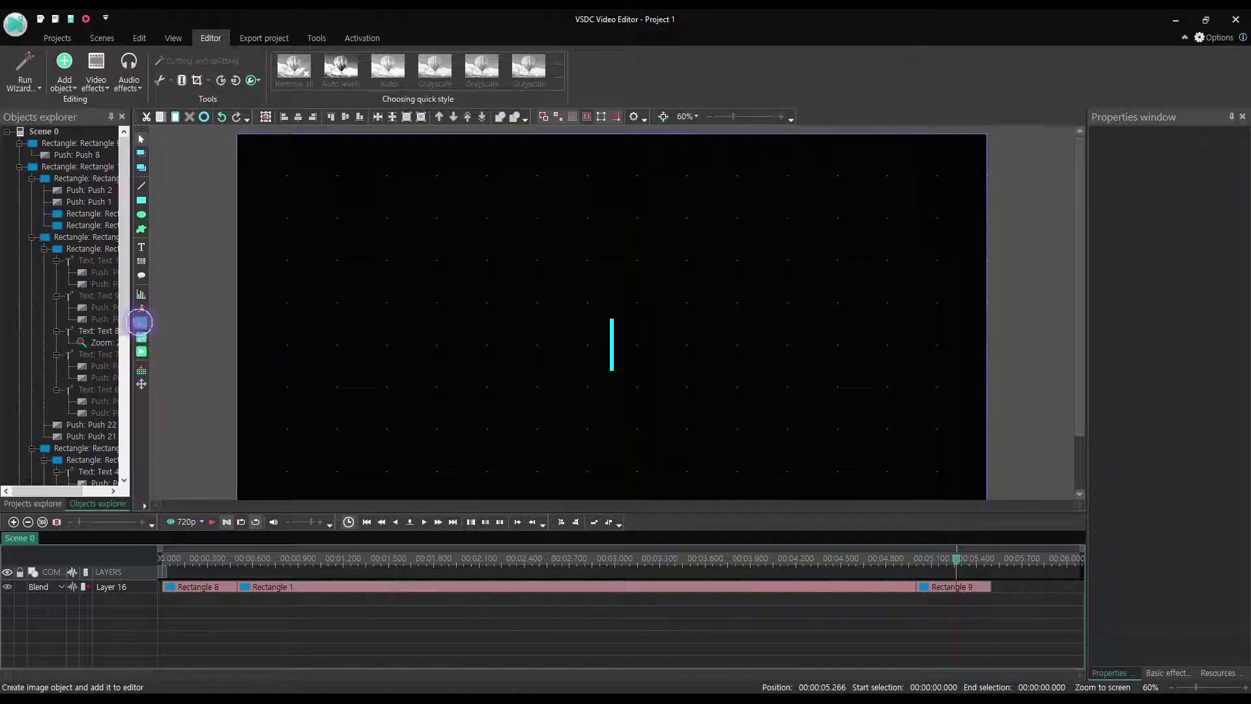
# Step: Add the image BG #23 16-9.jpg for the whole parent duration, send it behind the title layer, and preview the scene
pyautogui.click(140, 322)
pyautogui.press('Escape')
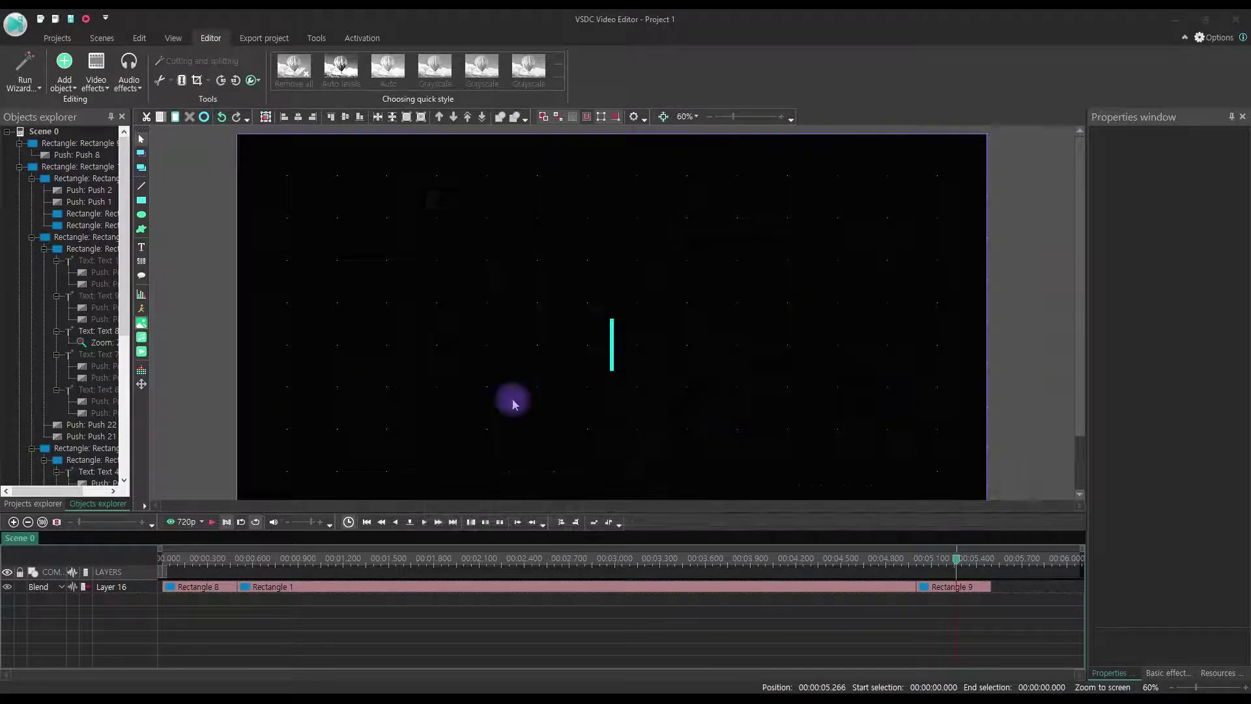
pyautogui.click(454, 367)
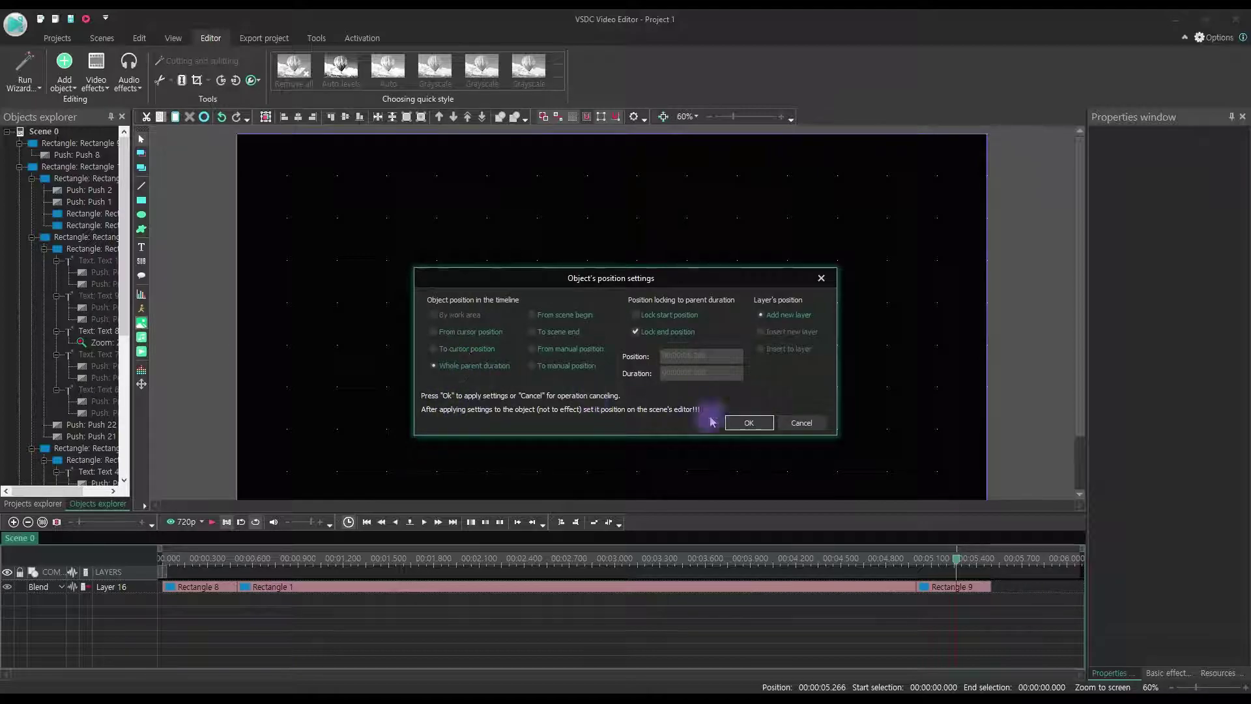
pyautogui.click(749, 422)
pyautogui.click(326, 601)
pyautogui.click(353, 344)
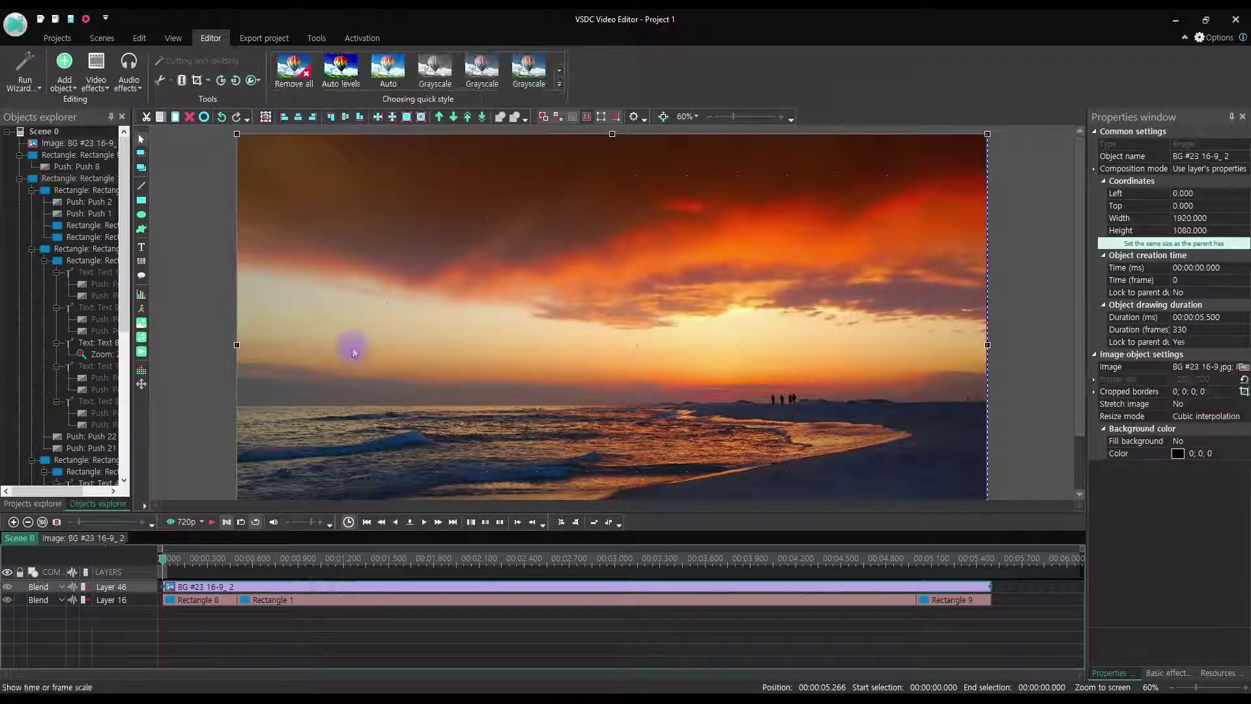
pyautogui.click(485, 116)
pyautogui.click(212, 522)
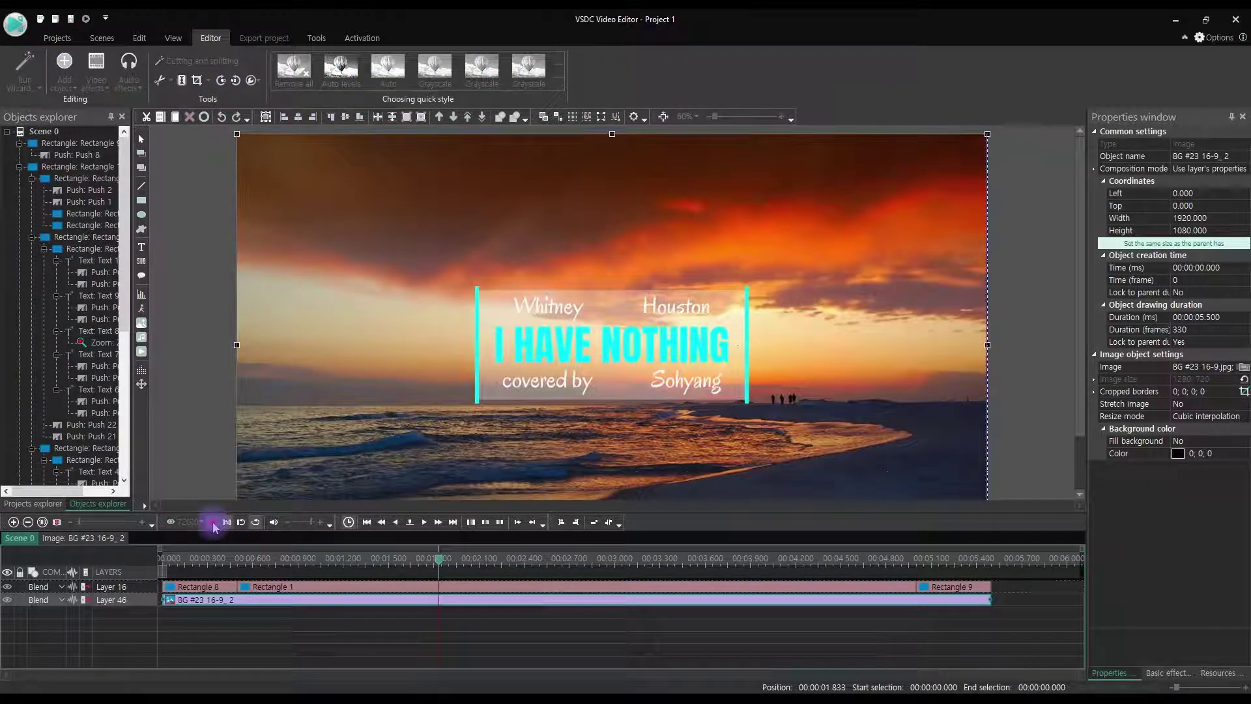
# Step: Open Rectangle 1's timeline and set the brush color of the backing panel, Rectangle 4, to black (0; 0; 0)
pyautogui.click(352, 600)
pyautogui.doubleClick(357, 581)
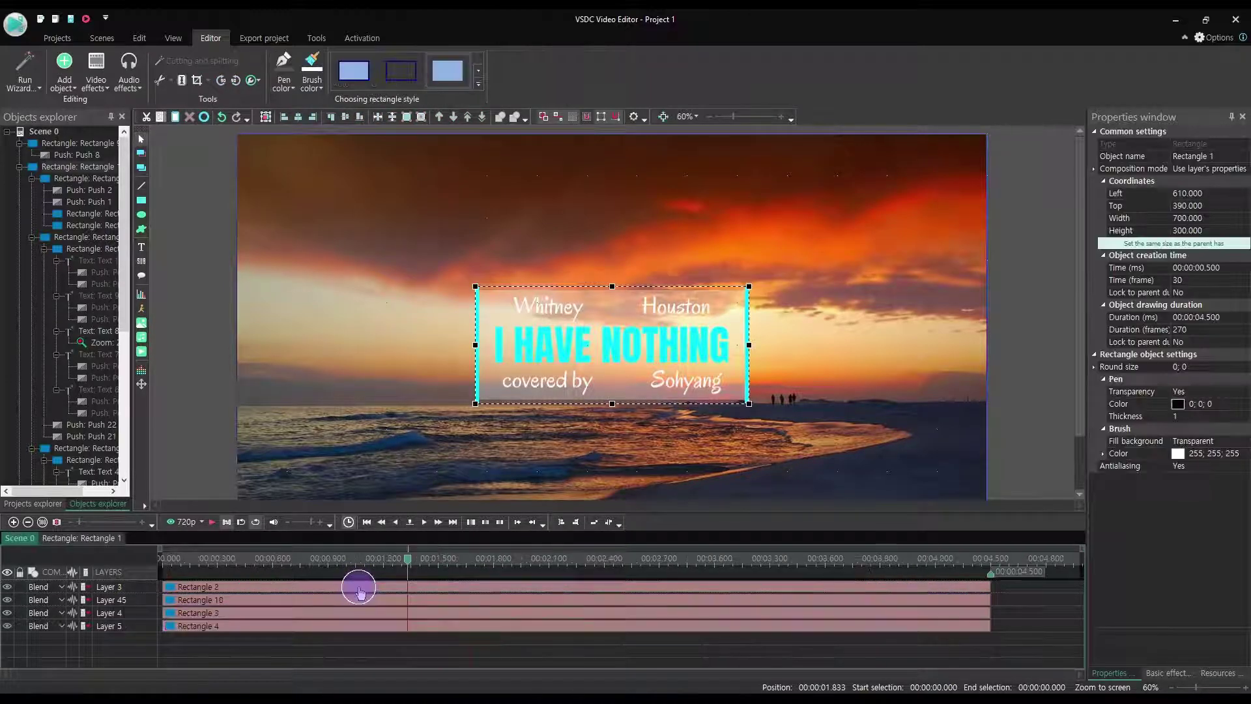
pyautogui.click(370, 627)
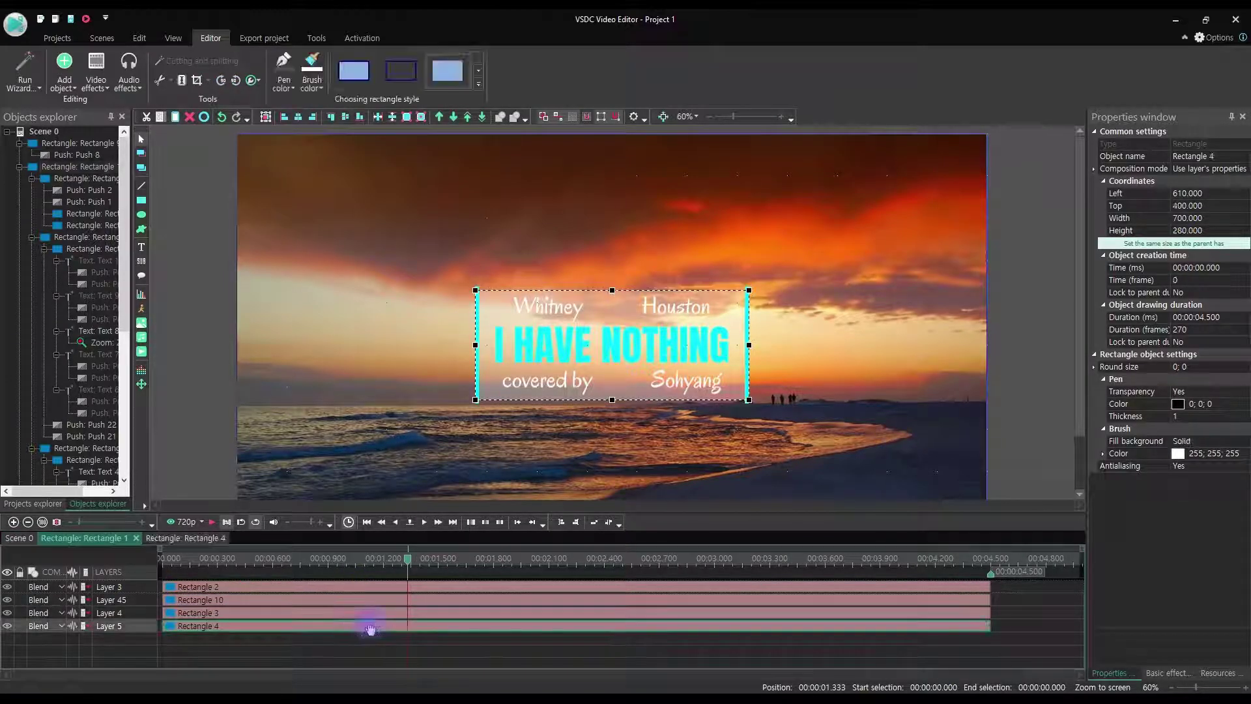
pyautogui.click(1208, 453)
pyautogui.click(1244, 454)
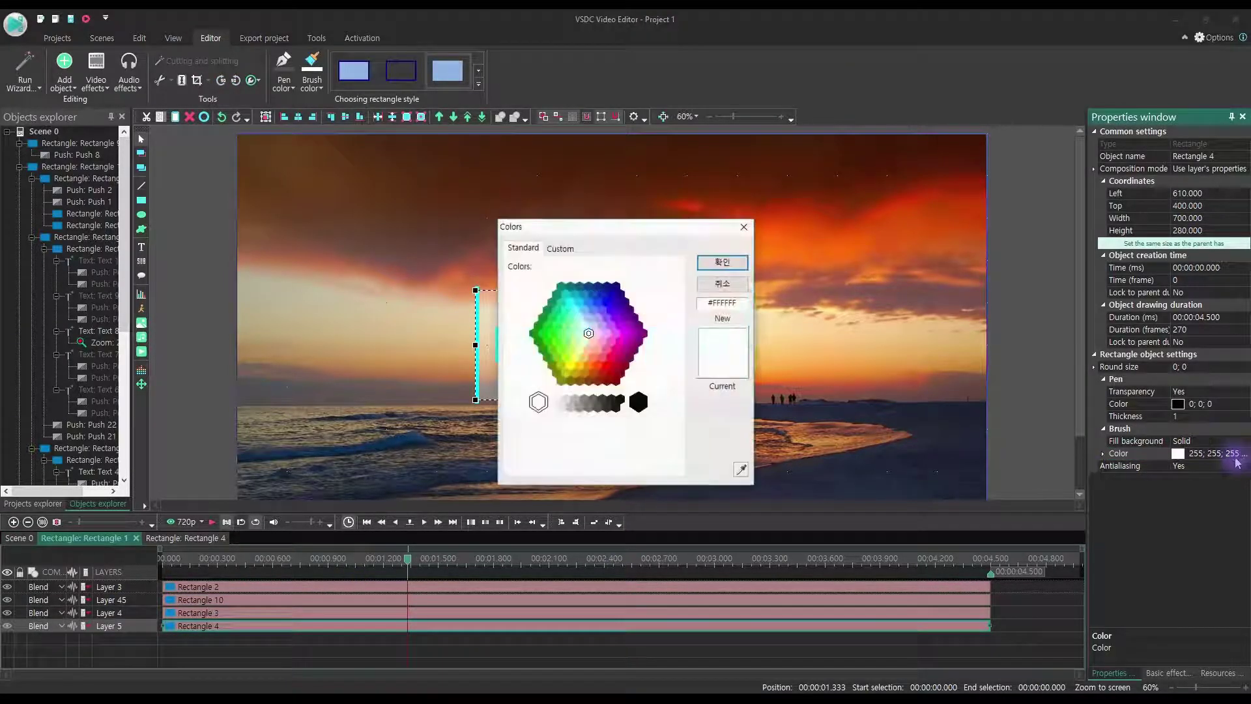
pyautogui.click(646, 414)
pyautogui.click(722, 261)
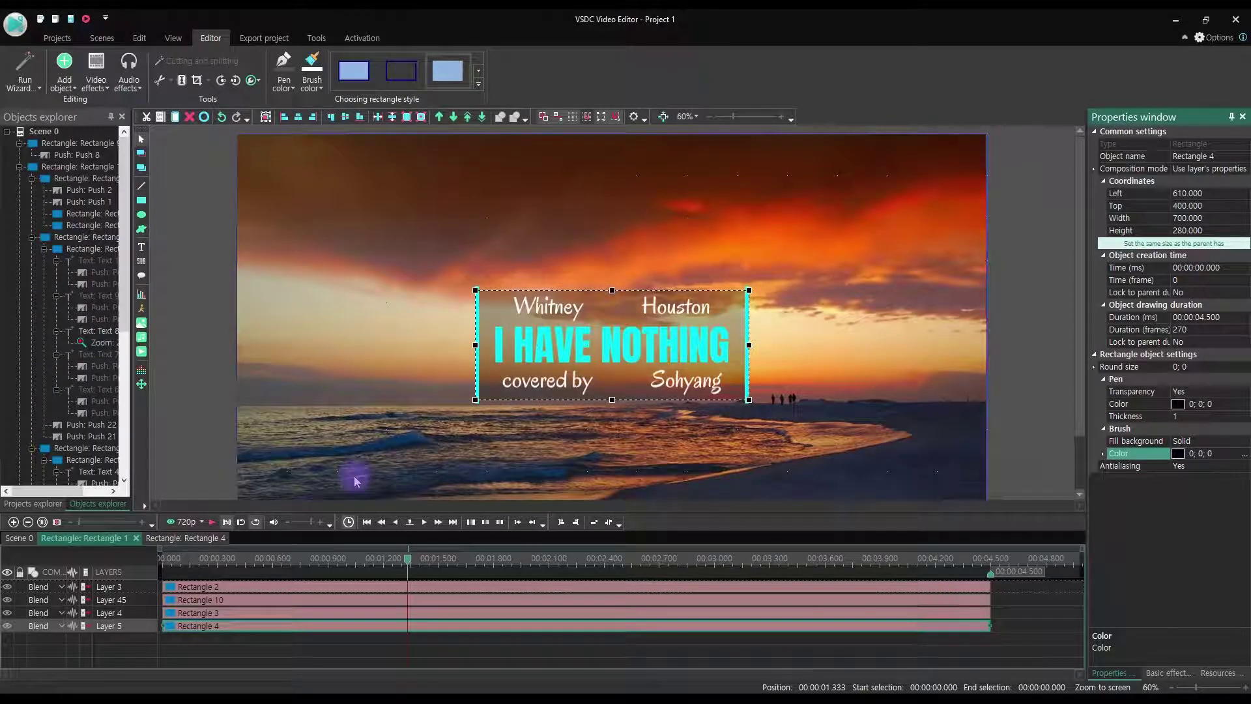
pyautogui.click(181, 476)
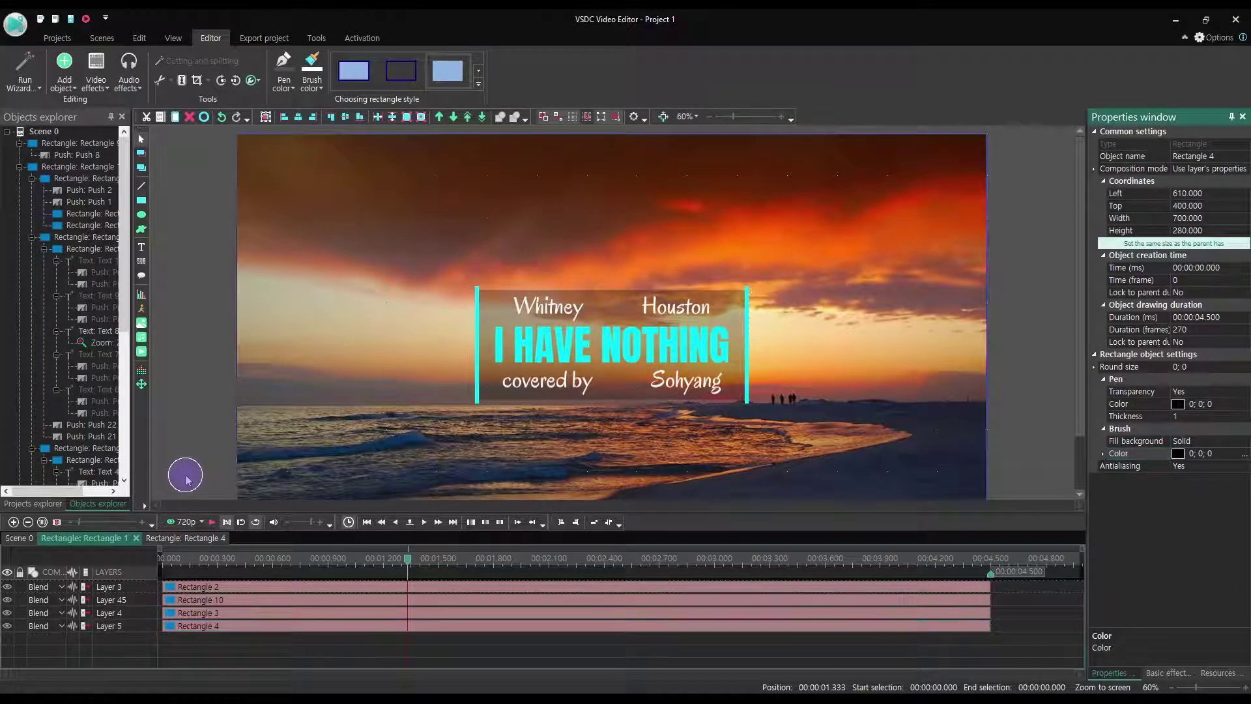
# Step: Play Rectangle 1's timeline to check the title over the sunset background with its dark panel
pyautogui.click(211, 522)
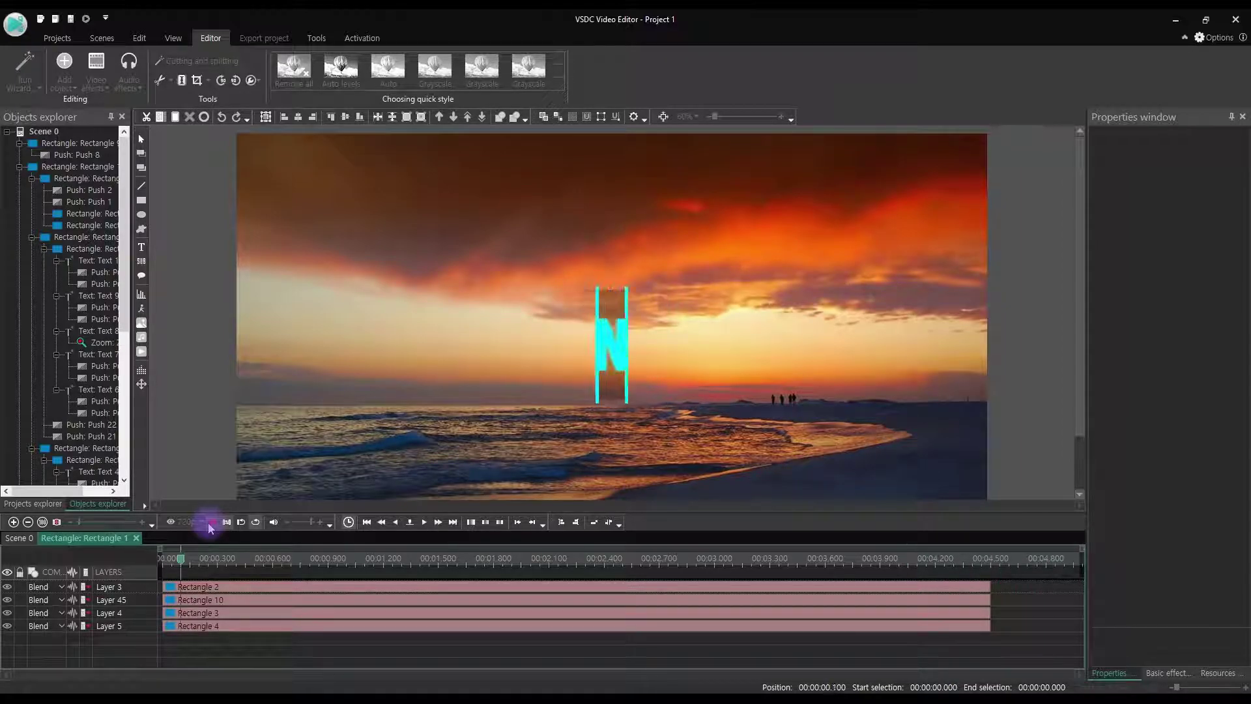
pyautogui.click(210, 523)
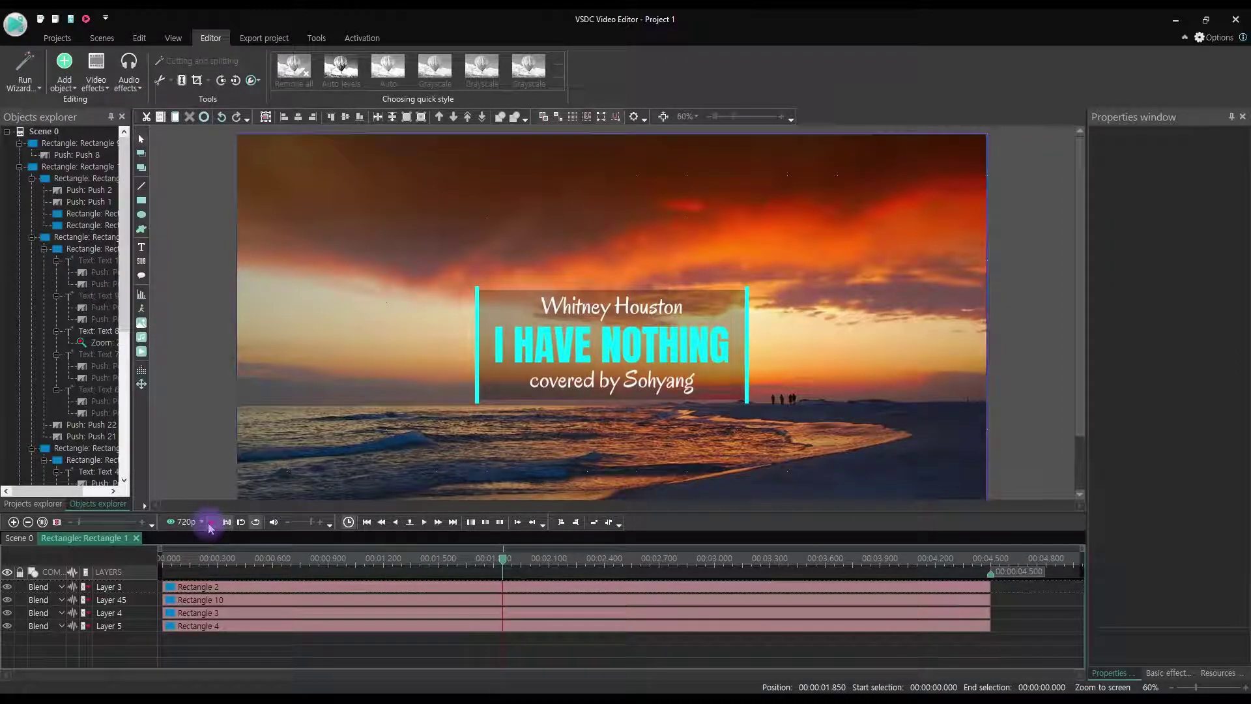